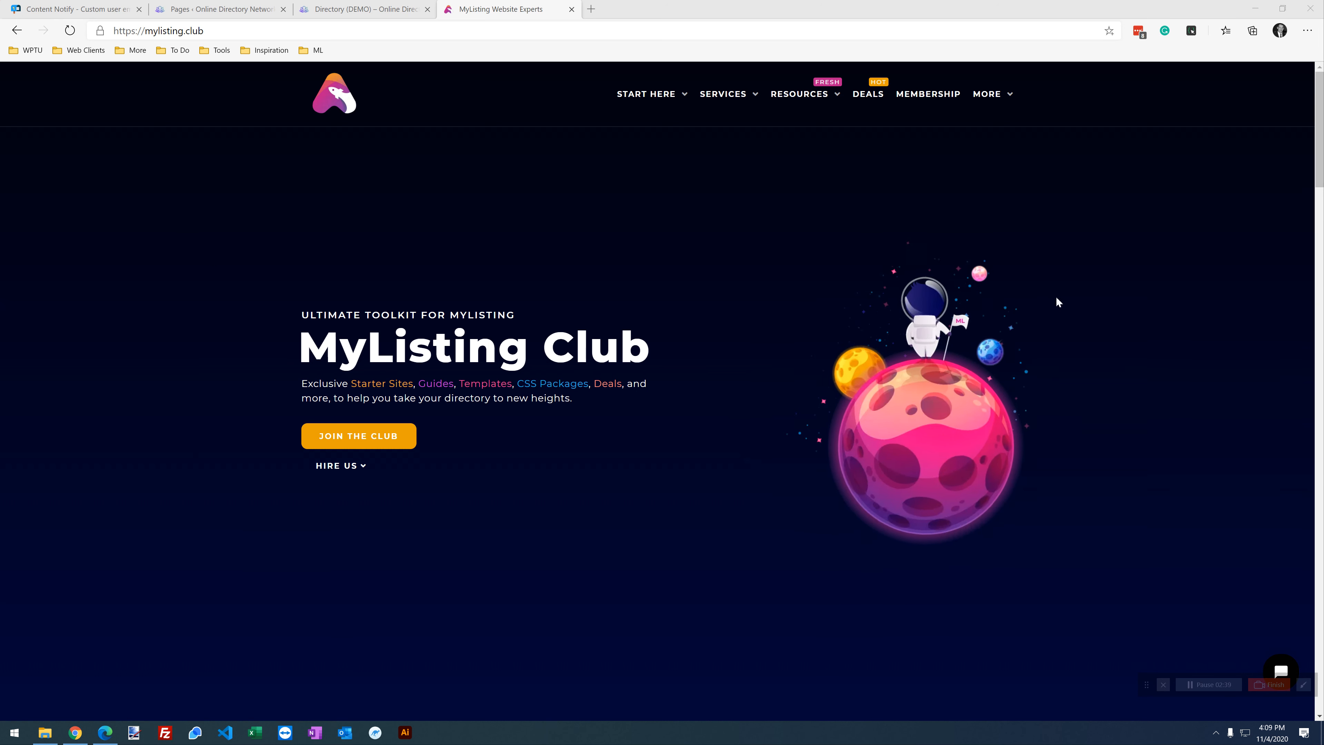
# Look over the MyListing Club resources, and switch to Chrome to view the guide on email alert subscriptions with Content Notify.
pyautogui.moveTo(805, 95)
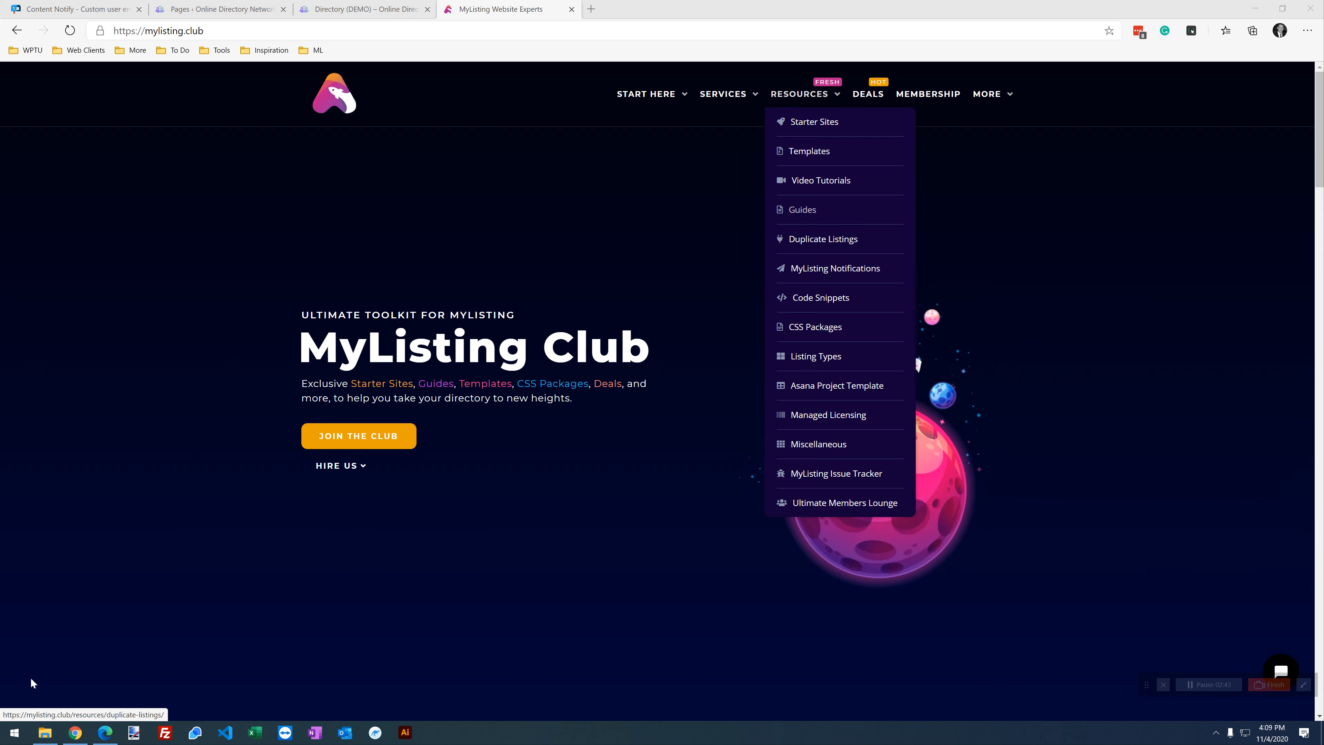
pyautogui.click(82, 736)
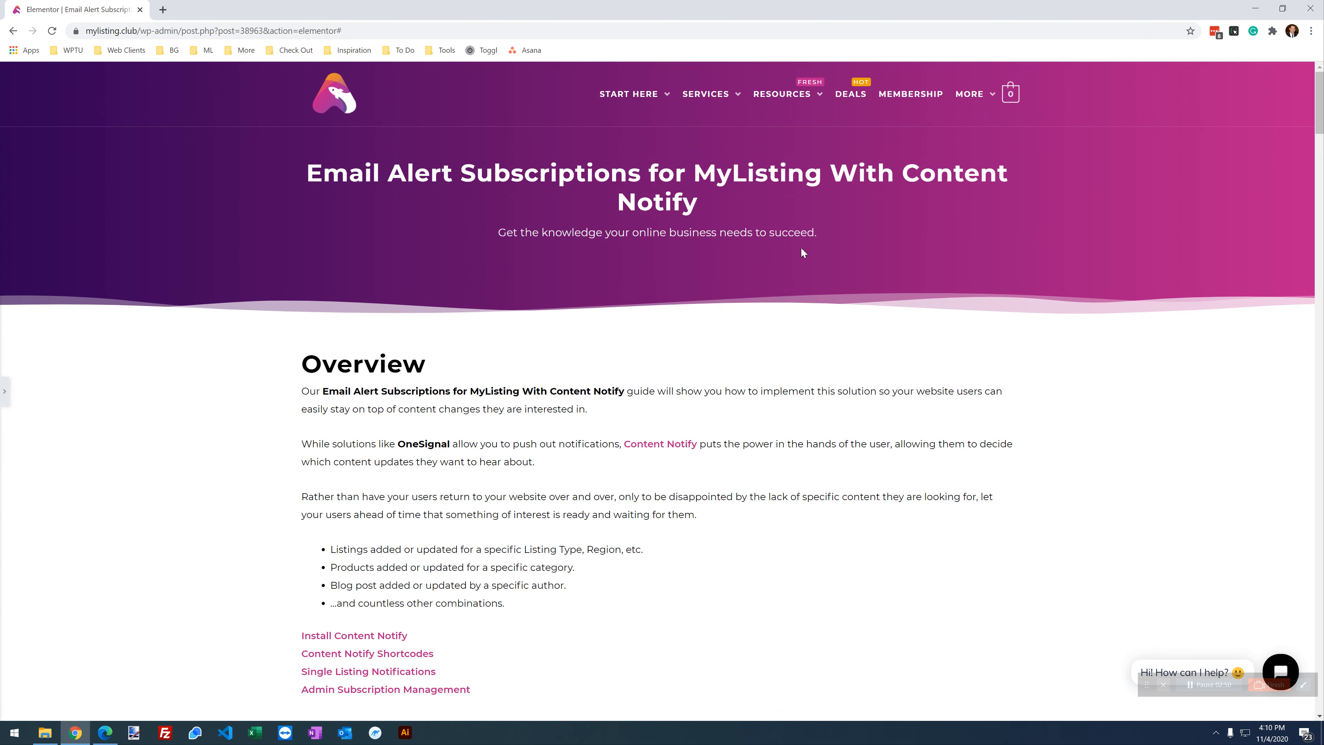
pyautogui.moveTo(709, 208); pyautogui.dragTo(904, 177)
pyautogui.click(263, 380)
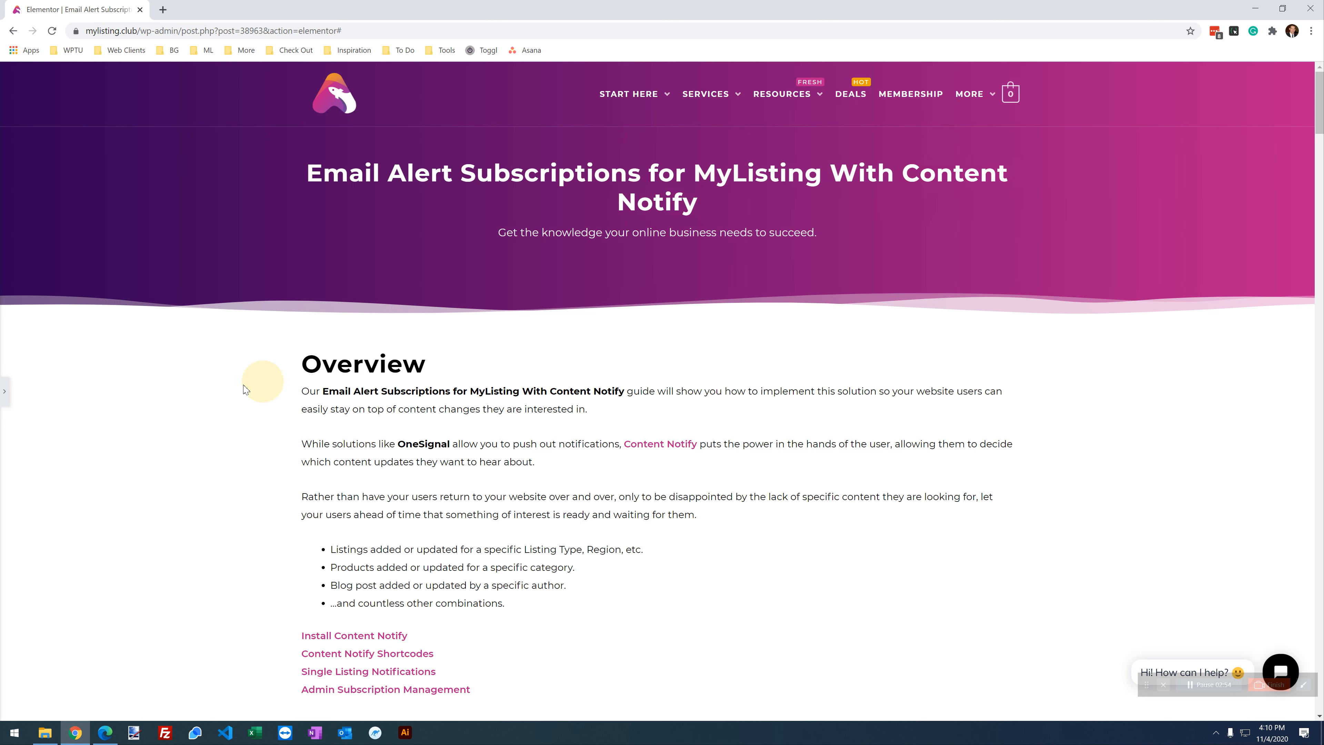
# Read through the guide's Overview, Install Content Notify and Core Shortcode sections.
pyautogui.scroll(-3, 232, 401)
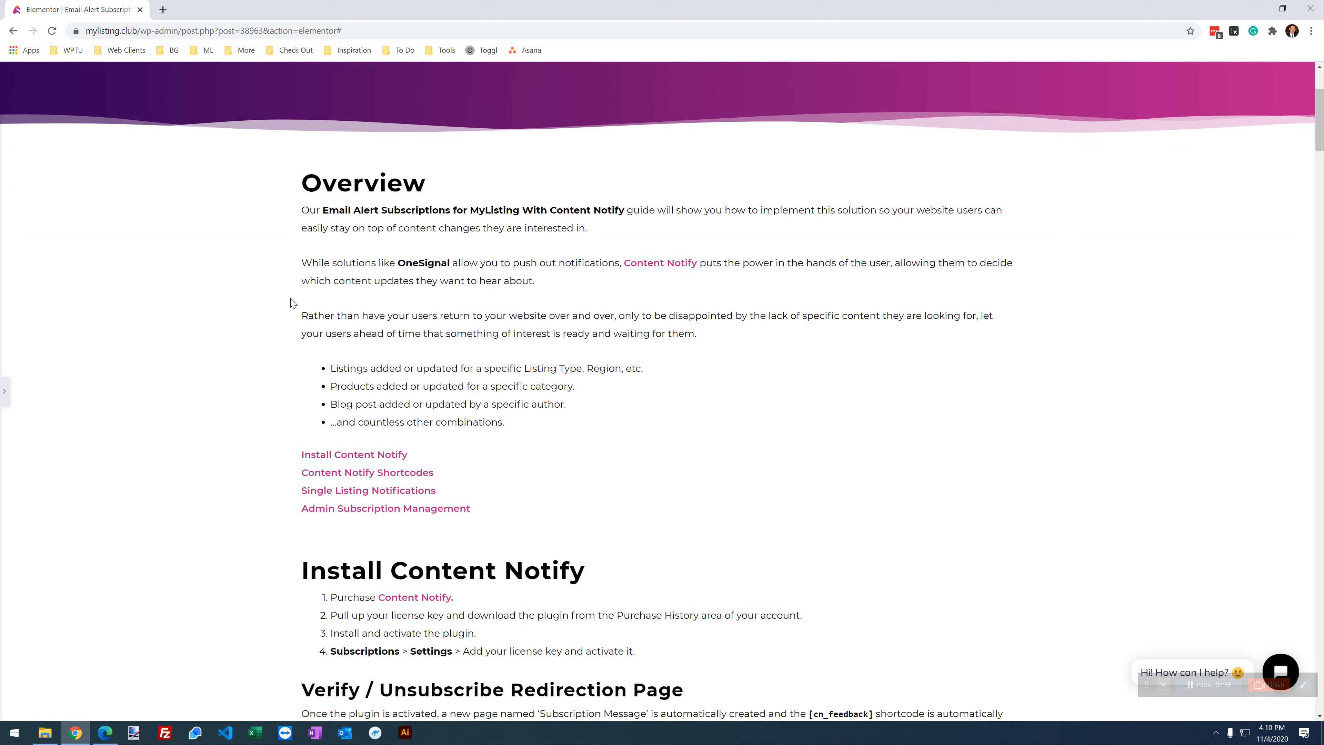
pyautogui.scroll(-5, 235, 277)
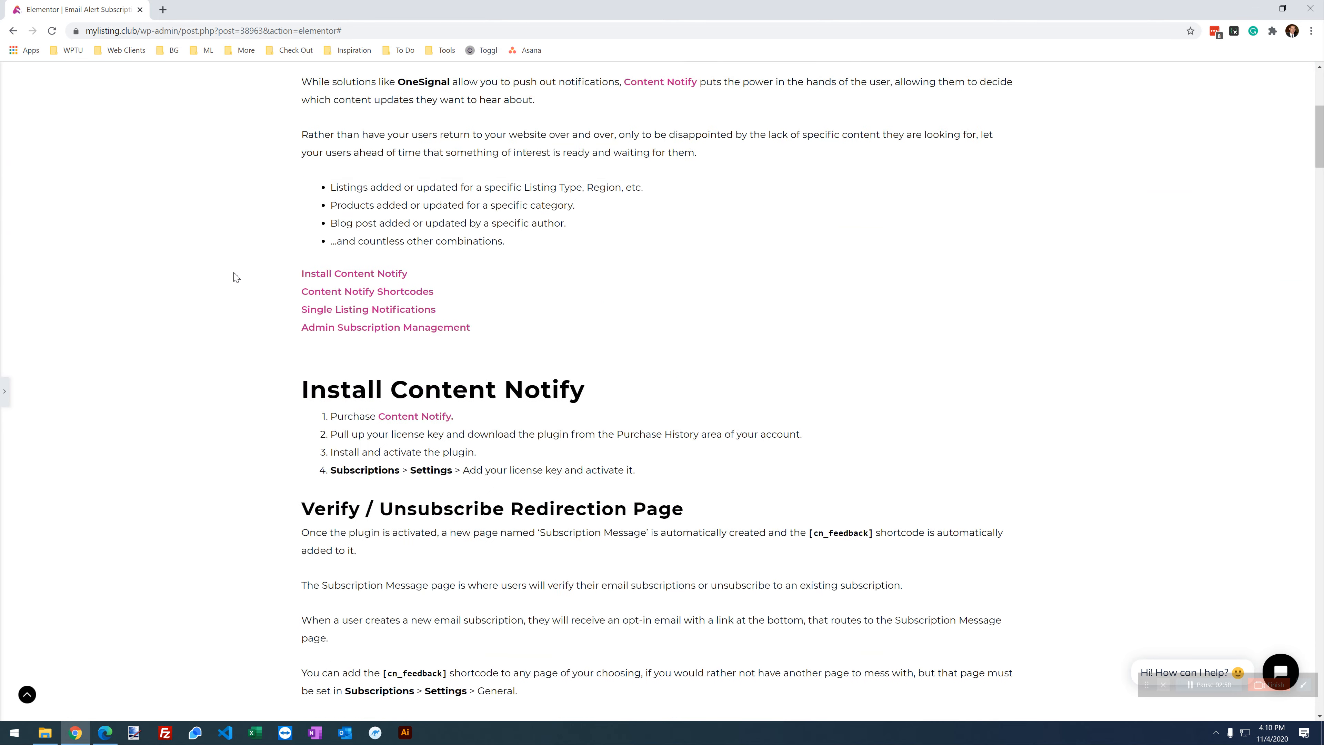
pyautogui.scroll(-3, 235, 277)
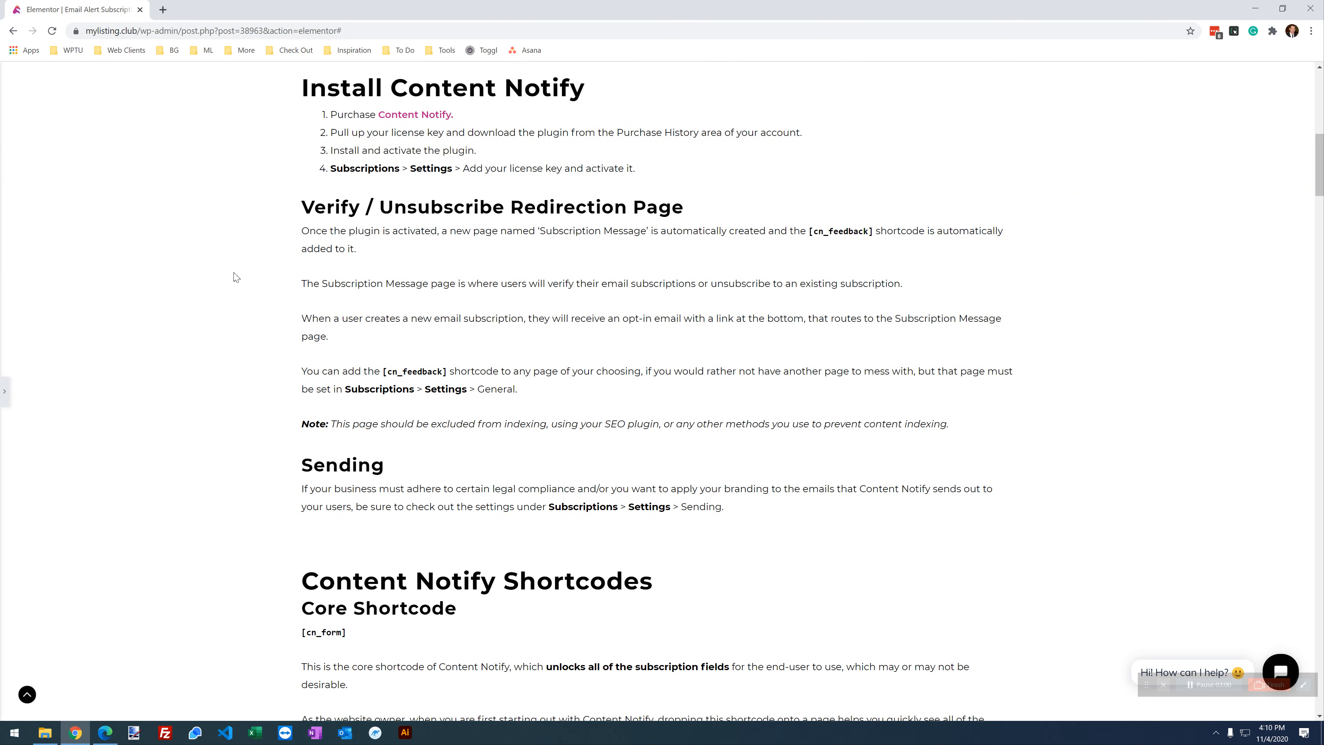
pyautogui.scroll(-4, 236, 276)
pyautogui.scroll(-13, 235, 277)
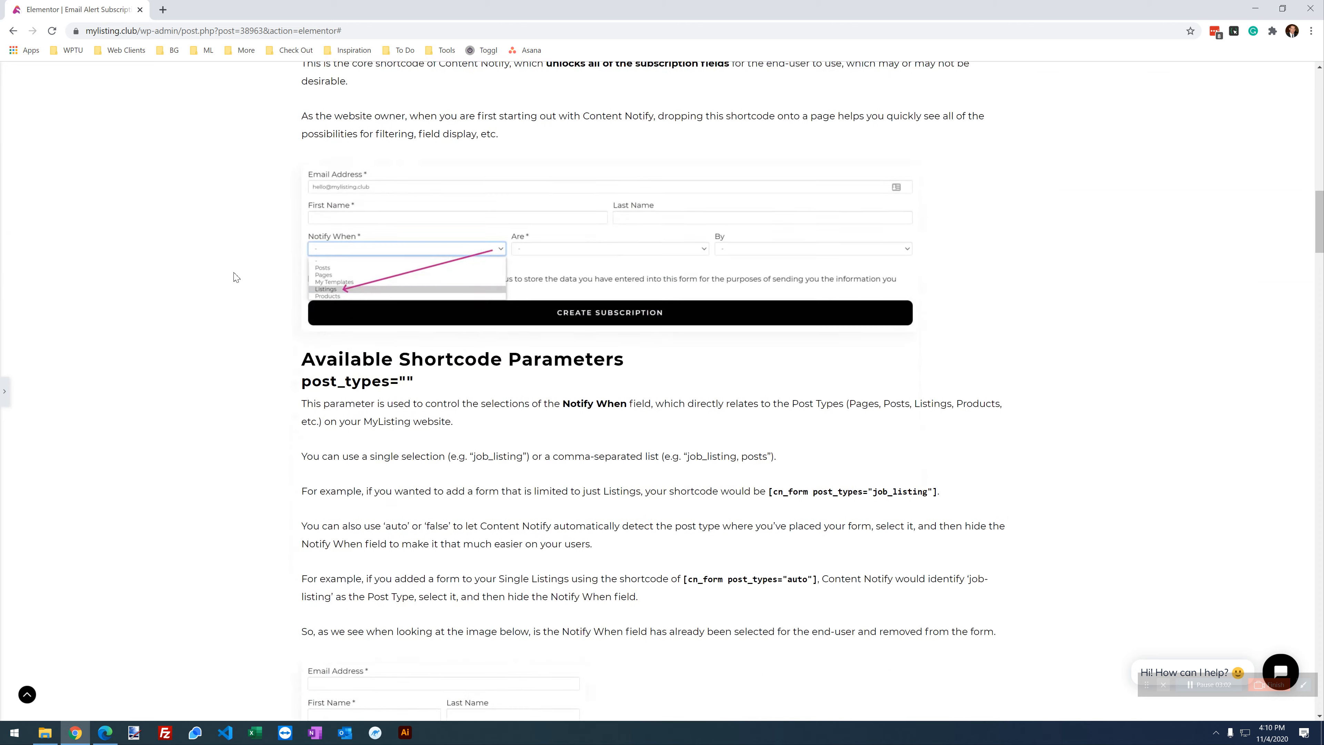
pyautogui.scroll(10, 251, 273)
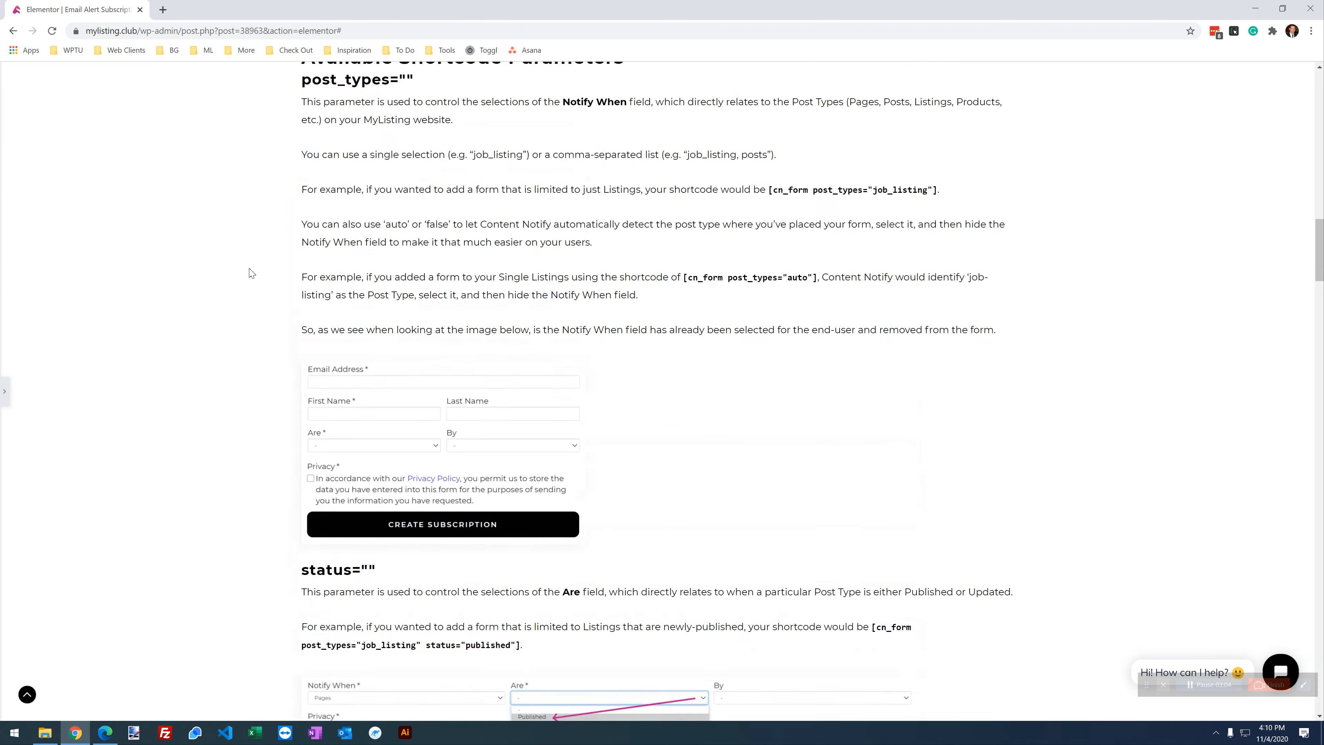
pyautogui.scroll(2, 251, 273)
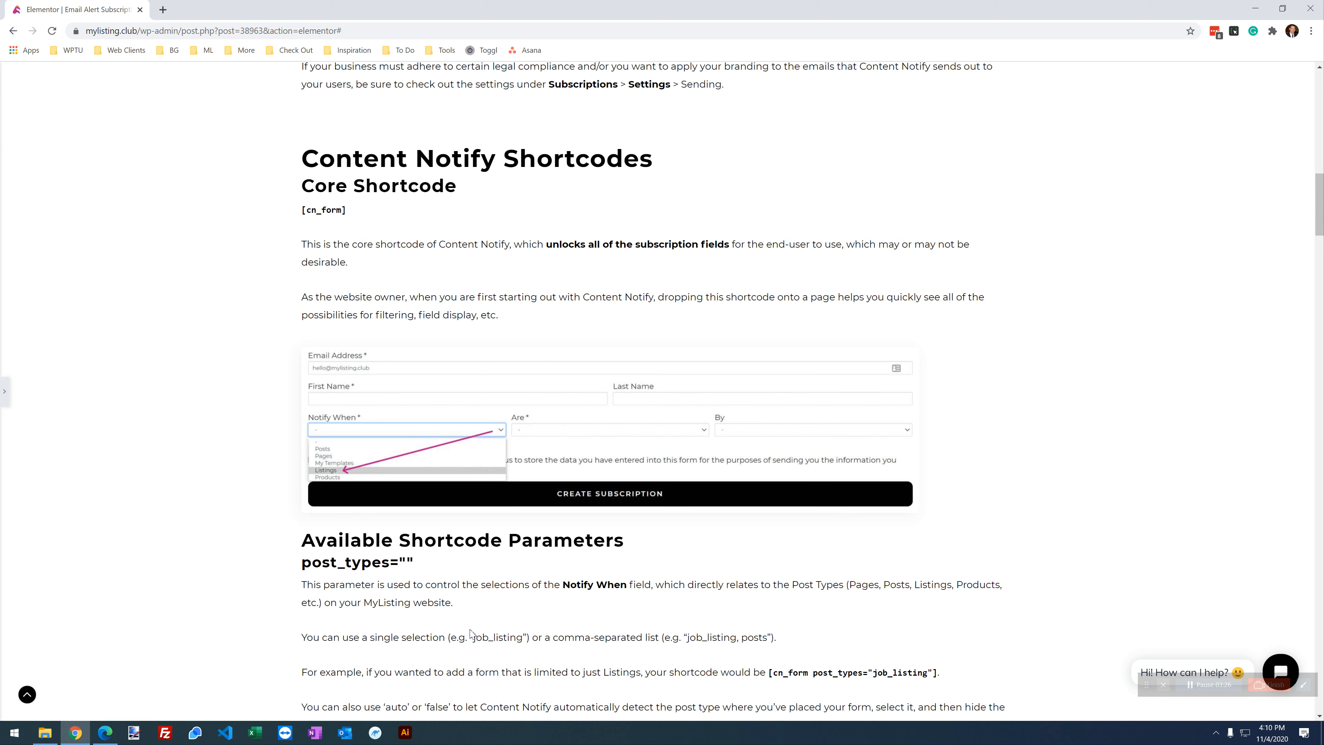
pyautogui.scroll(1, 286, 296)
# Review the post_types, status, taxonomies and authors parameters under Available Shortcode Parameters.
pyautogui.scroll(-3, 285, 296)
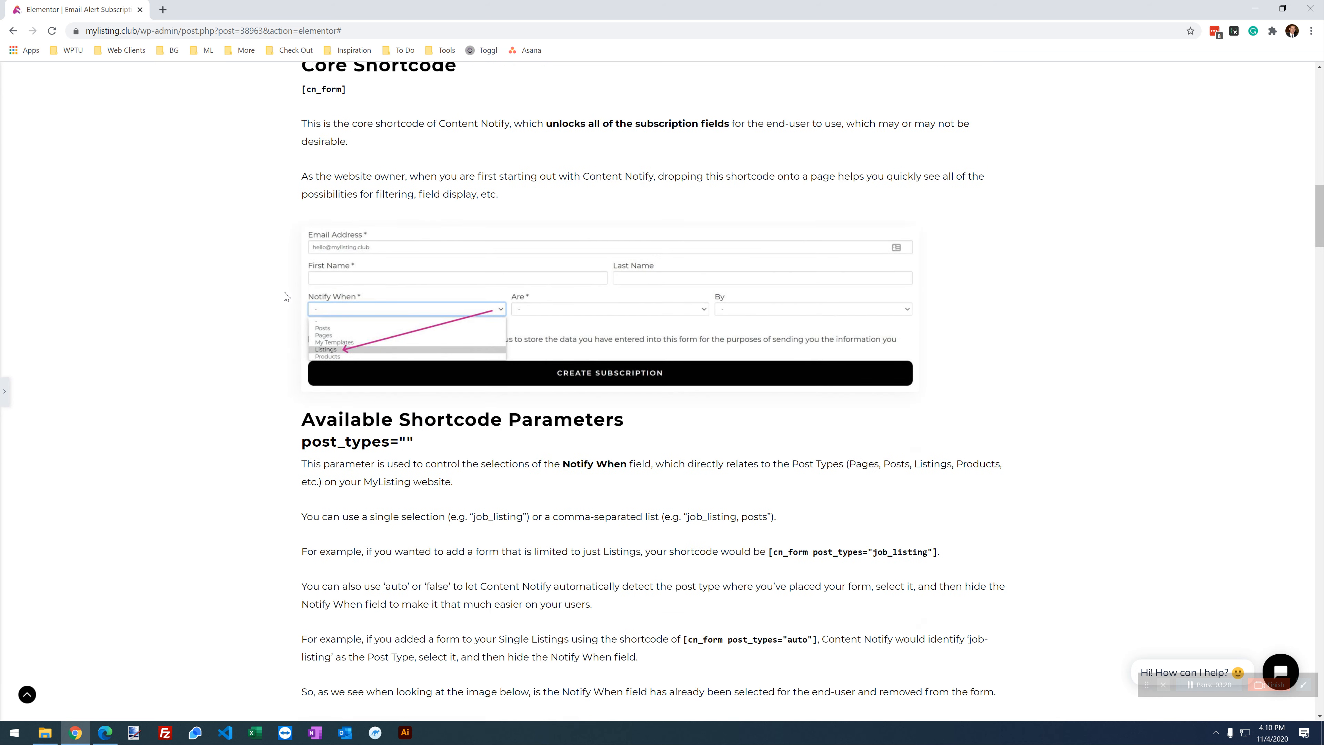
pyautogui.scroll(-9, 285, 297)
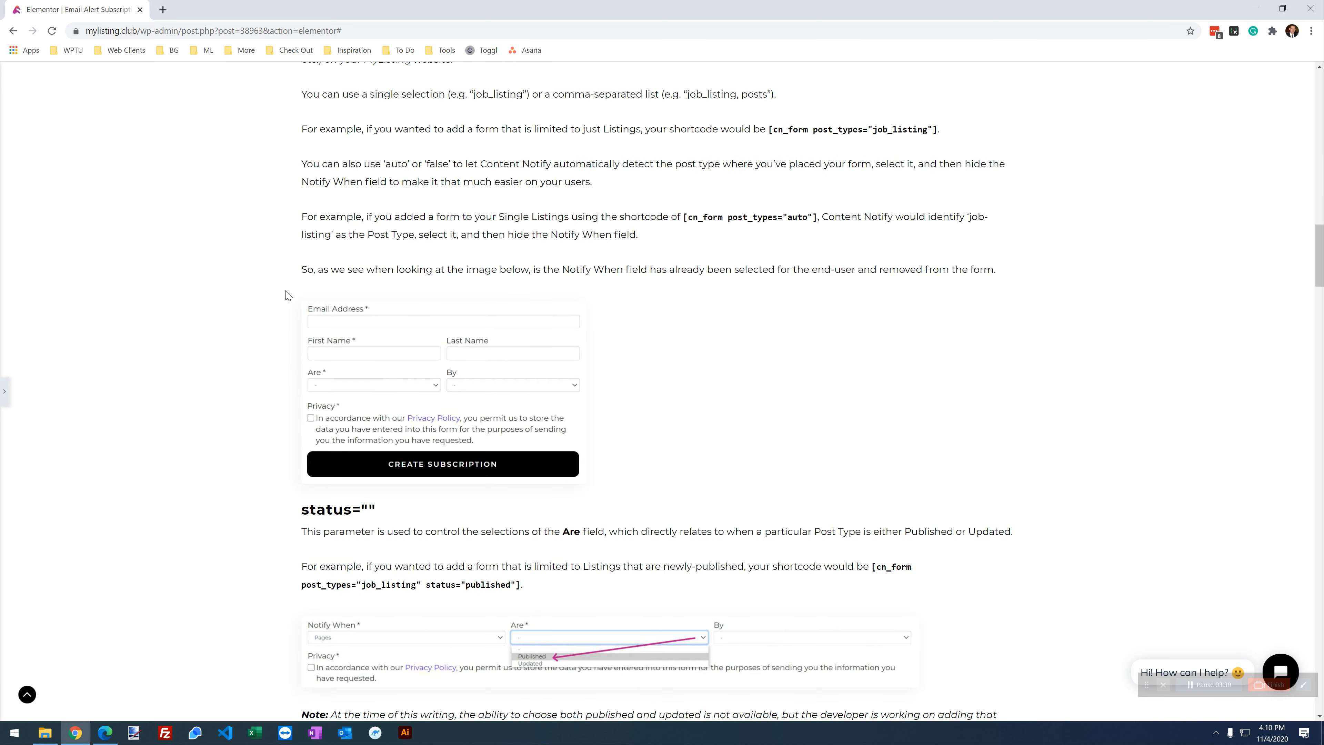
pyautogui.scroll(-2, 288, 295)
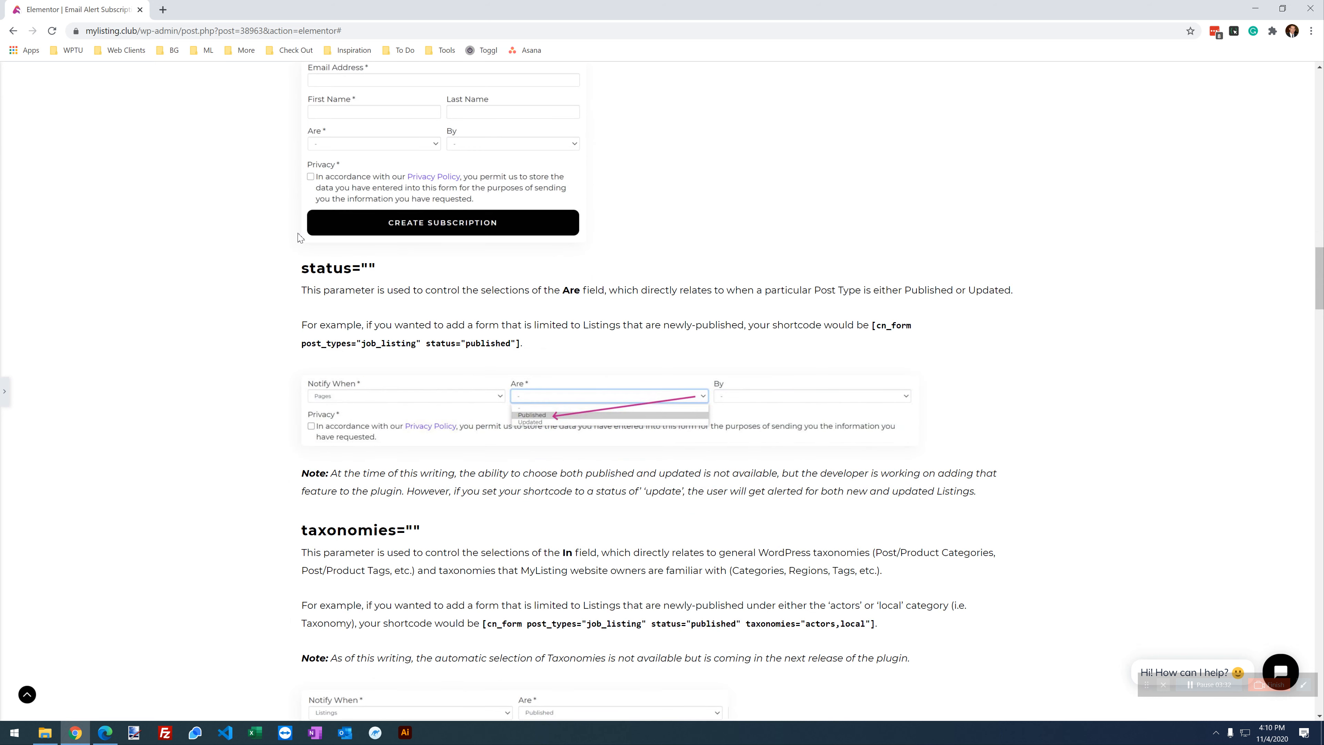
pyautogui.scroll(-6, 485, 369)
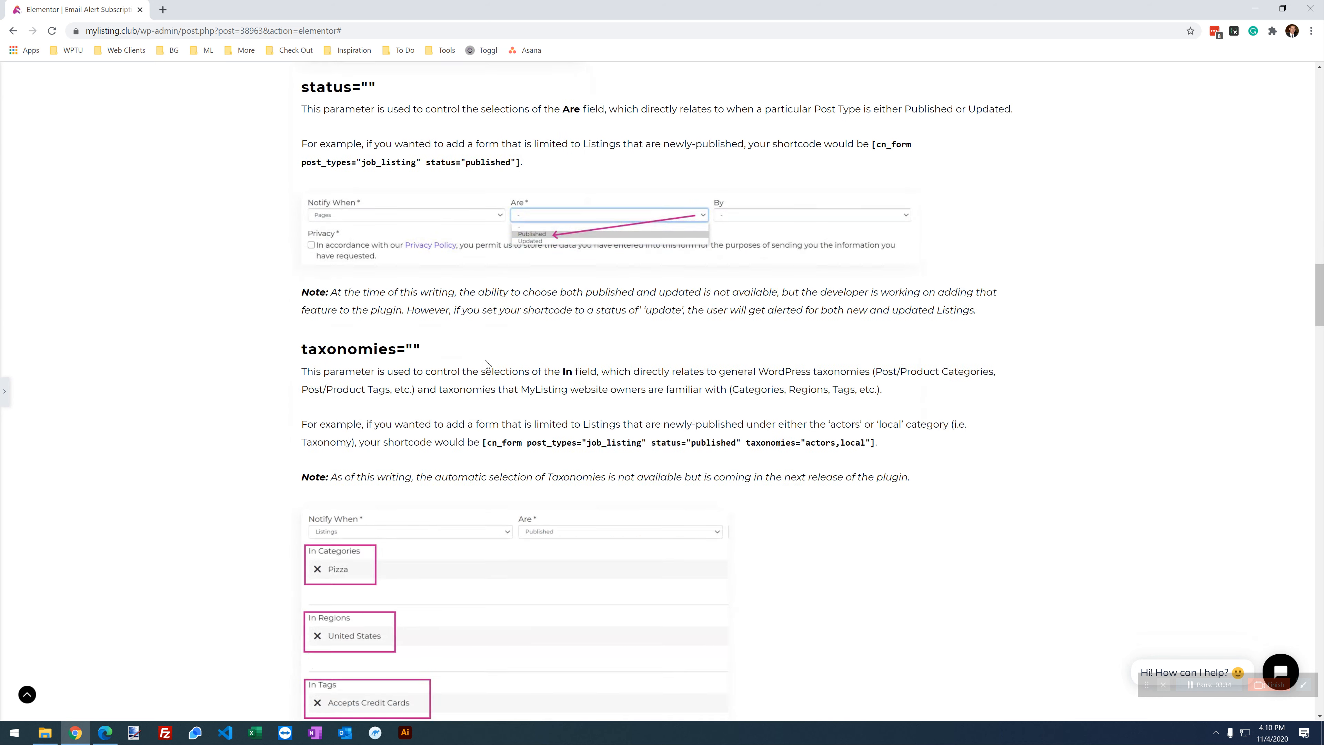
pyautogui.scroll(-9, 499, 369)
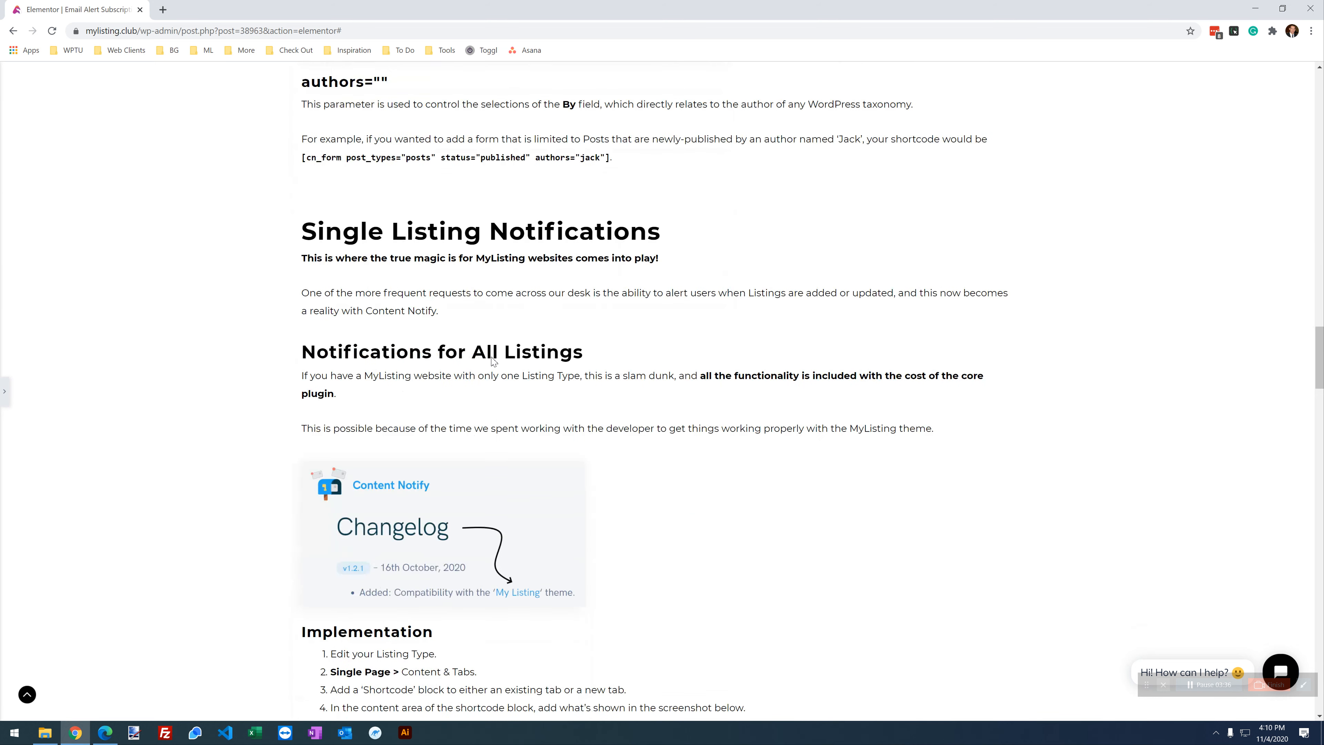
# Examine the Notifications for All Listings section, including the changelog image, the implementation instructions and the Listing Notifications block example.
pyautogui.scroll(-4, 493, 360)
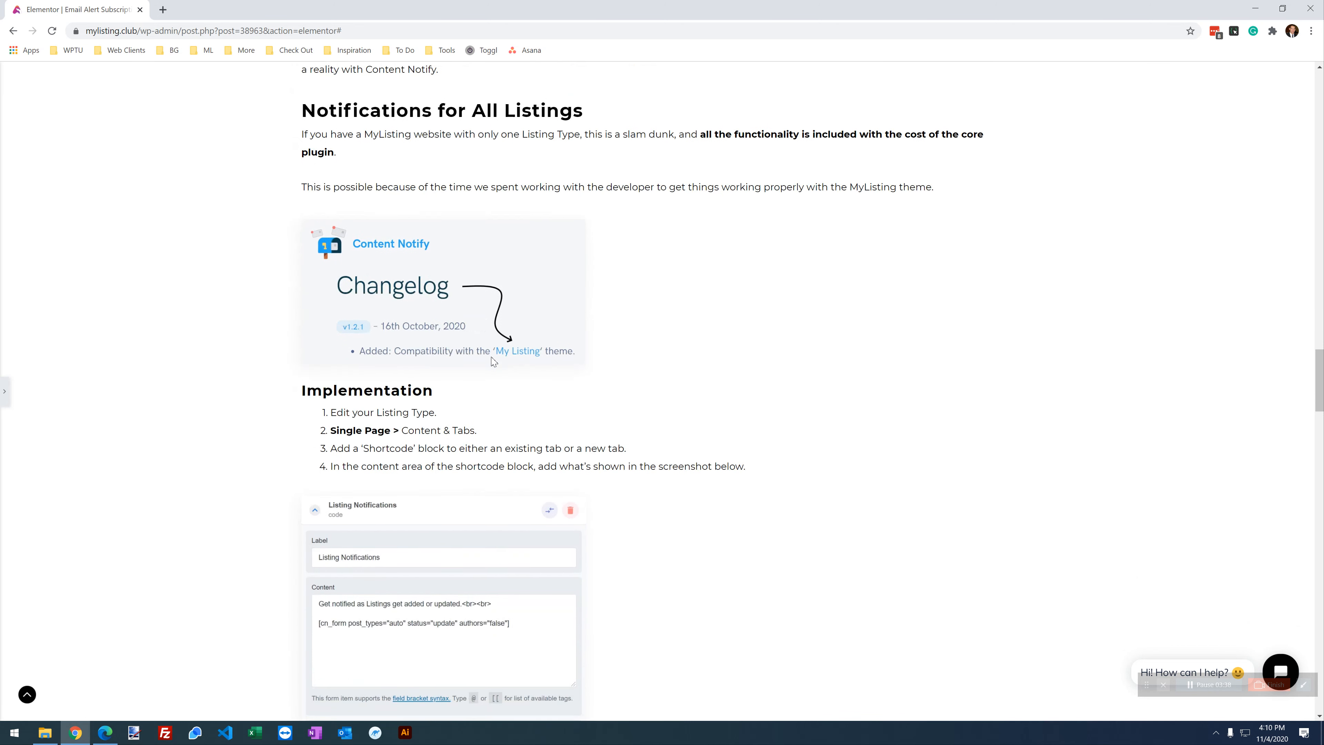
pyautogui.scroll(6, 505, 345)
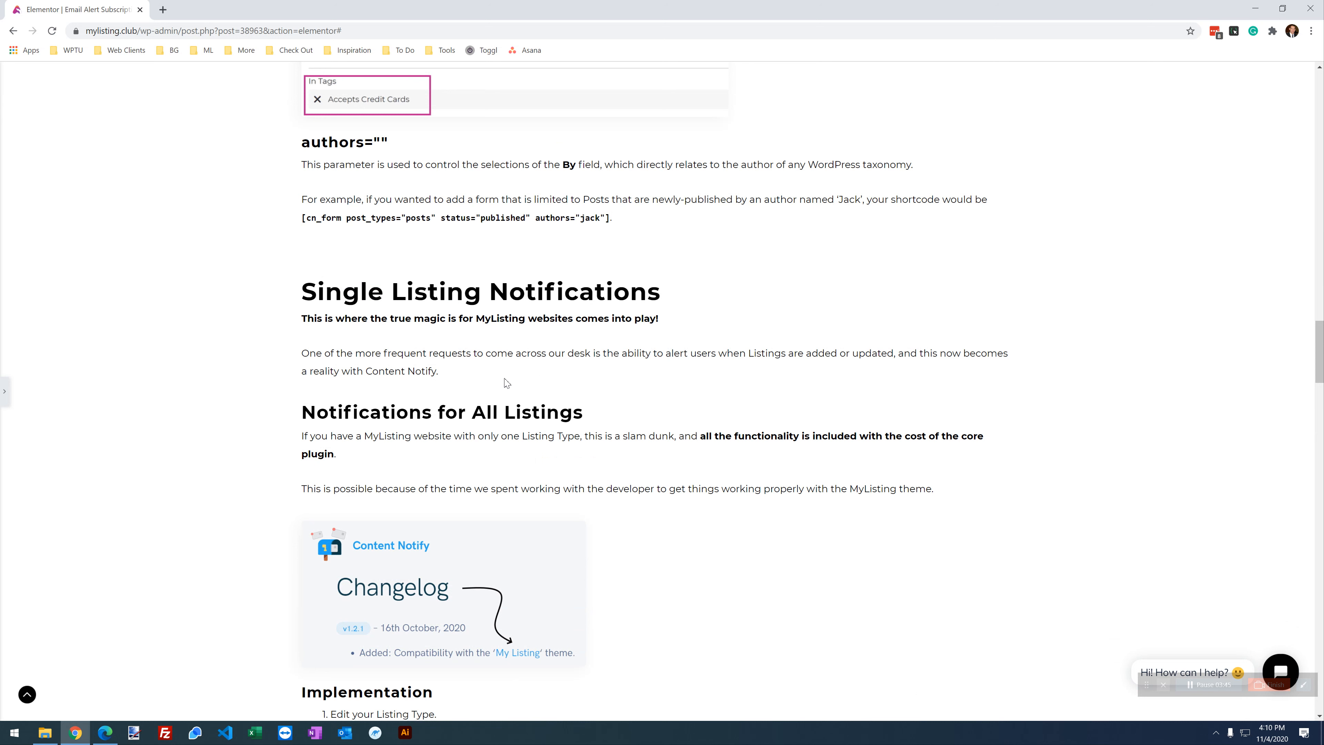
pyautogui.scroll(-4, 204, 280)
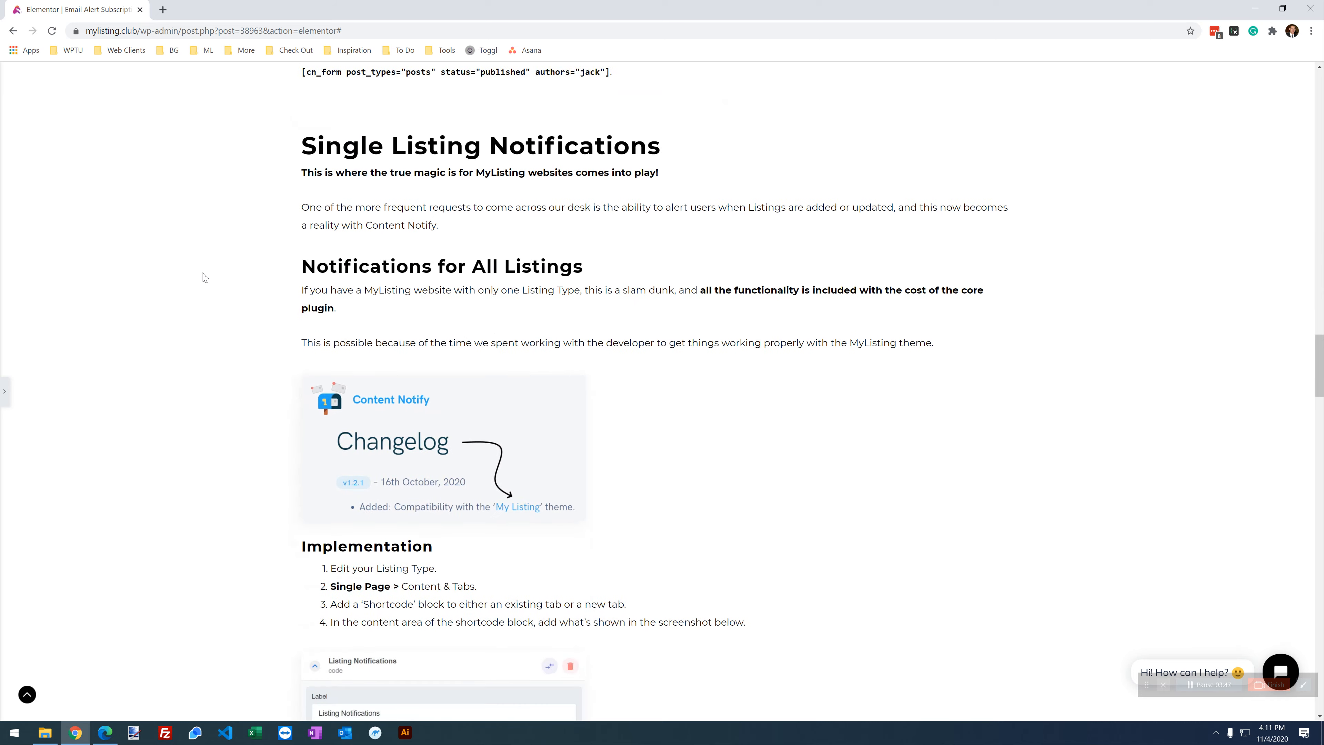
pyautogui.scroll(-2, 204, 278)
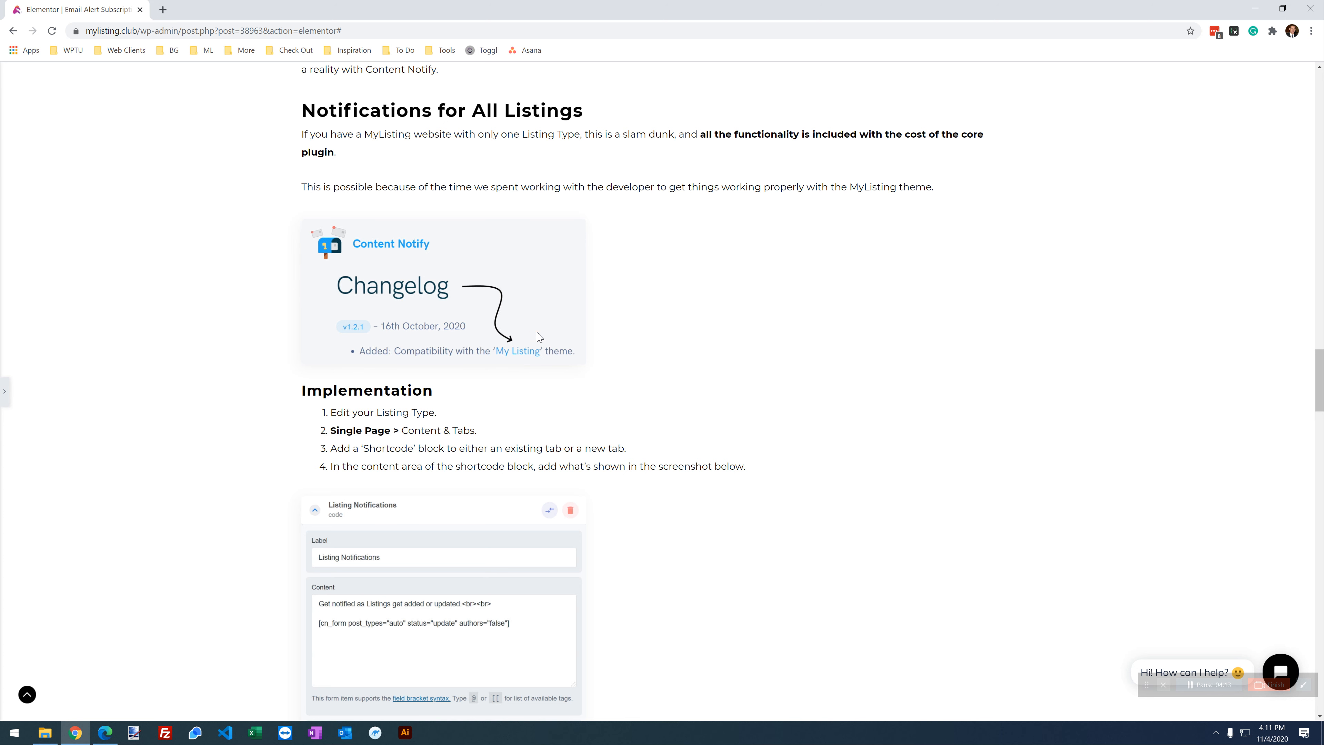
pyautogui.scroll(-3, 217, 341)
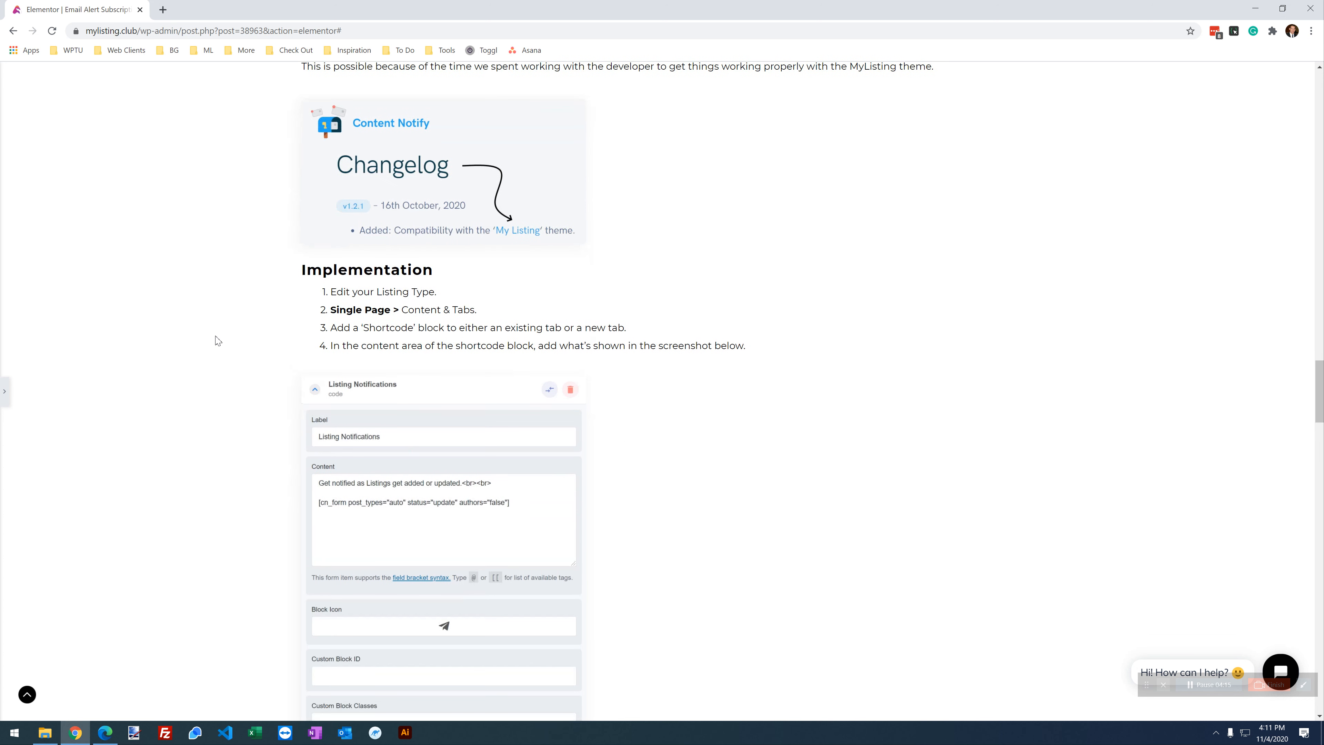
pyautogui.scroll(2, 218, 341)
pyautogui.scroll(-2, 217, 341)
pyautogui.scroll(-4, 213, 340)
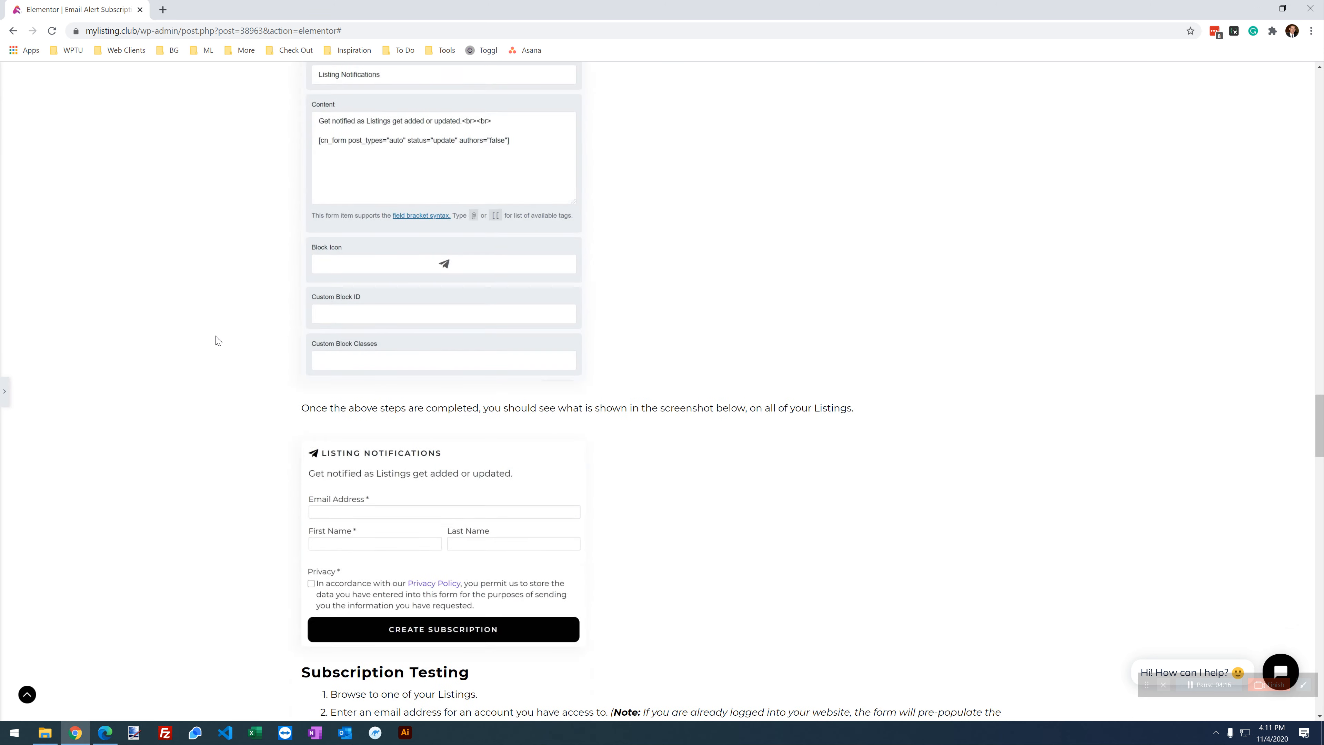
pyautogui.scroll(7, 214, 339)
pyautogui.scroll(-1, 211, 262)
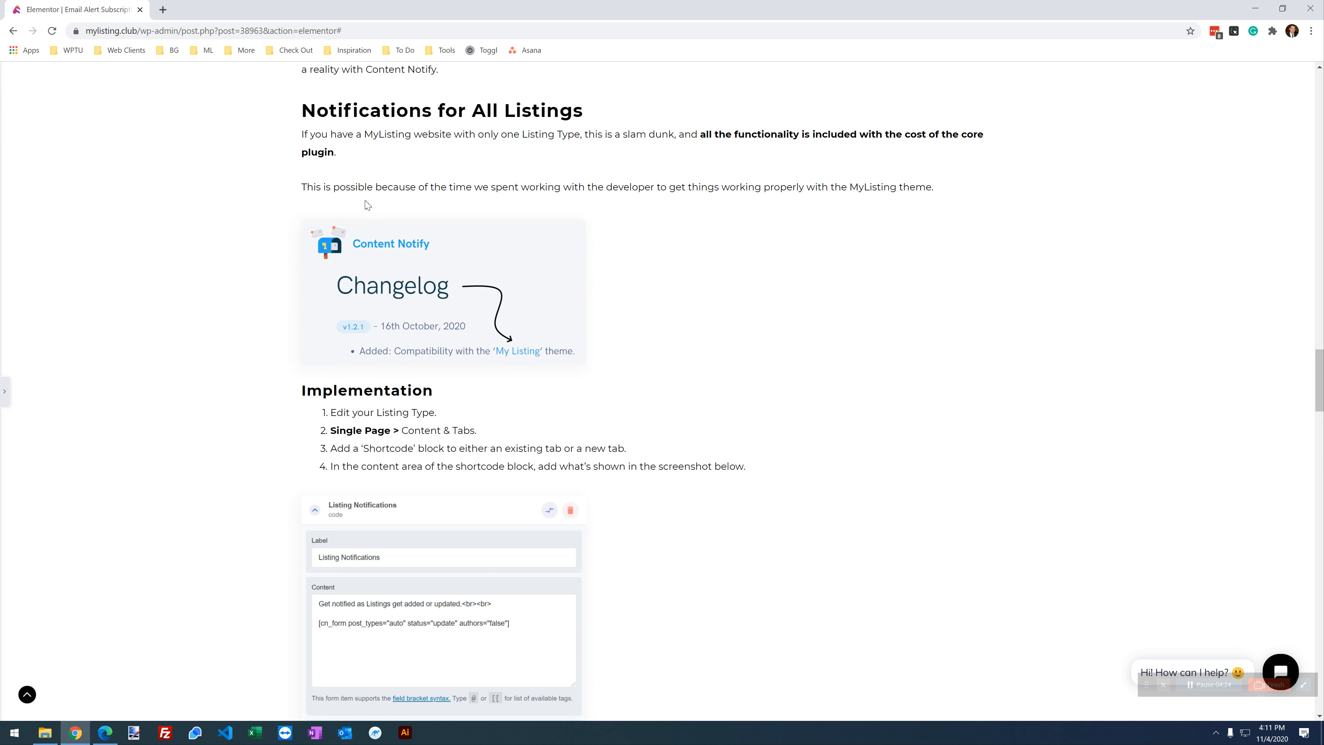
pyautogui.scroll(-2, 782, 212)
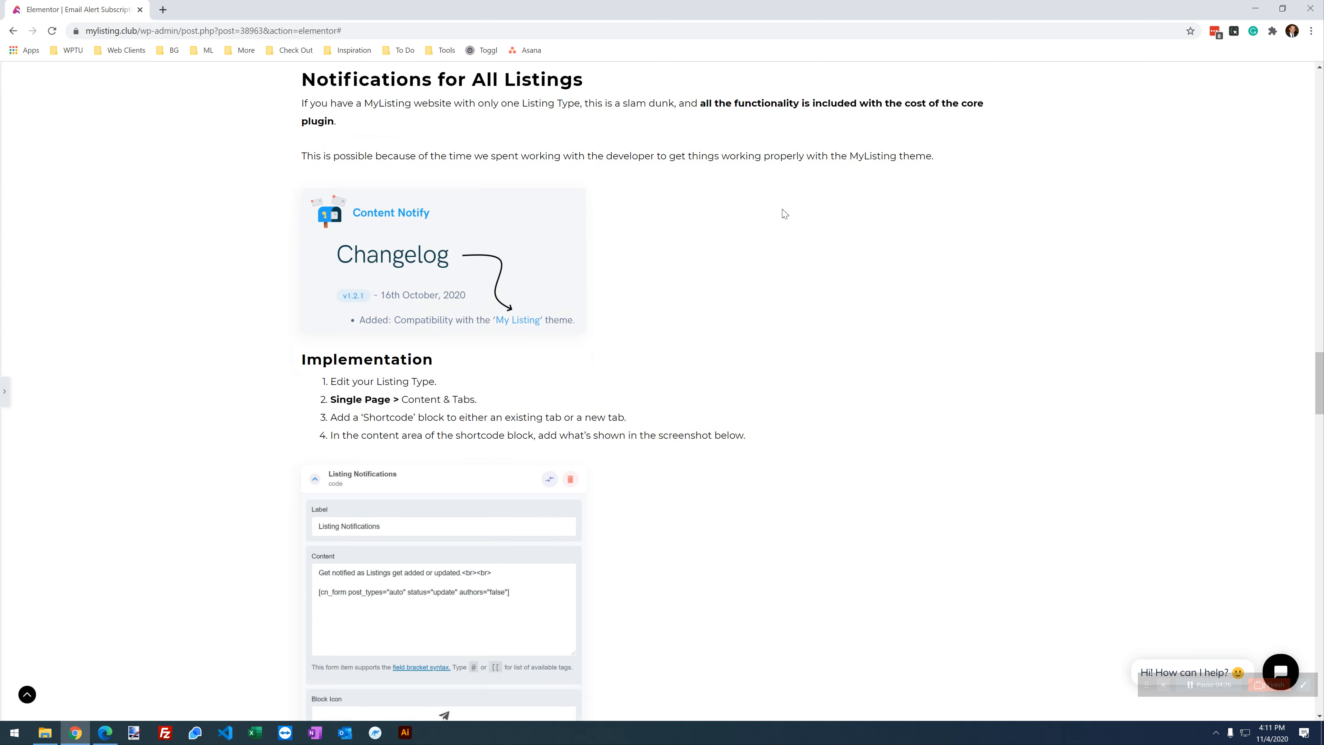
pyautogui.scroll(-2, 454, 519)
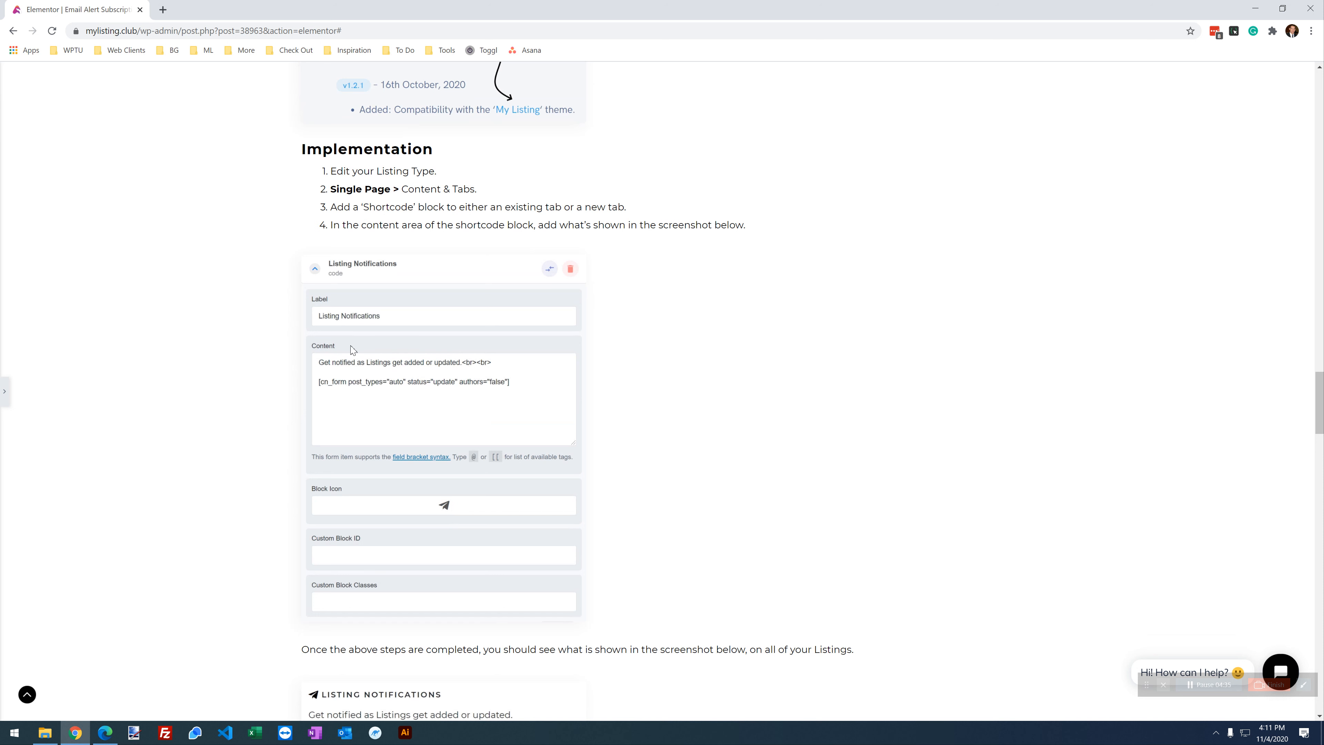
# Review the resulting subscription form and Subscription Testing instructions, highlighting the .cn-success margin-left CSS snippet.
pyautogui.scroll(-2, 319, 368)
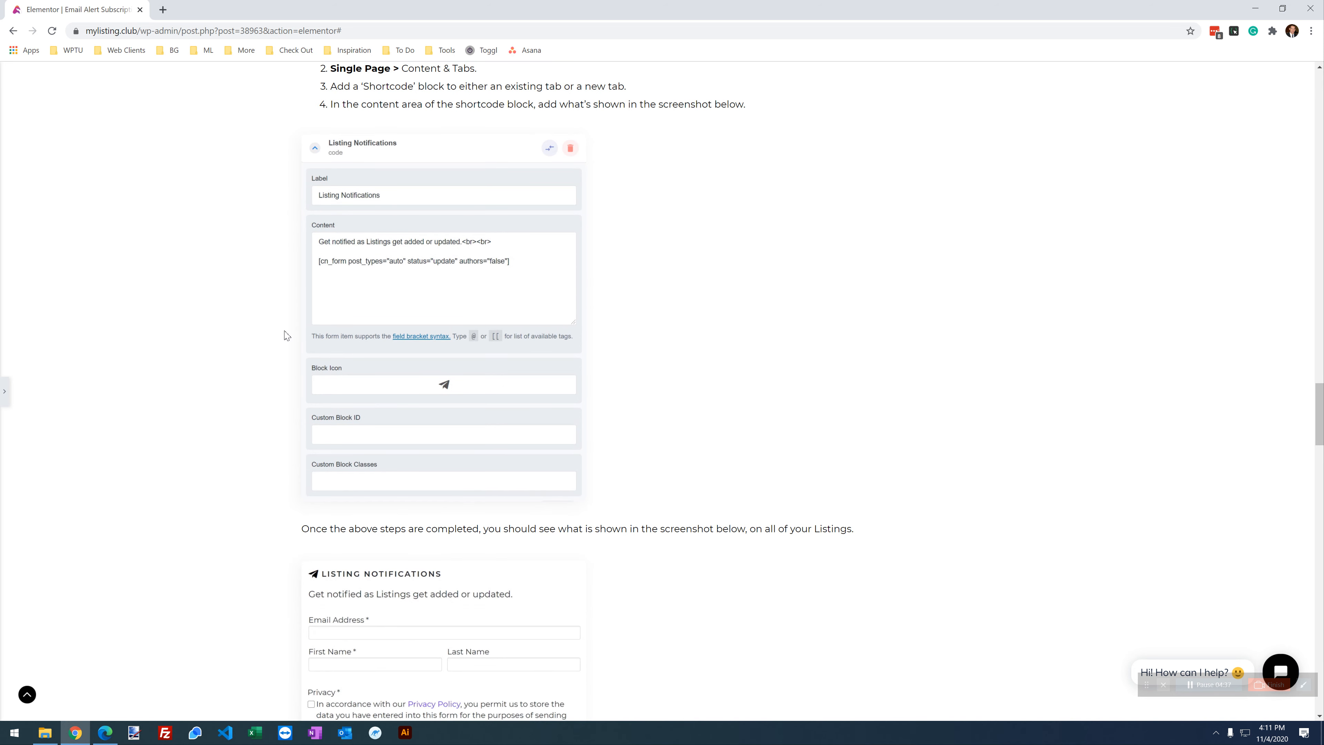
pyautogui.scroll(-3, 285, 335)
pyautogui.scroll(-6, 286, 336)
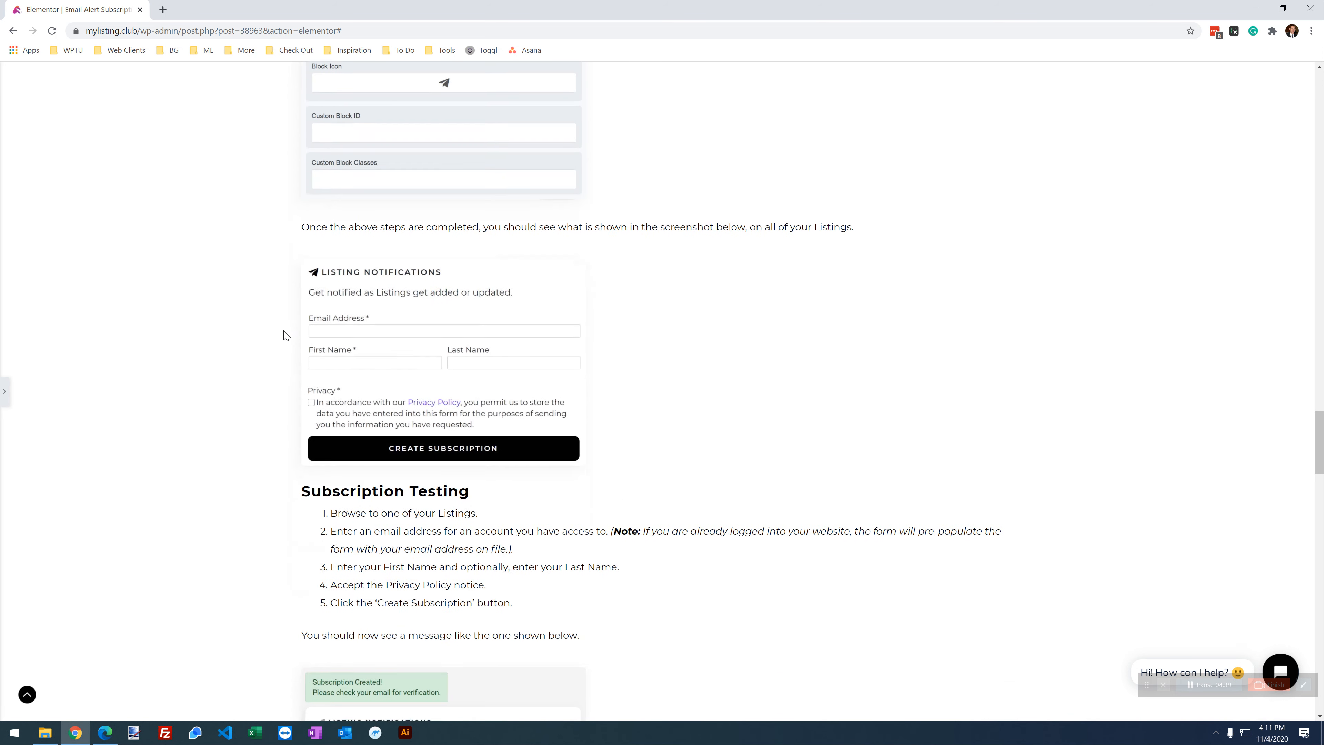
pyautogui.scroll(-4, 323, 309)
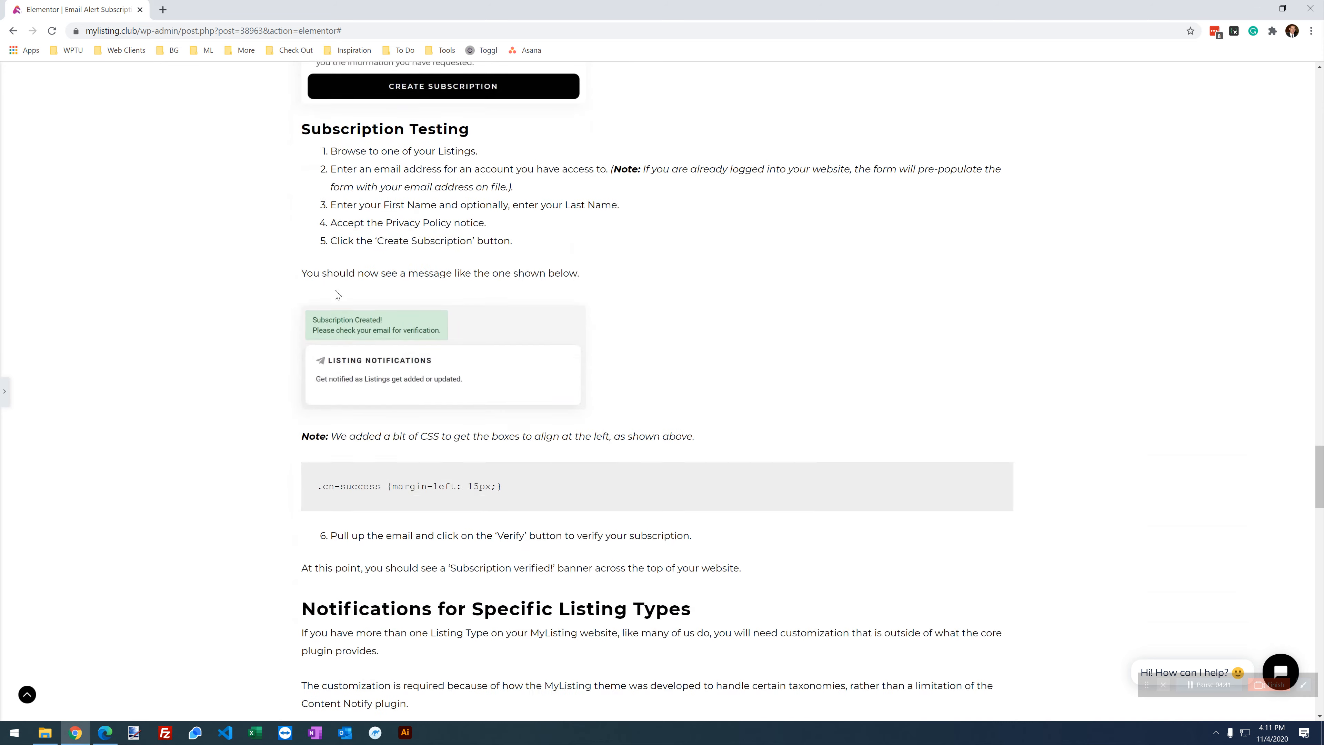
pyautogui.scroll(-1, 330, 238)
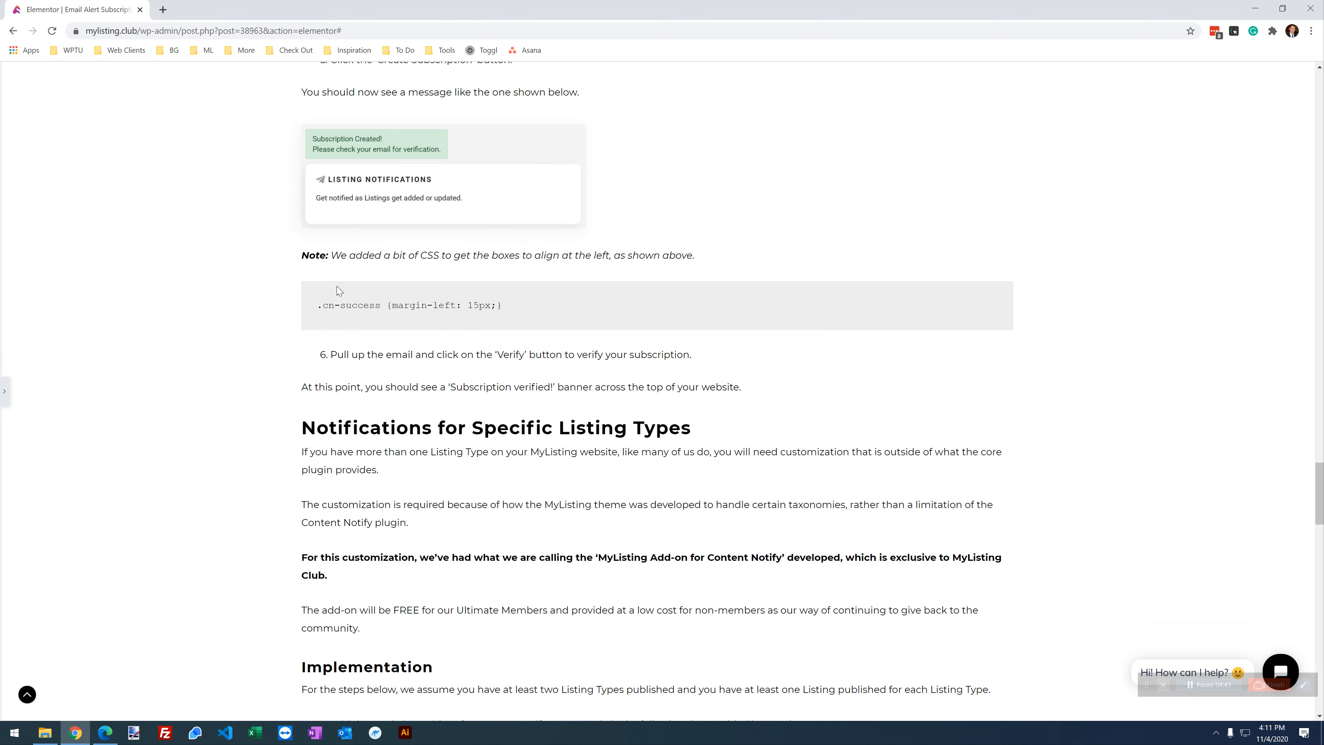
pyautogui.scroll(-1, 375, 254)
pyautogui.moveTo(527, 247); pyautogui.dragTo(316, 234)
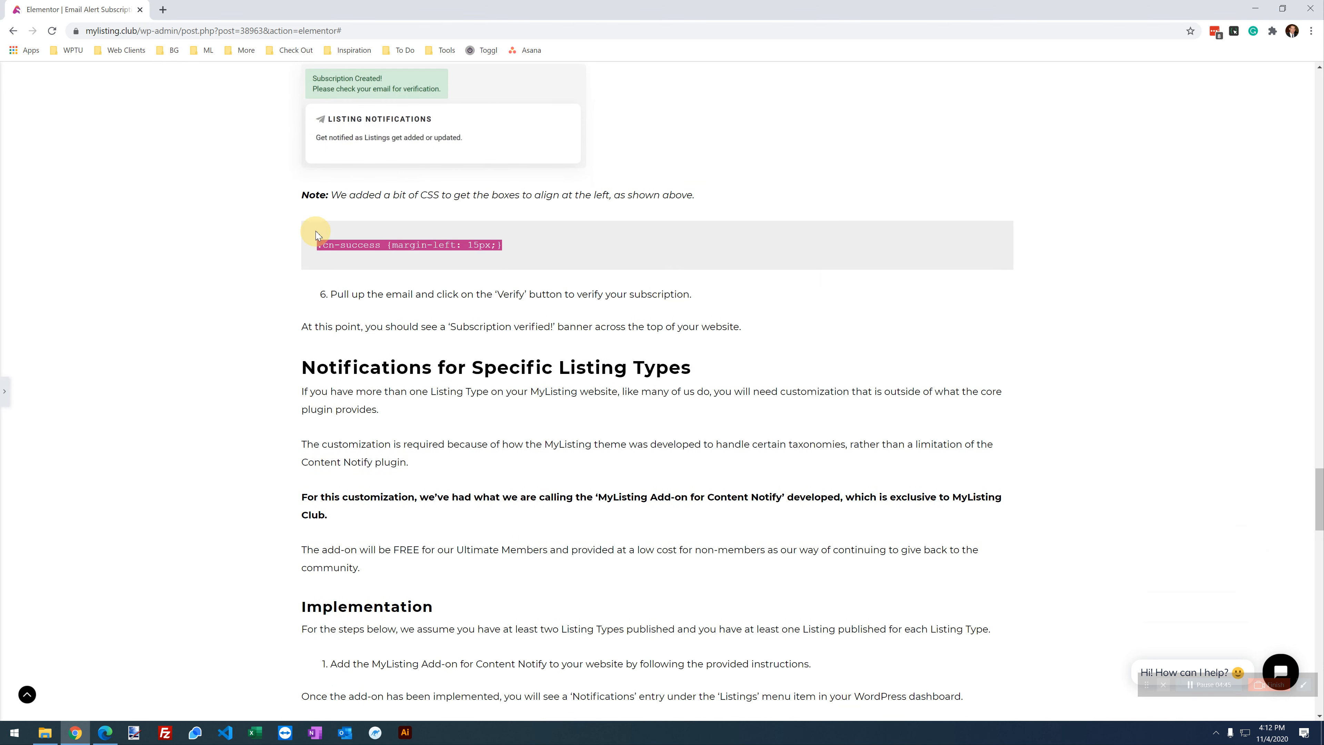
pyautogui.click(205, 228)
# Read the Notifications for Specific Listing Types introduction and highlight the name 'MyListing Add-on for Content Notify'.
pyautogui.scroll(-2, 254, 317)
pyautogui.scroll(-2, 254, 317)
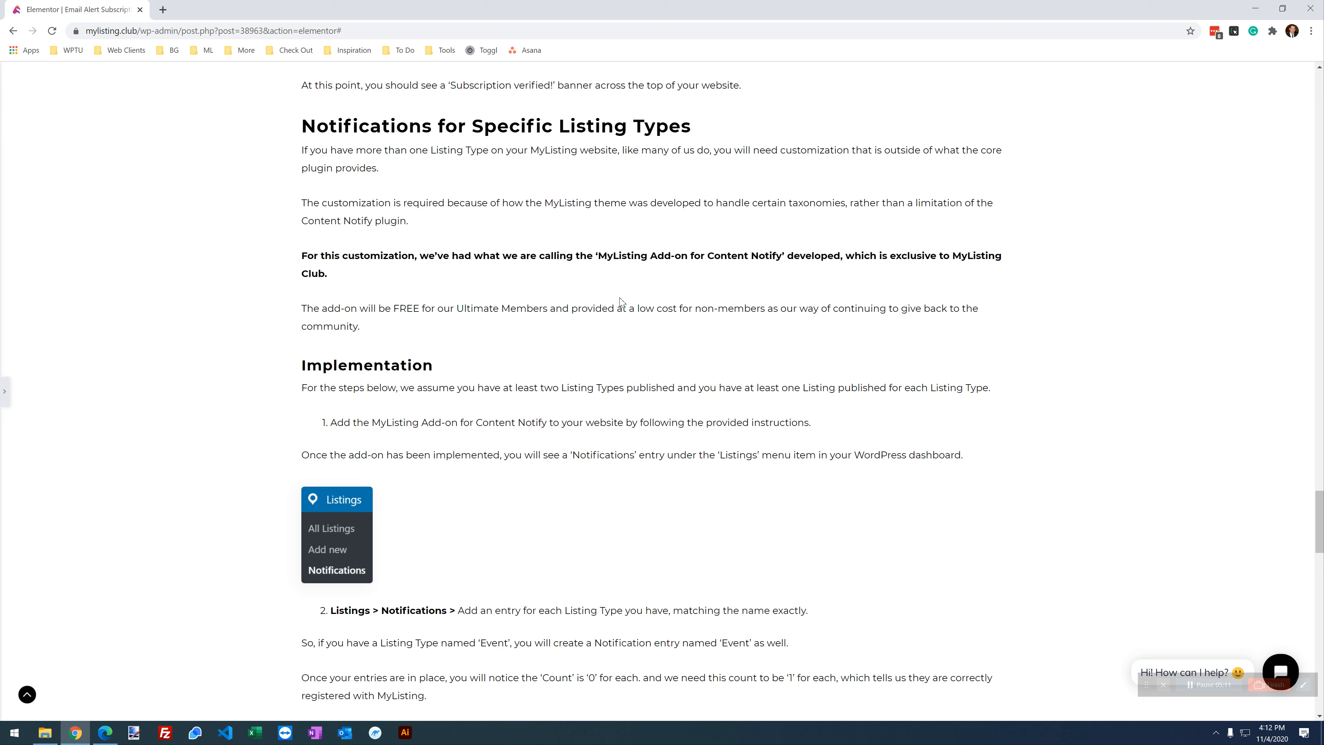
pyautogui.scroll(-1, 364, 182)
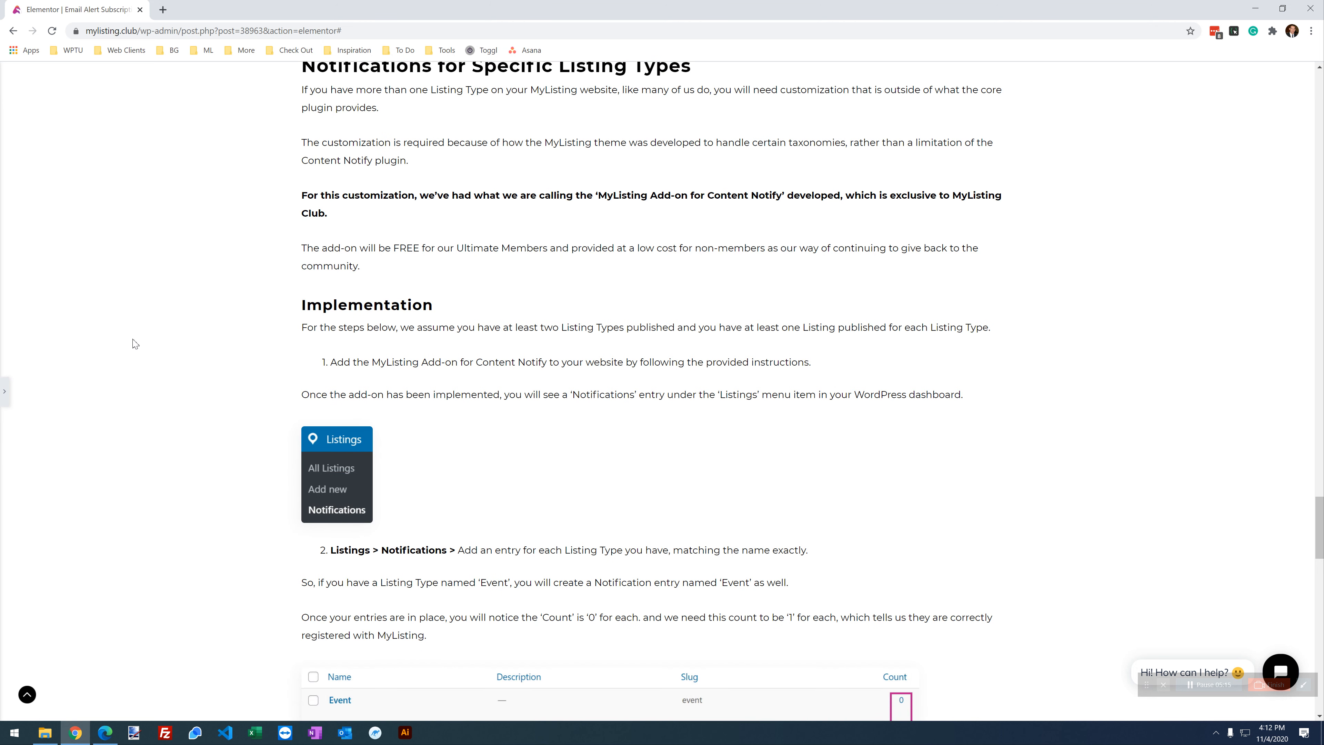
pyautogui.scroll(-1, 375, 229)
pyautogui.moveTo(579, 136); pyautogui.dragTo(790, 132)
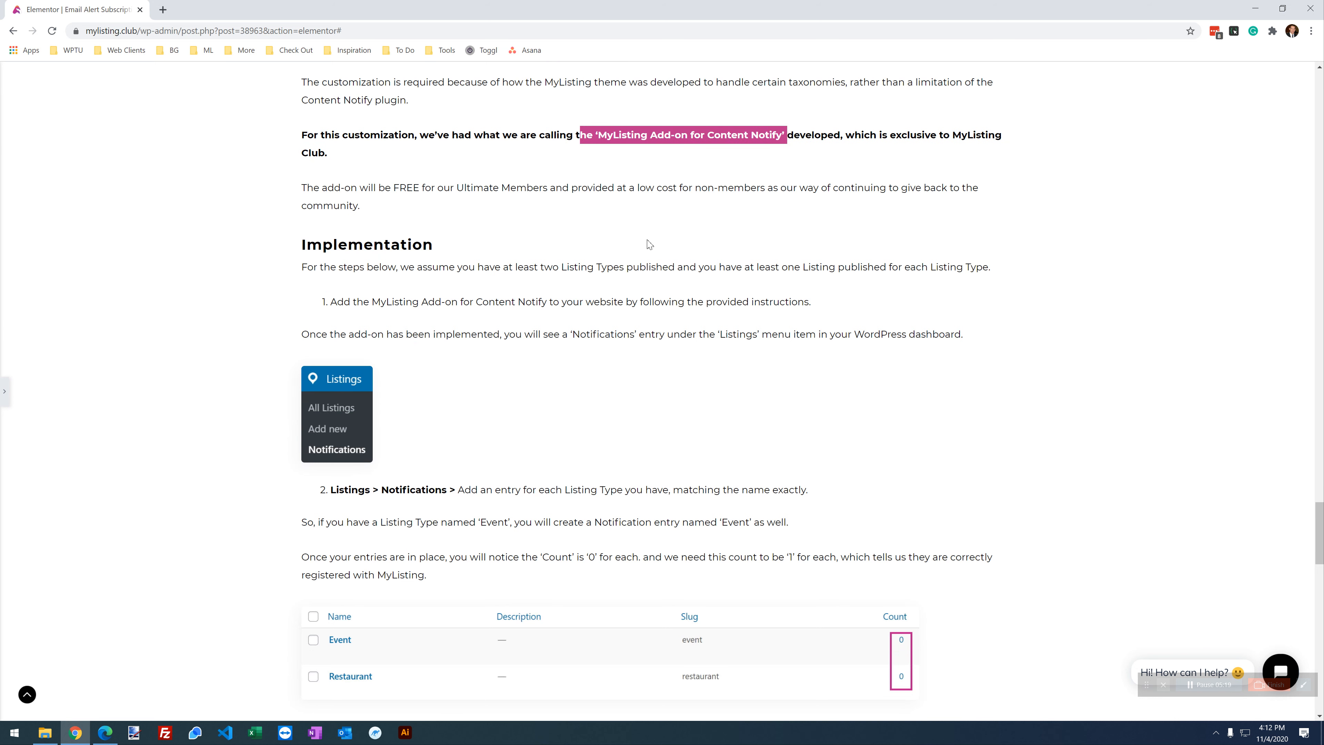
# Review the add-on's implementation and testing instructions through to the Admin Subscription Management section.
pyautogui.scroll(-6, 192, 372)
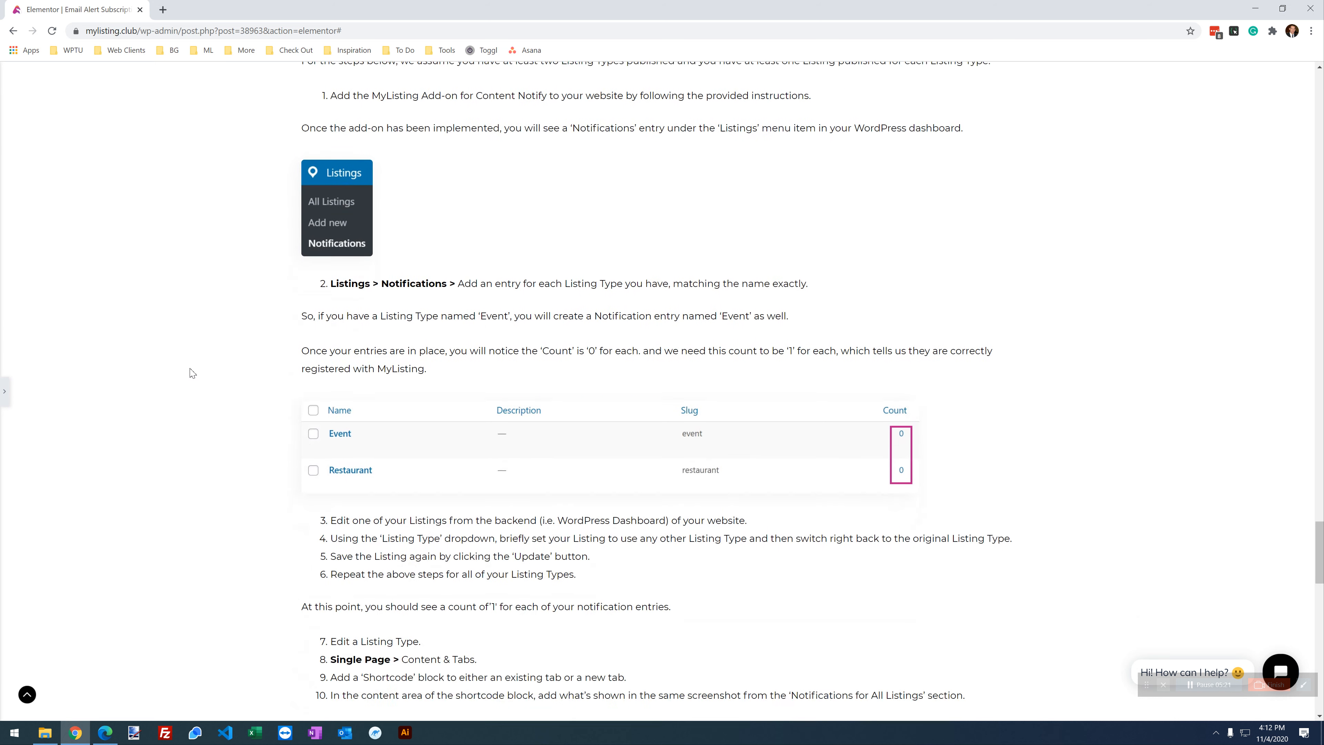
pyautogui.scroll(-10, 192, 372)
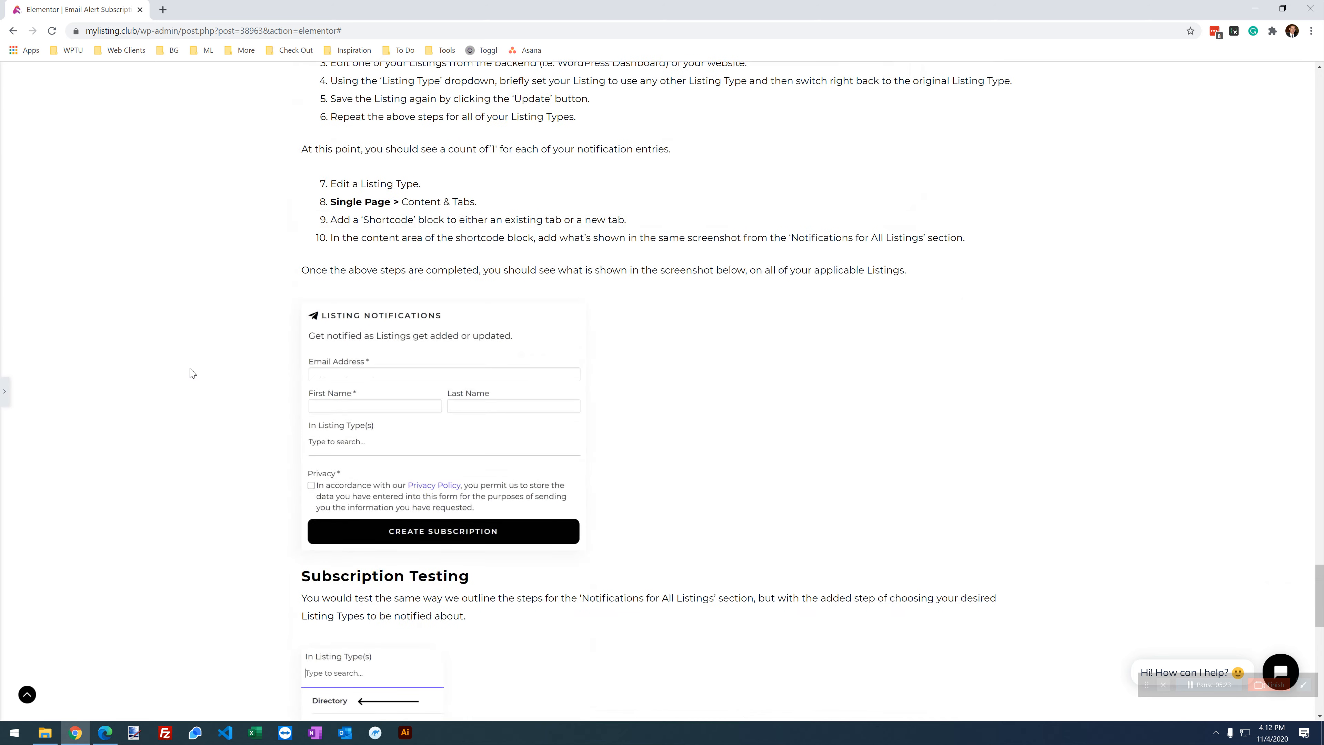
pyautogui.scroll(-1, 192, 373)
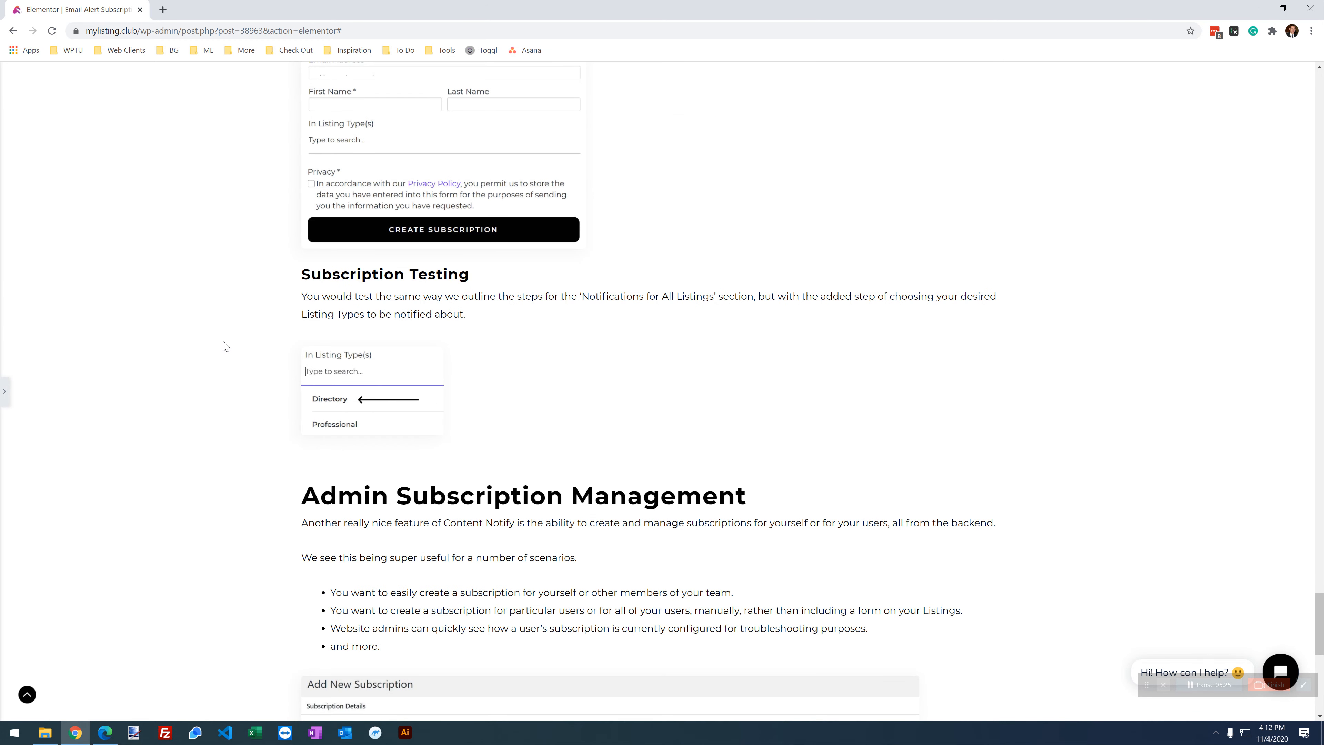
pyautogui.scroll(-5, 225, 346)
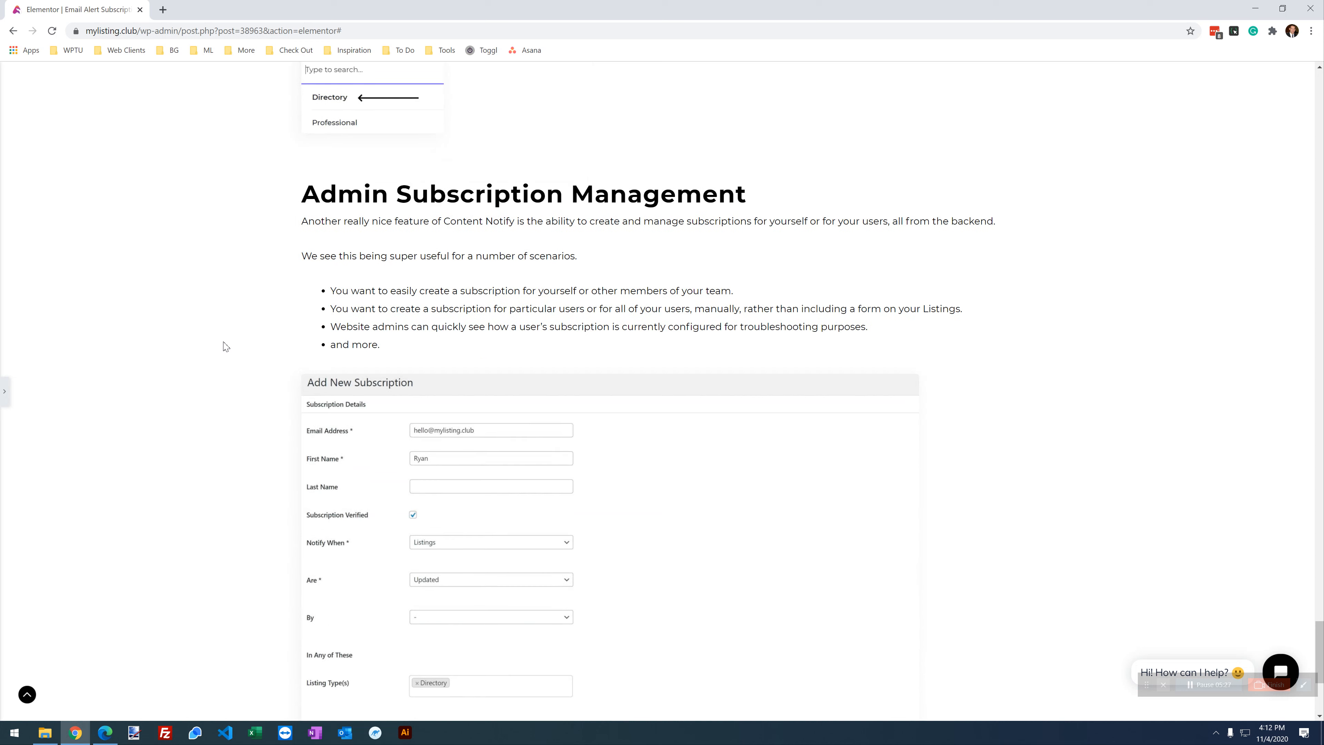
# Review the Admin Subscription Management section with its Add New Subscription example, and return to the guide's Overview.
pyautogui.scroll(-1, 226, 346)
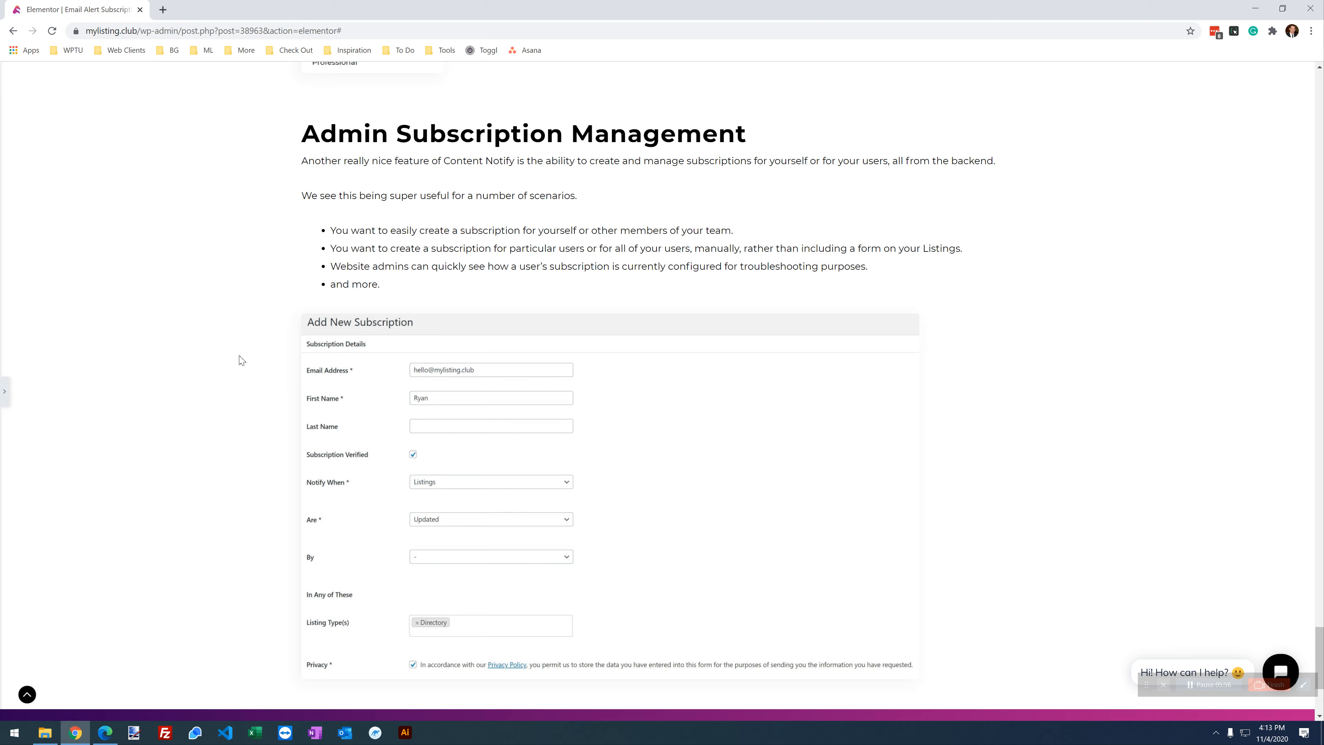
pyautogui.scroll(-3, 236, 361)
pyautogui.scroll(15, 263, 376)
pyautogui.scroll(15, 278, 391)
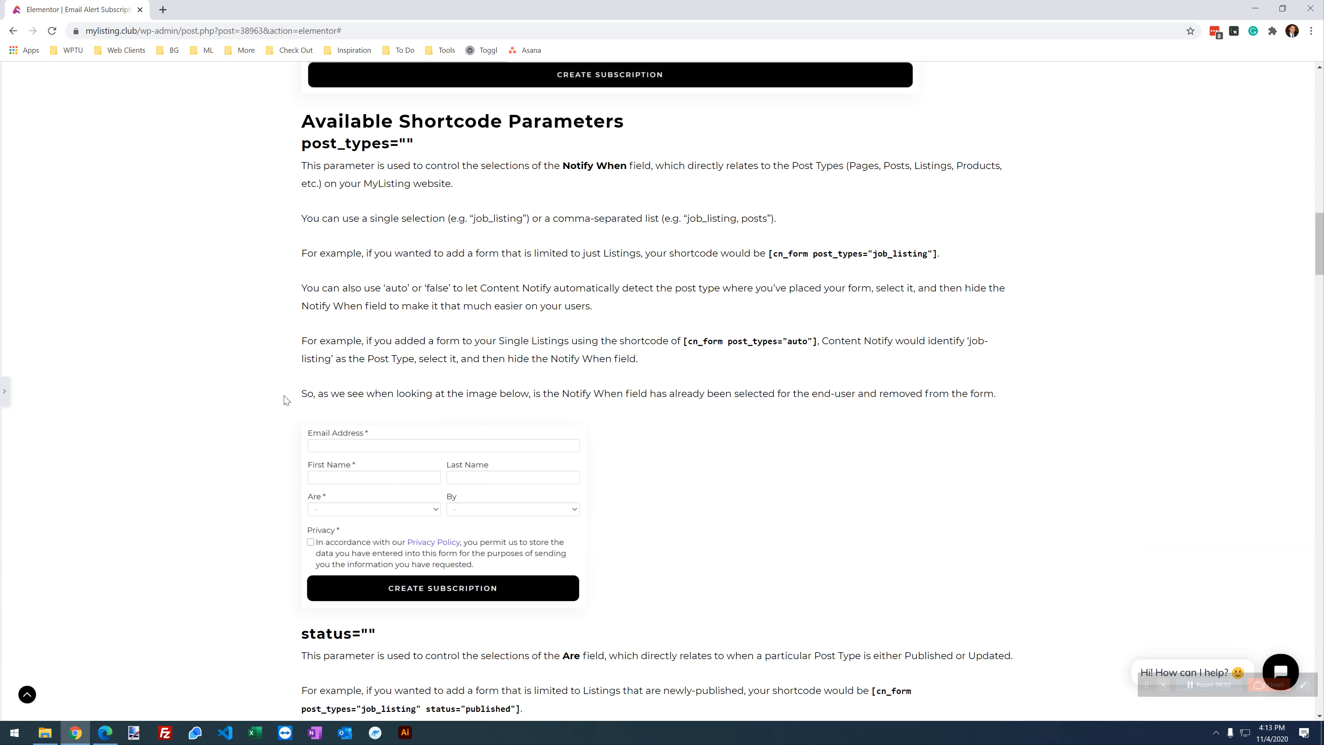
pyautogui.scroll(20, 278, 391)
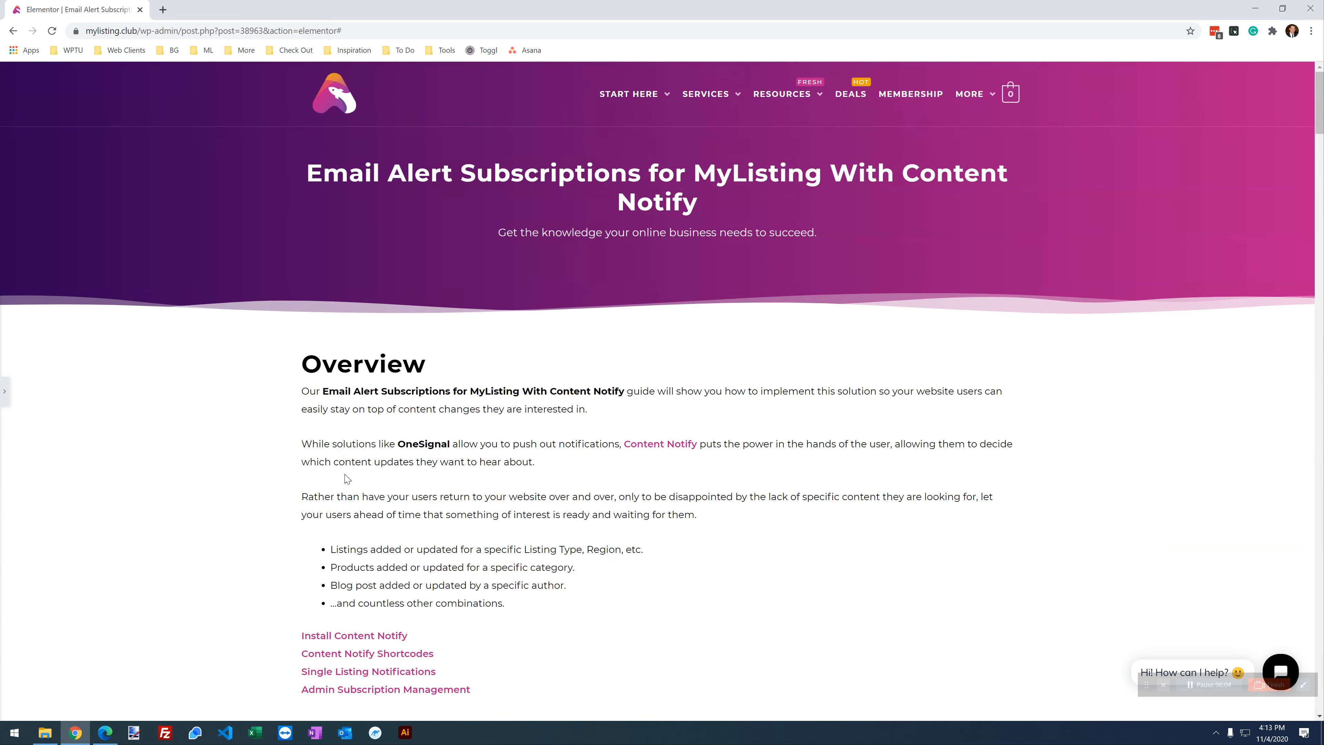
# Switch to the Edge window and open the MyListing Notifications resource on the MyListing Club site.
pyautogui.click(1251, 9)
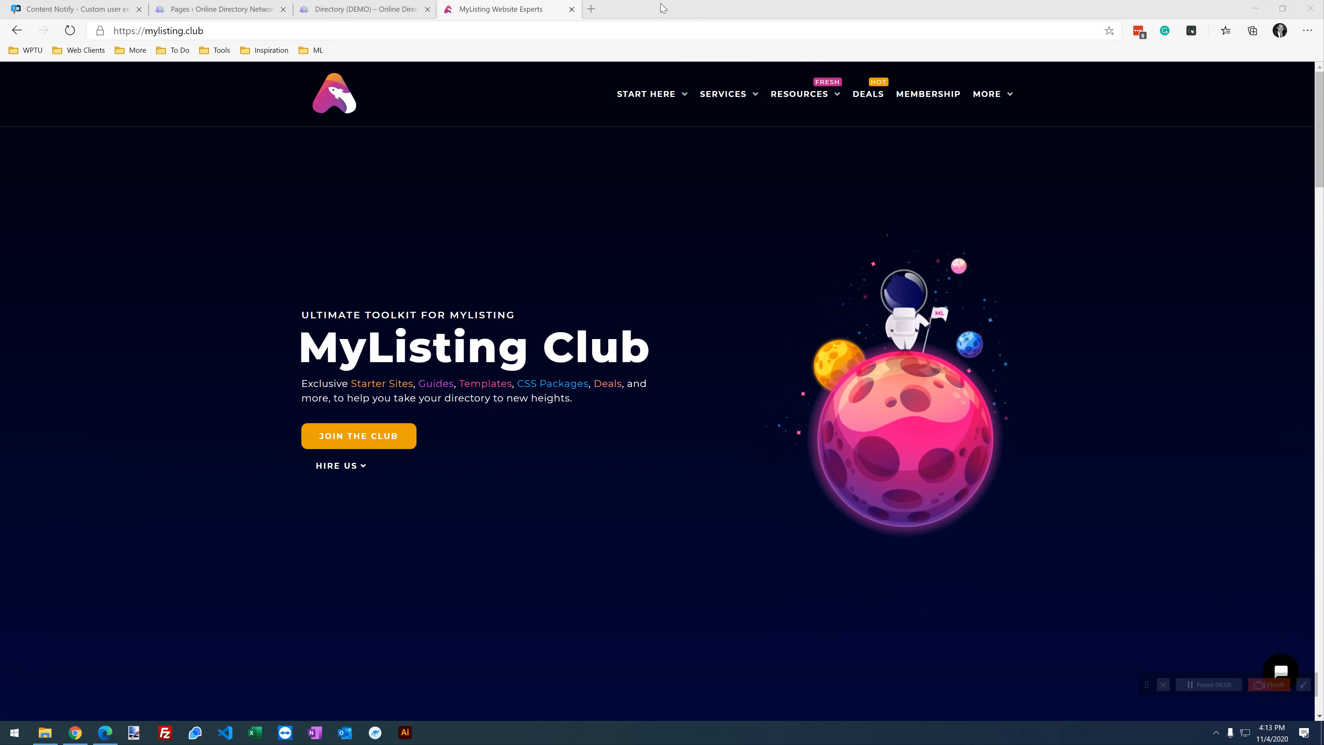
pyautogui.moveTo(825, 100)
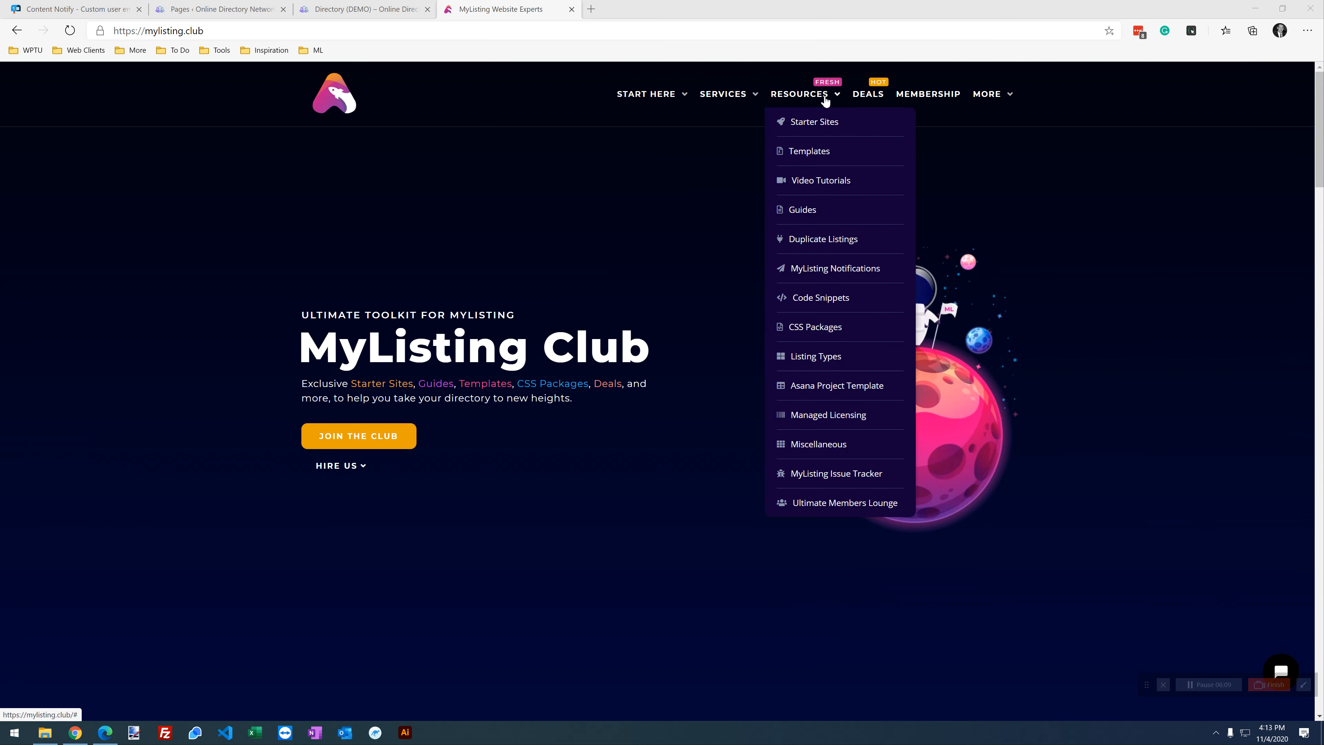
pyautogui.click(819, 276)
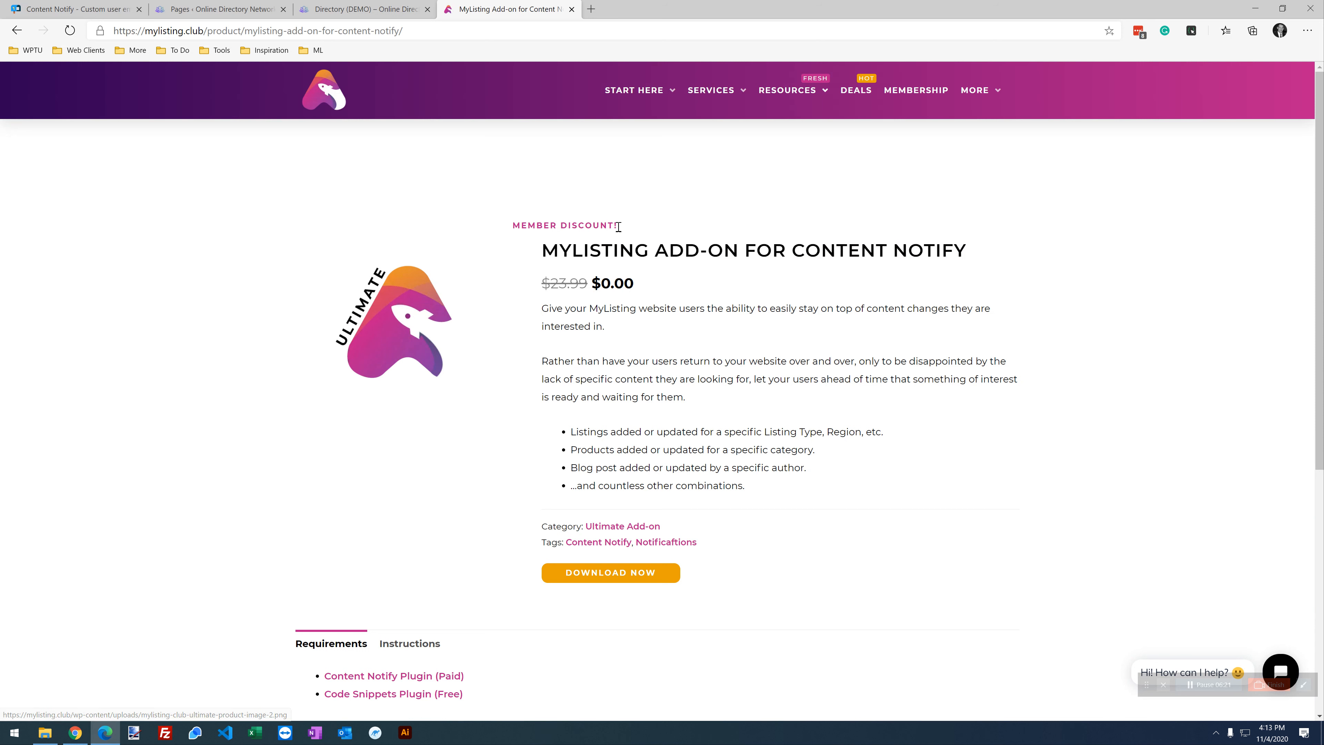
# Highlight the member price of the MyListing Add-on for Content Notify and download the add-on.
pyautogui.moveTo(652, 288); pyautogui.dragTo(531, 285)
pyautogui.scroll(-3, 594, 525)
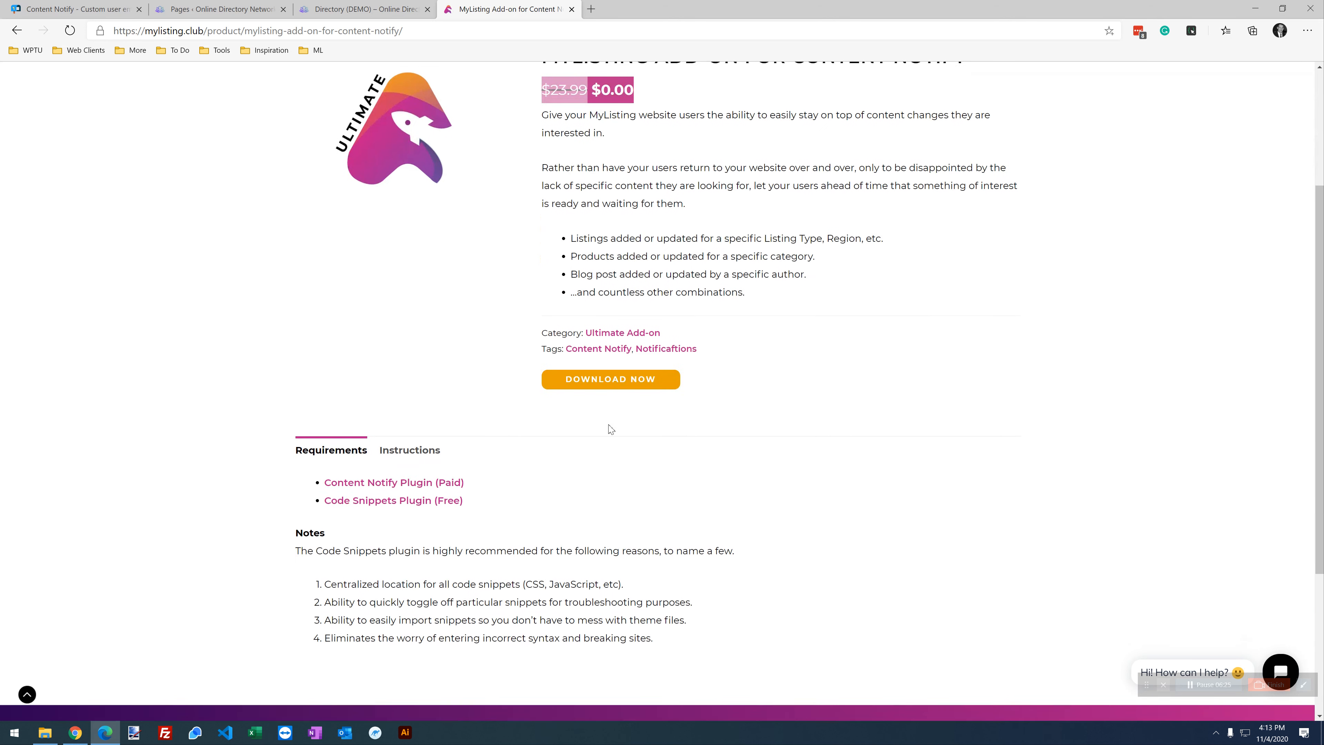
pyautogui.click(614, 386)
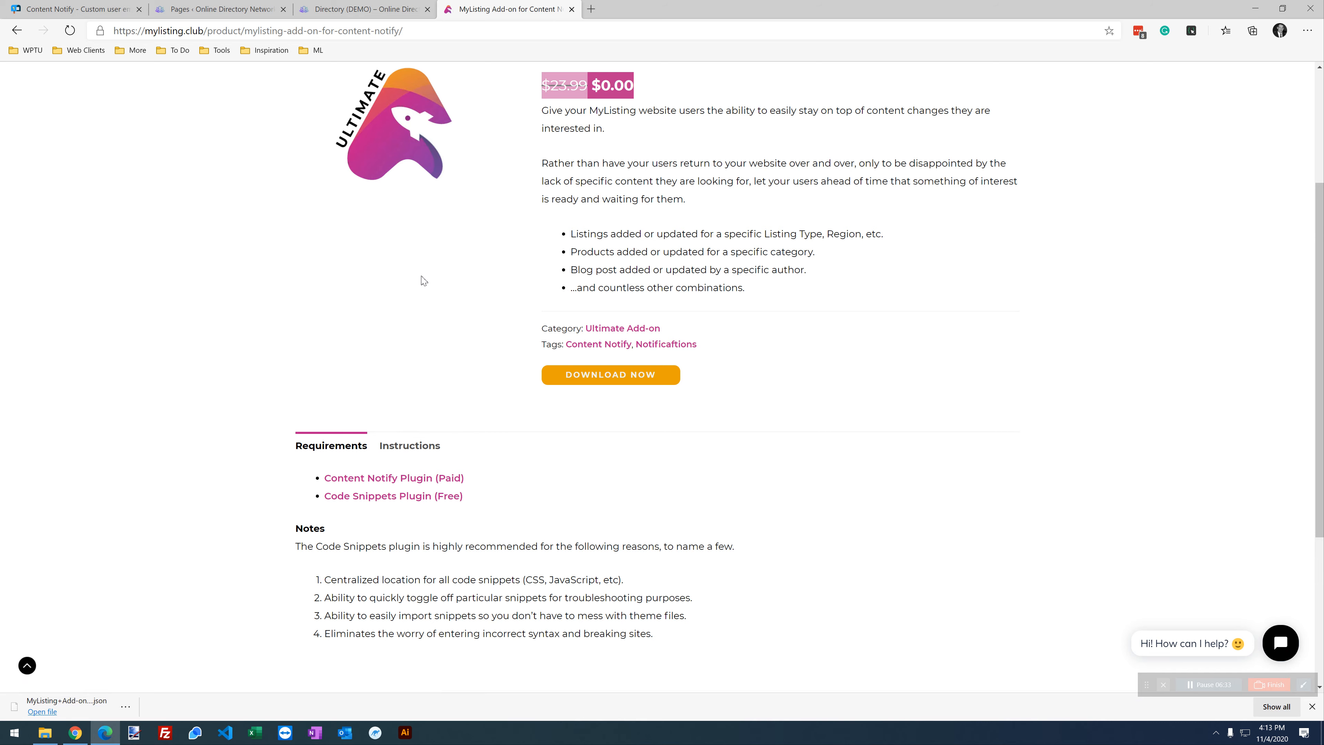
# Review the add-on's requirements and highlight the Notes recommending the Code Snippets plugin.
pyautogui.scroll(3, 459, 261)
pyautogui.scroll(-2, 464, 257)
pyautogui.scroll(-1, 431, 537)
pyautogui.scroll(-1, 397, 614)
pyautogui.scroll(-1, 397, 614)
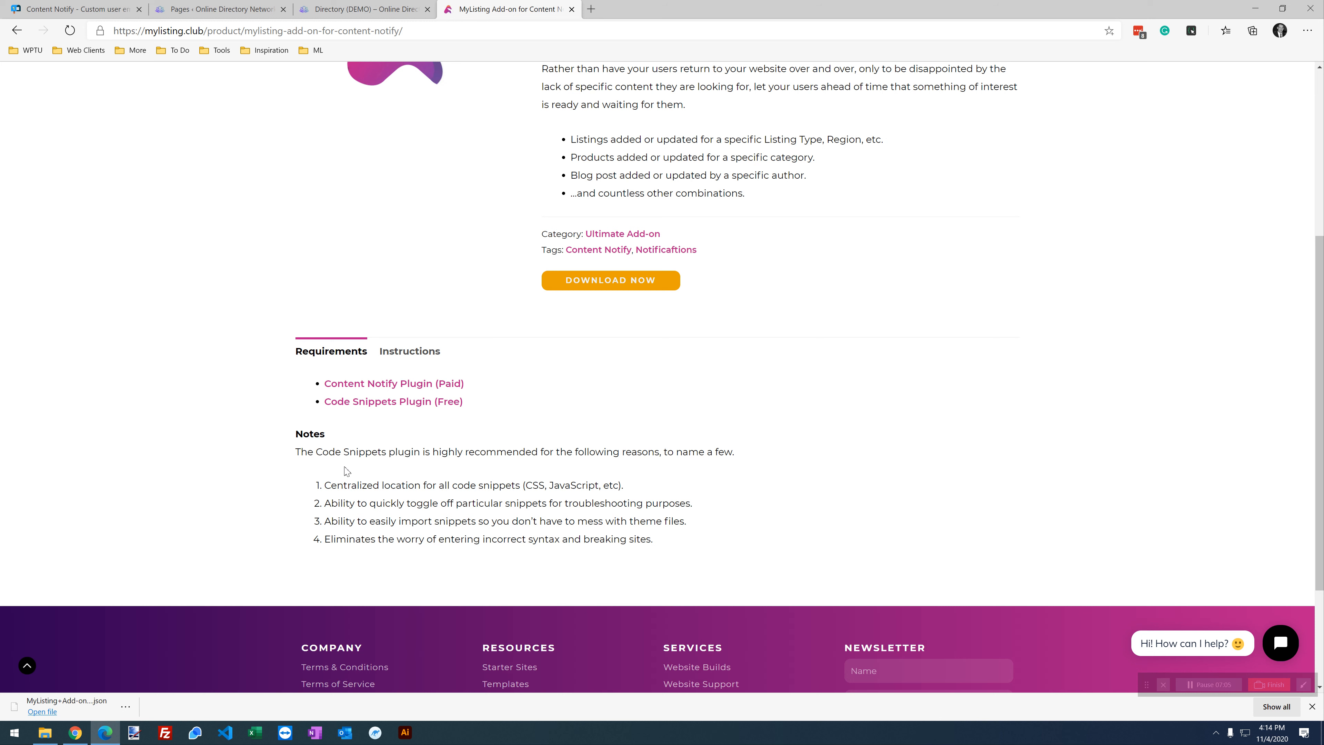
pyautogui.moveTo(652, 539); pyautogui.dragTo(260, 423)
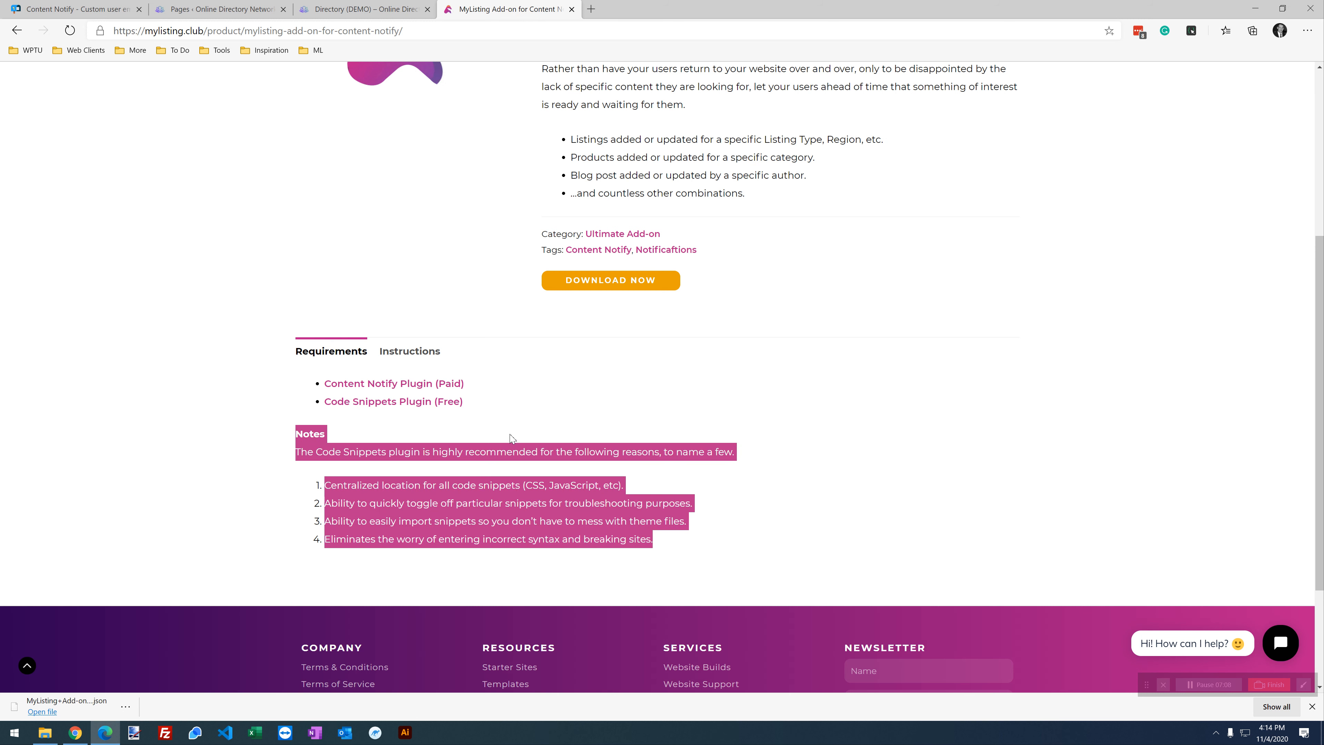
pyautogui.click(238, 331)
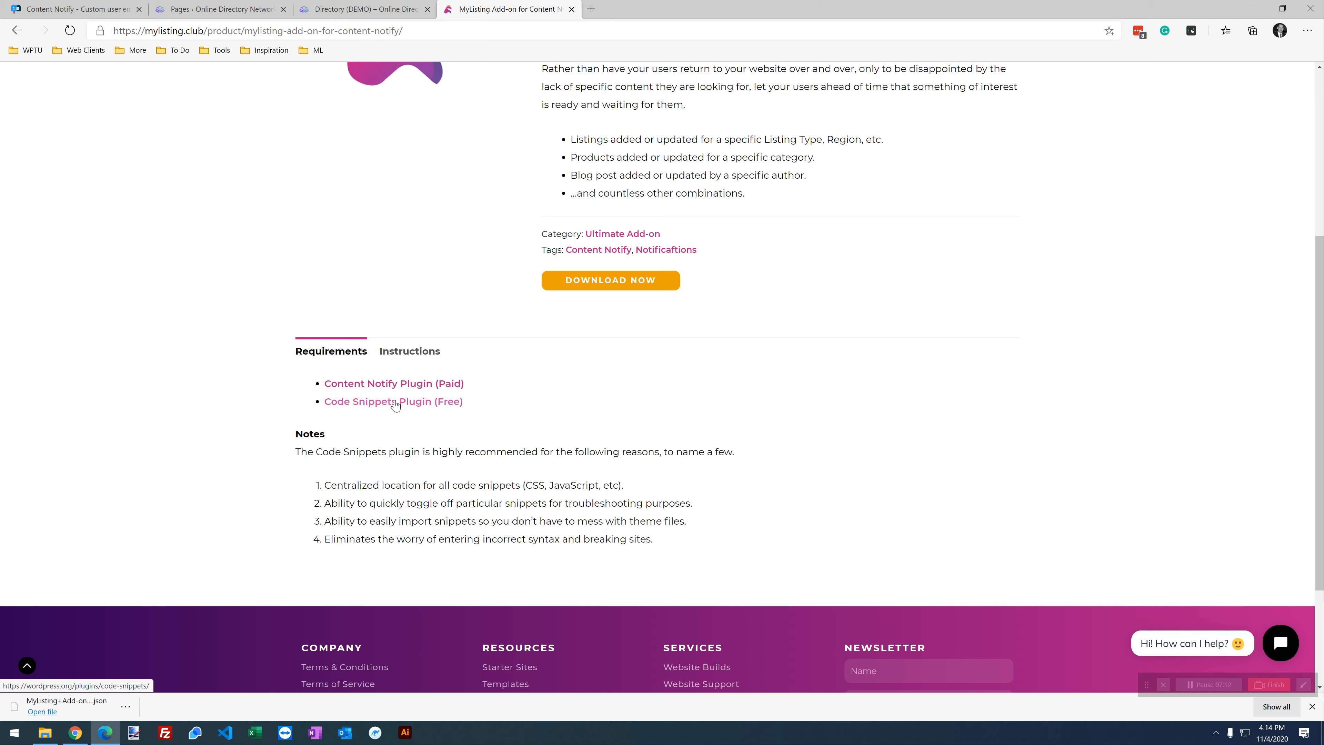
pyautogui.scroll(5, 508, 366)
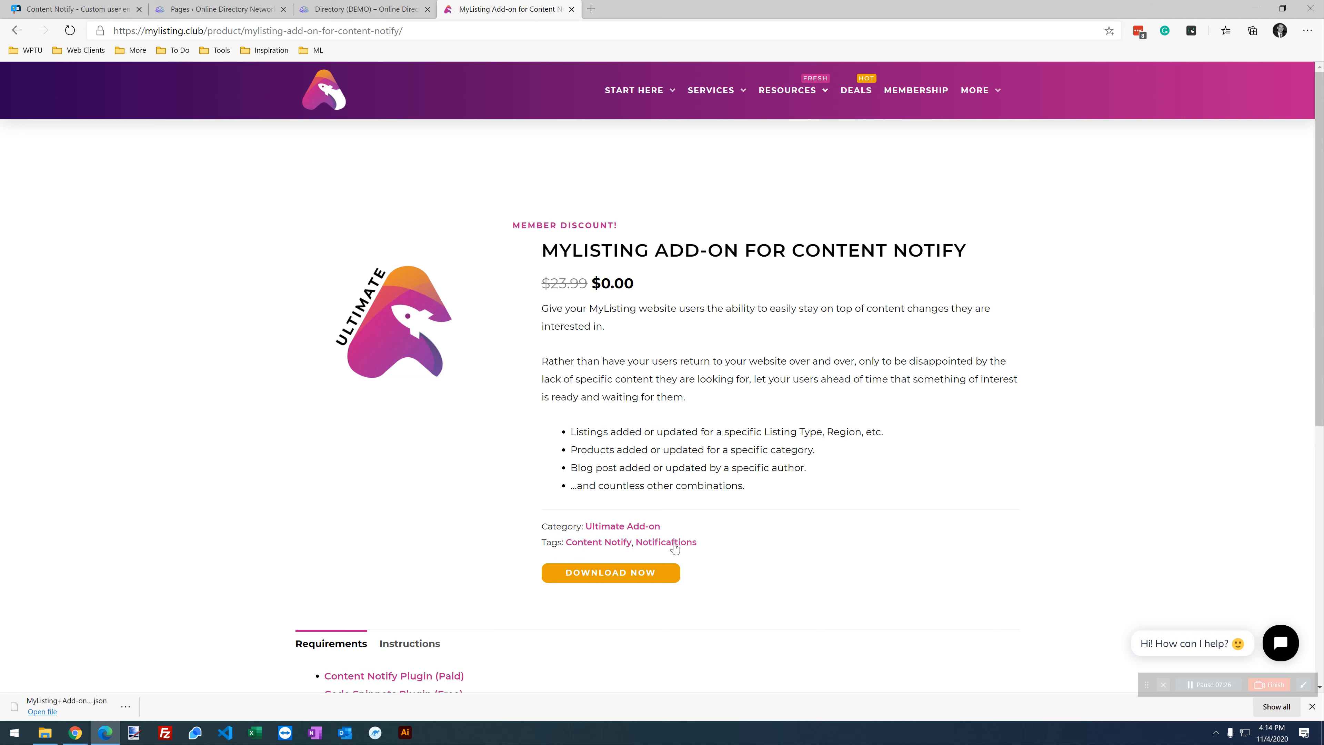
pyautogui.scroll(-5, 421, 473)
pyautogui.scroll(5, 422, 485)
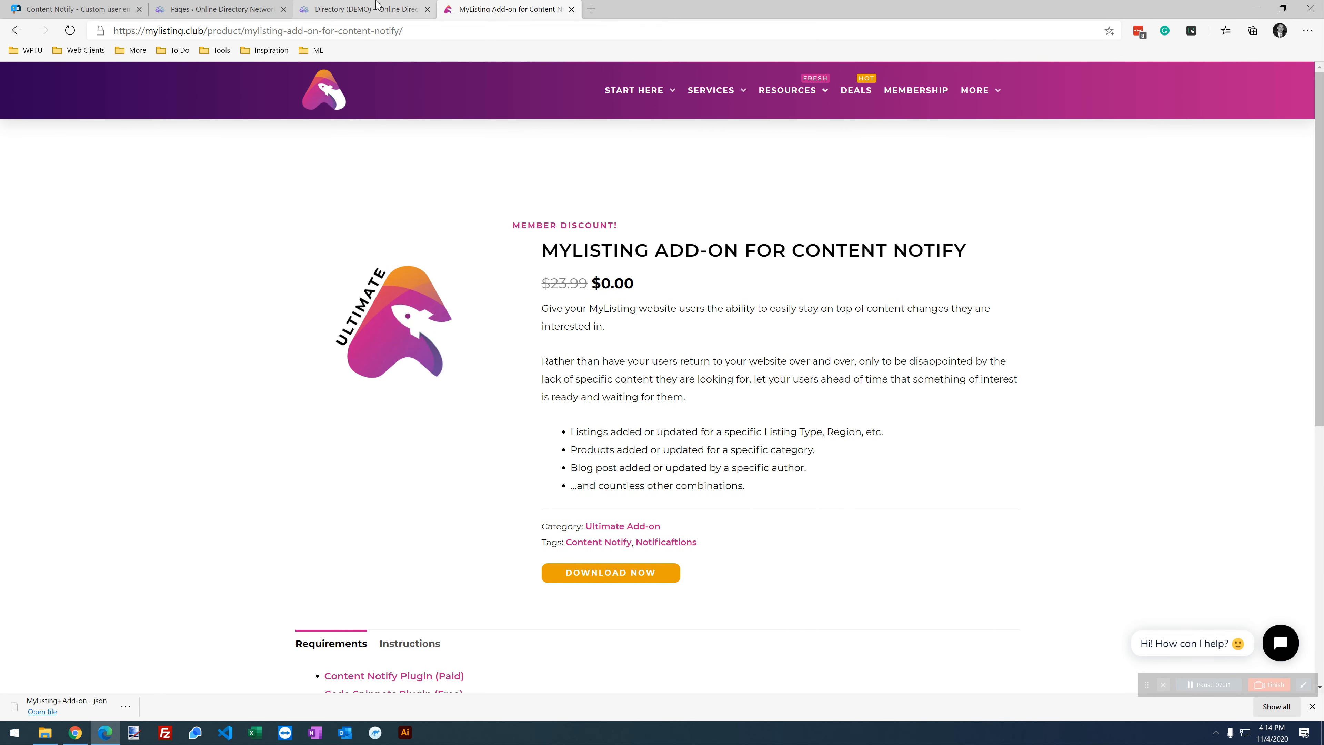
pyautogui.click(396, 9)
pyautogui.click(464, 6)
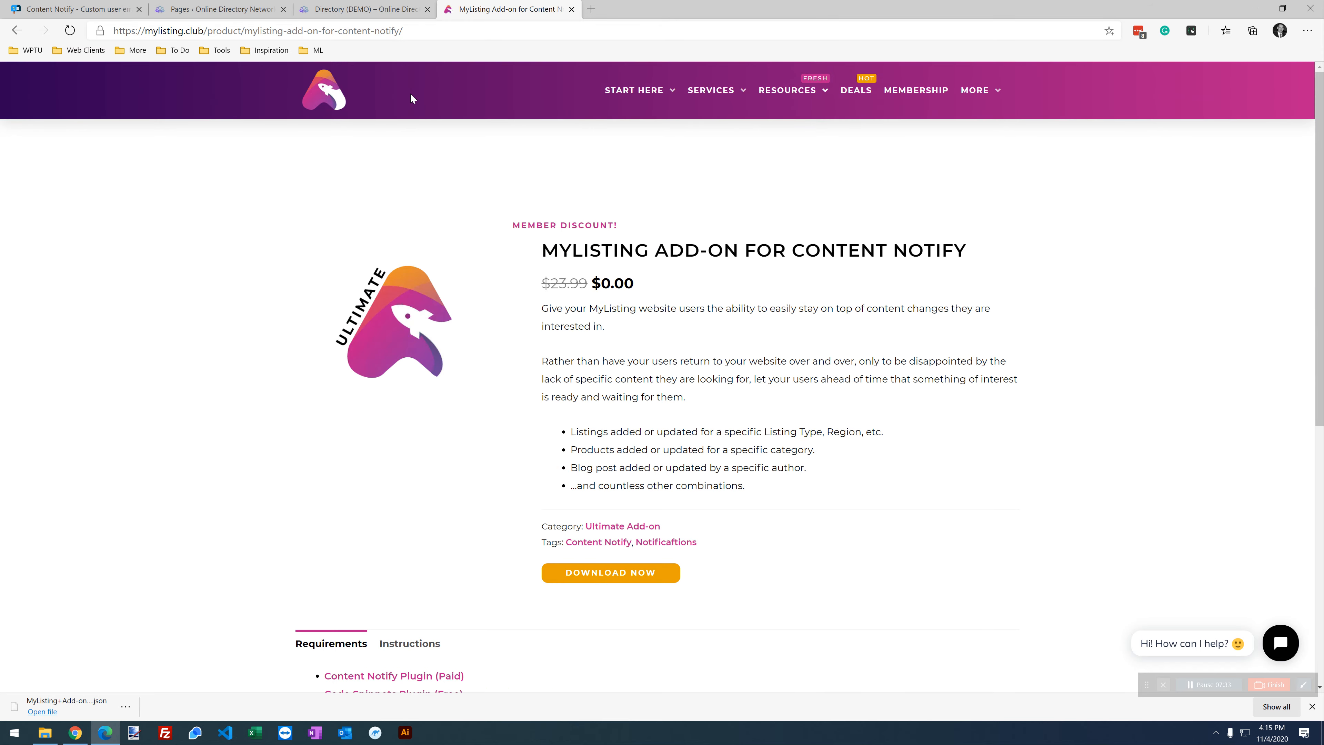
# Go to the open Content Notify website and skim its homepage.
pyautogui.click(105, 6)
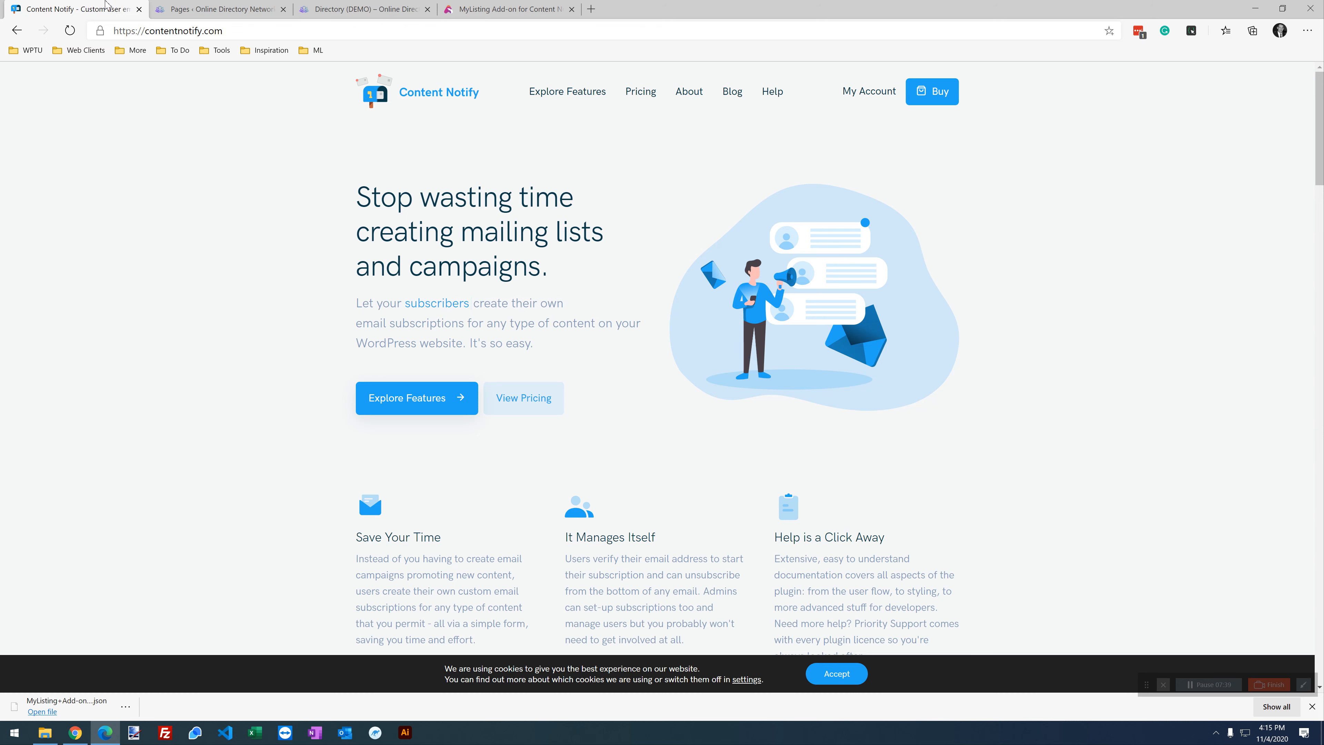
pyautogui.scroll(-8, 801, 453)
pyautogui.scroll(8, 757, 110)
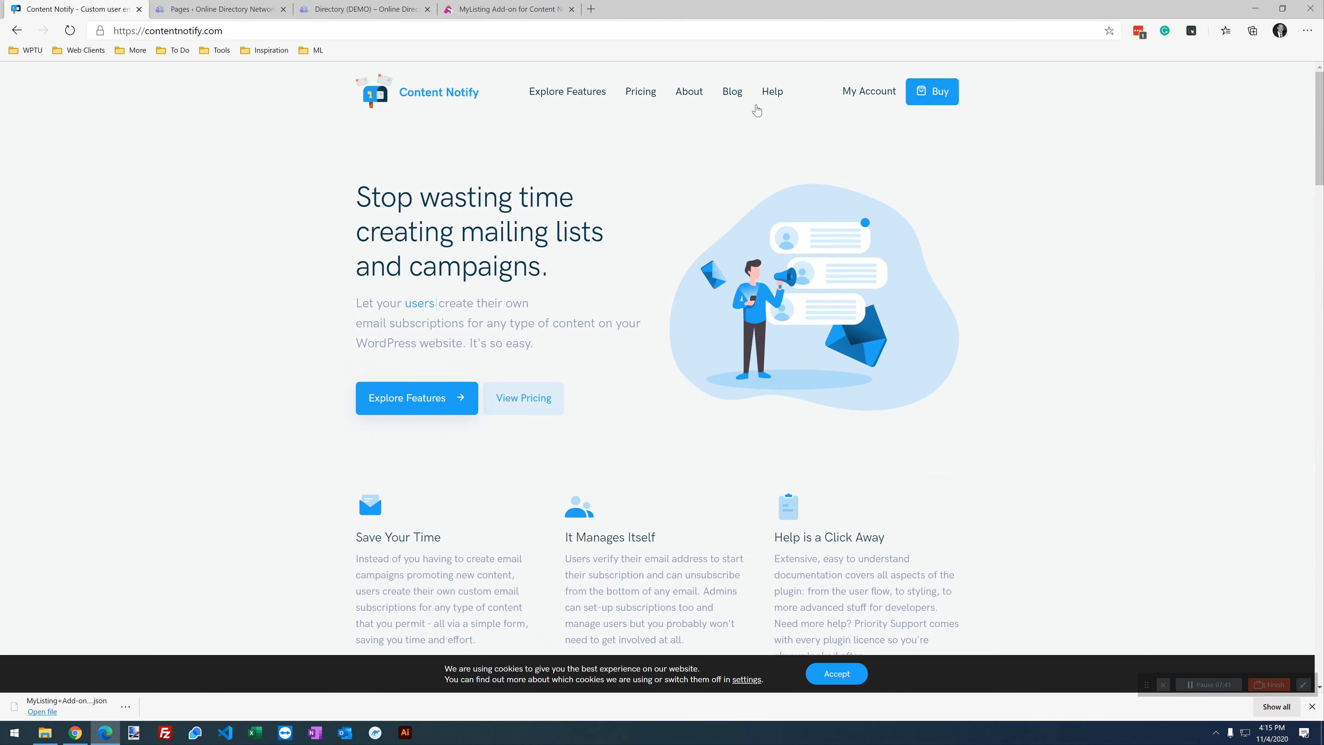
# Open the Content Notify pricing page and examine the licence plans, highlighting the Single Site Licence price.
pyautogui.click(926, 90)
pyautogui.scroll(-3, 326, 446)
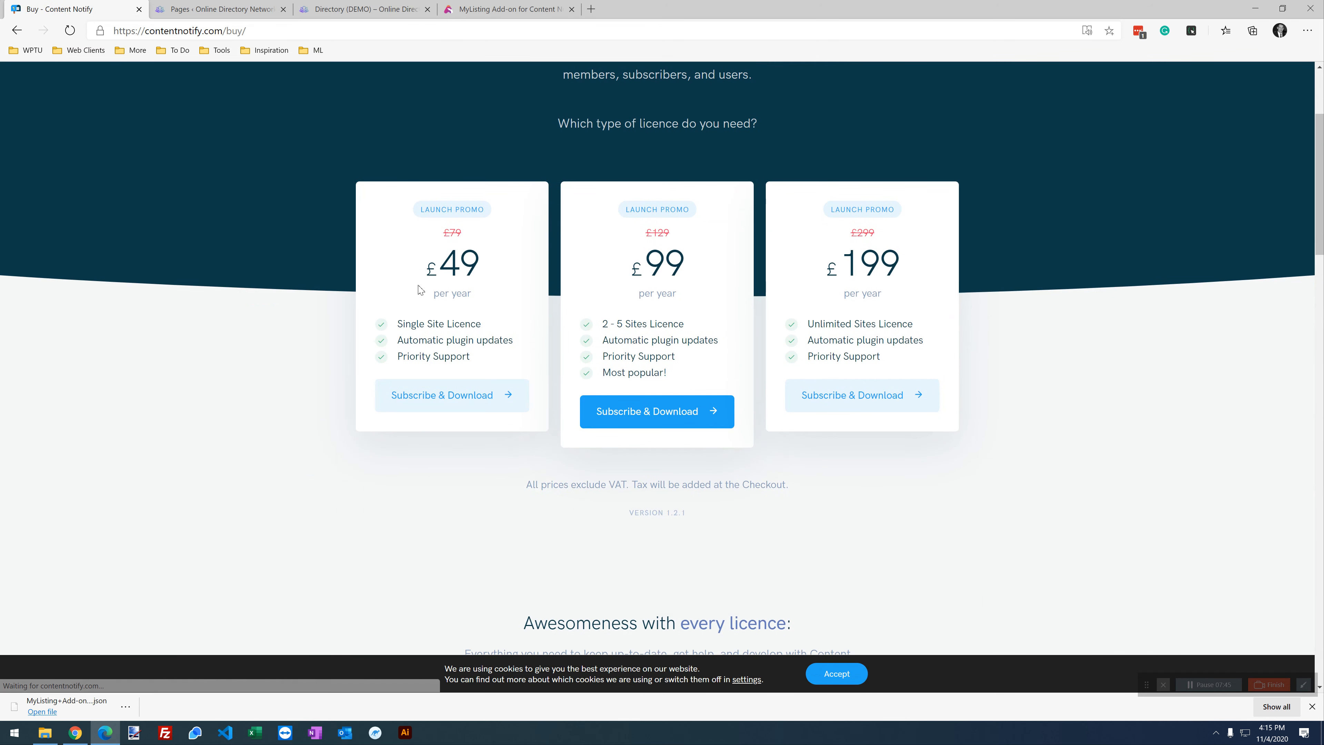
pyautogui.moveTo(482, 276); pyautogui.dragTo(397, 265)
pyautogui.click(281, 236)
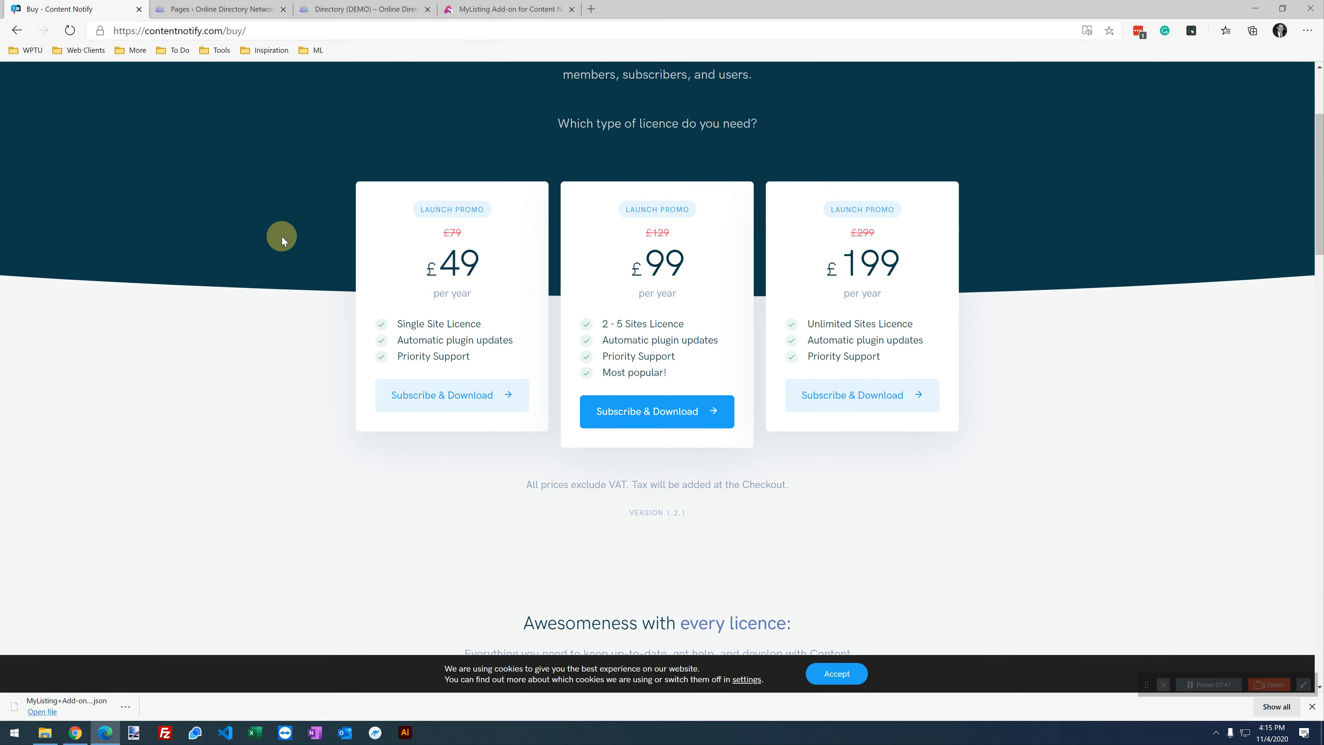
pyautogui.doubleClick(468, 242)
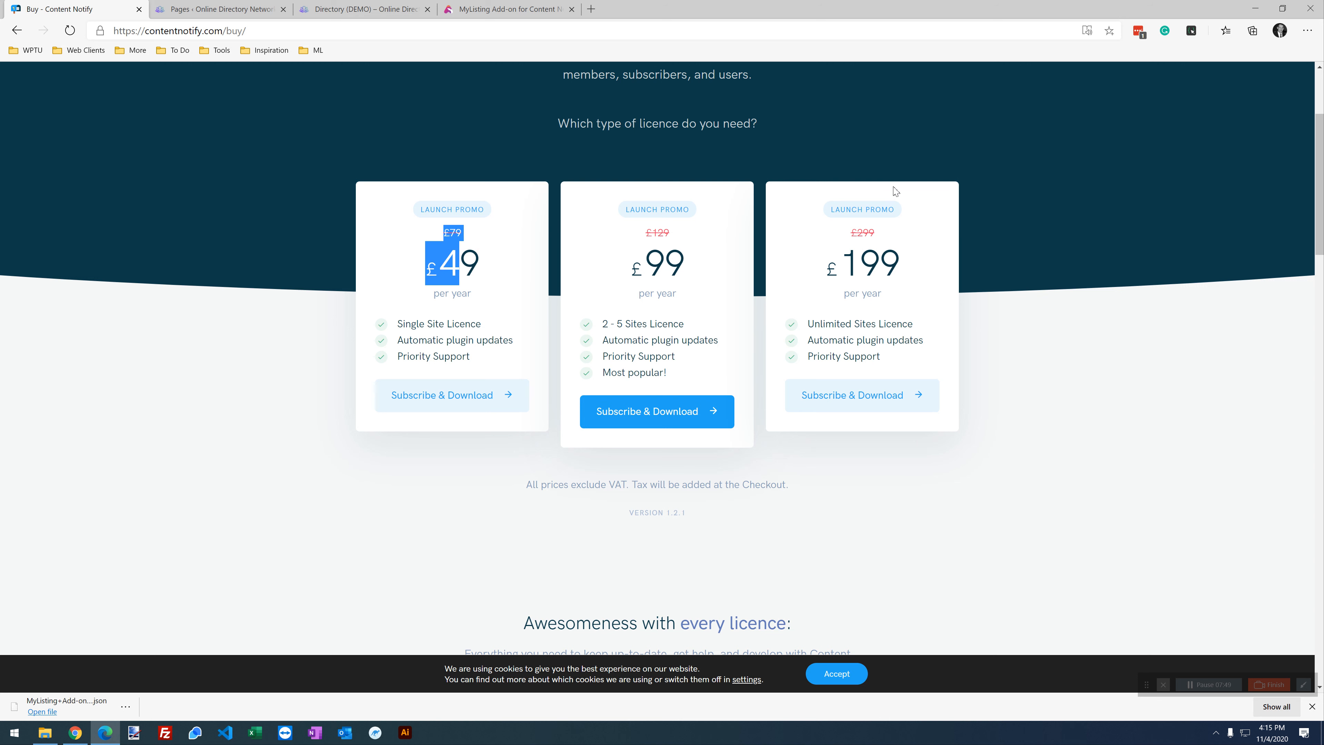
pyautogui.click(1051, 298)
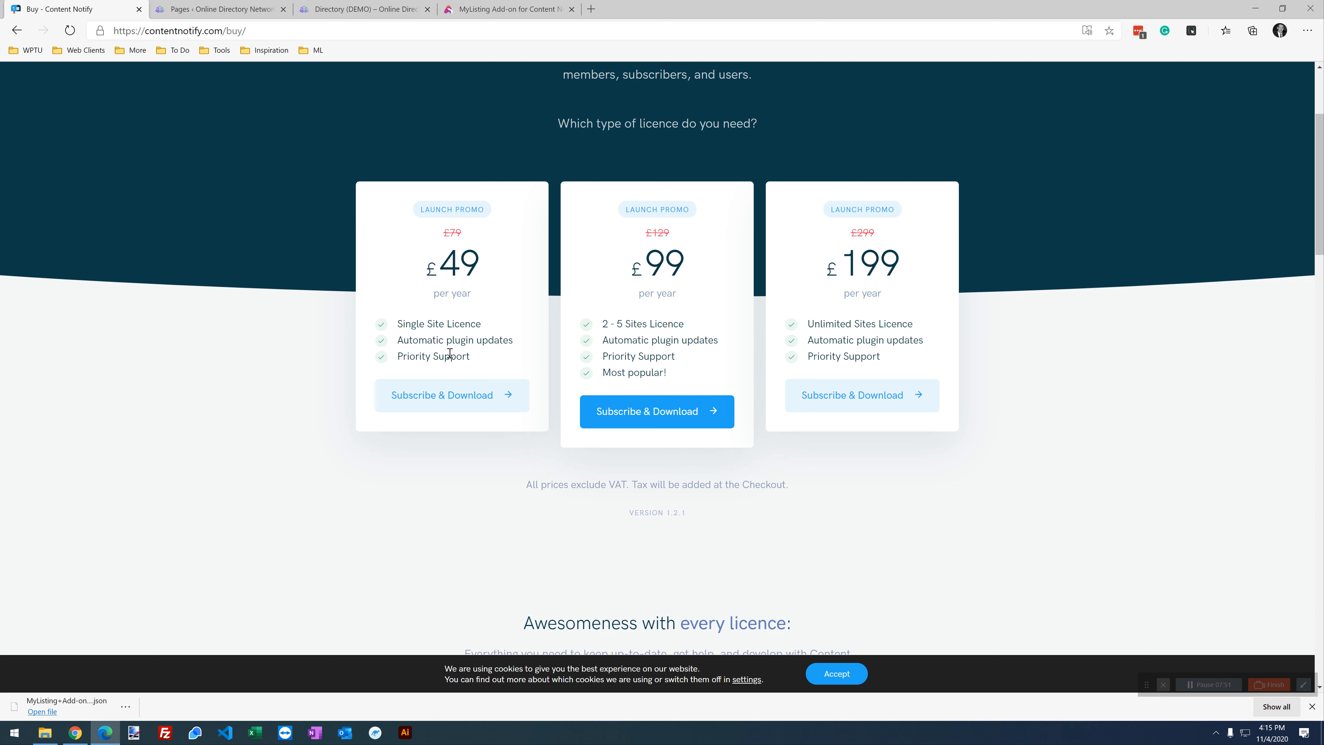
pyautogui.scroll(3, 420, 311)
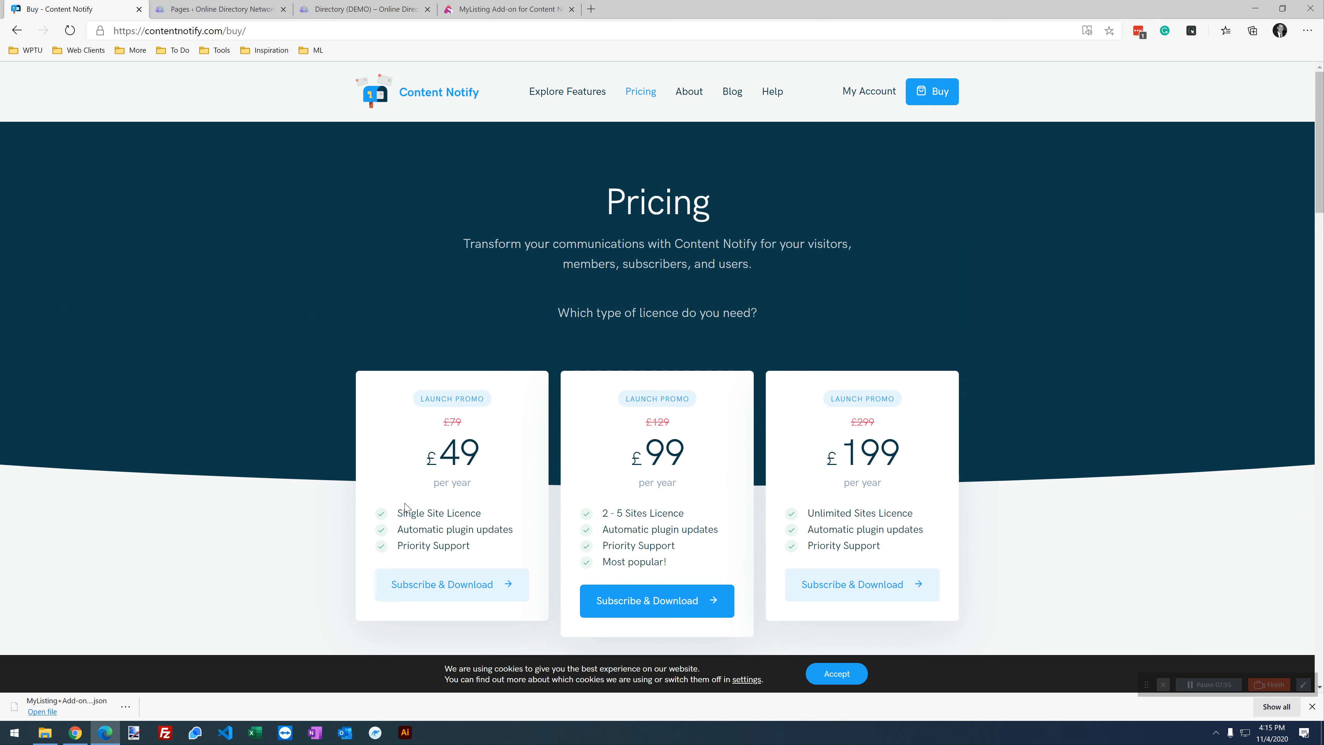
# View the Content Notify features page, and open the documentation to skim its Introduction.
pyautogui.click(554, 94)
pyautogui.moveTo(772, 96)
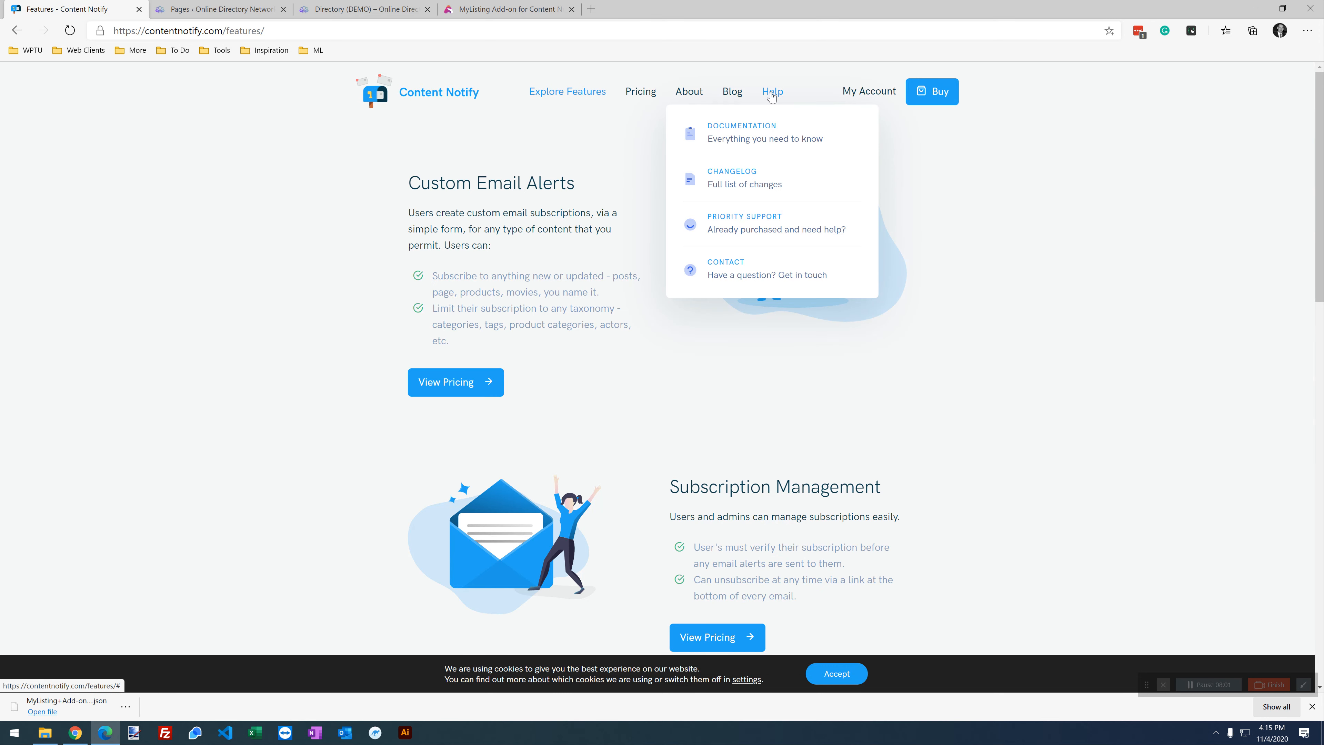
pyautogui.click(746, 128)
pyautogui.scroll(-4, 464, 214)
pyautogui.scroll(6, 472, 275)
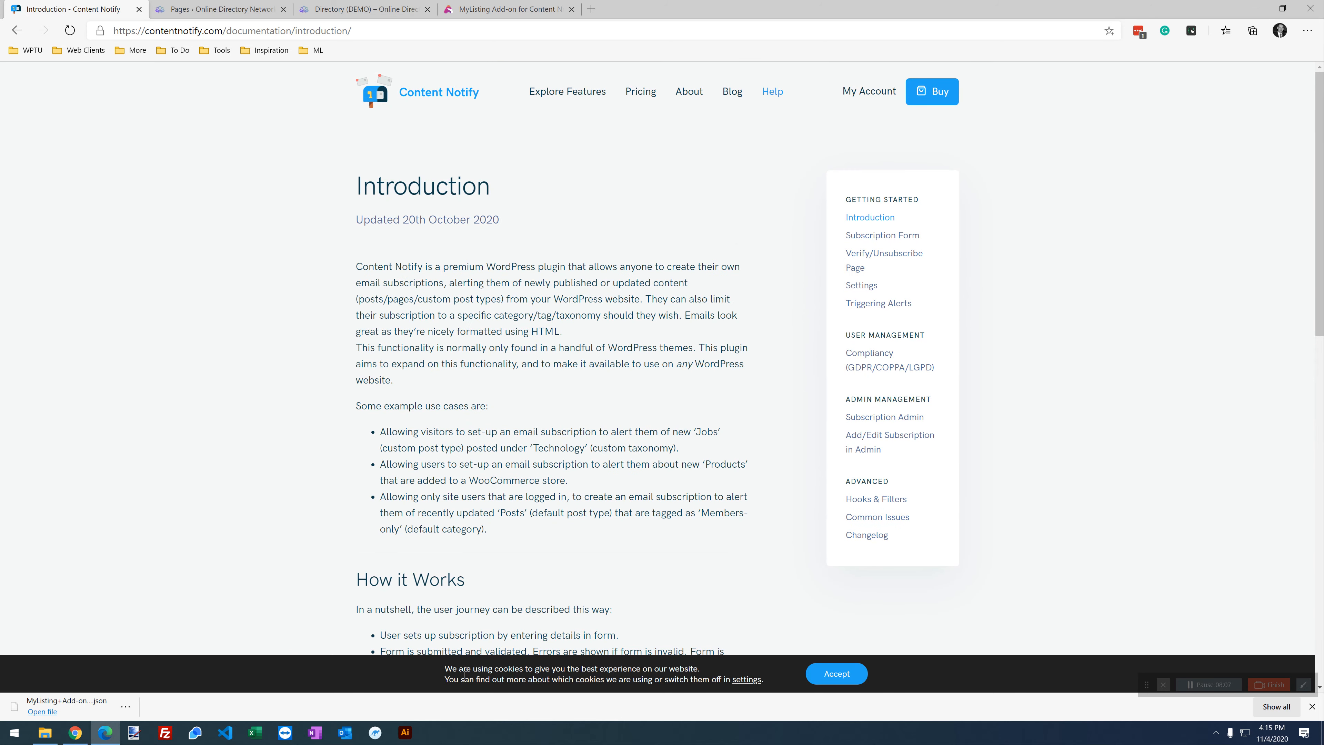
pyautogui.scroll(-15, 575, 452)
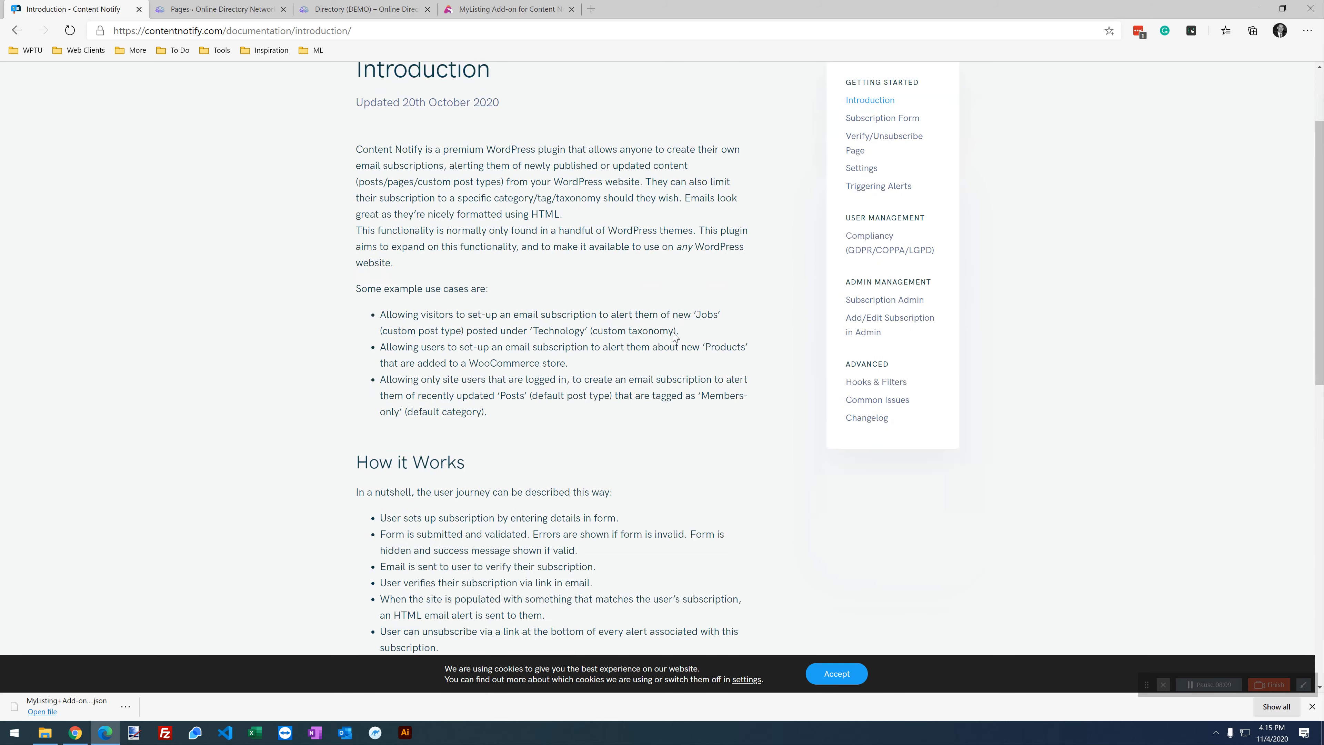
# Open the Content Notify changelog and highlight the release date of the initial v1.0.0 release.
pyautogui.click(640, 510)
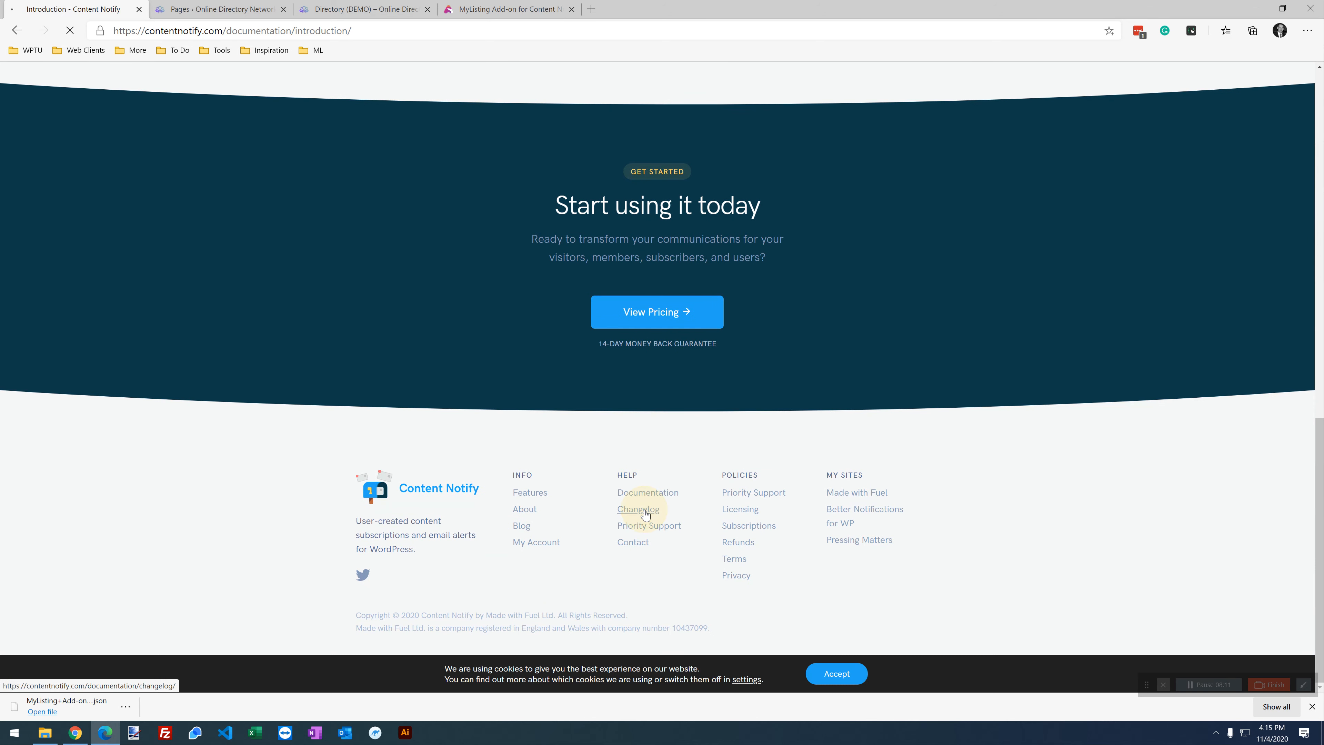
pyautogui.click(207, 186)
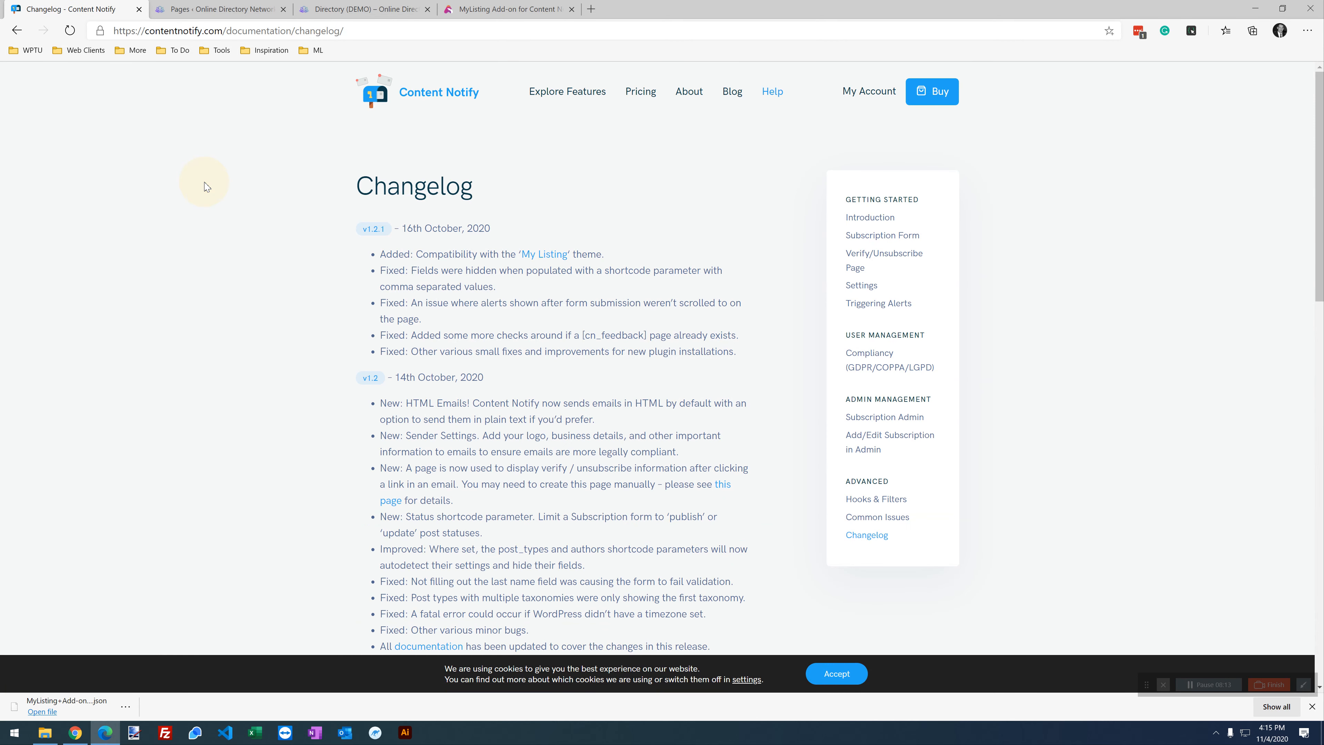
pyautogui.scroll(-10, 203, 186)
pyautogui.scroll(6, 204, 187)
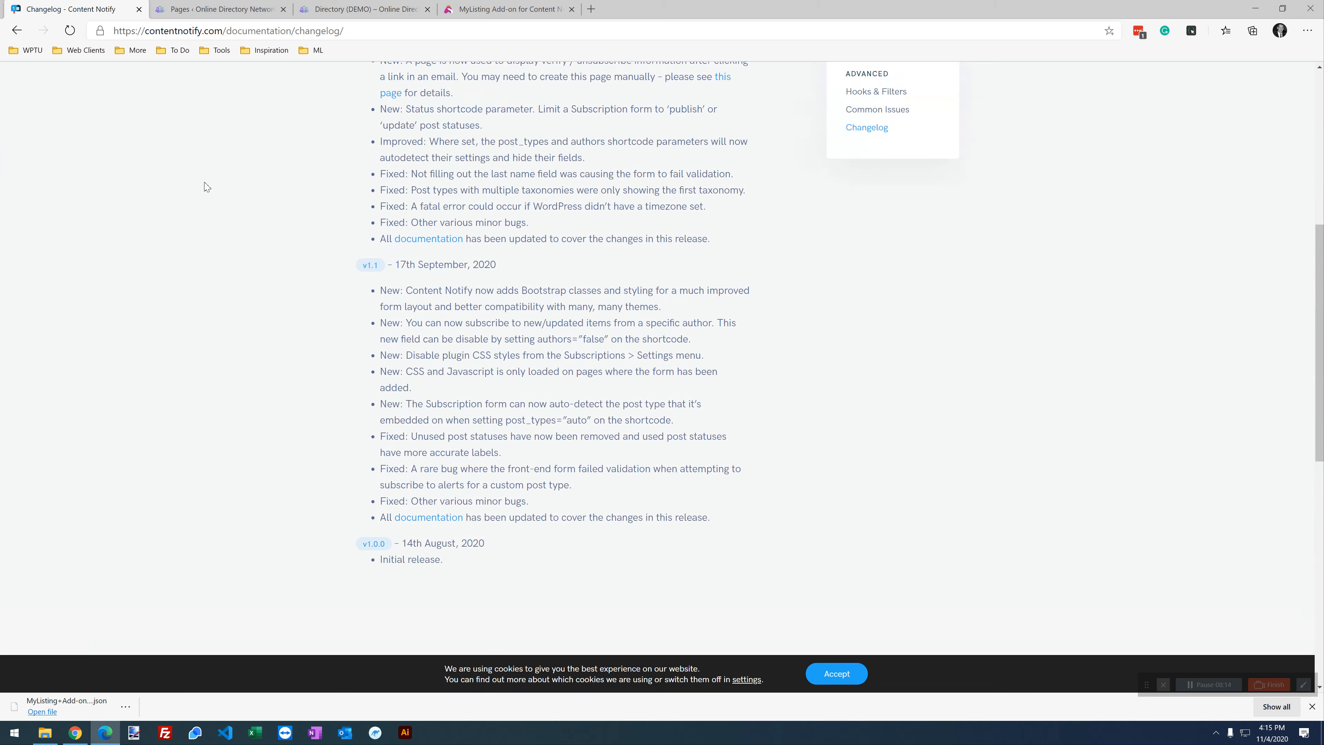
pyautogui.moveTo(491, 576); pyautogui.dragTo(399, 573)
pyautogui.click(301, 446)
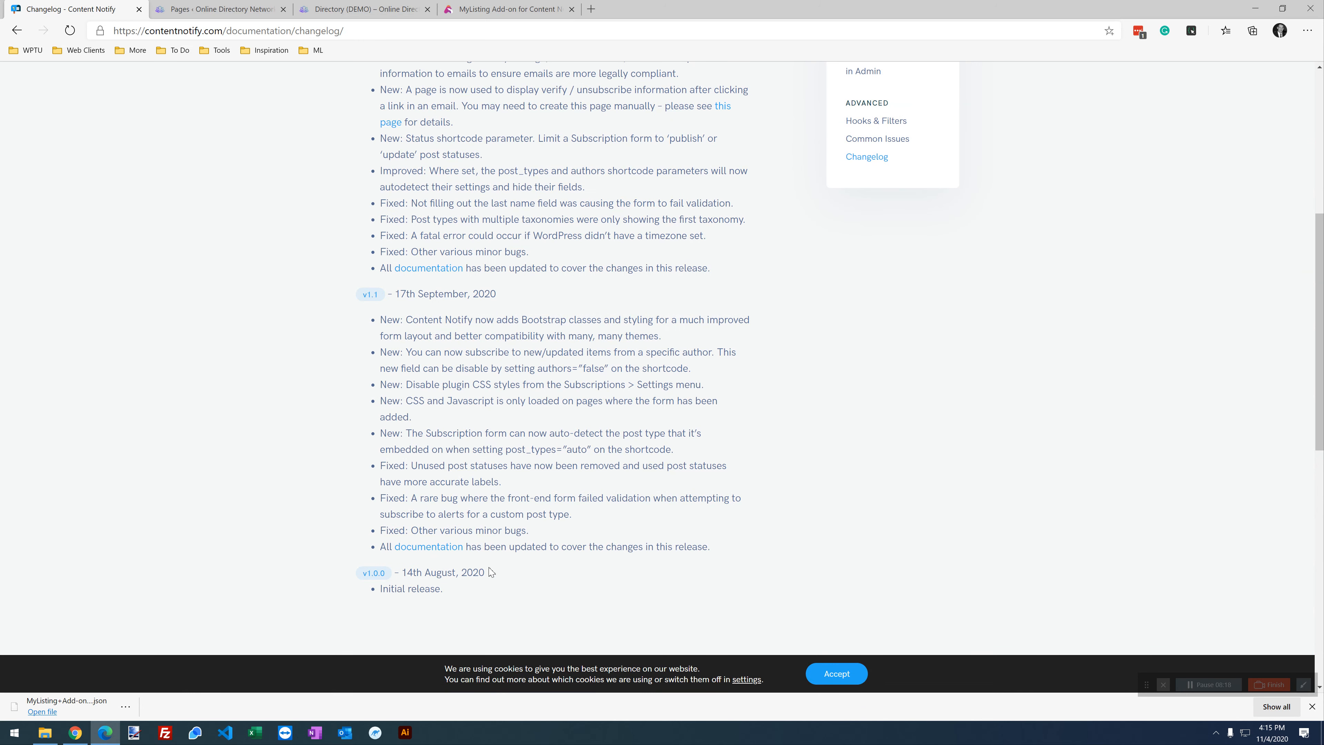
# Review the newer changelog entries up to v1.2.1, highlighting the v1.1 release date.
pyautogui.scroll(4, 568, 560)
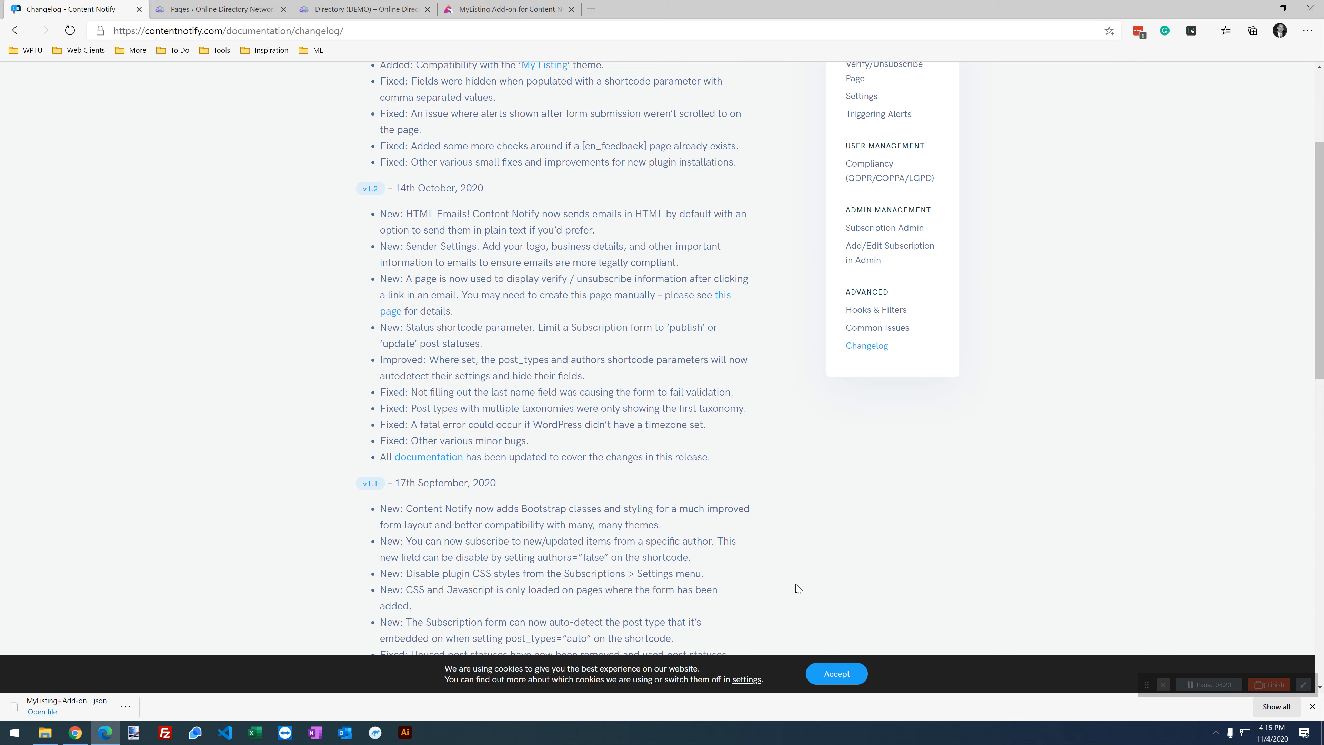
pyautogui.scroll(2, 638, 449)
pyautogui.scroll(-4, 585, 457)
pyautogui.click(730, 364)
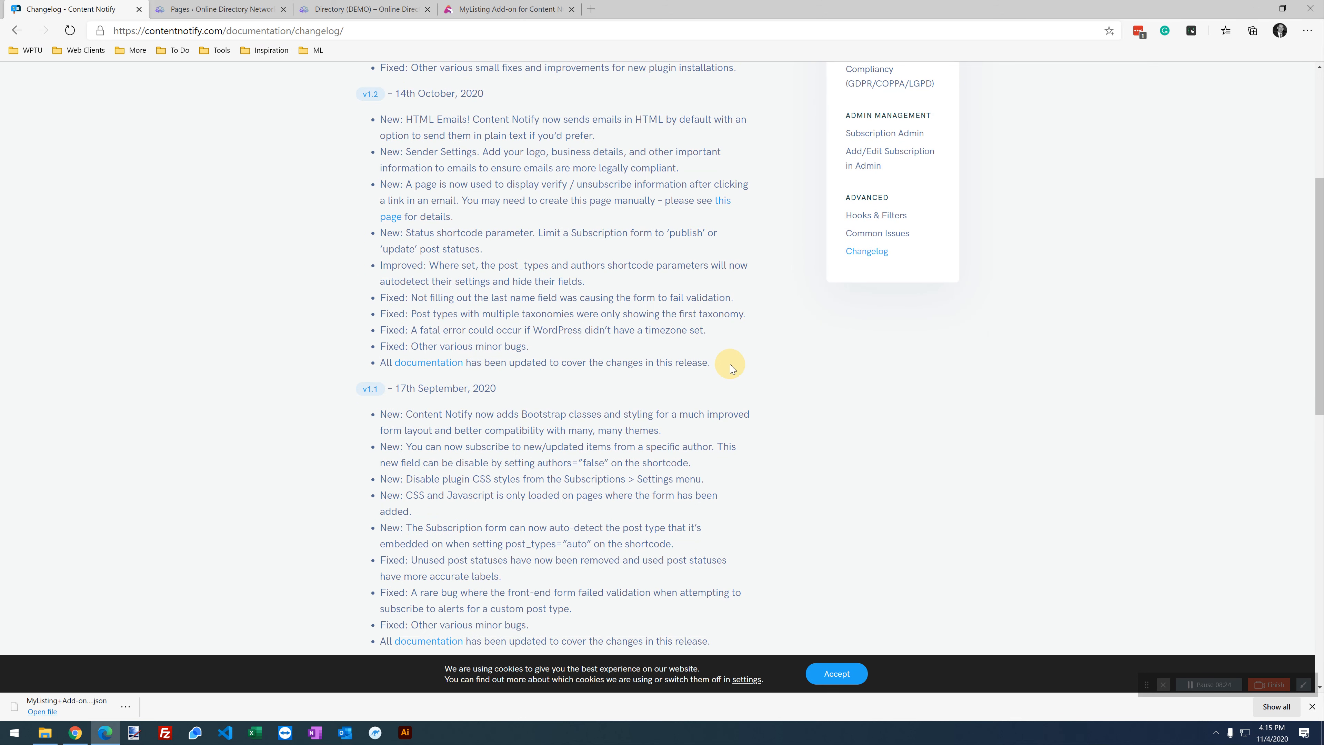
pyautogui.moveTo(502, 400); pyautogui.dragTo(395, 388)
pyautogui.click(610, 395)
pyautogui.scroll(4, 586, 423)
pyautogui.scroll(-4, 401, 232)
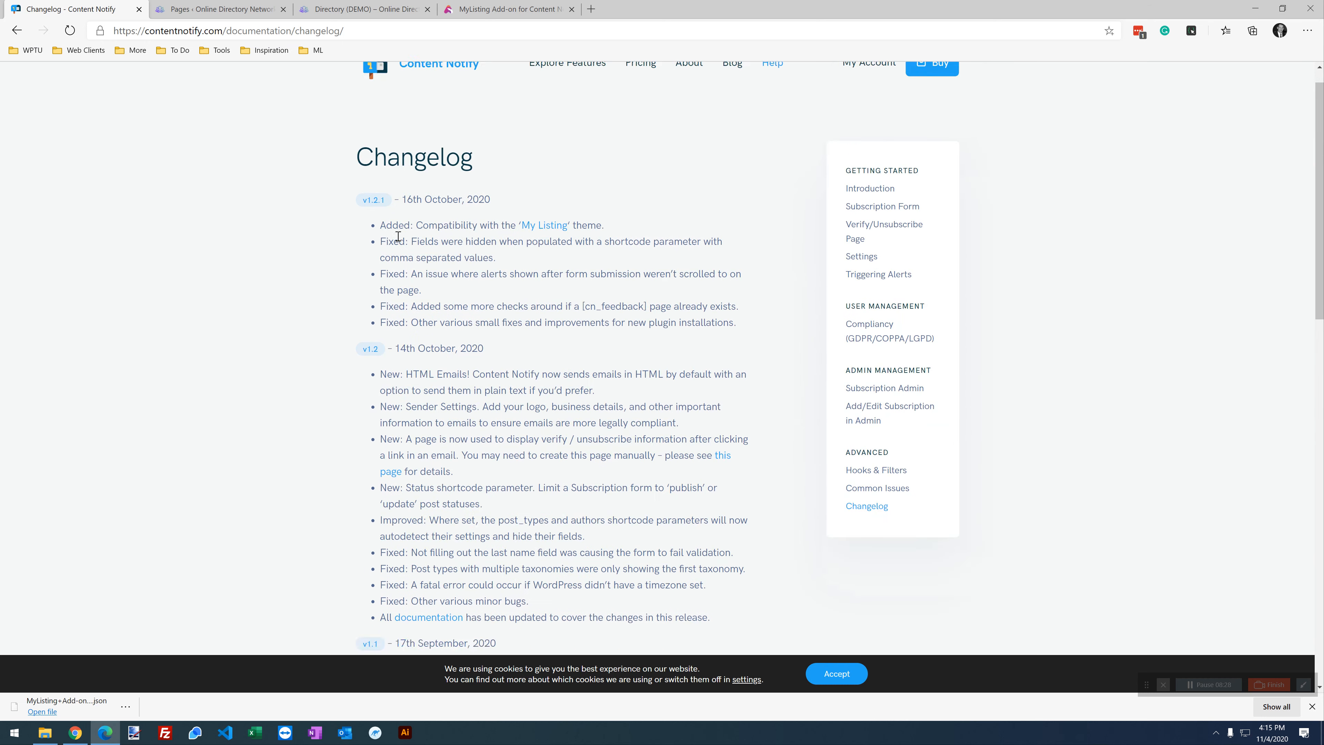
pyautogui.scroll(-3, 411, 245)
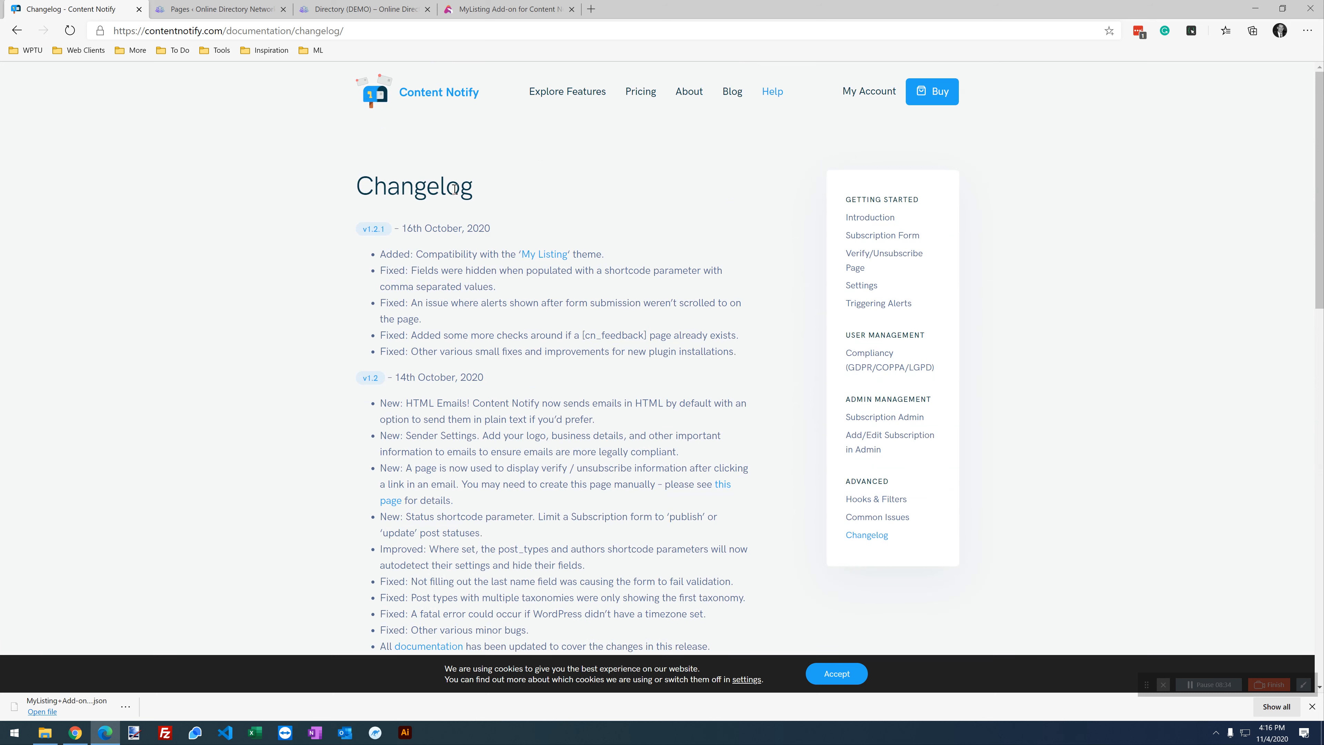
# Return to the Content Notify homepage, close that page, and bring up the Directory (DEMO) listing.
pyautogui.click(443, 93)
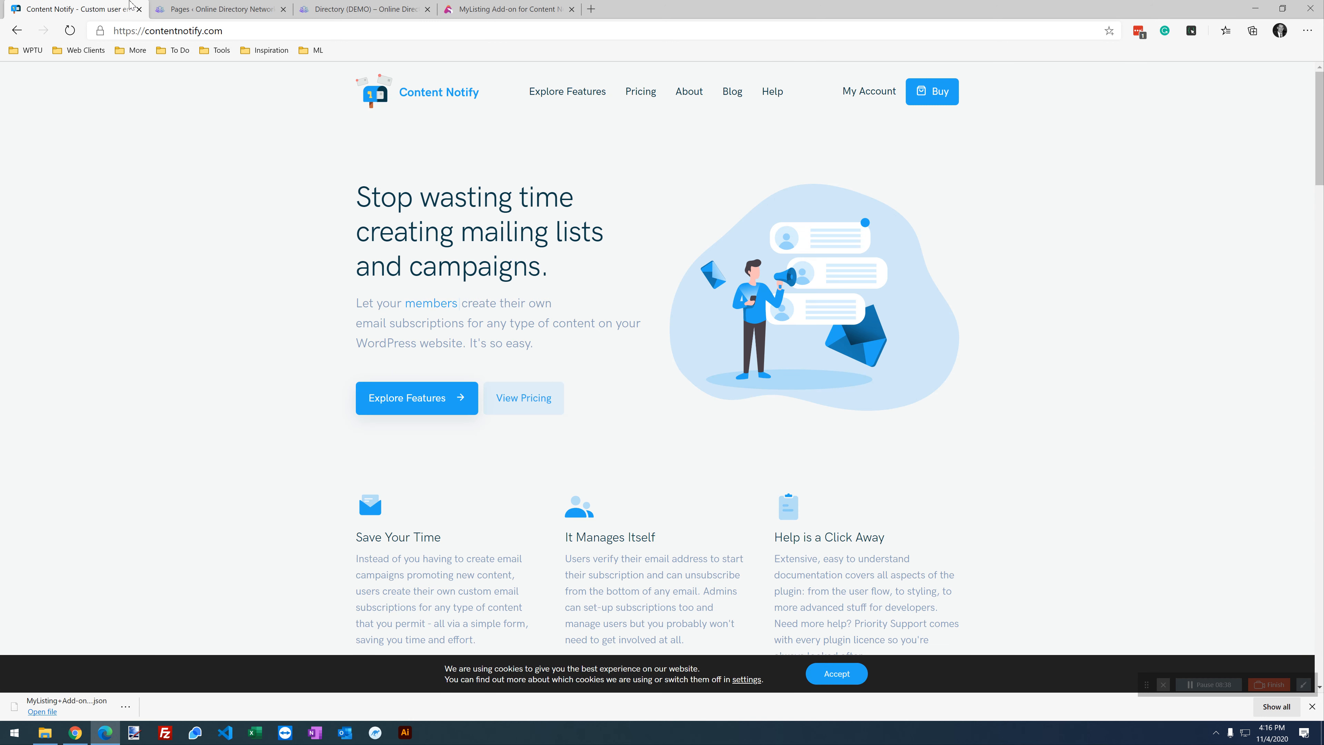
pyautogui.click(139, 10)
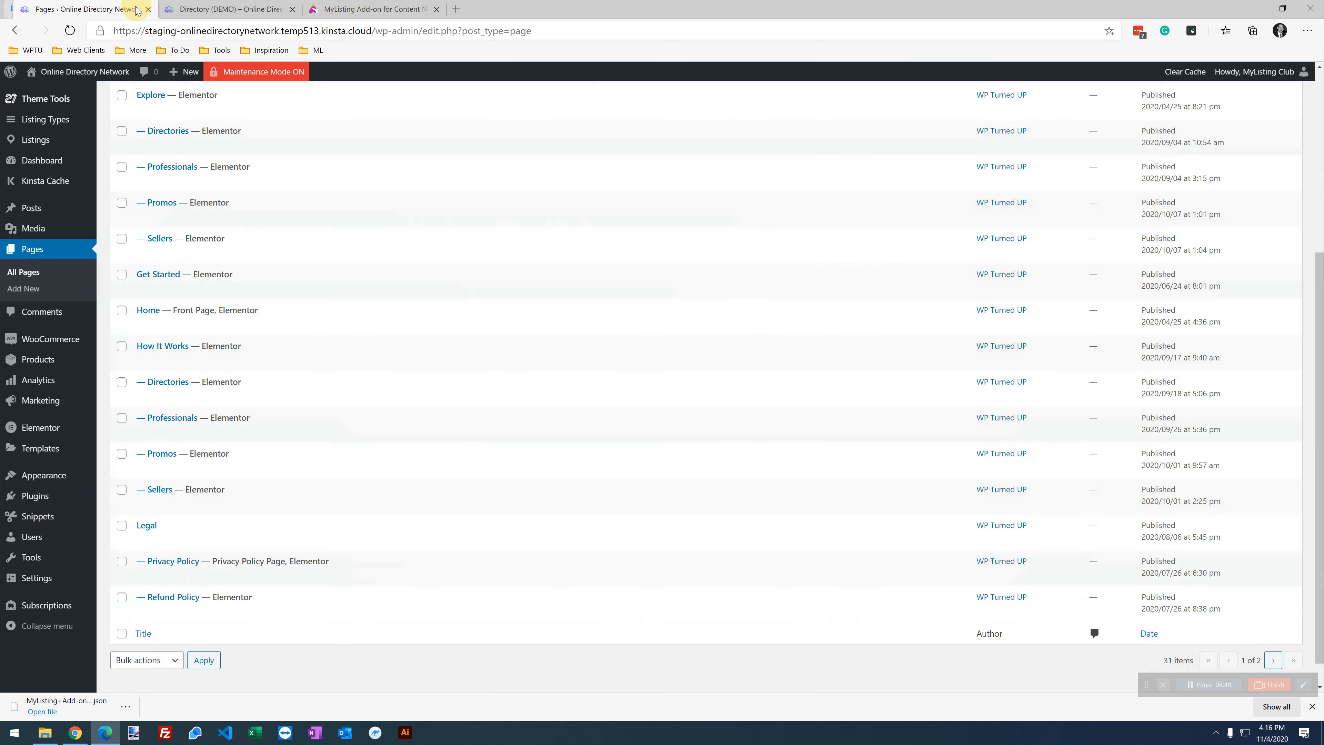
pyautogui.click(177, 5)
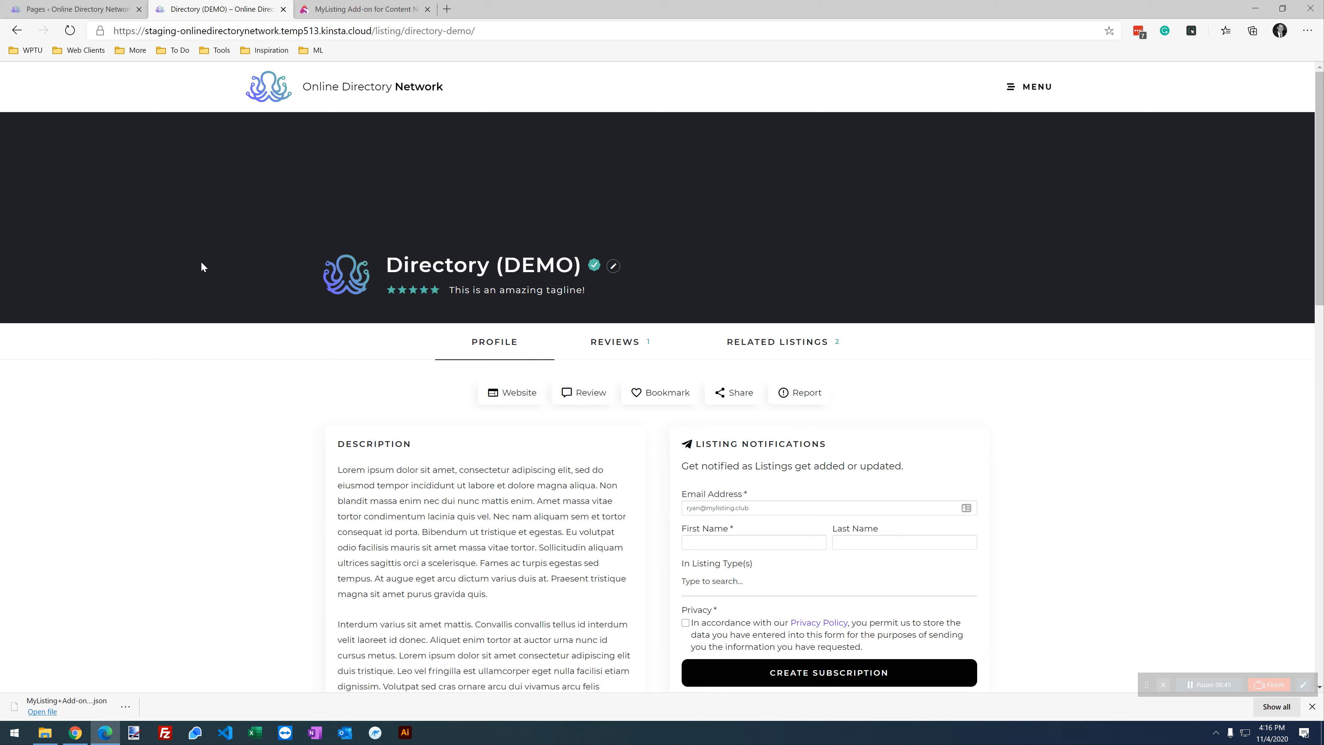
# Open the WordPress listing types list in a separate tab and open the Directory listing type for editing.
pyautogui.click(103, 7)
pyautogui.rightClick(67, 128)
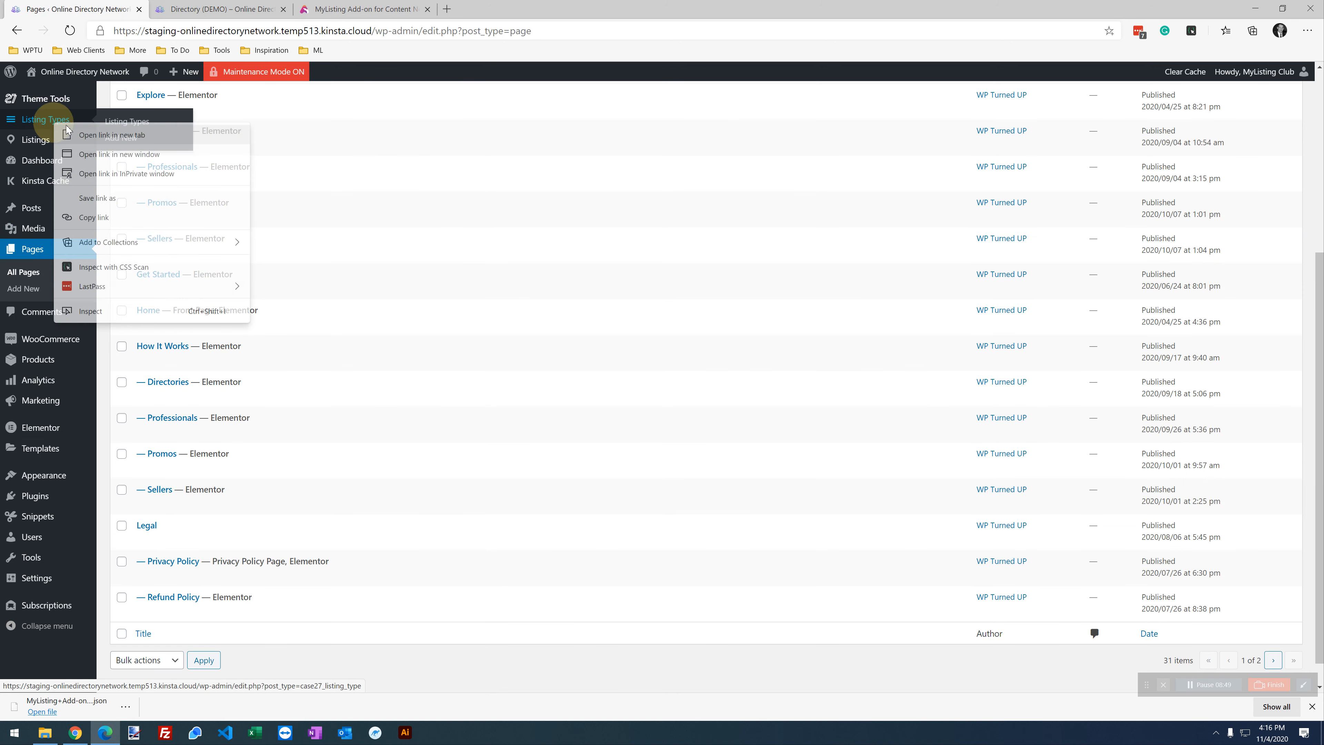
pyautogui.click(112, 134)
pyautogui.click(208, 9)
pyautogui.click(323, 9)
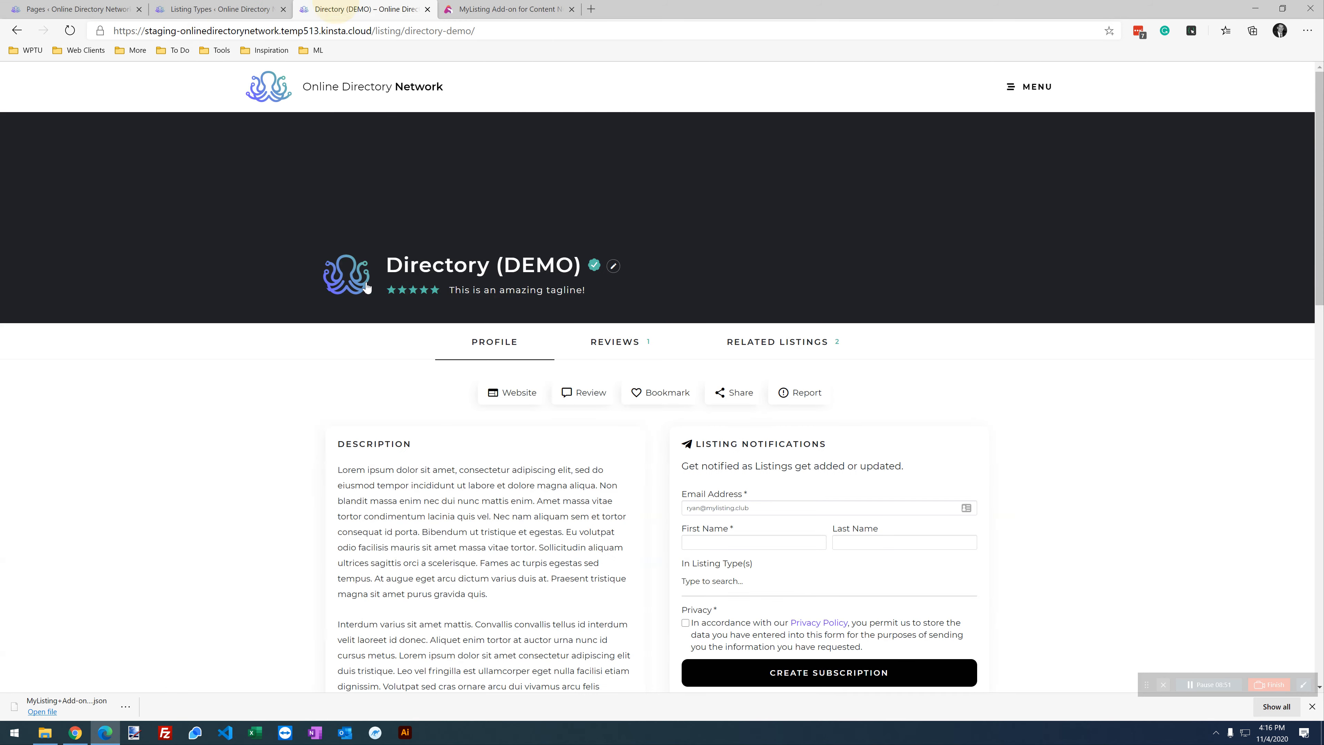
pyautogui.moveTo(387, 266); pyautogui.dragTo(489, 266)
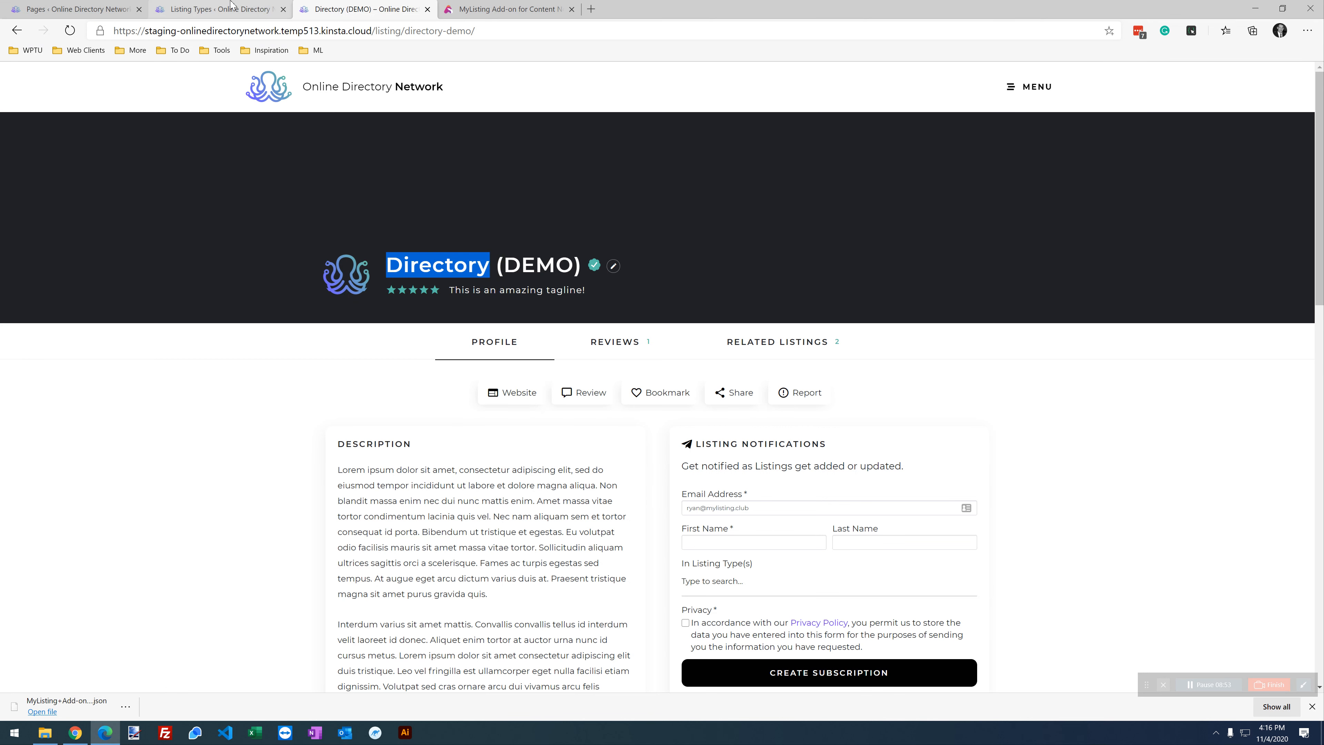
pyautogui.click(249, 5)
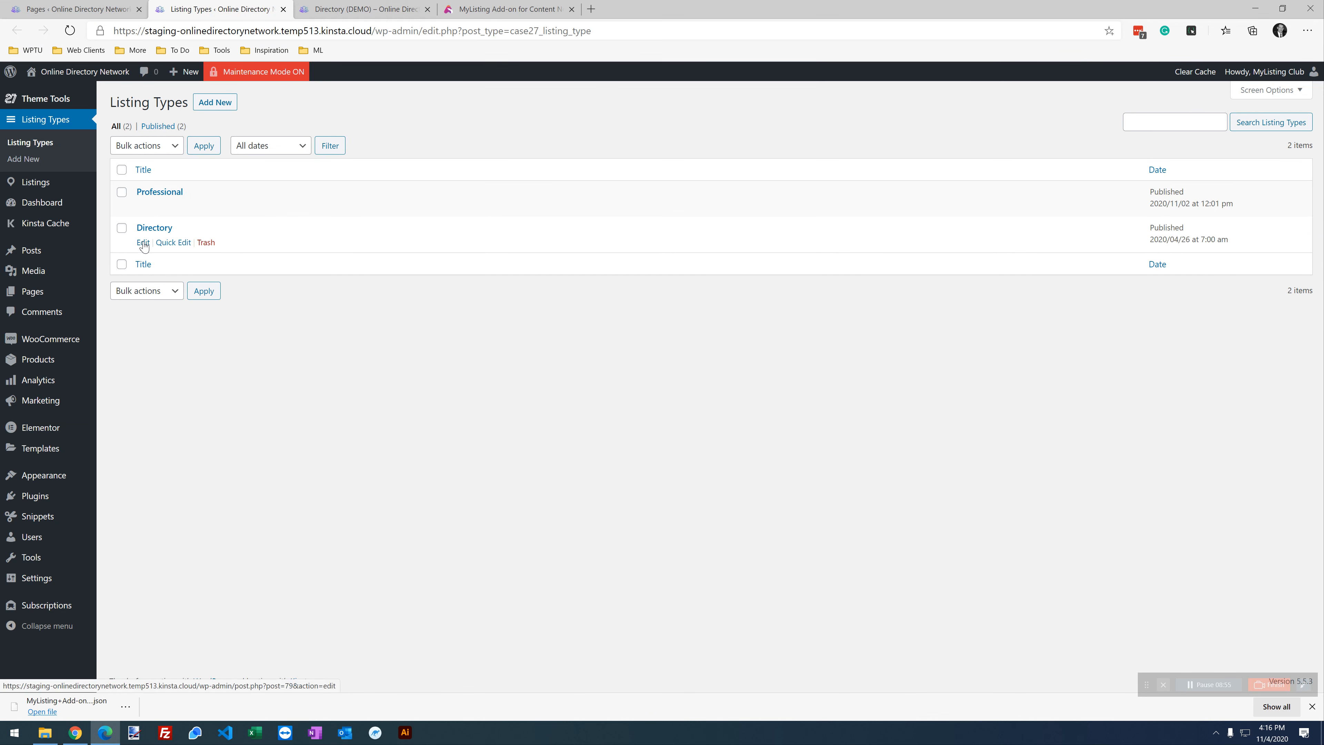
pyautogui.click(143, 243)
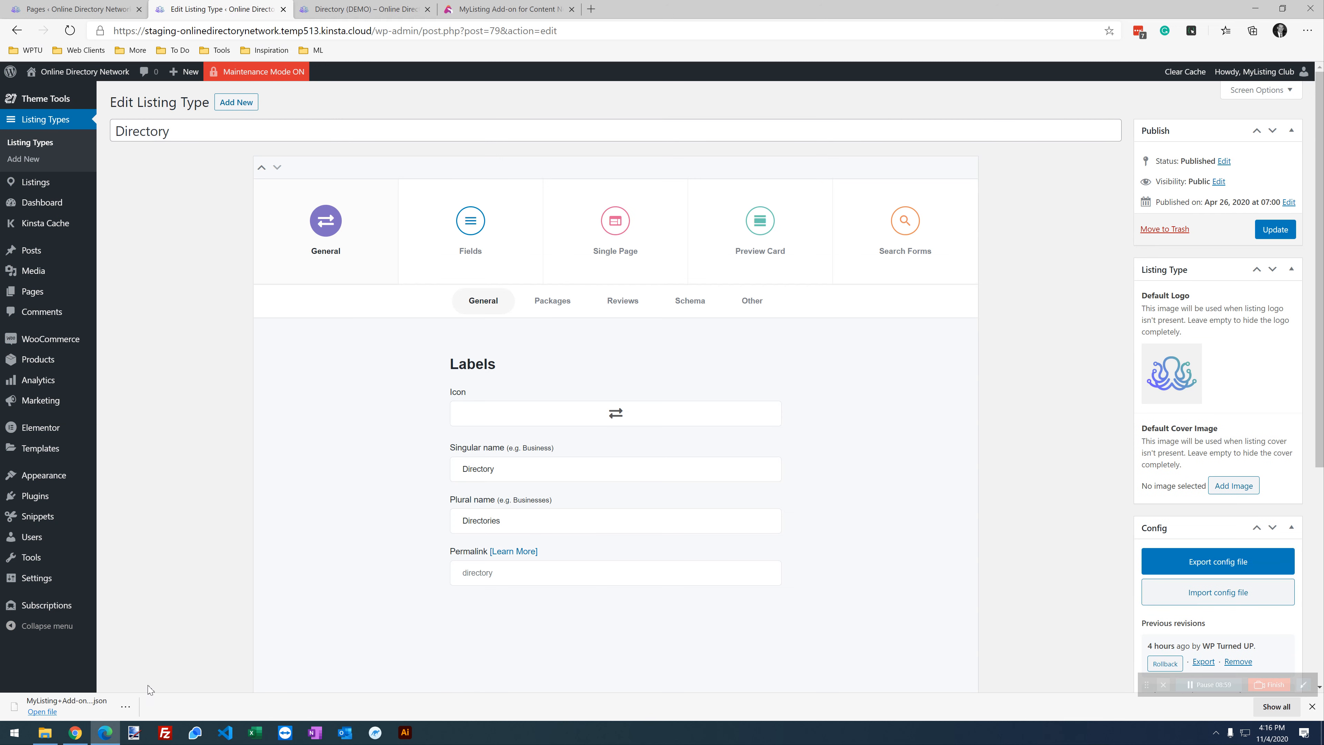
# Open the Profile tab in the Single Page content settings and review its column blocks and the insertable blocks.
pyautogui.click(616, 215)
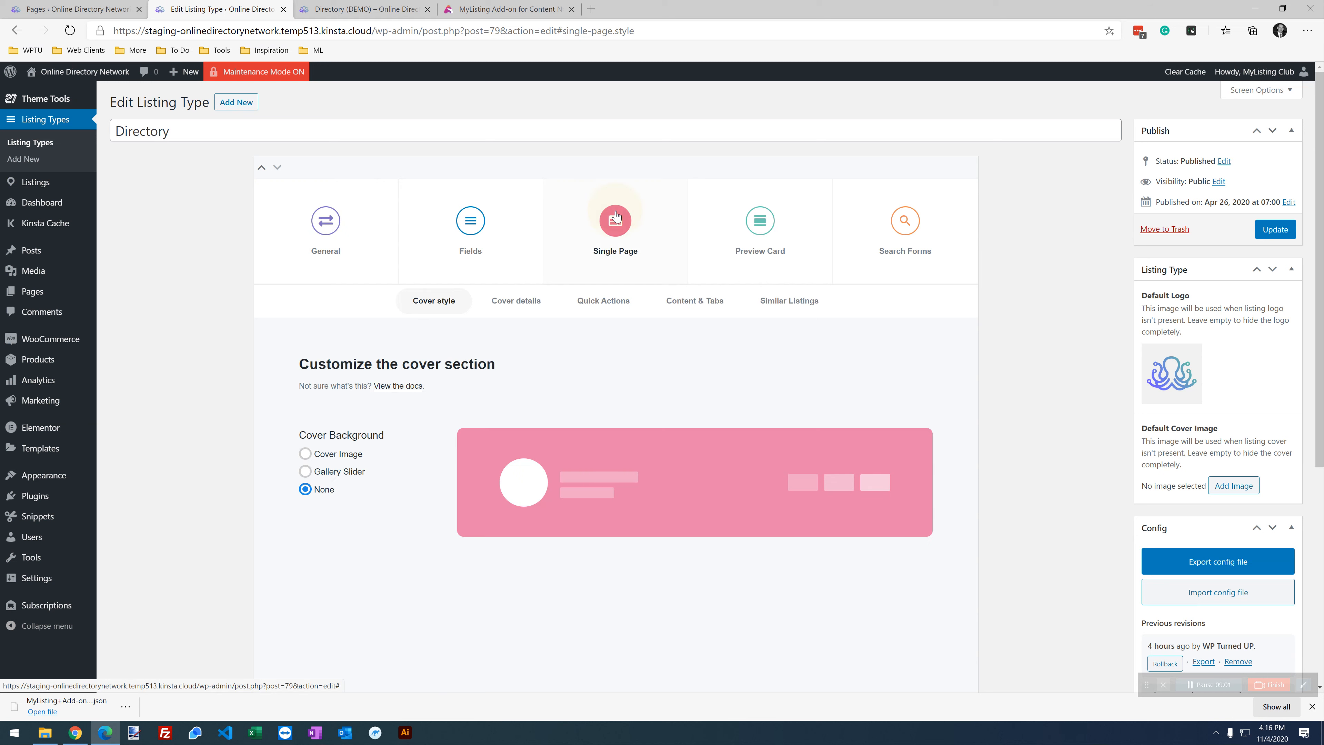
pyautogui.click(695, 300)
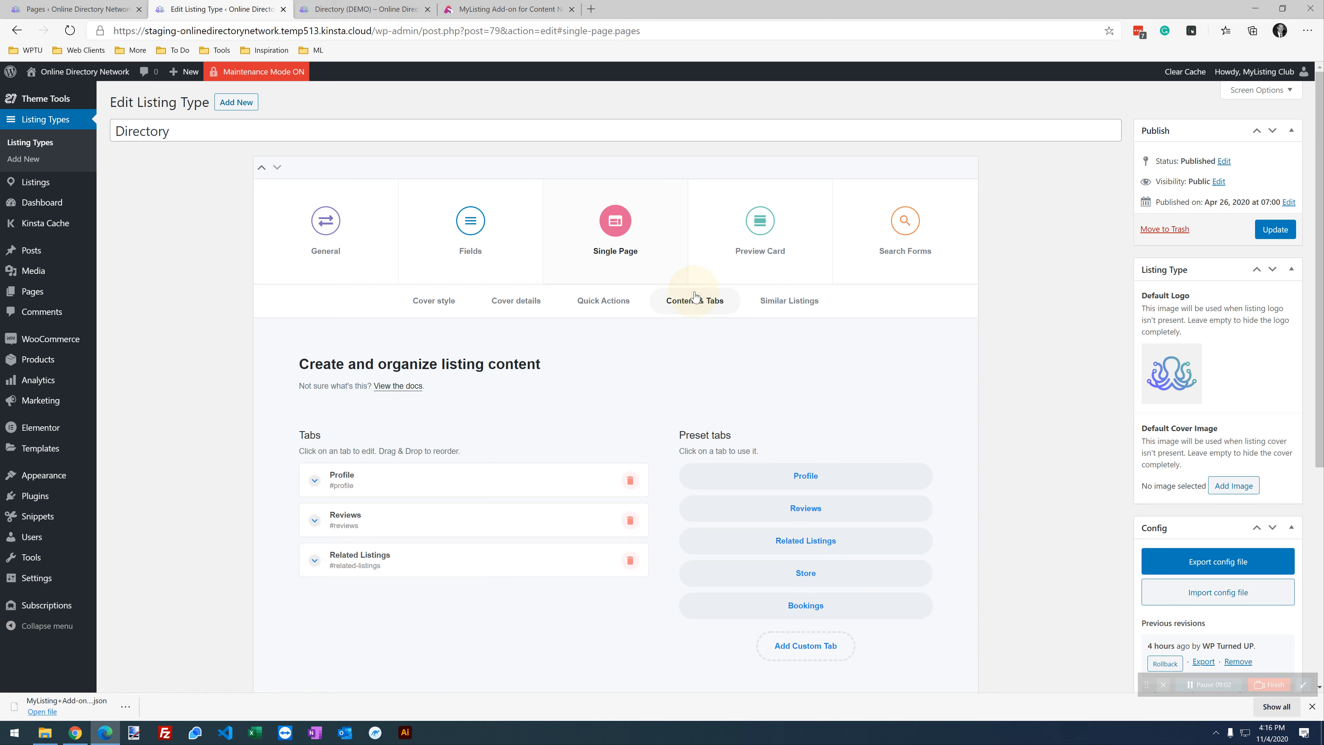
pyautogui.click(402, 477)
pyautogui.scroll(-3, 633, 494)
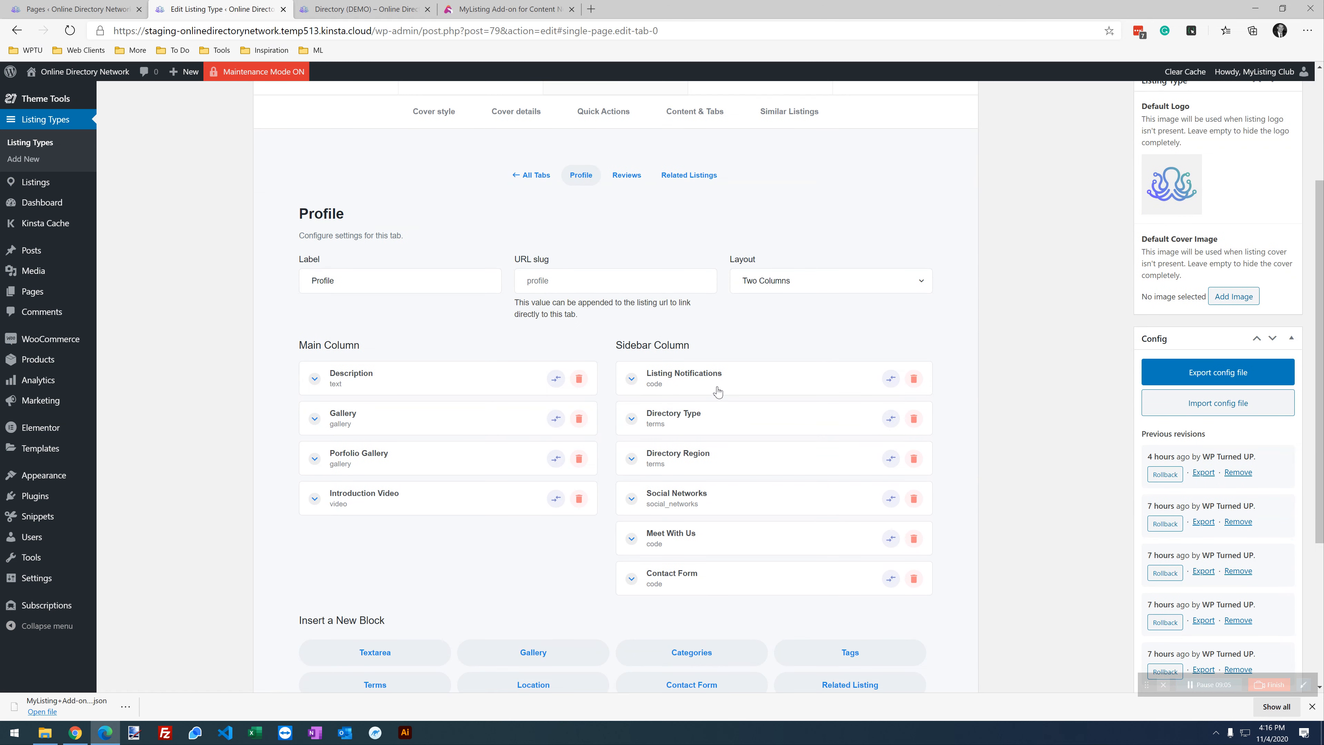
pyautogui.scroll(-4, 726, 477)
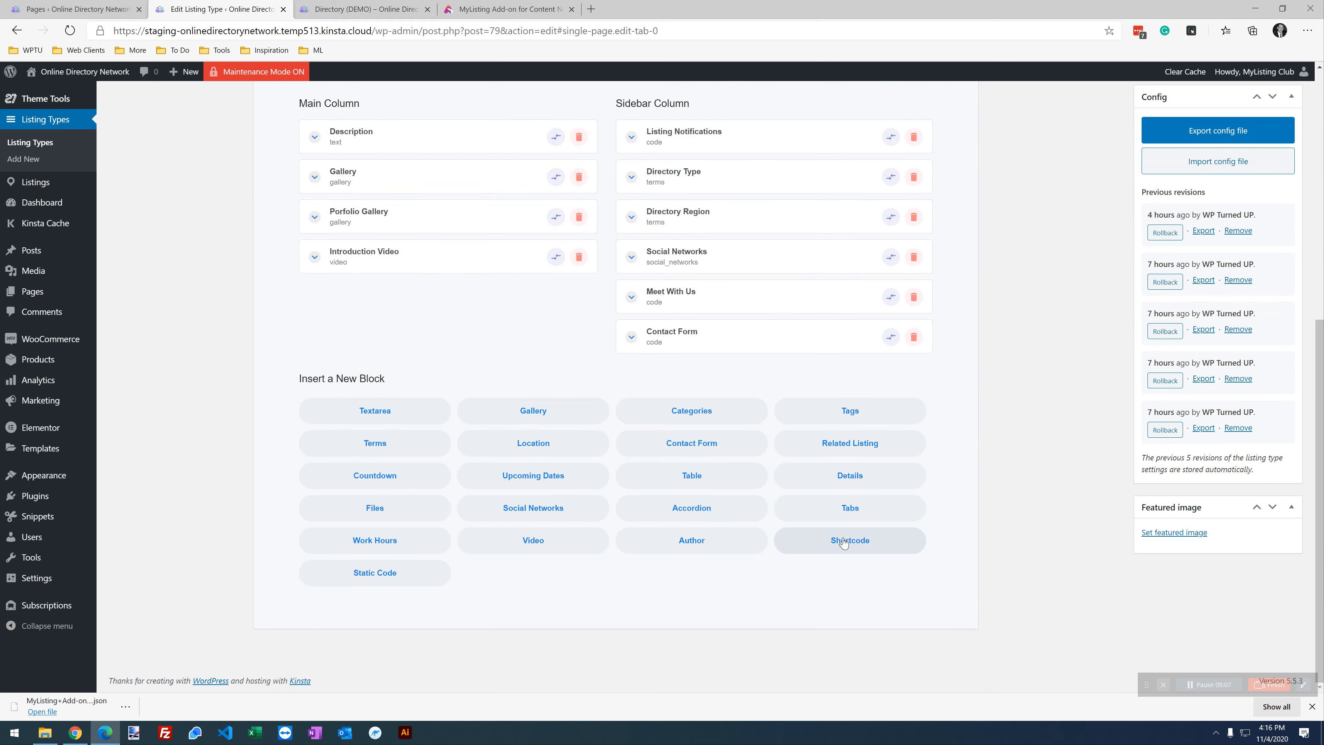
pyautogui.scroll(5, 854, 546)
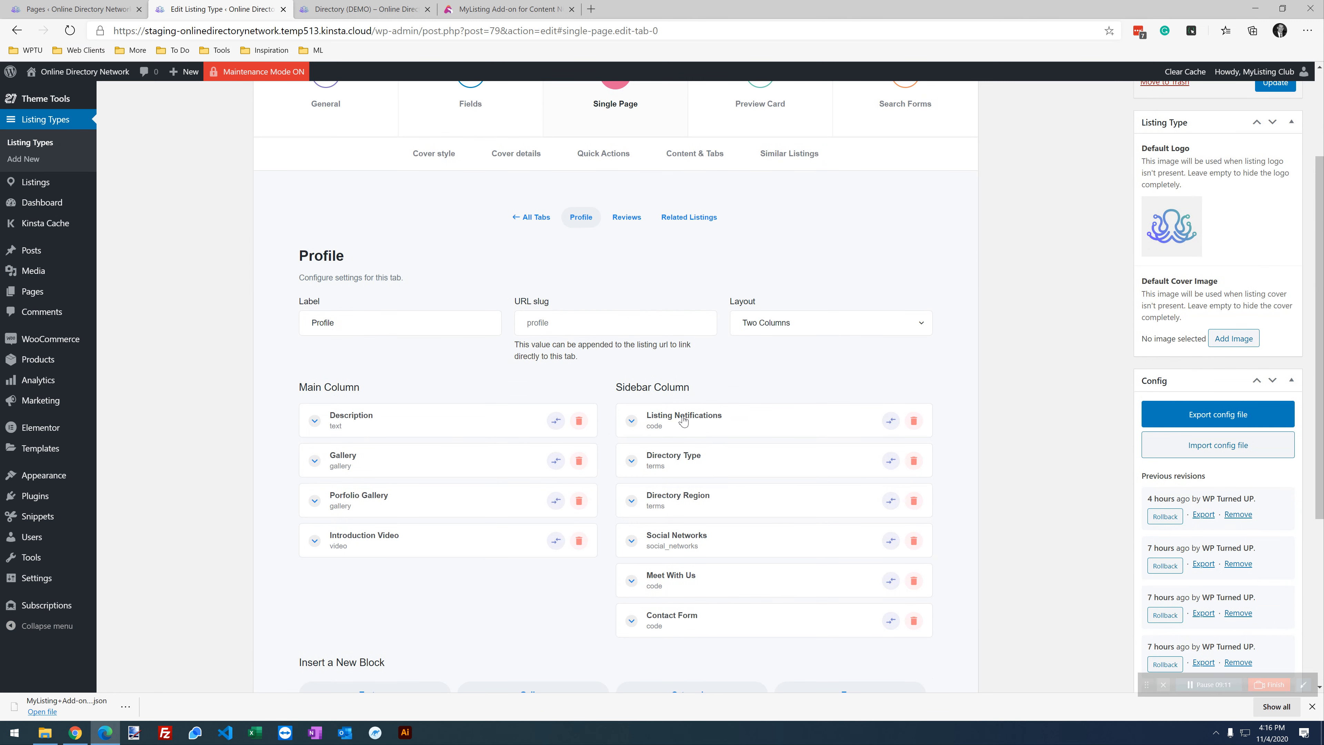
# Expand the Listing Notifications block in the sidebar column and examine its label and content shortcode.
pyautogui.click(683, 420)
pyautogui.scroll(-3, 683, 417)
pyautogui.moveTo(704, 283); pyautogui.dragTo(617, 282)
pyautogui.moveTo(869, 362); pyautogui.dragTo(600, 314)
pyautogui.click(729, 393)
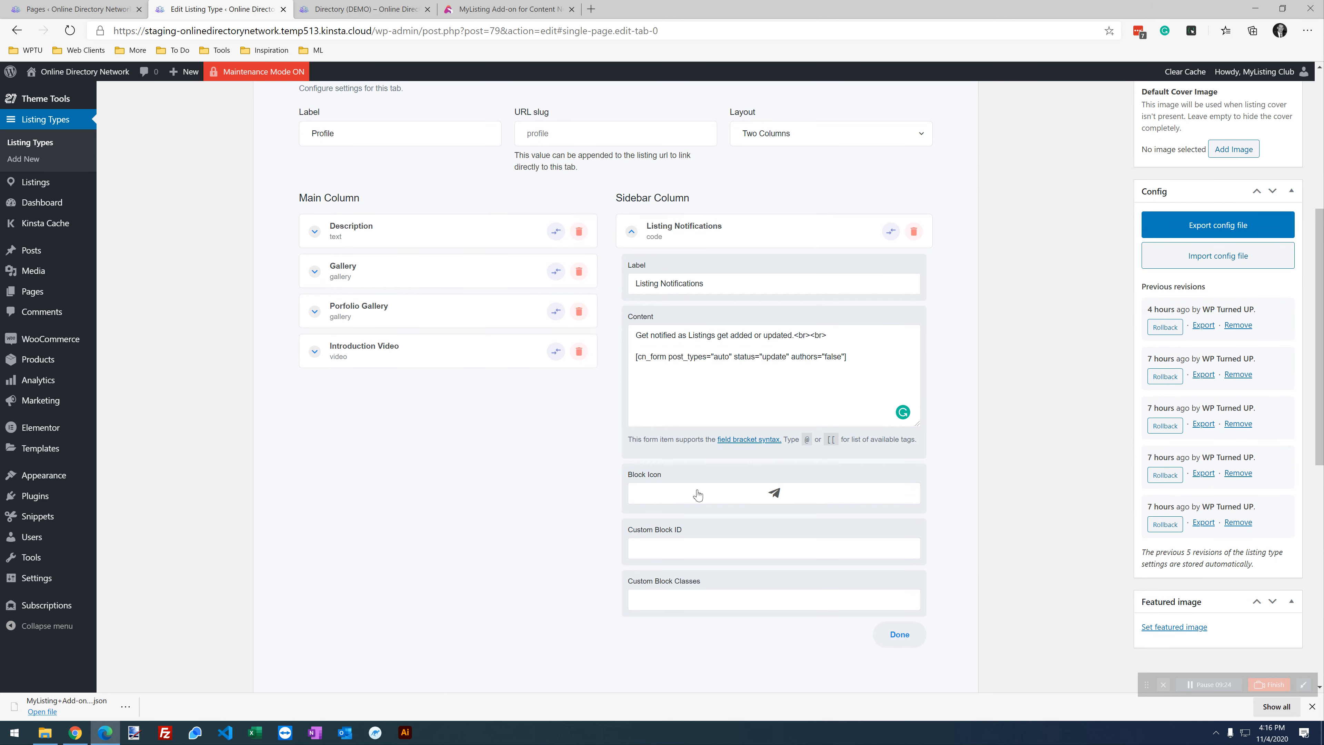
pyautogui.scroll(5, 702, 469)
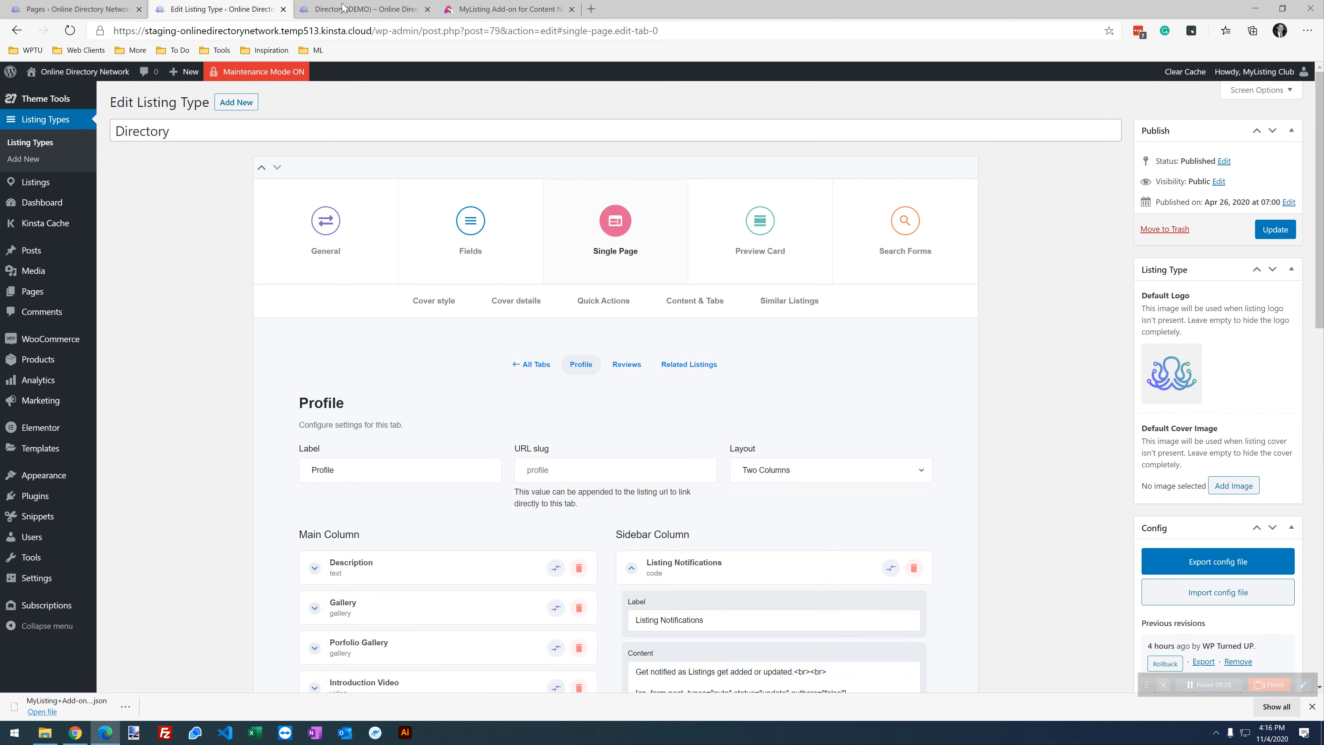
# Return to the Directory (DEMO) listing and examine the Listing Notifications form.
pyautogui.click(364, 9)
pyautogui.scroll(-4, 400, 380)
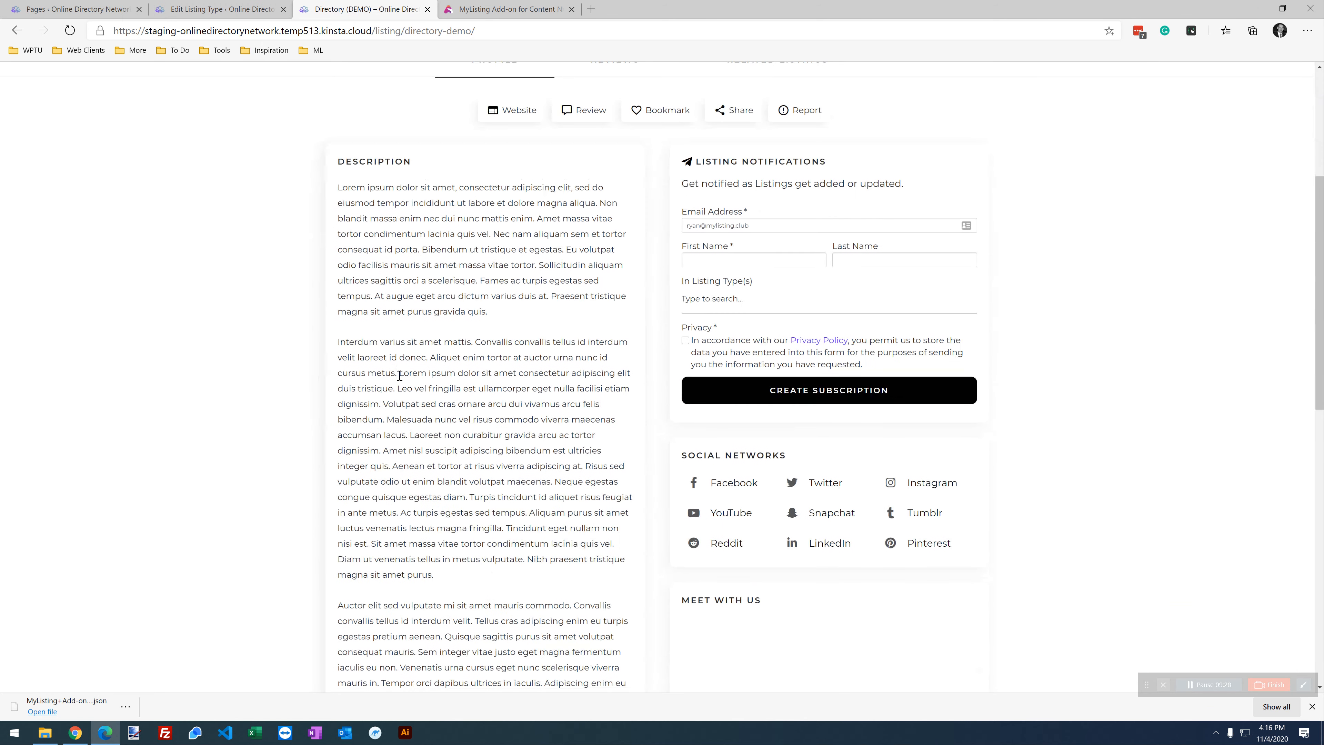
pyautogui.moveTo(845, 170); pyautogui.dragTo(1010, 224)
pyautogui.click(1039, 219)
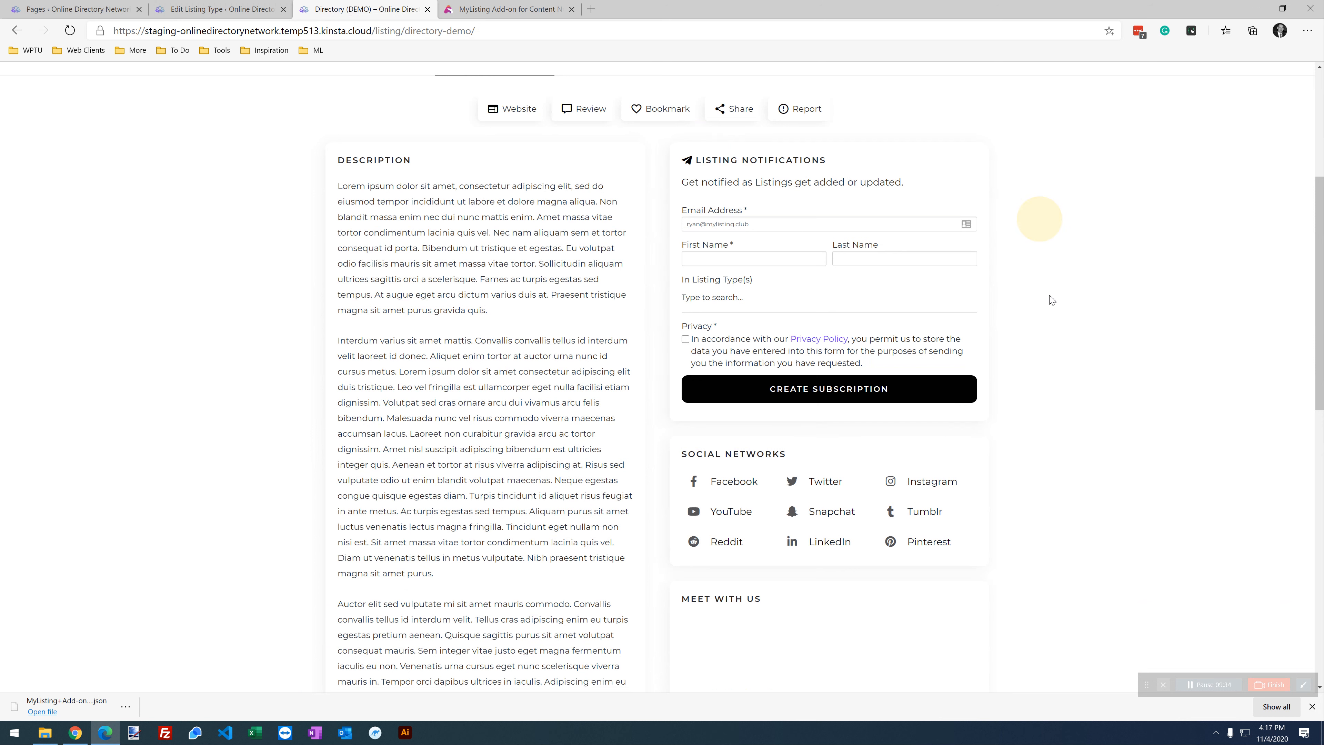
# Examine the Email Address field of the Listing Notifications form, highlighting its prefilled value.
pyautogui.moveTo(787, 223); pyautogui.dragTo(673, 217)
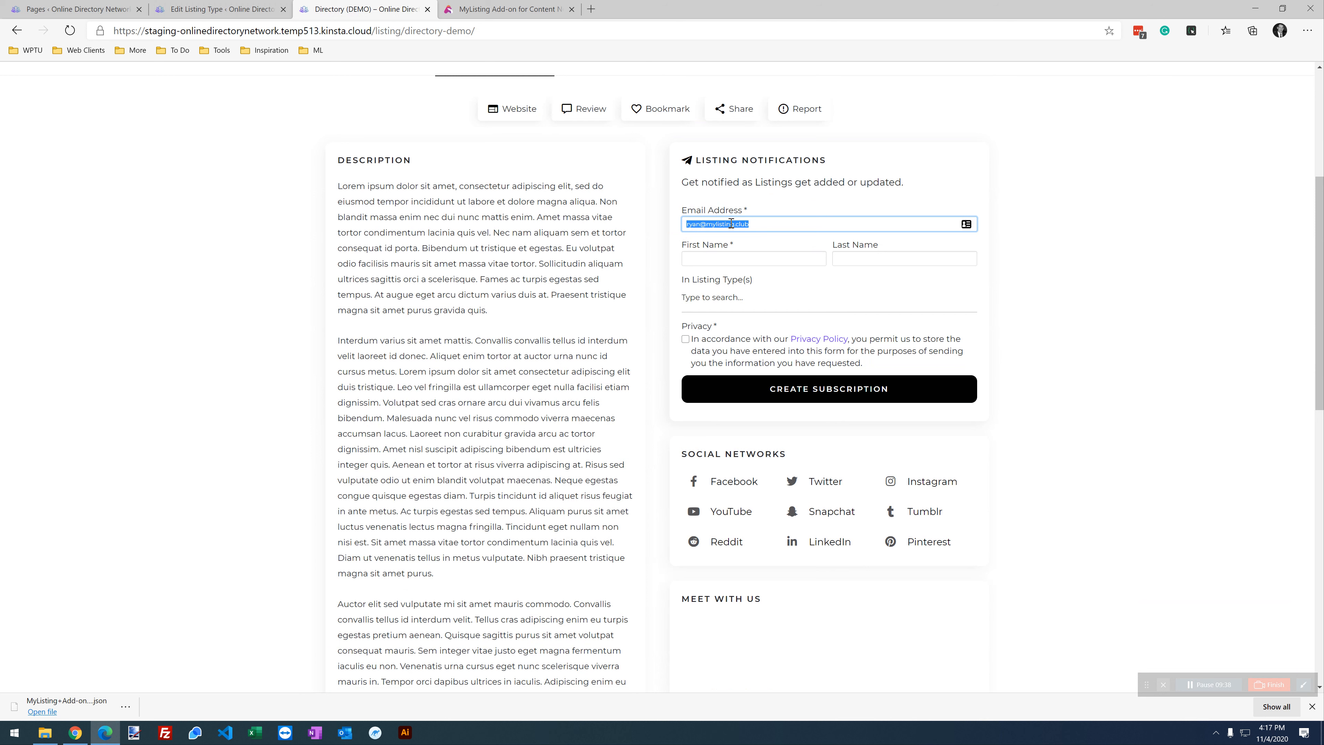
pyautogui.press('BackSpace')
pyautogui.click(748, 216)
pyautogui.moveTo(747, 215); pyautogui.dragTo(676, 198)
pyautogui.click(1082, 215)
pyautogui.moveTo(769, 221); pyautogui.dragTo(665, 205)
pyautogui.click(1126, 314)
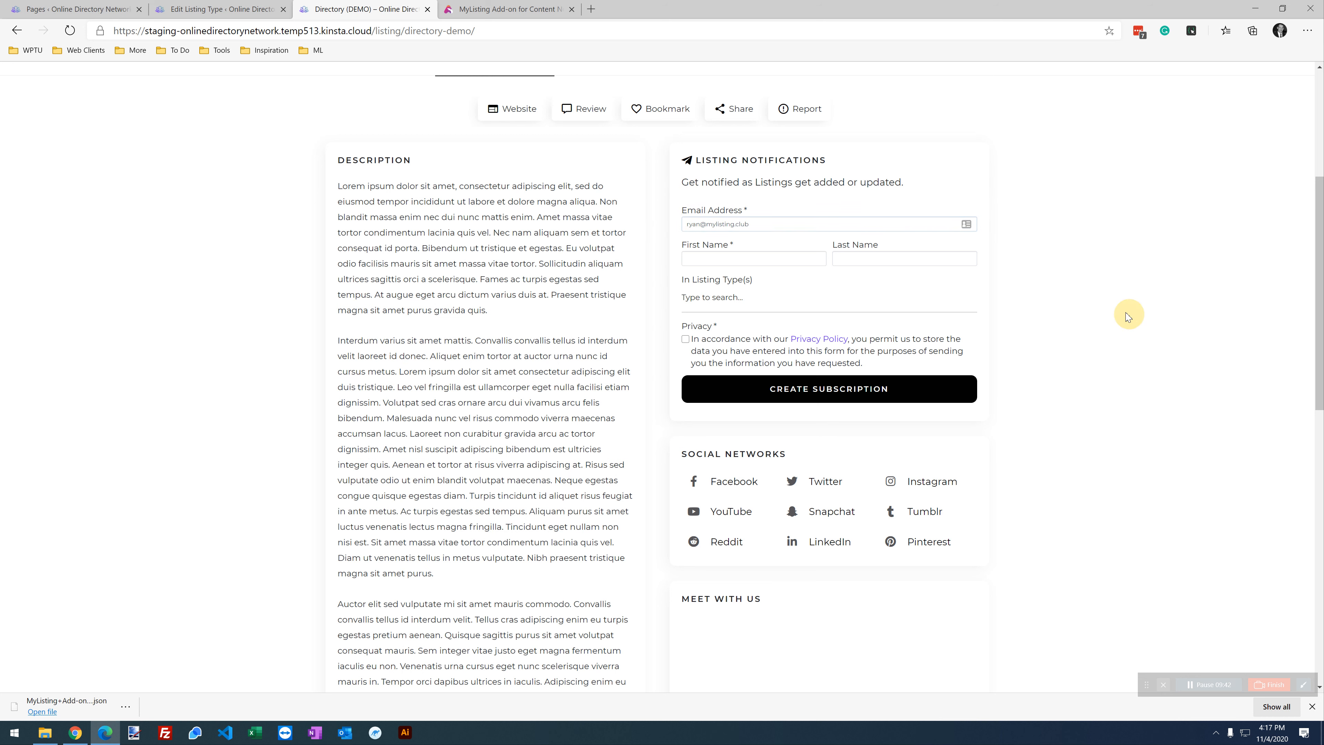
pyautogui.click(1071, 267)
pyautogui.click(1122, 284)
pyautogui.click(1123, 281)
# Enter the subscriber's first name in the Listing Notifications form.
pyautogui.click(739, 270)
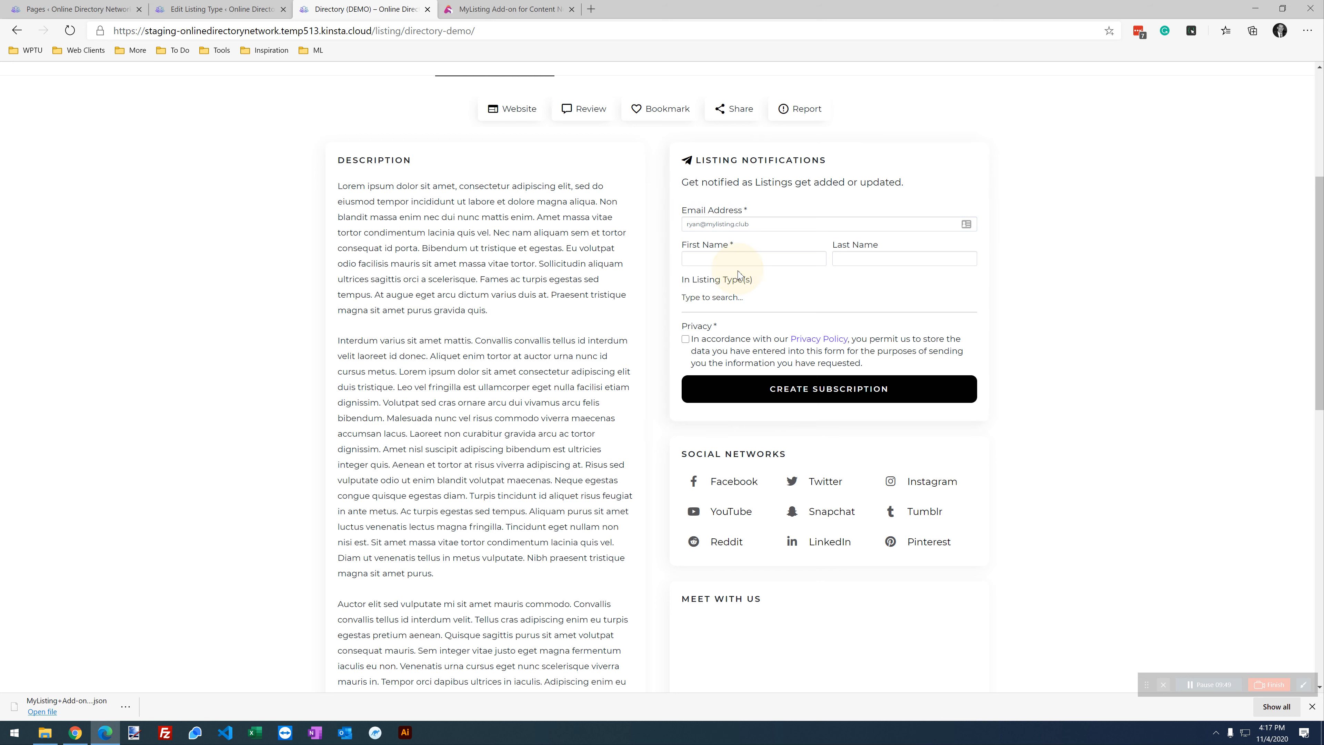
pyautogui.click(753, 255)
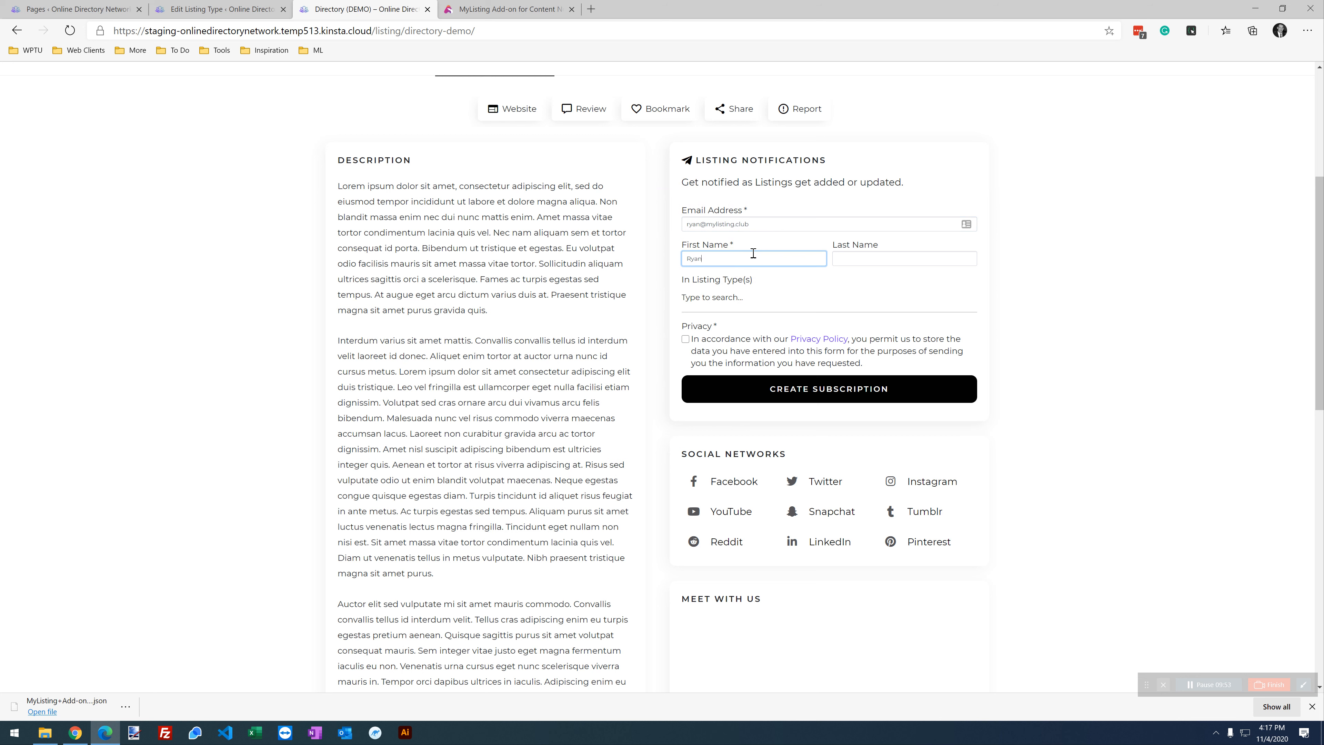
pyautogui.click(1131, 358)
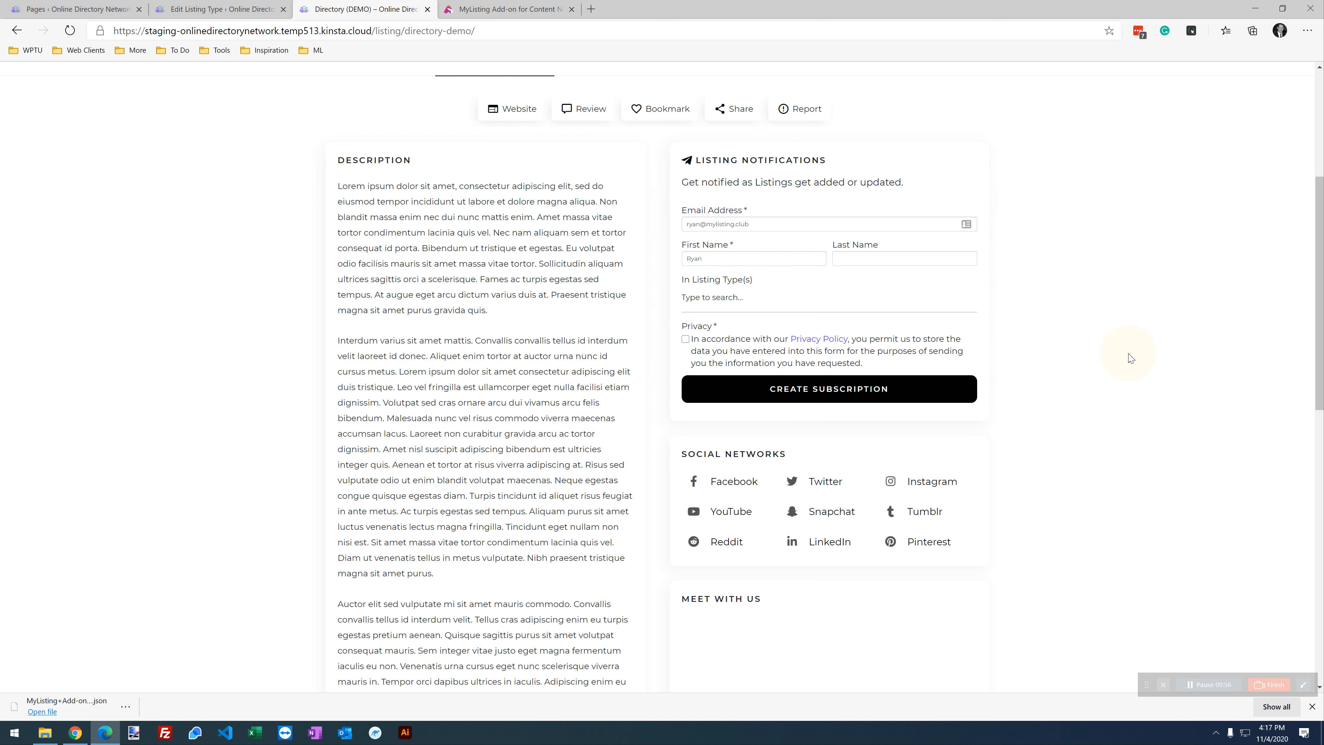
# Compare the form's In Listing Type(s) options with the post_types shortcode setting in the Listing Notifications block.
pyautogui.click(781, 286)
pyautogui.click(774, 290)
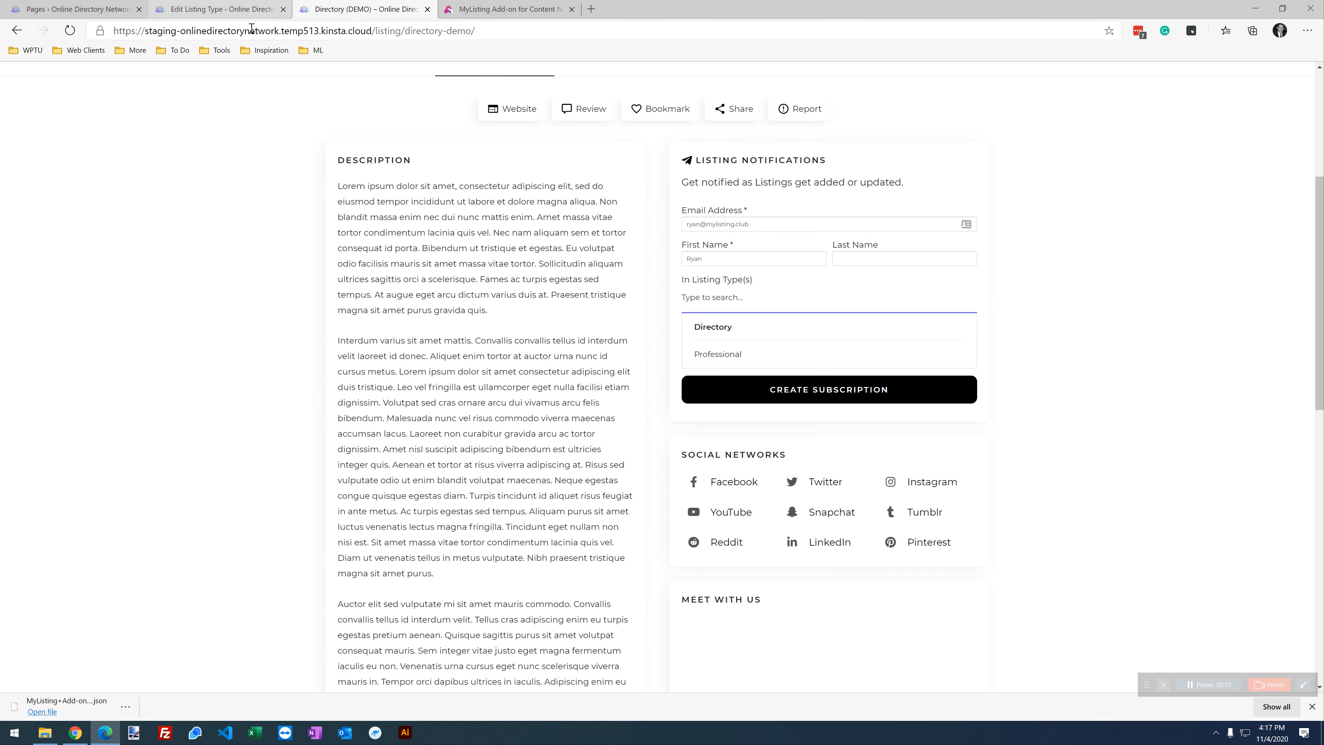
pyautogui.click(219, 9)
pyautogui.scroll(-1, 593, 437)
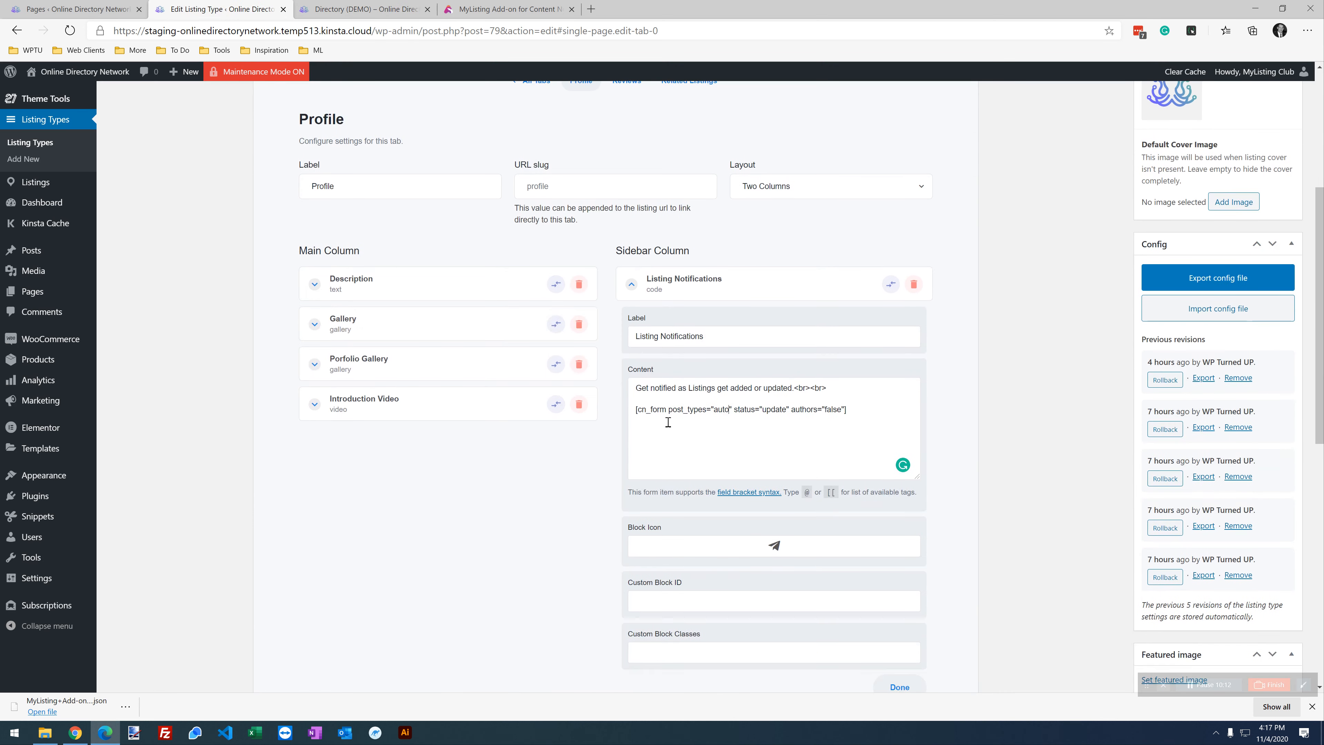
pyautogui.click(680, 415)
pyautogui.click(365, 9)
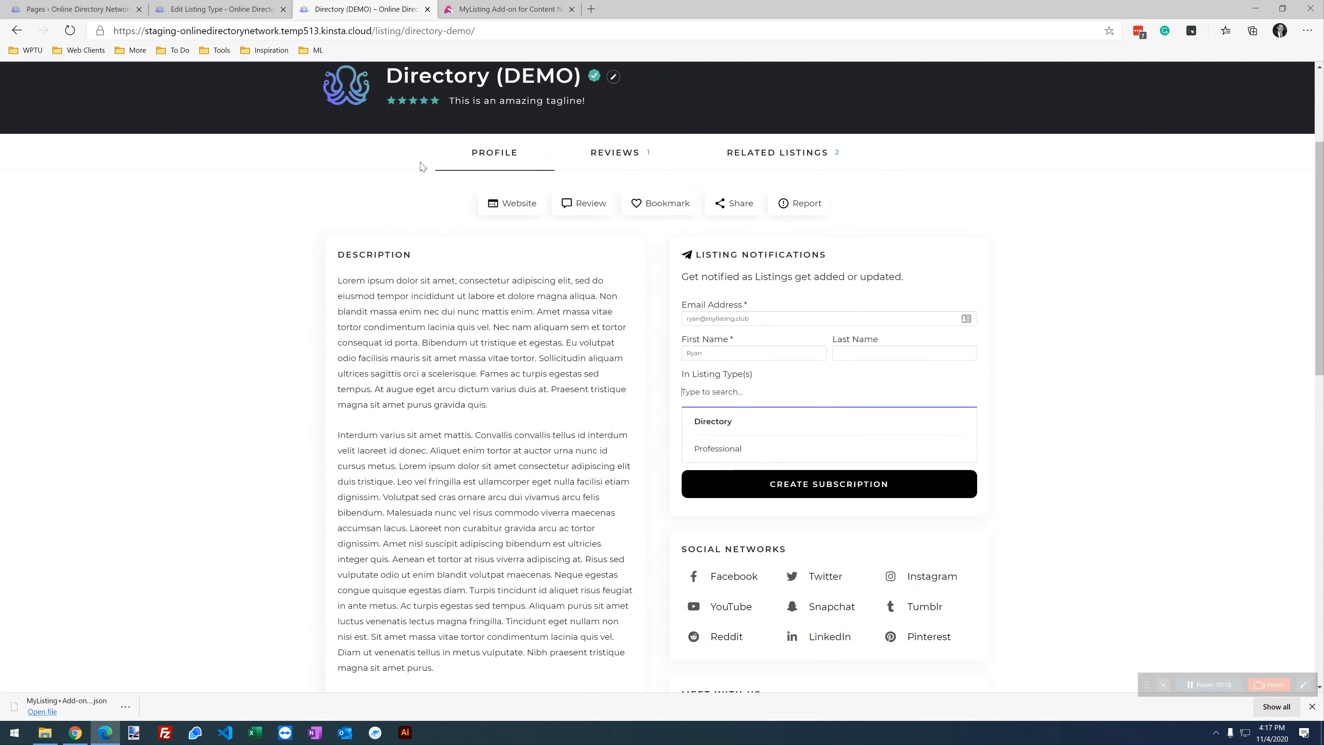
pyautogui.scroll(4, 498, 288)
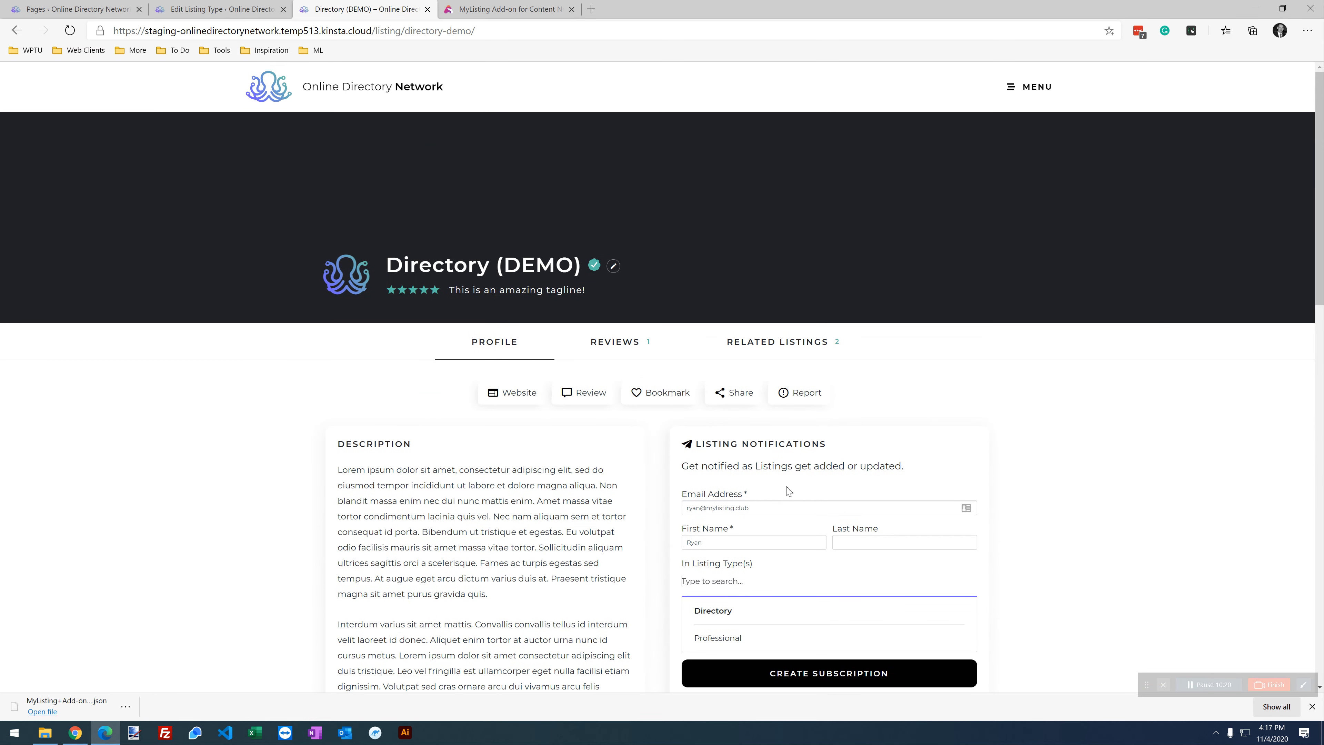
pyautogui.click(1016, 442)
# Show the listing type choices in the subscription form and close them without selecting any.
pyautogui.scroll(-3, 471, 171)
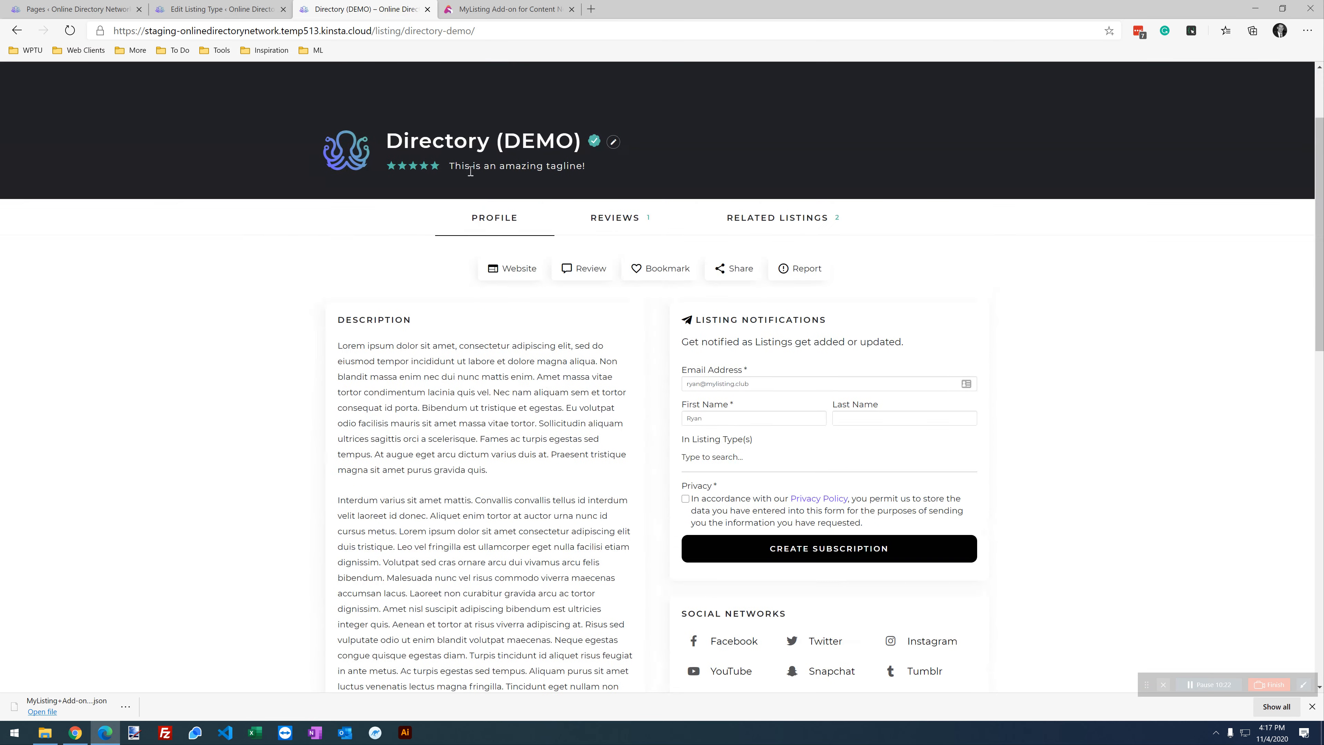
pyautogui.scroll(3, 471, 171)
pyautogui.scroll(-4, 511, 449)
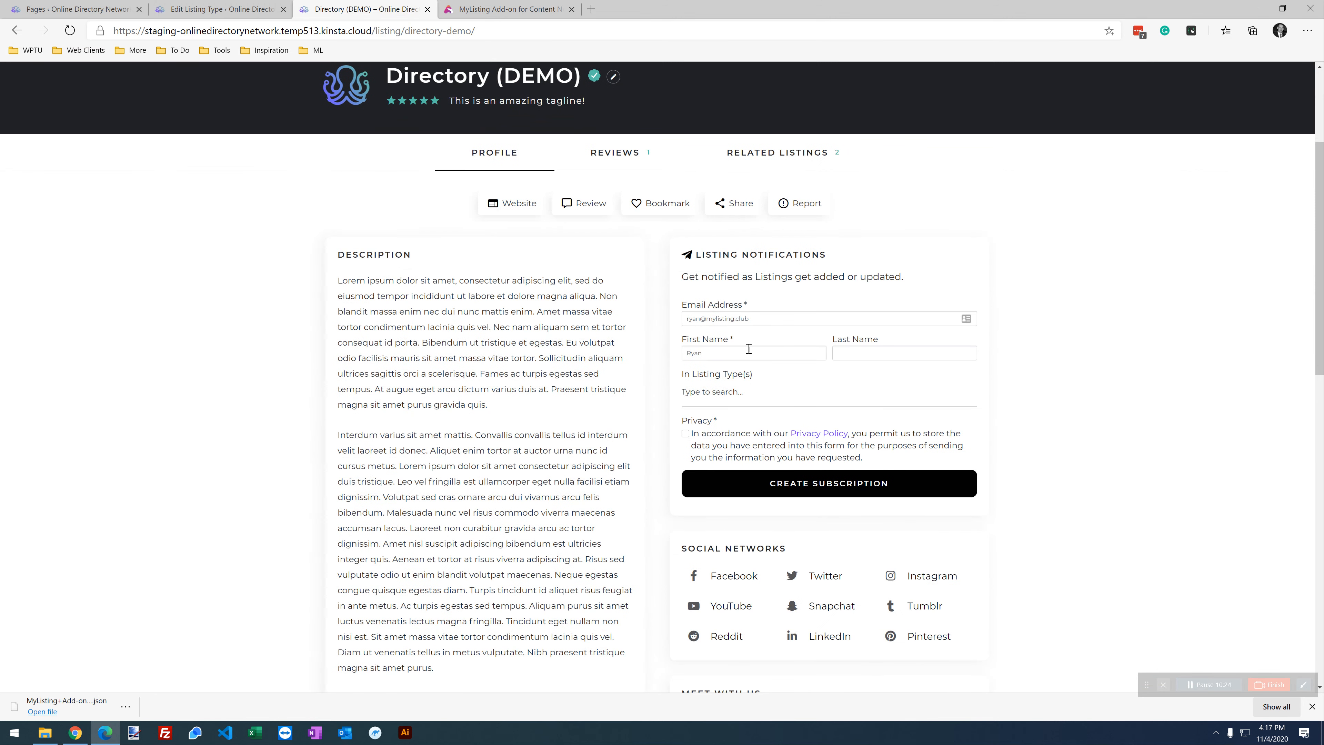
pyautogui.click(749, 392)
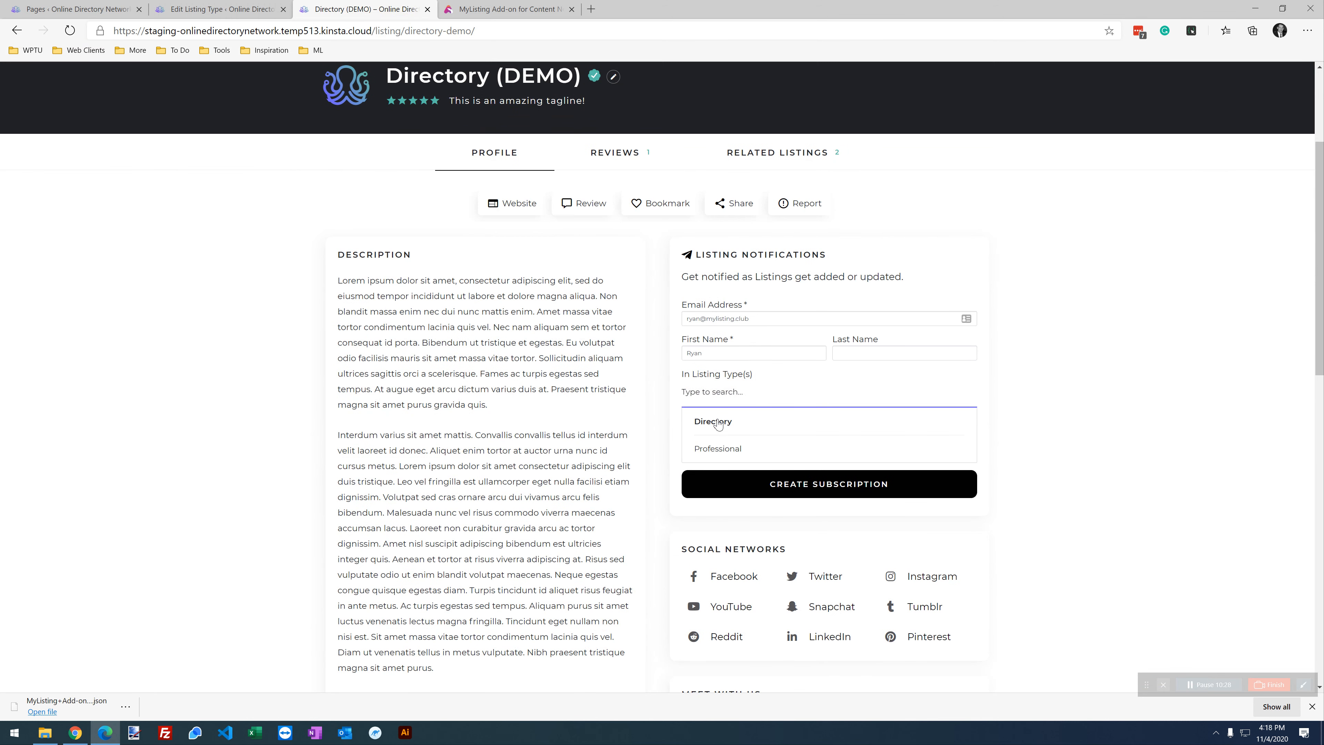
pyautogui.click(1041, 308)
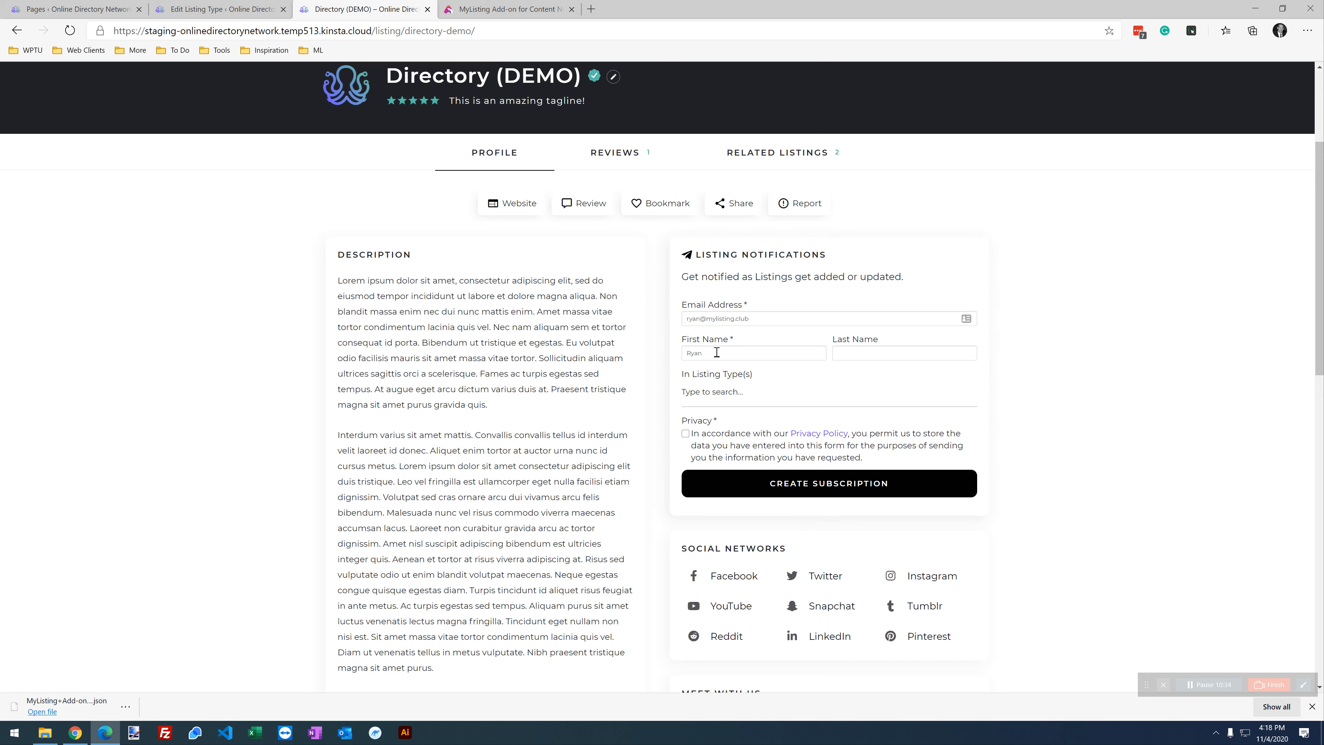
pyautogui.click(844, 375)
pyautogui.click(785, 377)
pyautogui.click(1016, 317)
# Review the demo listing's title, and check the In Listing Type(s) options in its subscription form again.
pyautogui.scroll(4, 738, 323)
pyautogui.click(446, 265)
pyautogui.scroll(-2, 728, 444)
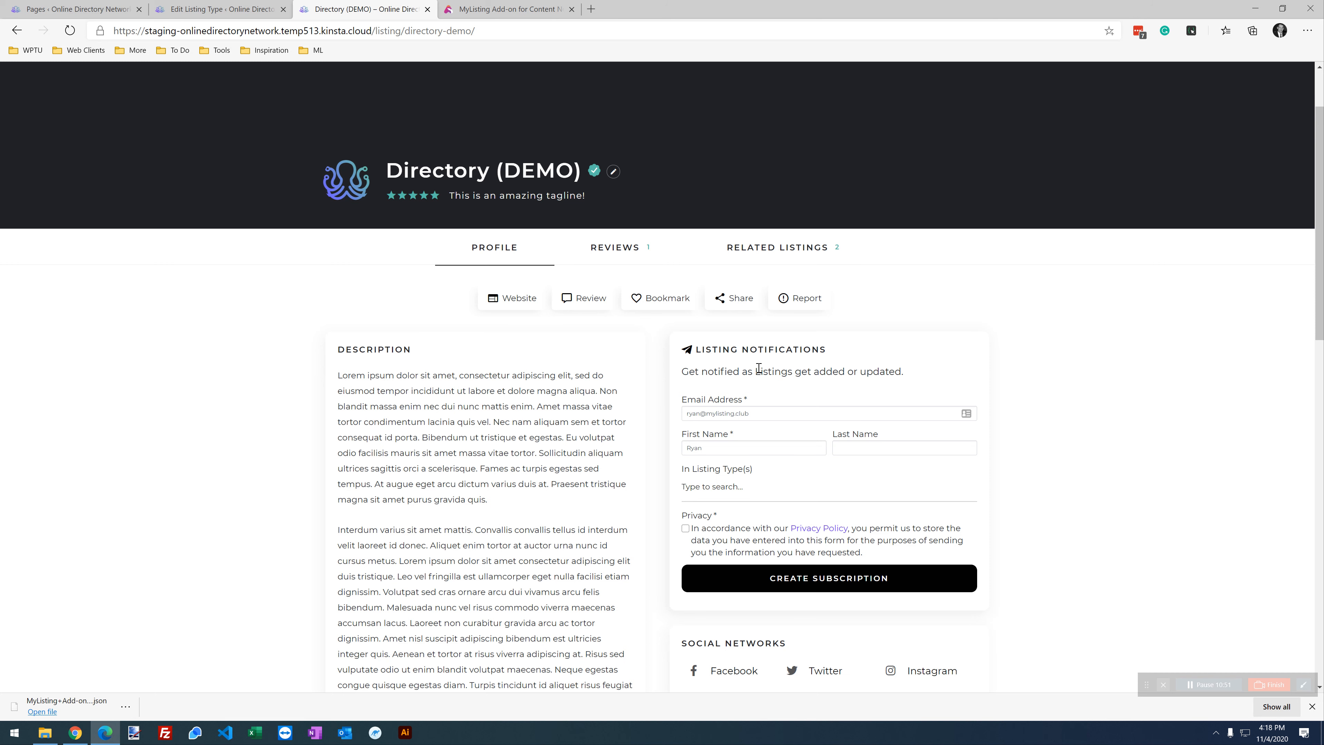
pyautogui.scroll(-3, 695, 442)
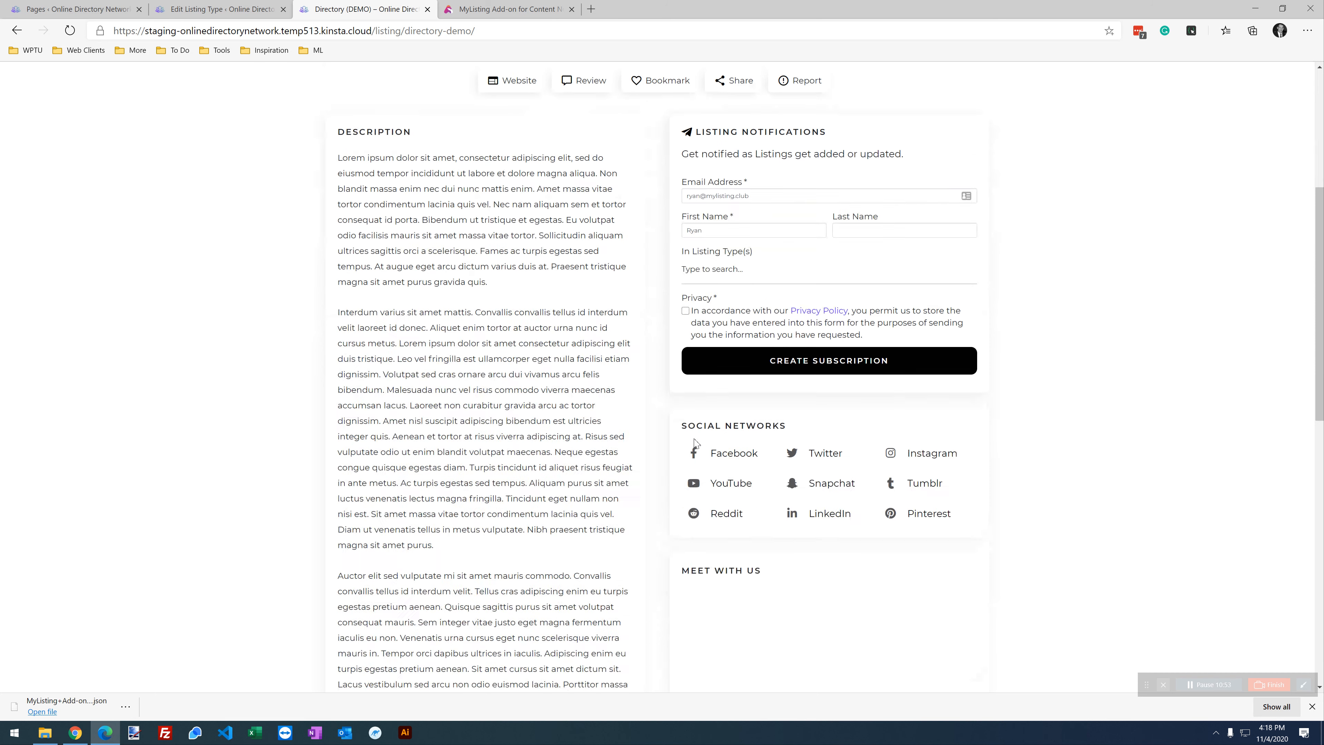
pyautogui.scroll(-1, 695, 442)
pyautogui.click(717, 202)
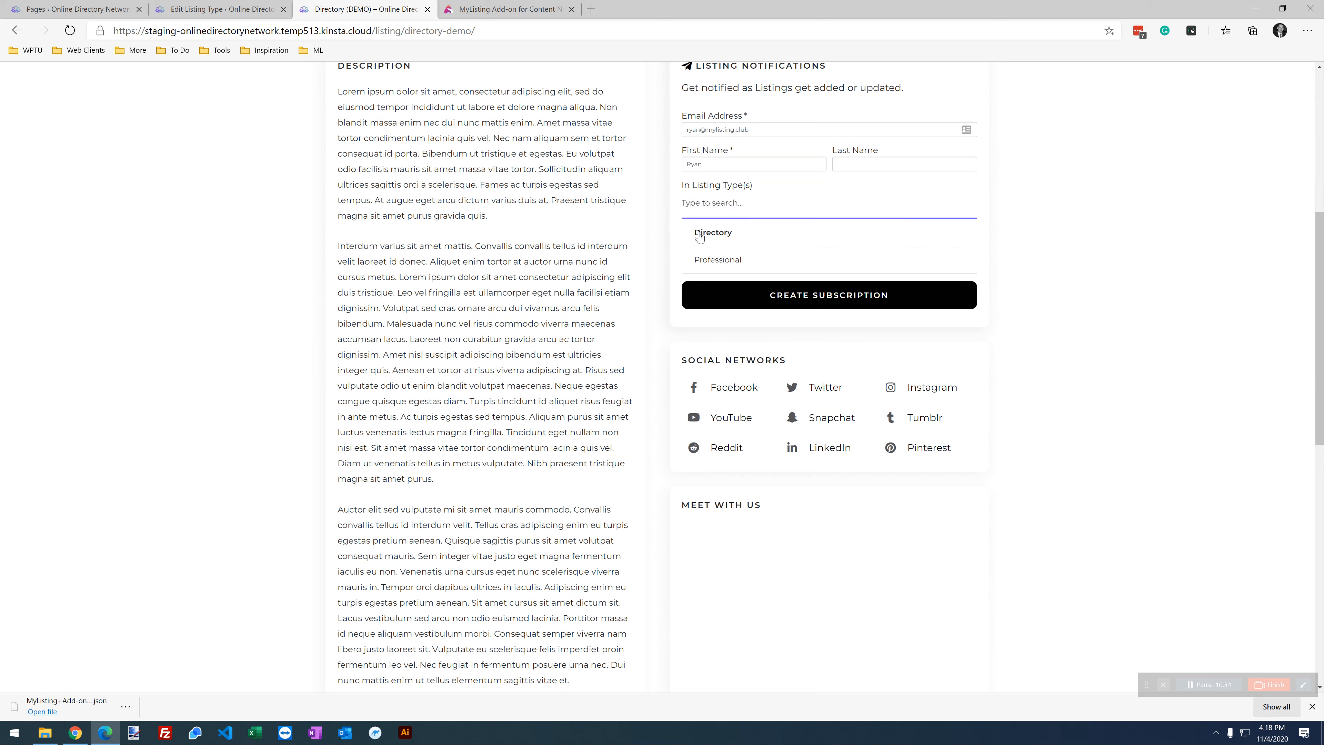
pyautogui.click(1074, 208)
pyautogui.click(794, 214)
pyautogui.click(1091, 203)
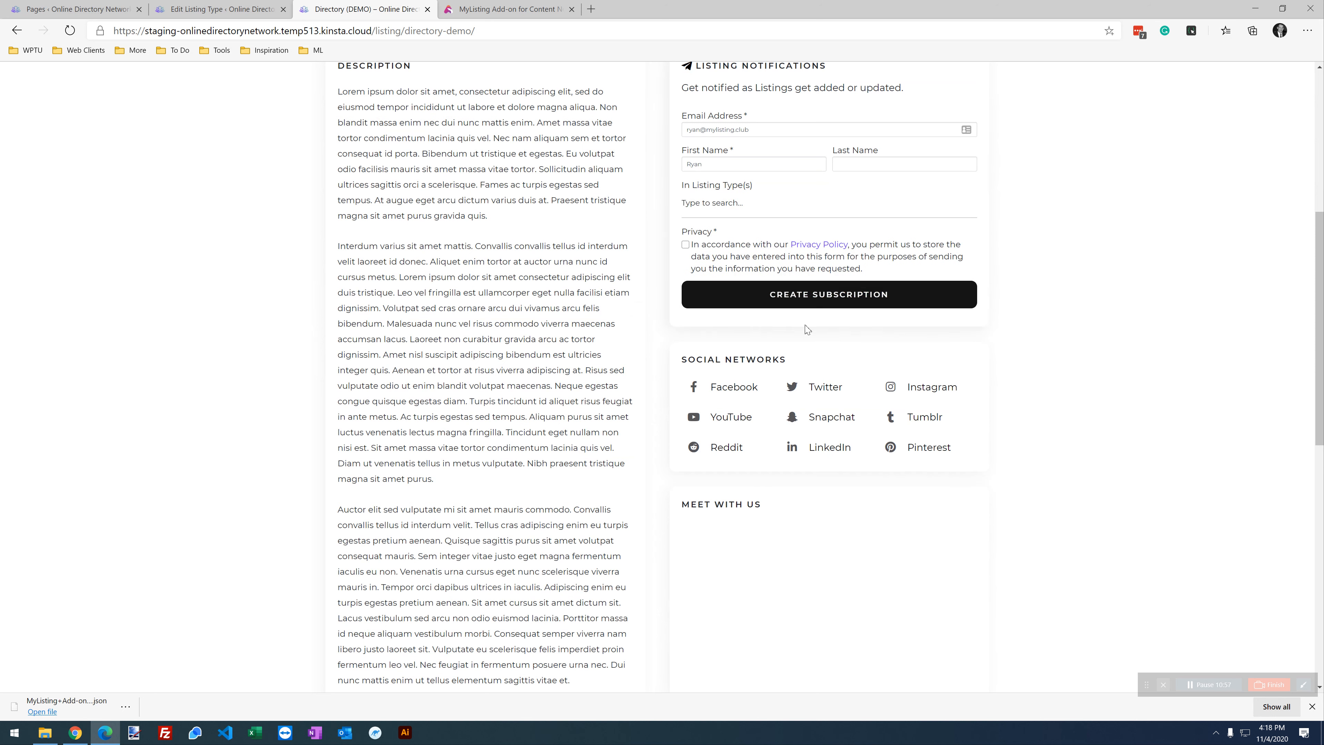
# Close the browser's downloads bar and return to the Directory listing type editor.
pyautogui.scroll(3, 802, 318)
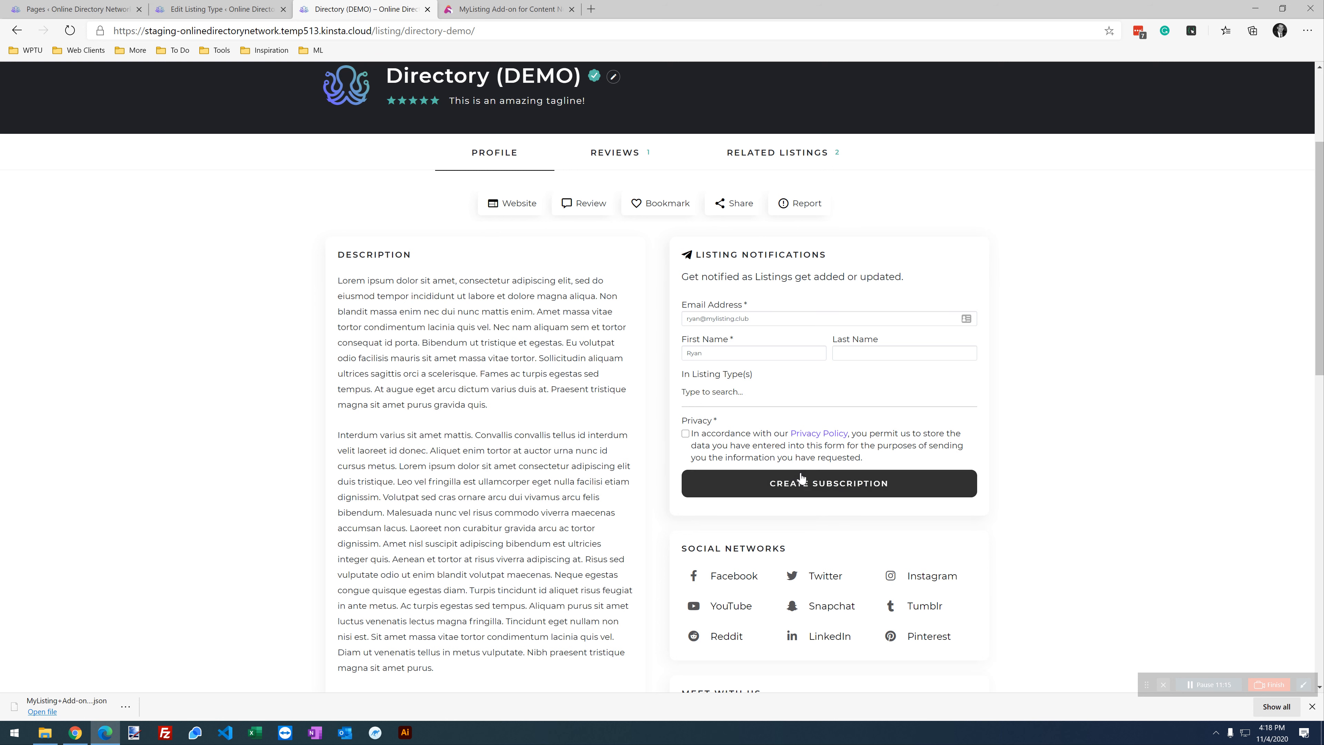
pyautogui.click(1312, 707)
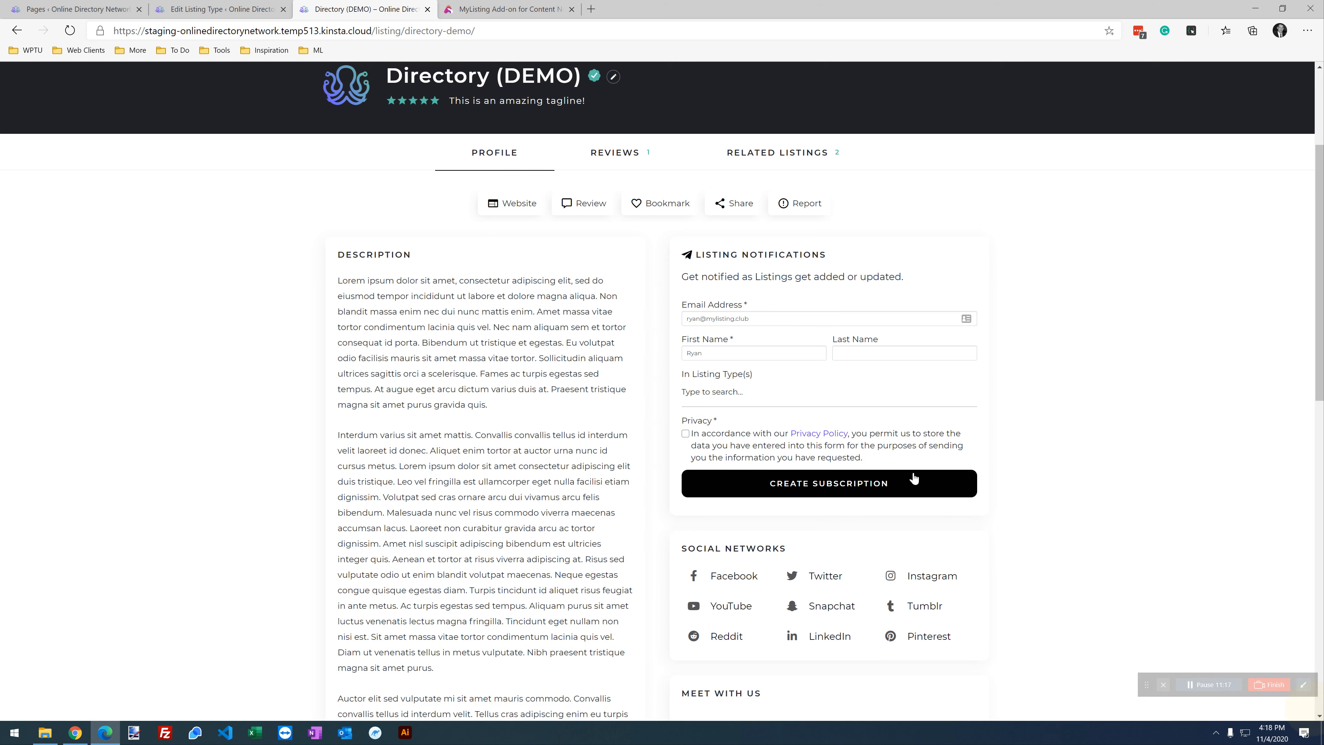
pyautogui.scroll(3, 759, 436)
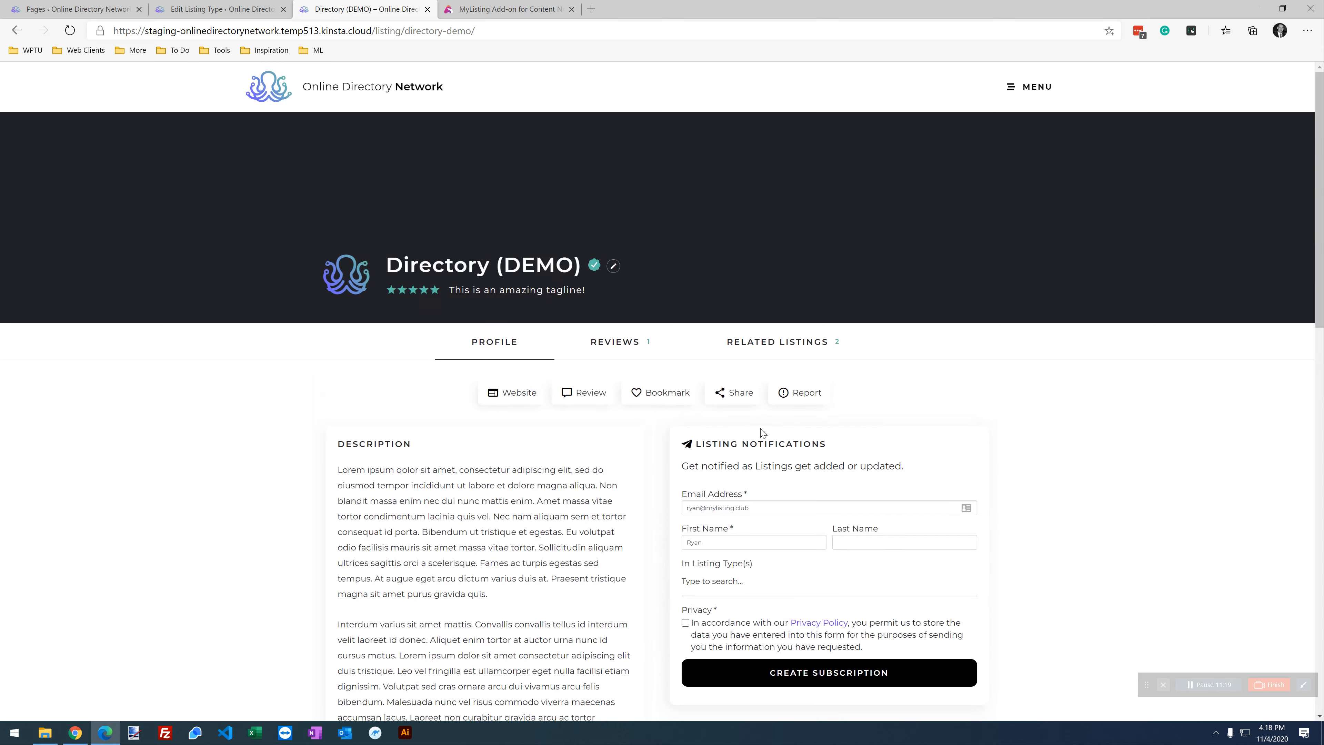
pyautogui.click(213, 7)
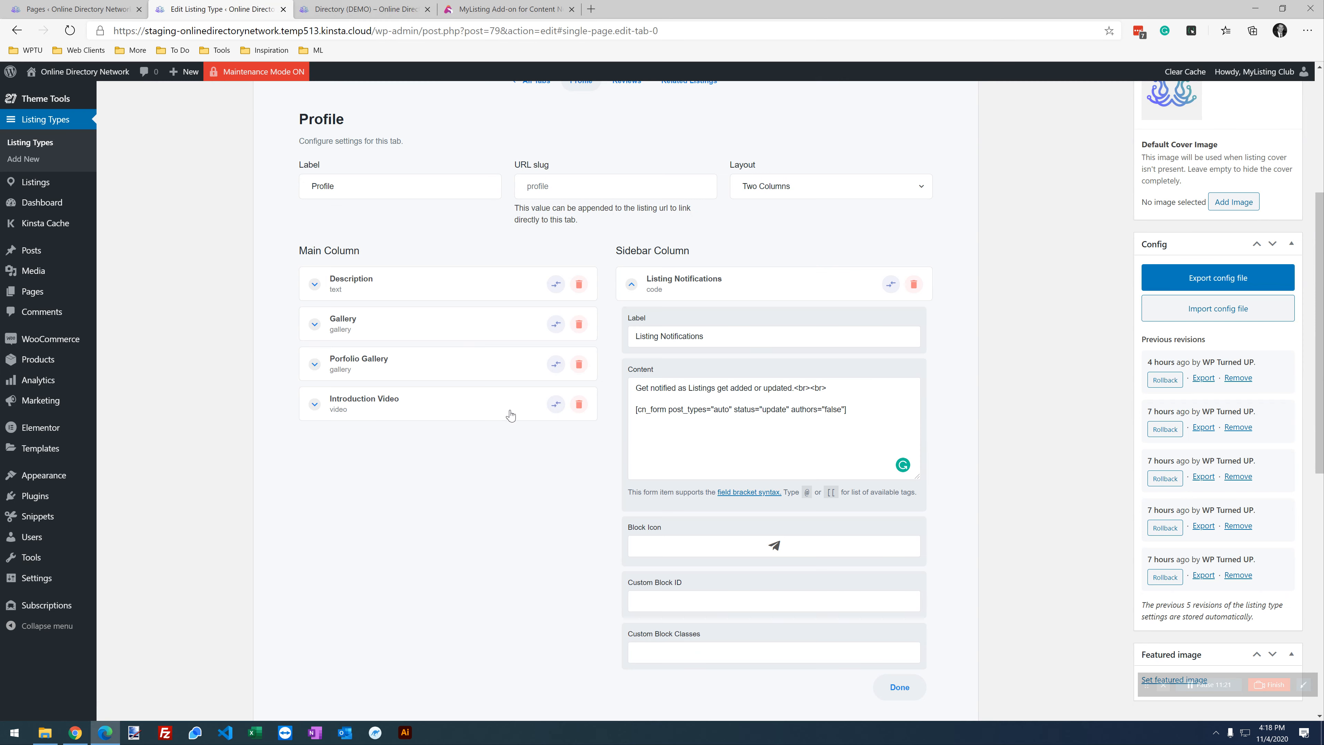
# Open the Content Notify settings page from the site's Subscriptions area.
pyautogui.scroll(5, 603, 492)
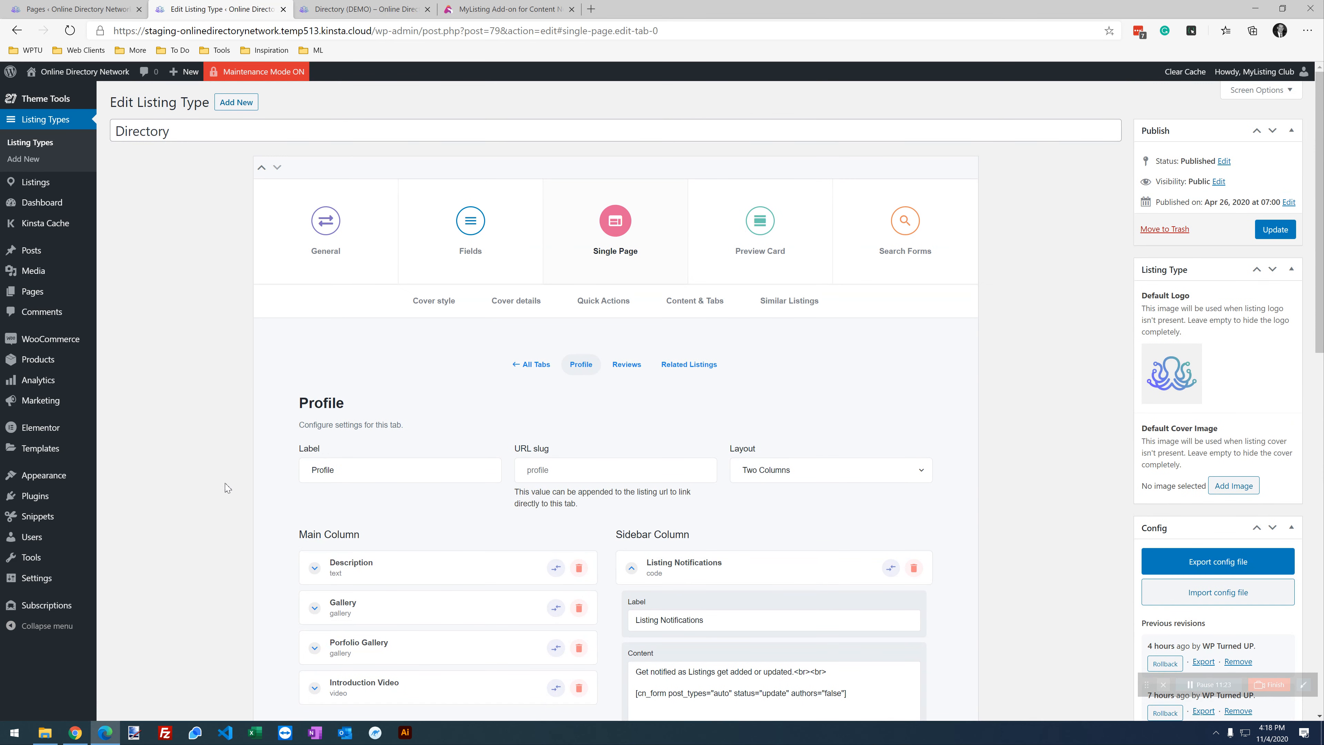
pyautogui.moveTo(59, 497)
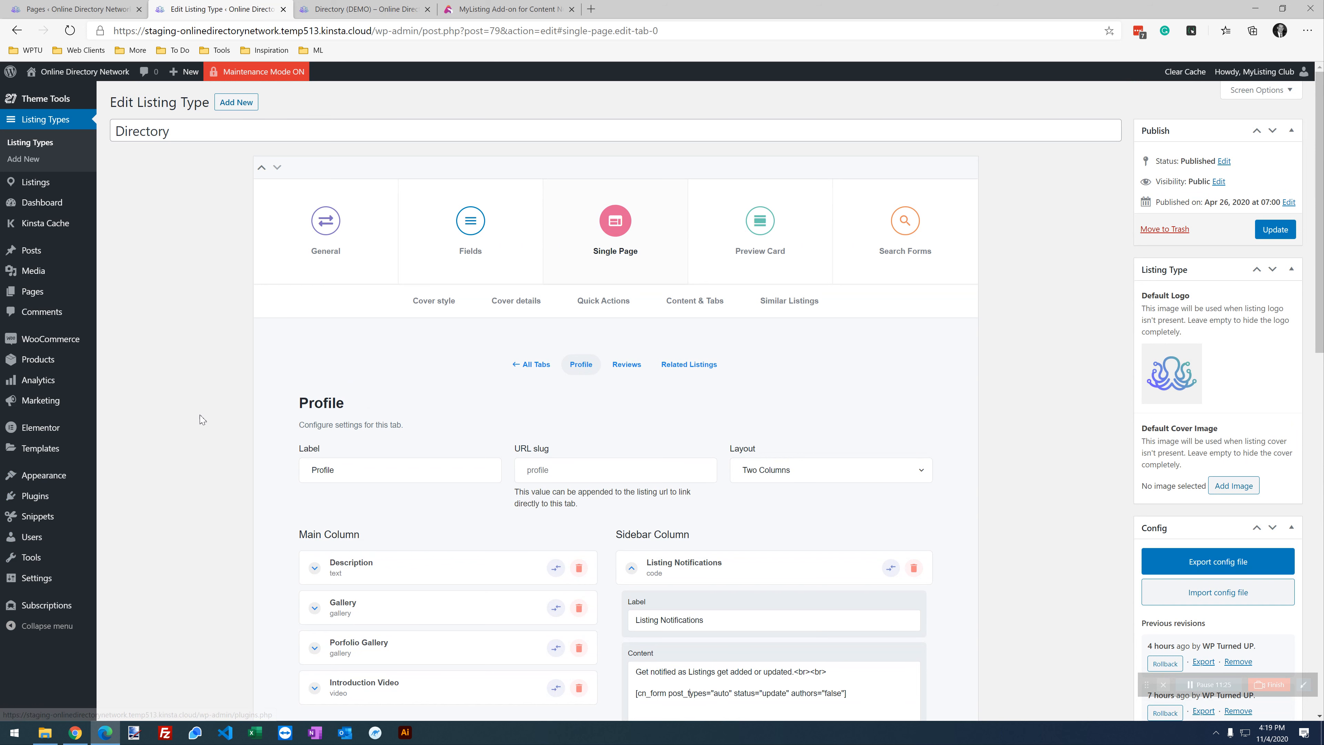
pyautogui.moveTo(58, 578)
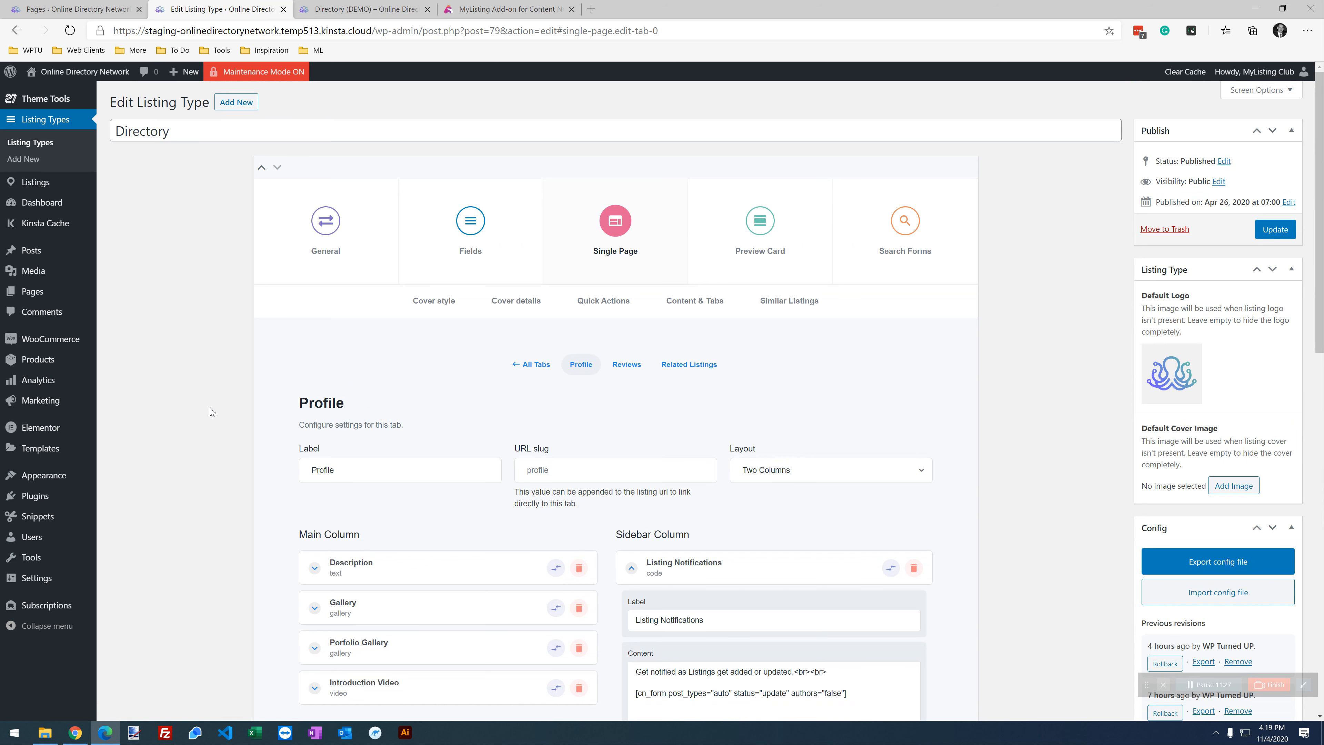
pyautogui.scroll(-2, 207, 415)
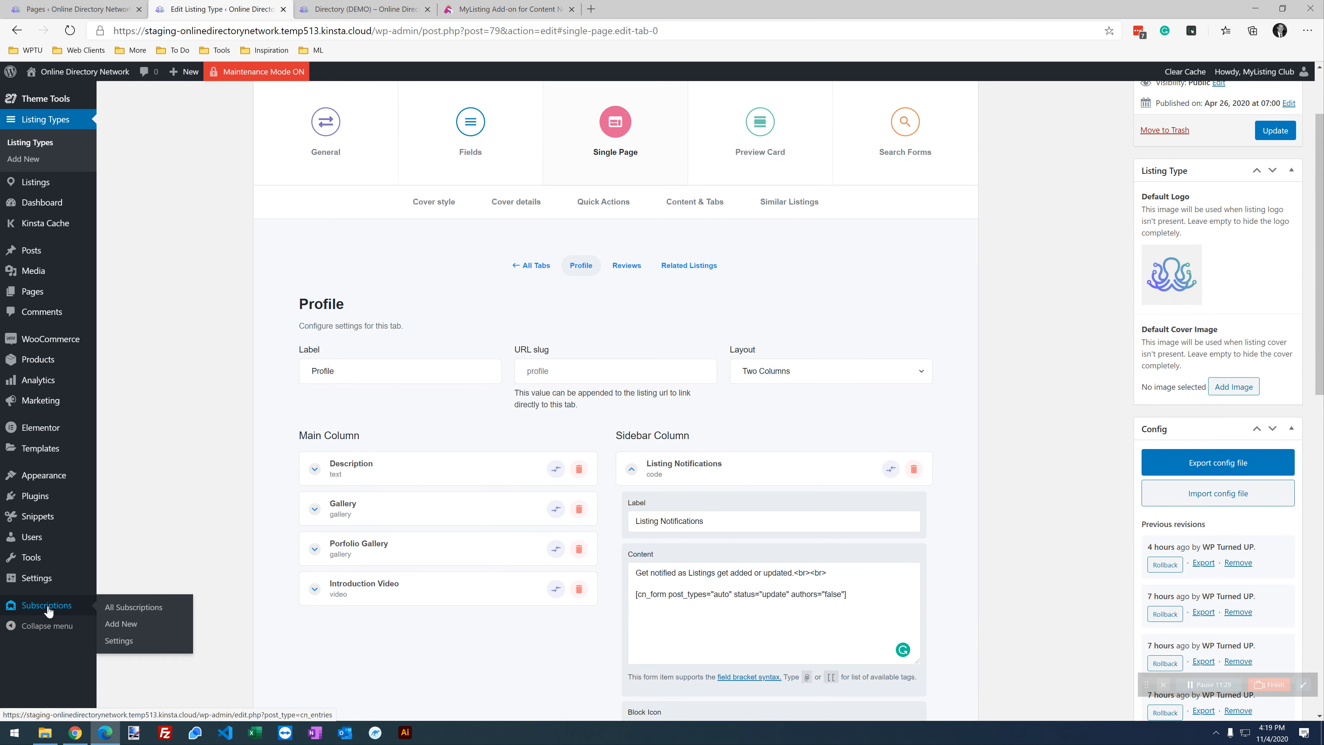
pyautogui.click(43, 611)
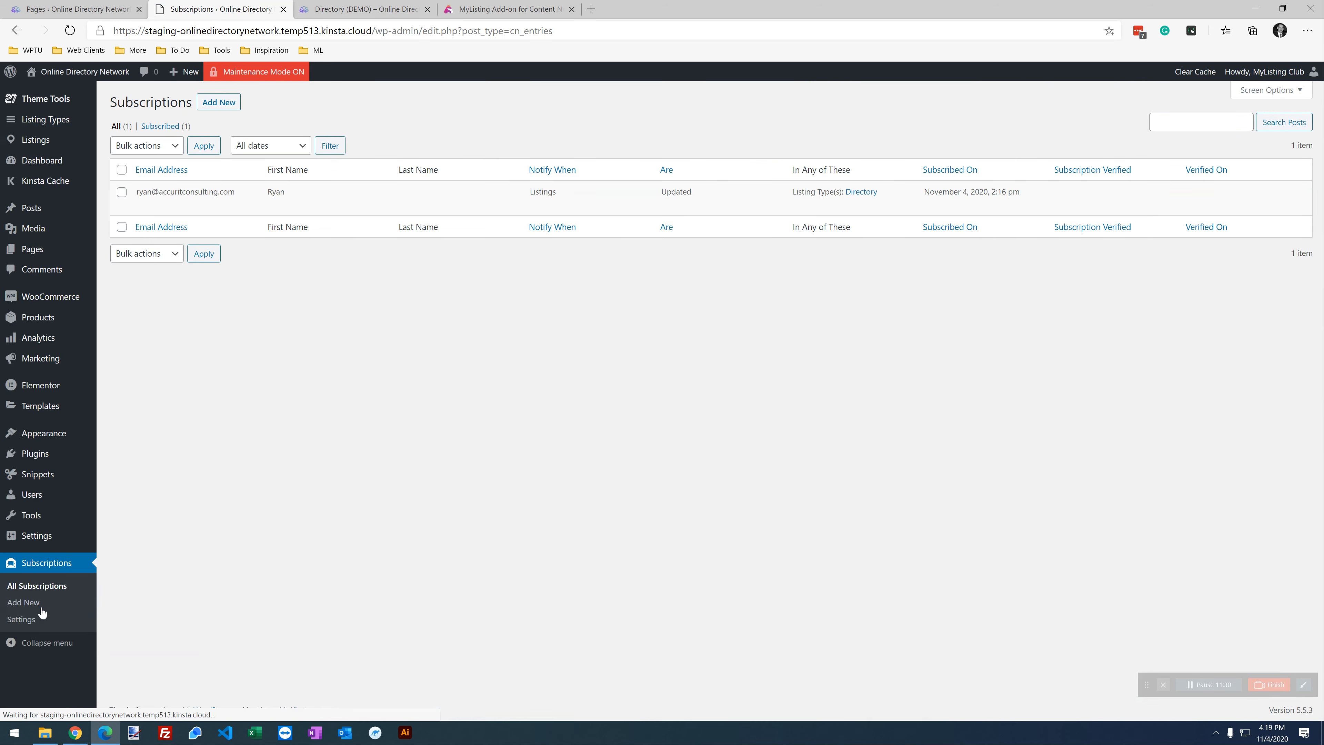
pyautogui.click(21, 619)
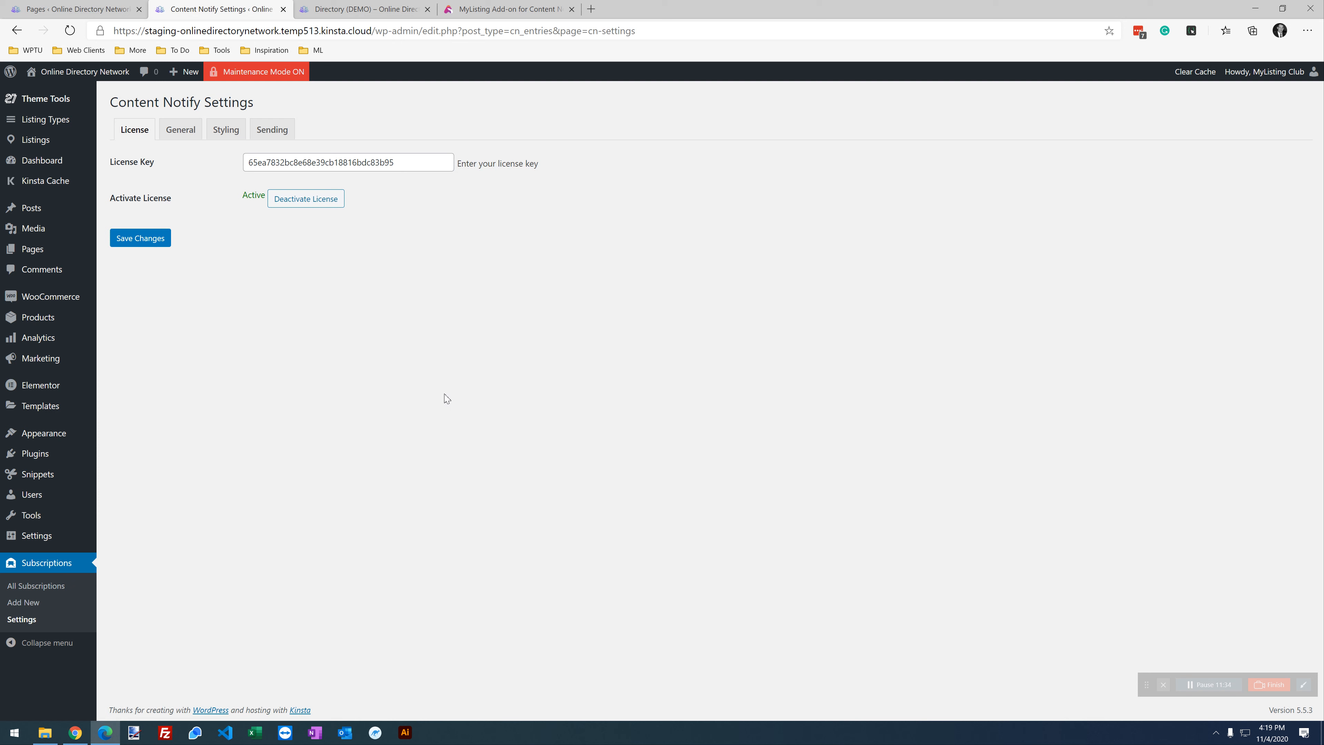
# Review the Feedback Page choices in the general settings without changing them, and view the Load CSS Styles option in the styling settings.
pyautogui.click(179, 142)
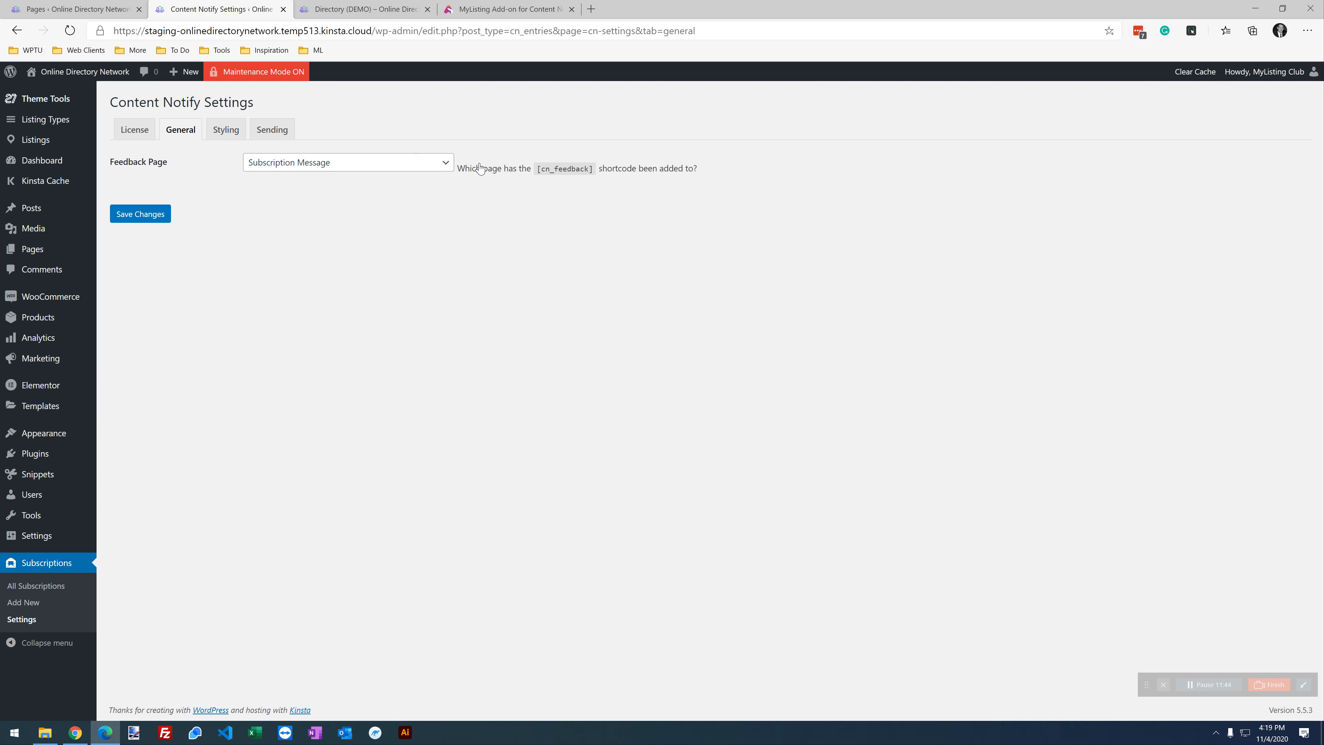
pyautogui.moveTo(537, 166); pyautogui.dragTo(603, 166)
pyautogui.click(396, 281)
pyautogui.click(376, 163)
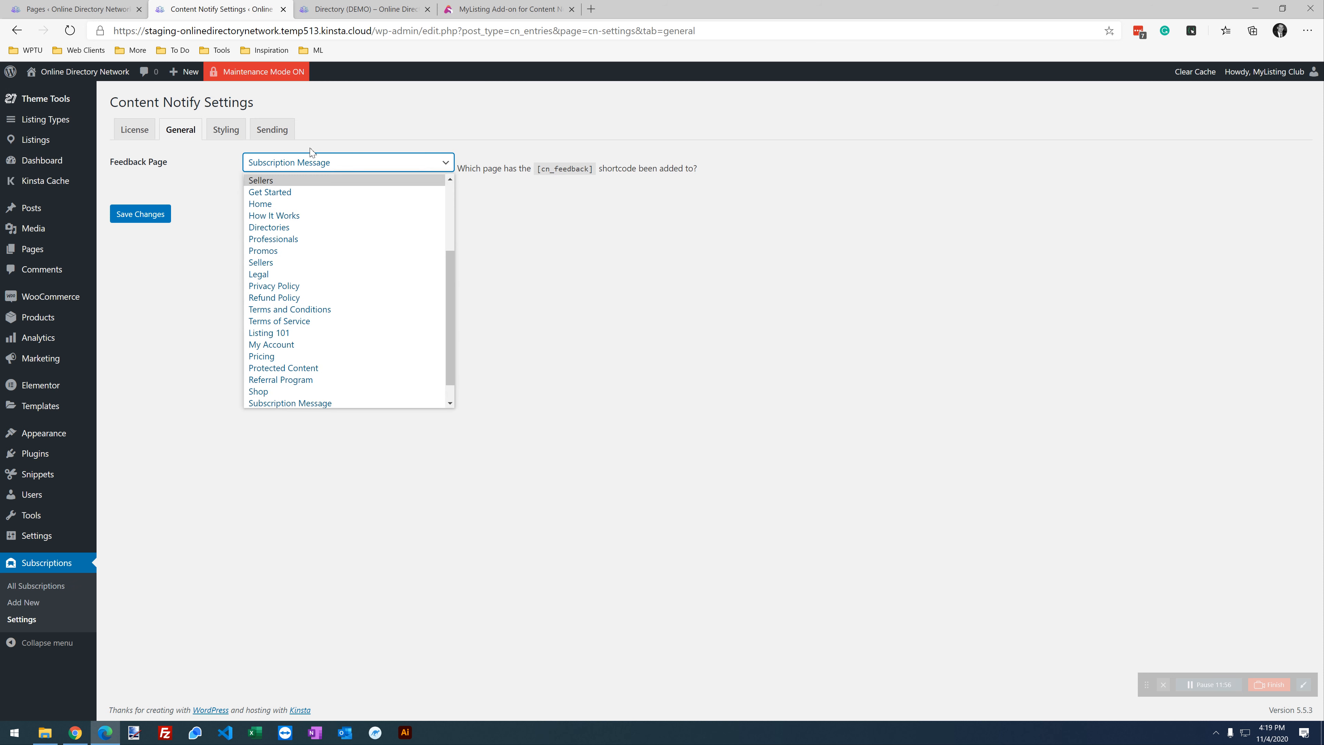
pyautogui.click(578, 272)
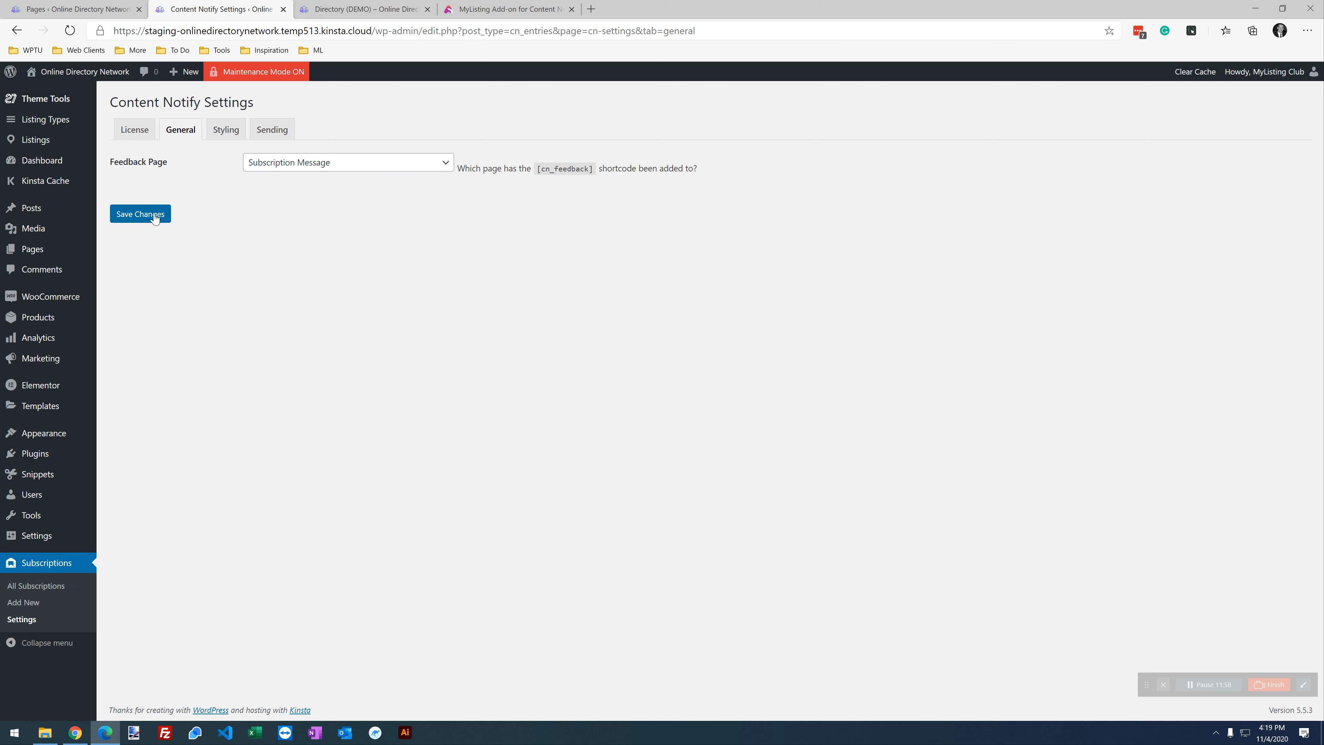
pyautogui.click(227, 131)
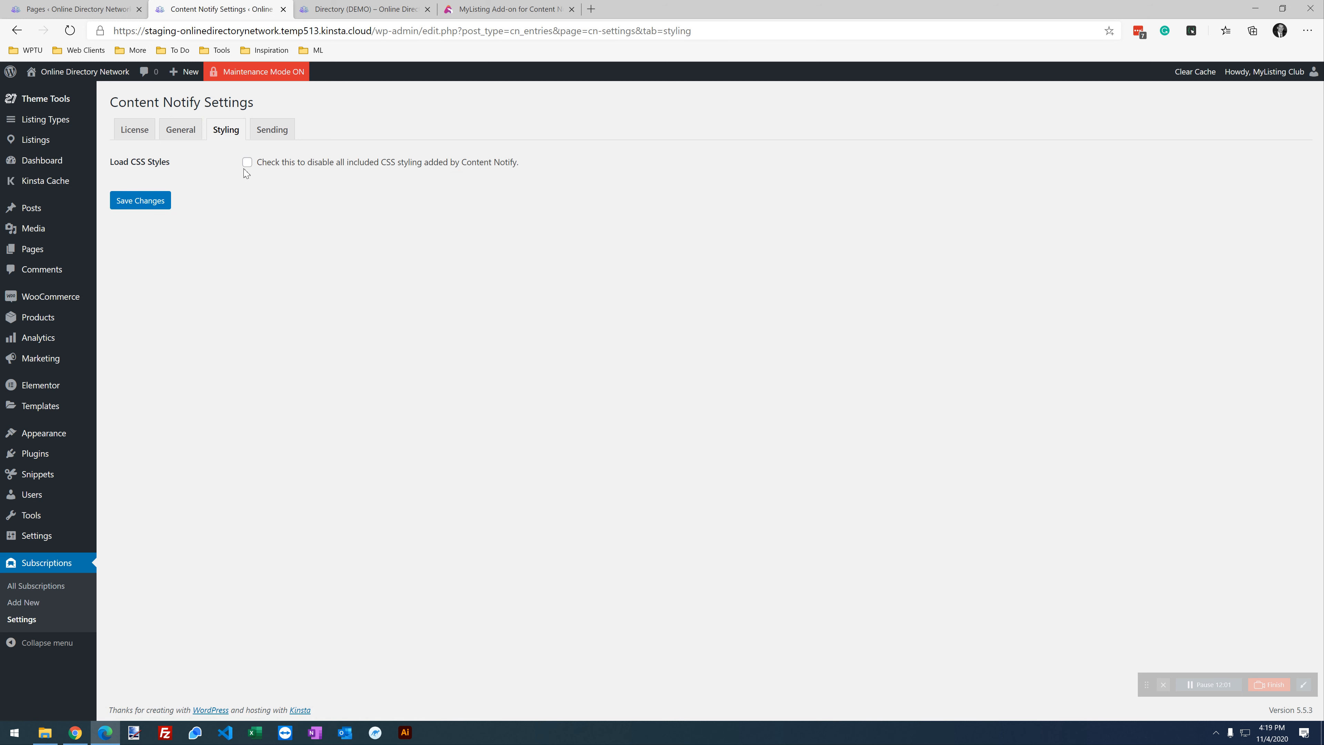
# Review the Content Notify sending settings, focusing on the sender Email Address and Email Reply-To Address fields.
pyautogui.click(281, 130)
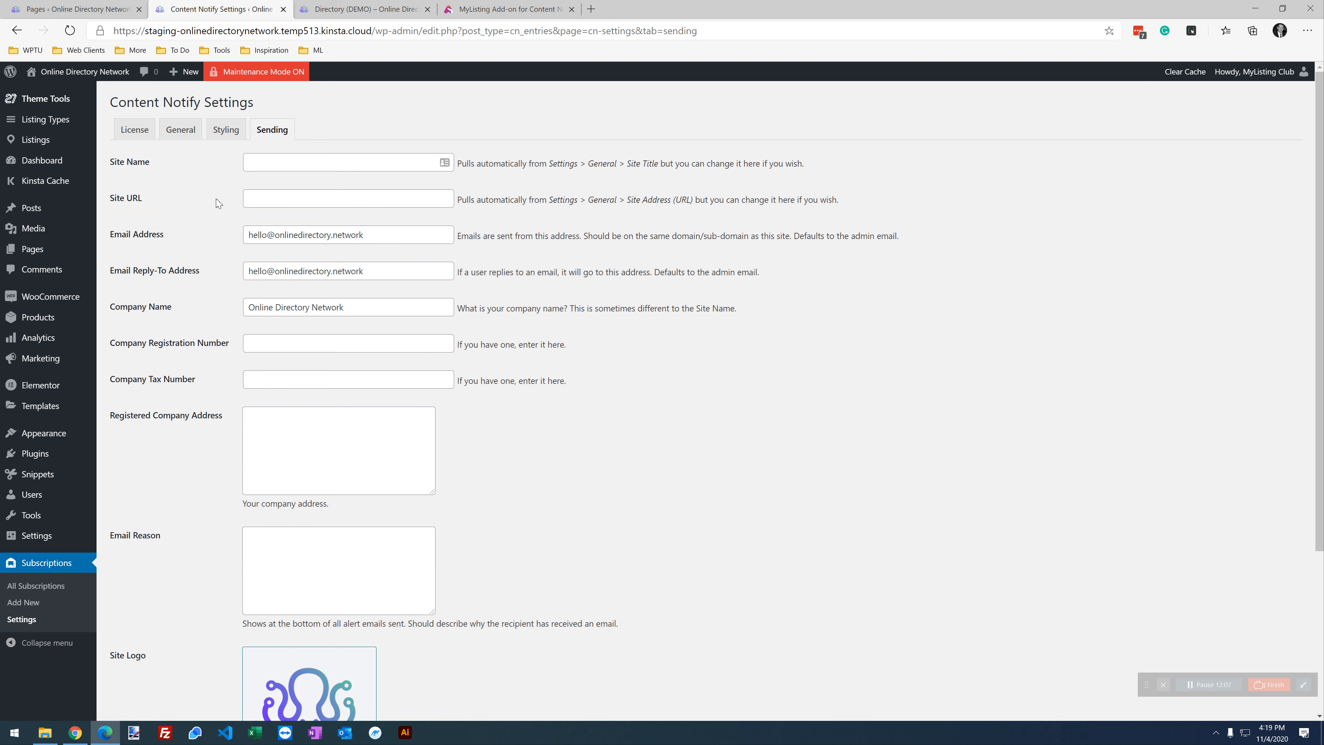
pyautogui.scroll(-2, 217, 203)
pyautogui.scroll(2, 222, 201)
pyautogui.scroll(-2, 178, 260)
pyautogui.scroll(2, 183, 261)
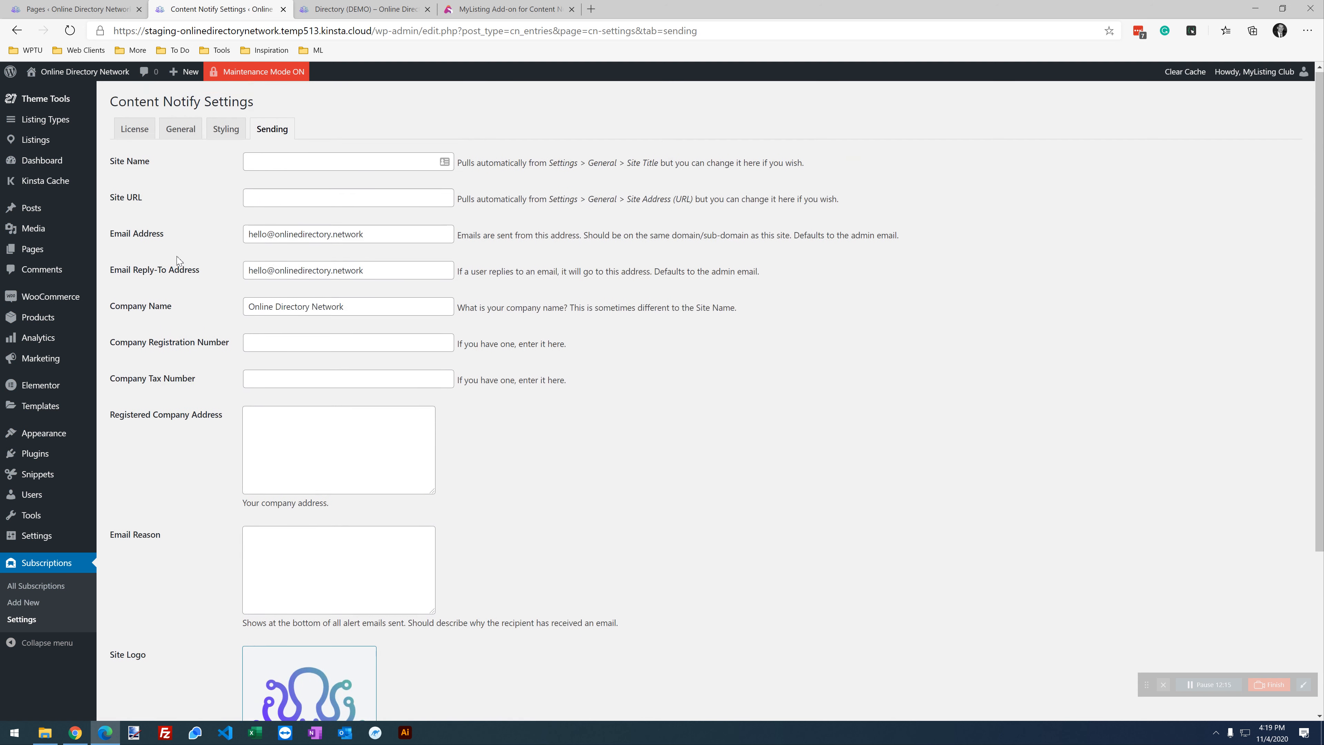
pyautogui.moveTo(384, 230); pyautogui.dragTo(220, 203)
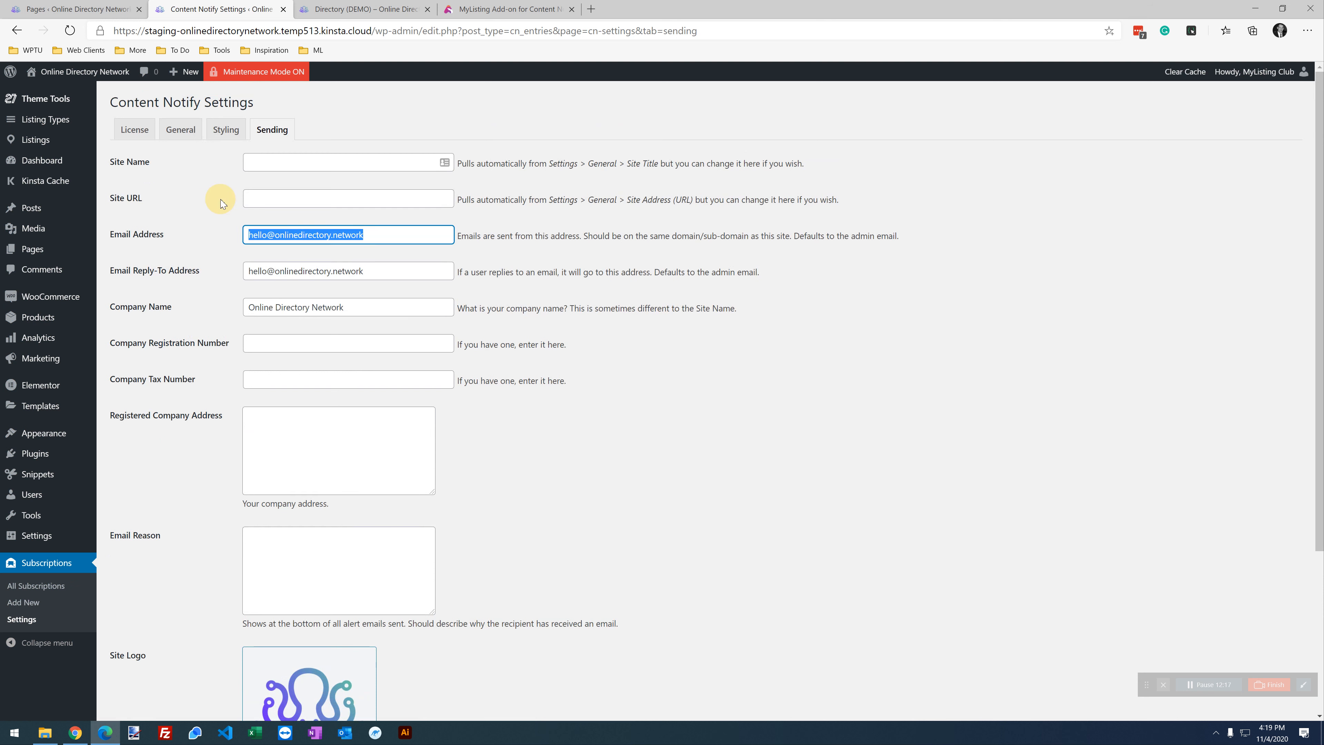
pyautogui.moveTo(396, 265); pyautogui.dragTo(227, 255)
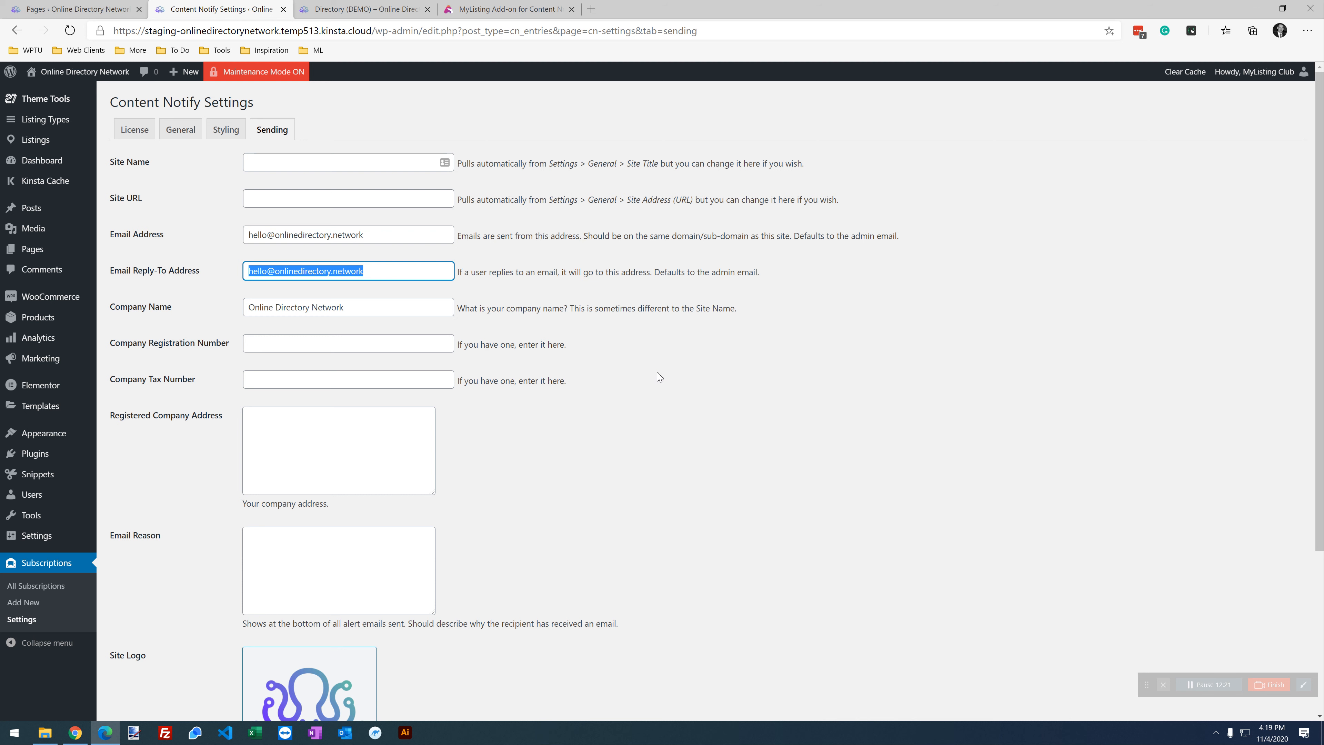
pyautogui.click(647, 381)
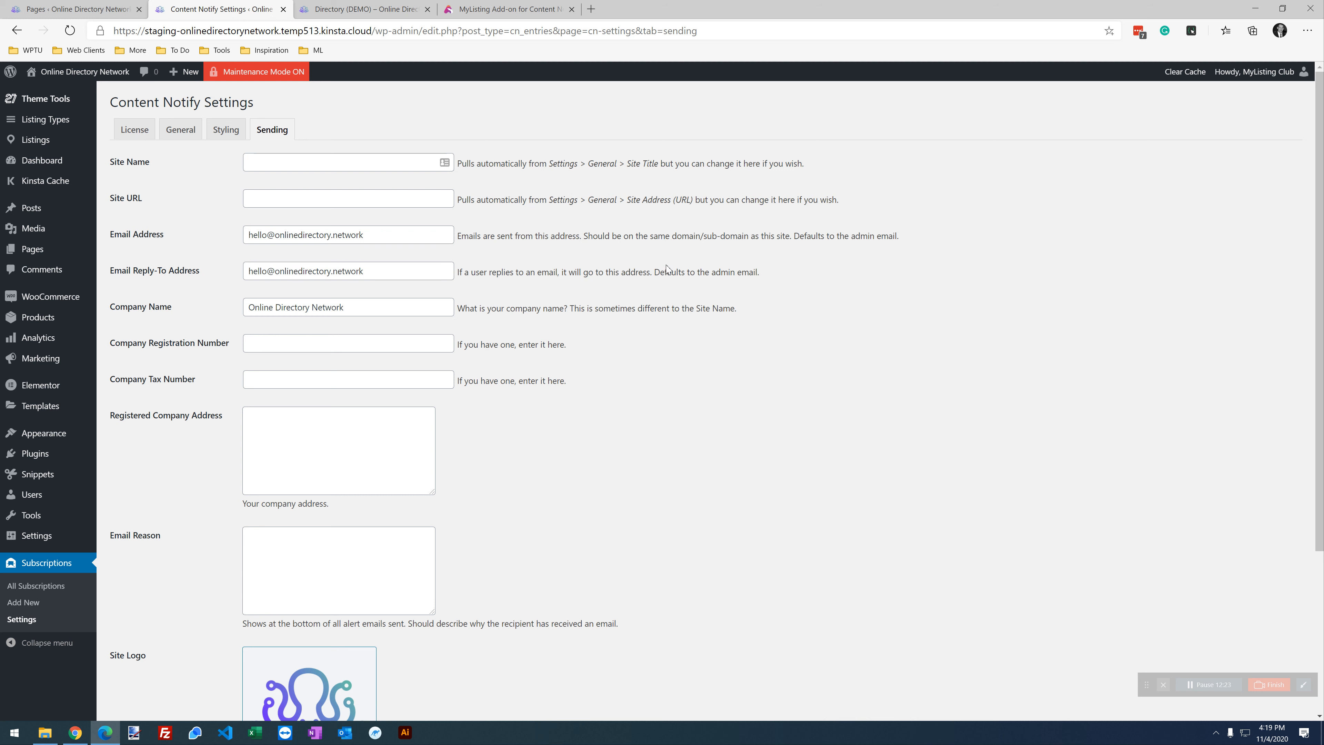
# Check the default described for the reply-to address, and examine the Company Name field in the sending settings.
pyautogui.moveTo(714, 277)
pyautogui.mouseDown()
pyautogui.moveTo(746, 269)
pyautogui.moveTo(726, 267)
pyautogui.mouseUp()
pyautogui.click(790, 278)
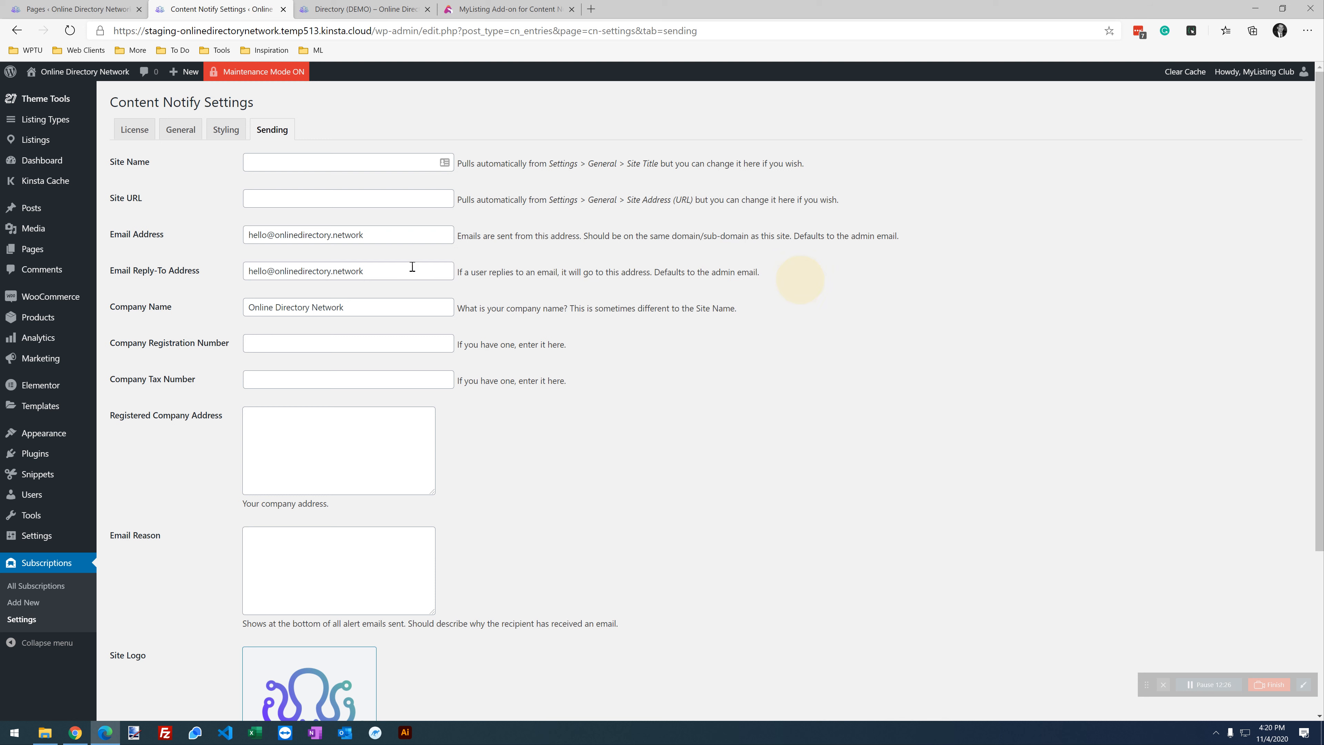
pyautogui.click(259, 274)
pyautogui.click(625, 372)
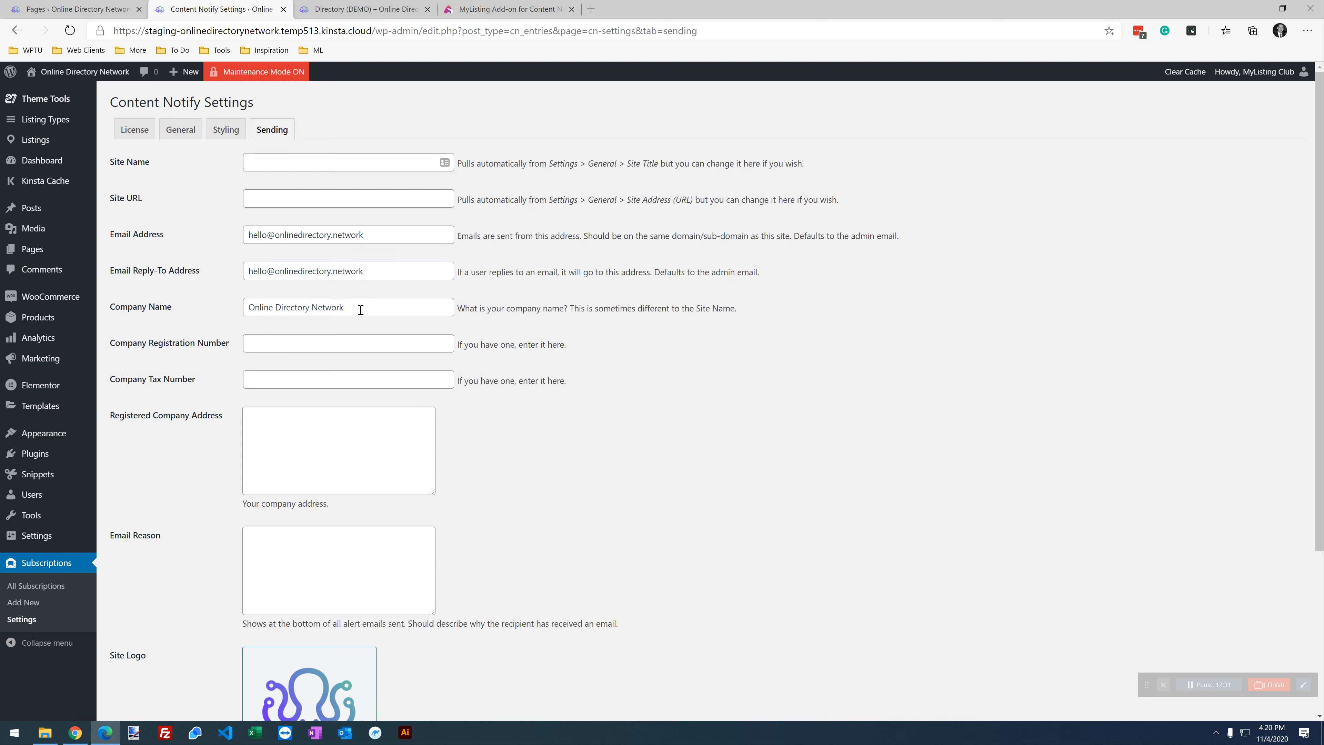
pyautogui.click(228, 313)
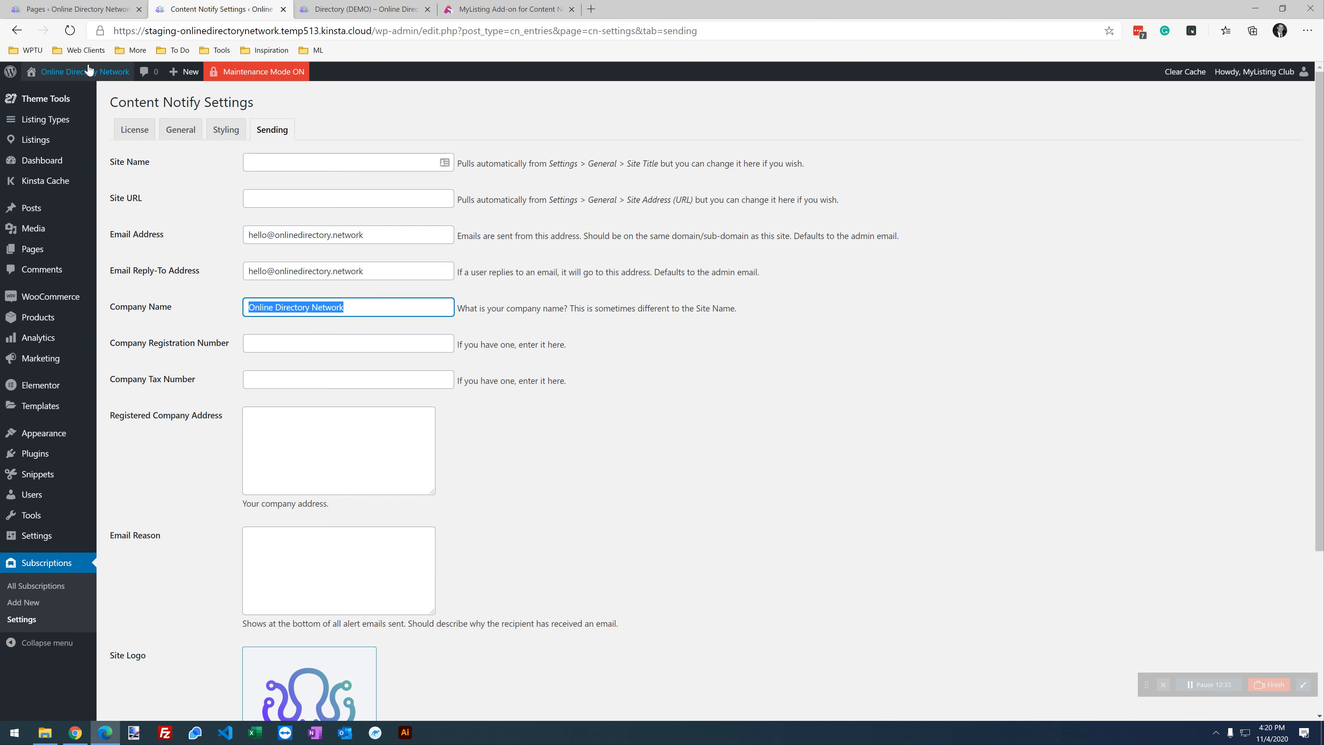
pyautogui.click(629, 357)
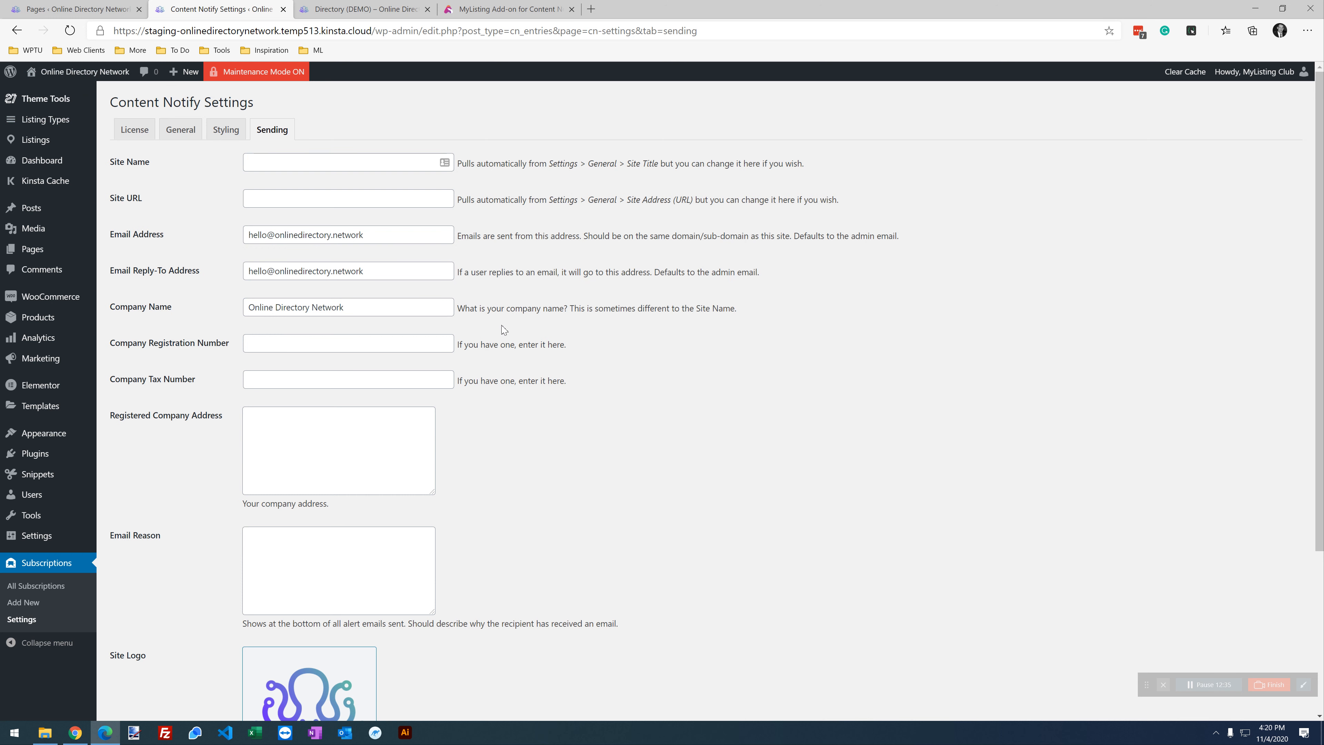
# Examine the remaining sending settings, from the company registration fields to the Site Logo and Send as Plain Text options.
pyautogui.scroll(-2, 504, 330)
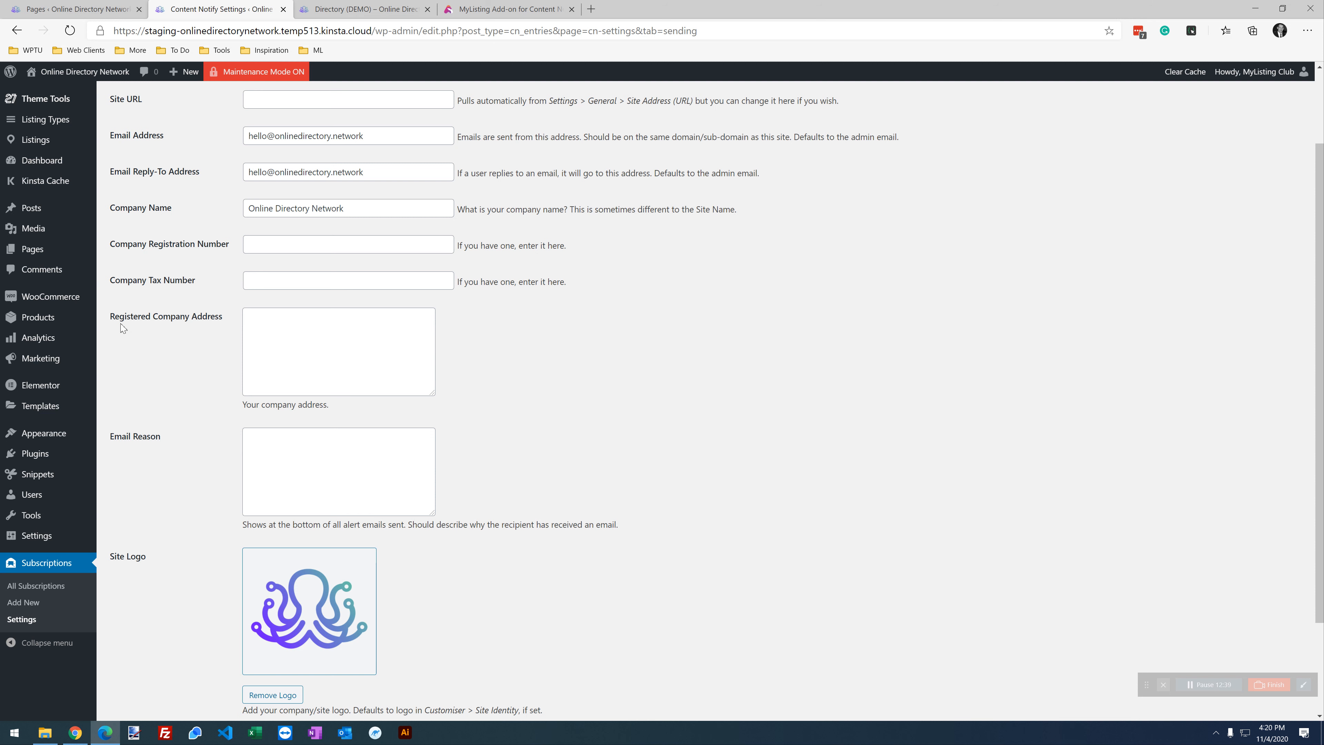
pyautogui.scroll(-3, 171, 266)
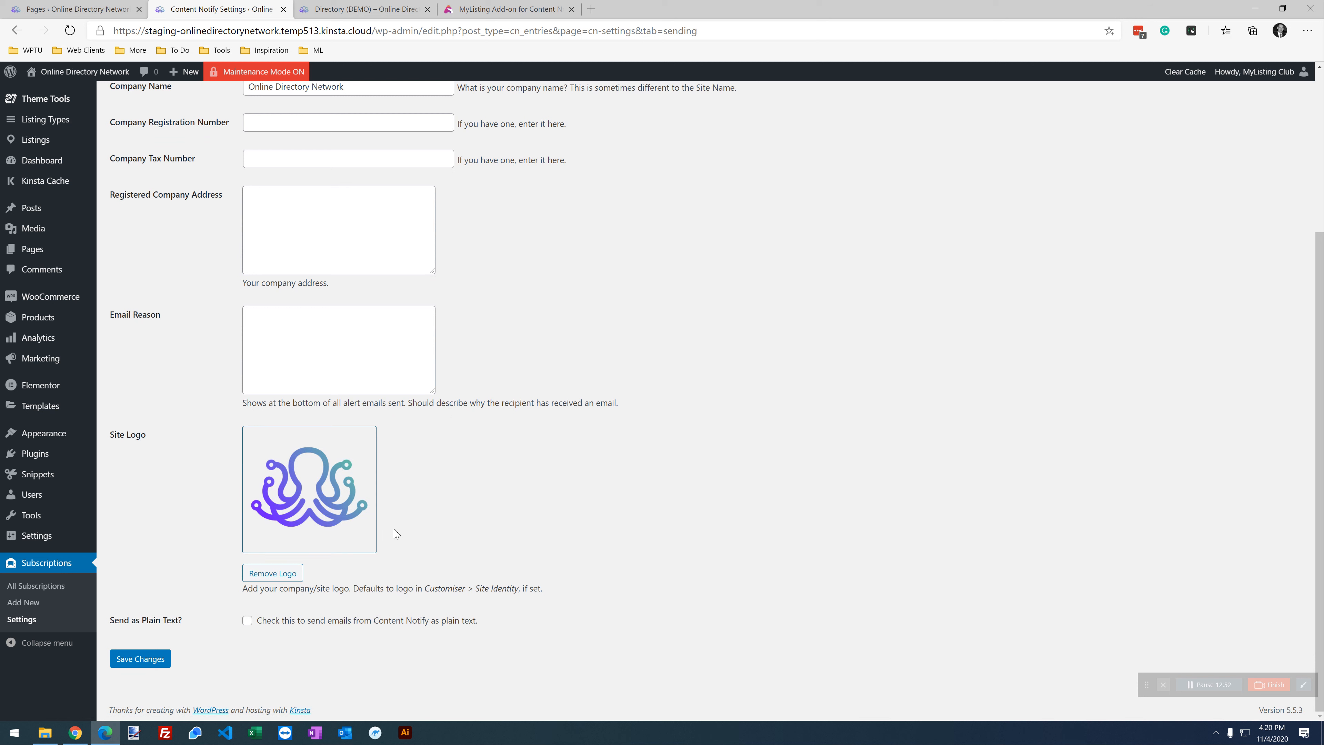
pyautogui.click(459, 471)
pyautogui.moveTo(473, 621); pyautogui.dragTo(316, 620)
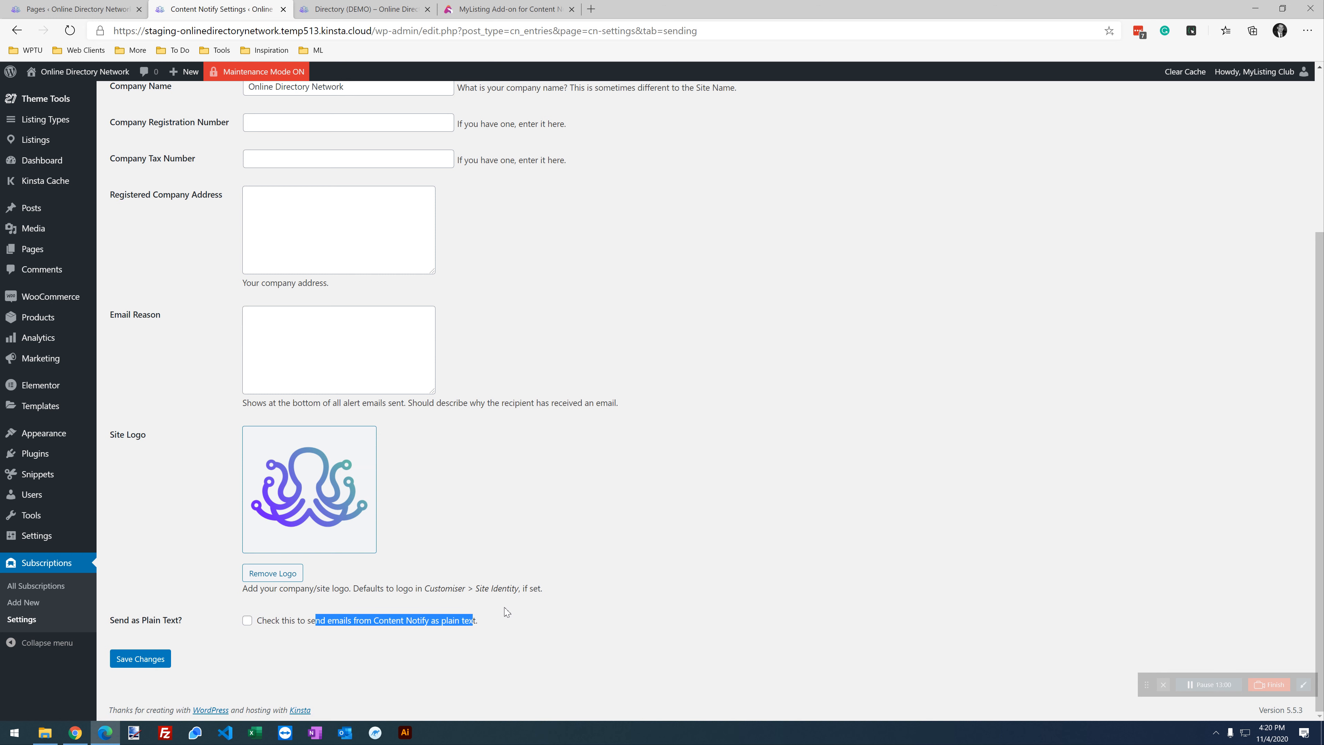
pyautogui.scroll(3, 406, 532)
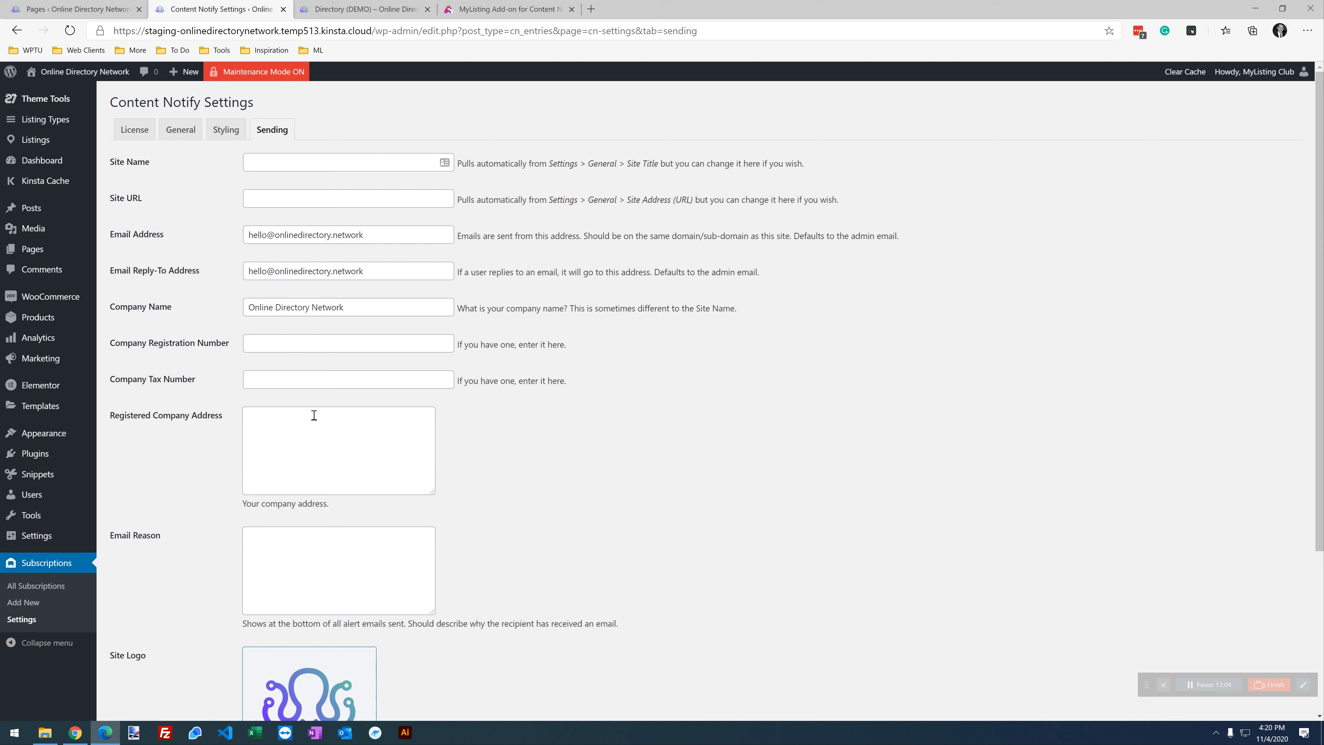
pyautogui.click(534, 430)
# View the Listing Notifications form on the Directory (DEMO) listing, and return to the Content Notify settings.
pyautogui.click(344, 9)
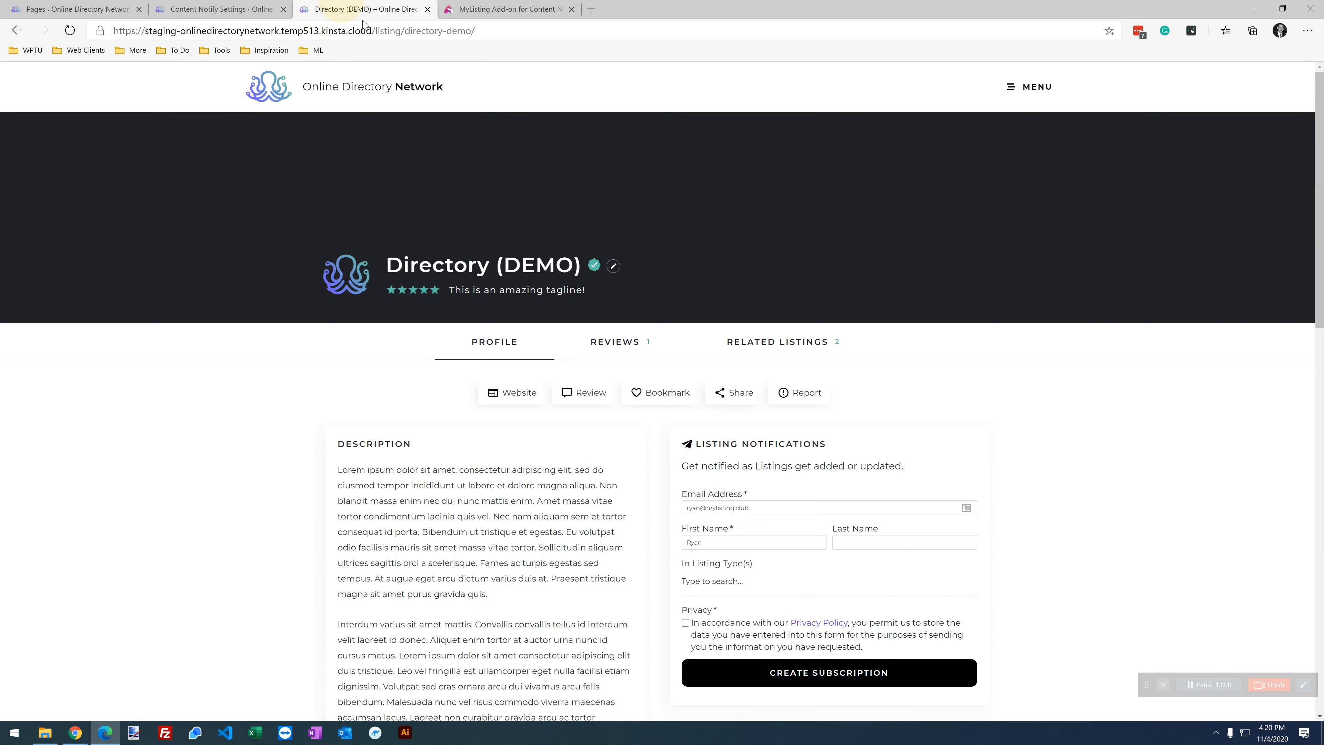
pyautogui.scroll(-2, 780, 507)
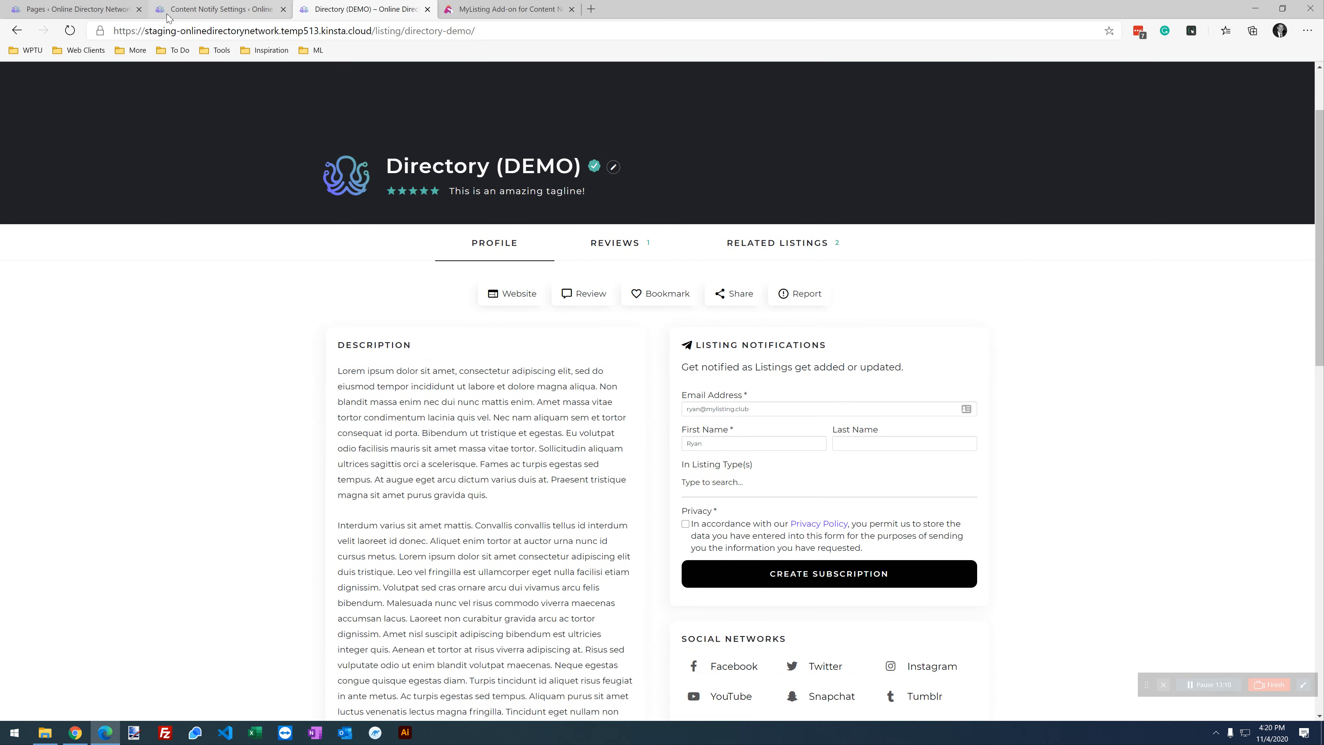
pyautogui.click(208, 6)
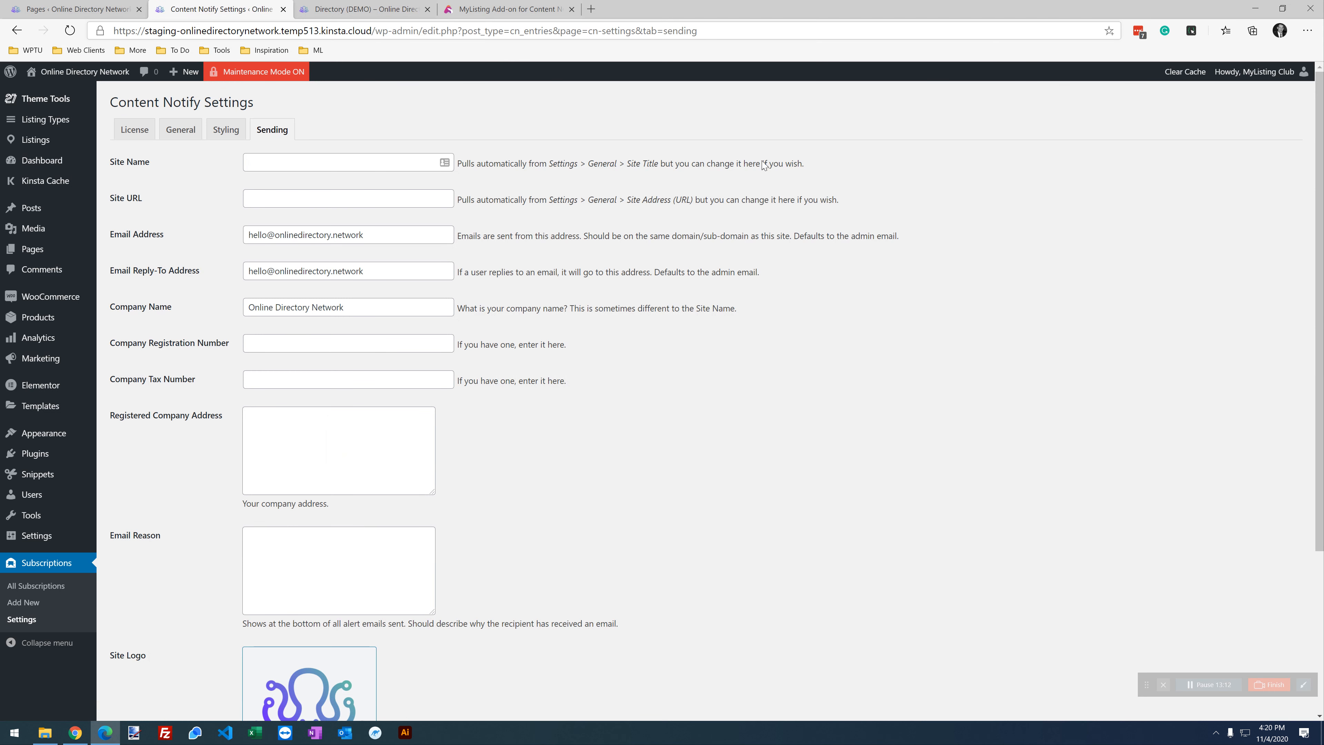
pyautogui.click(339, 5)
pyautogui.click(224, 8)
# Move the existing entry in the subscriptions list to the trash, and empty the trash to delete it permanently.
pyautogui.click(65, 594)
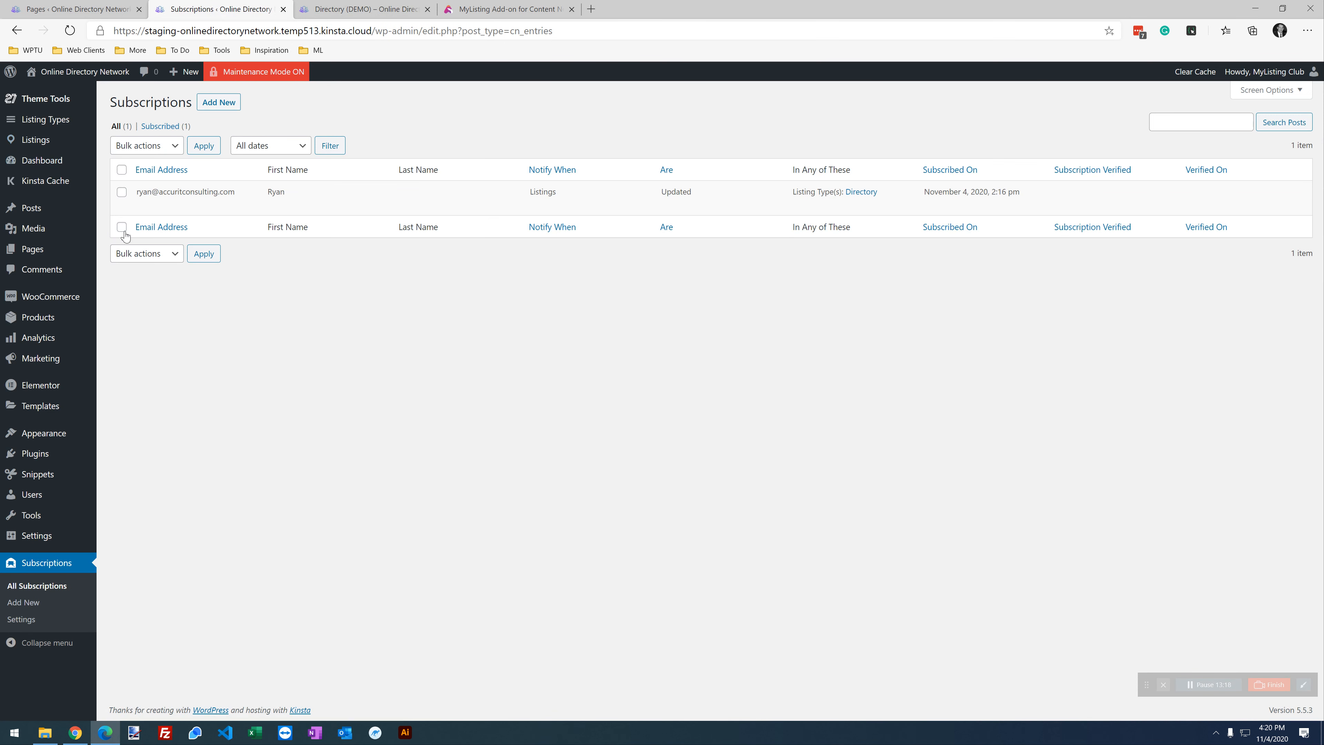
pyautogui.doubleClick(156, 202)
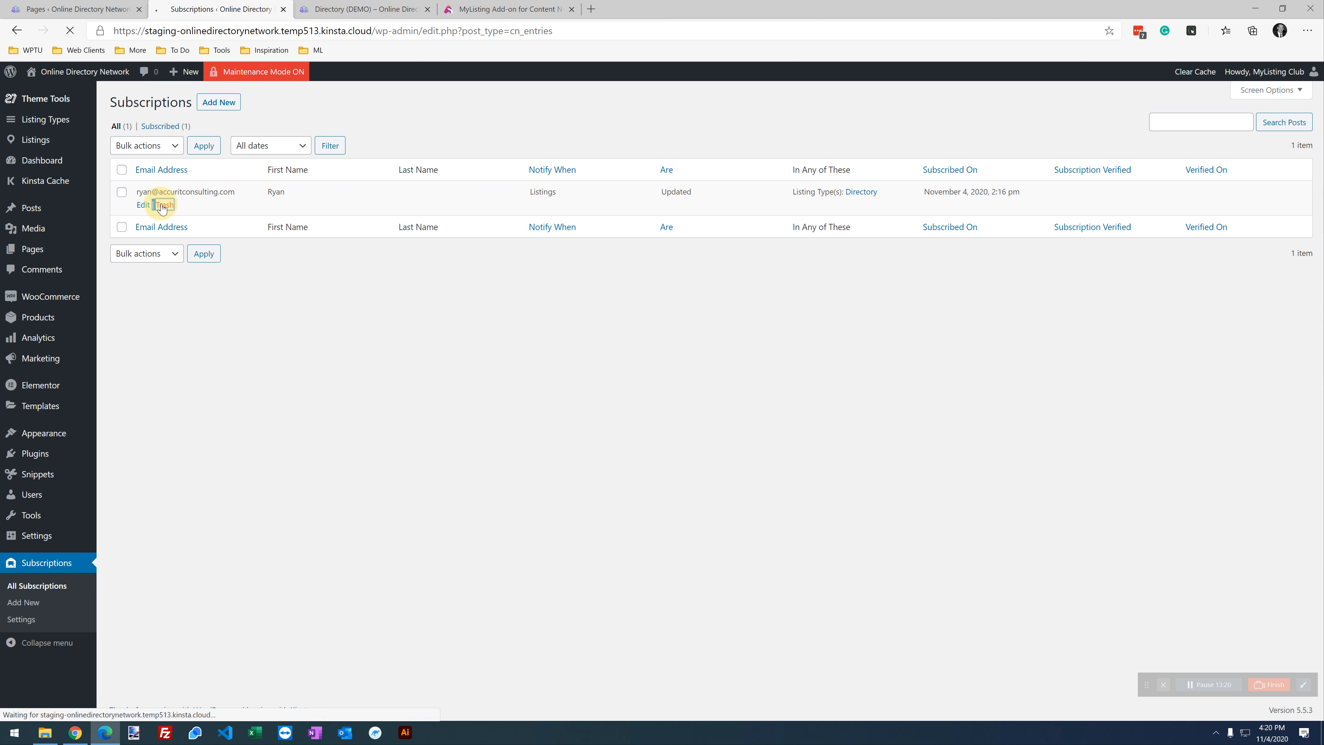
pyautogui.click(164, 205)
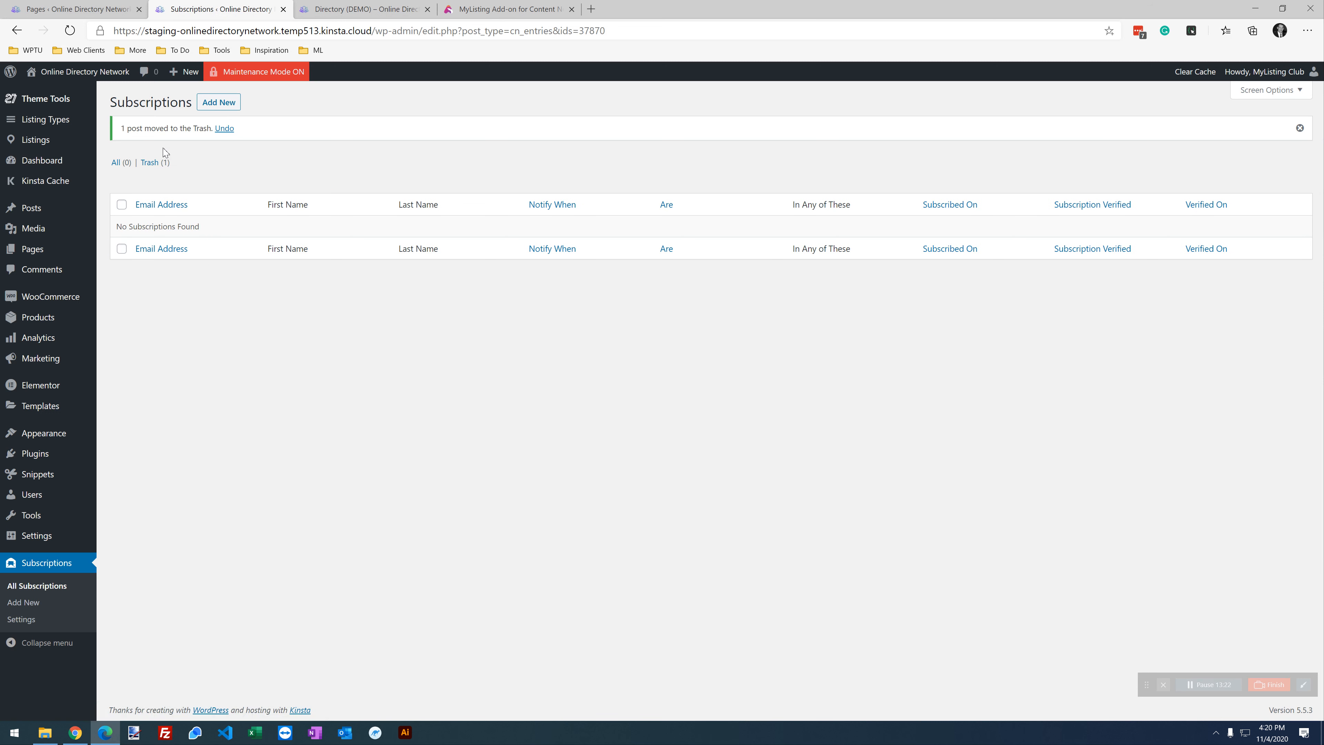
pyautogui.click(152, 162)
pyautogui.click(392, 147)
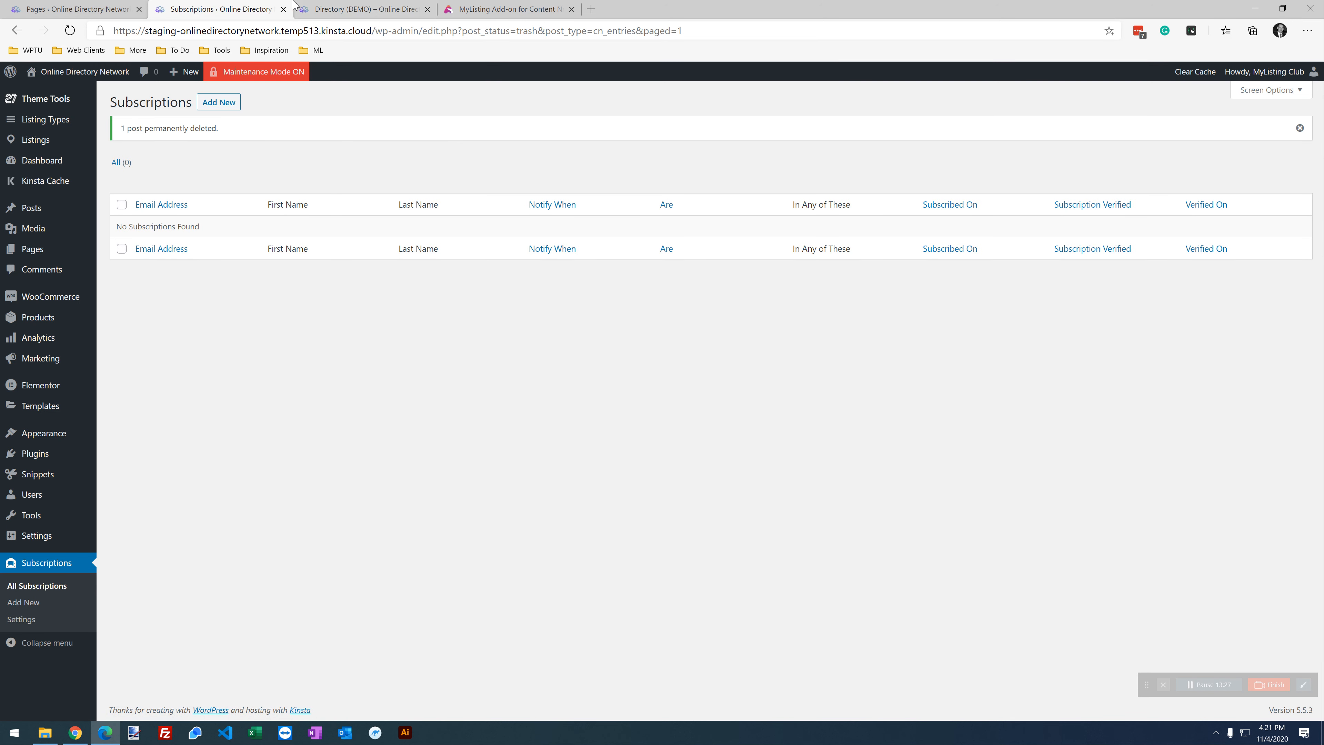
# On the Directory (DEMO) listing, create a listing notification subscription for the Directory listing type, accepting the privacy policy.
pyautogui.click(375, 9)
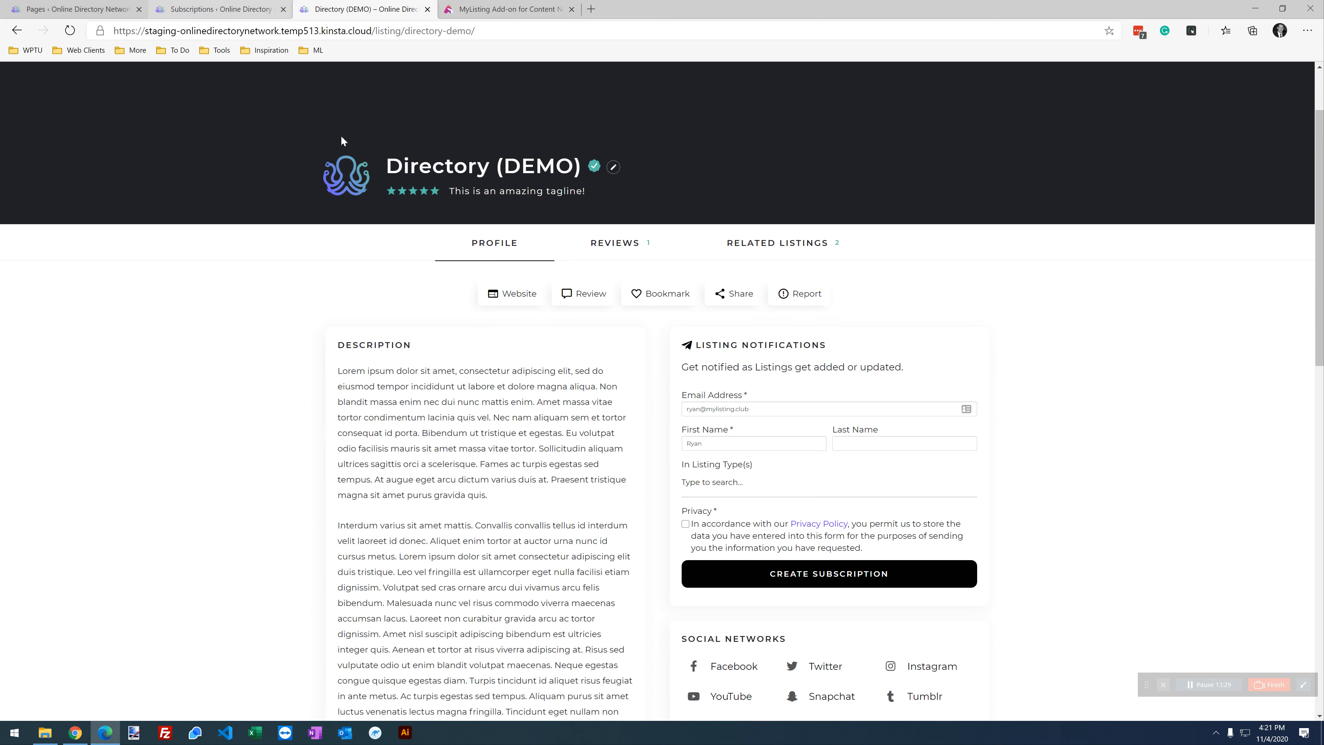
pyautogui.click(752, 407)
pyautogui.click(732, 445)
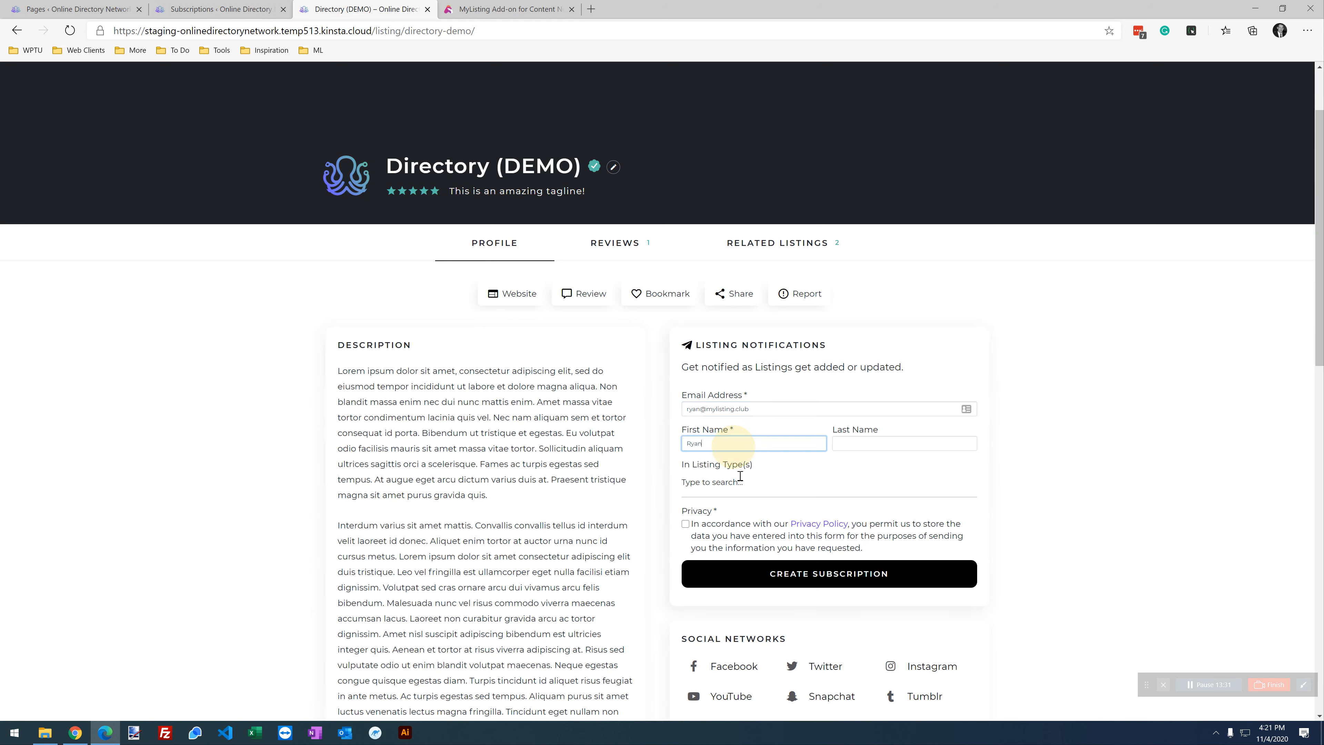
pyautogui.click(753, 488)
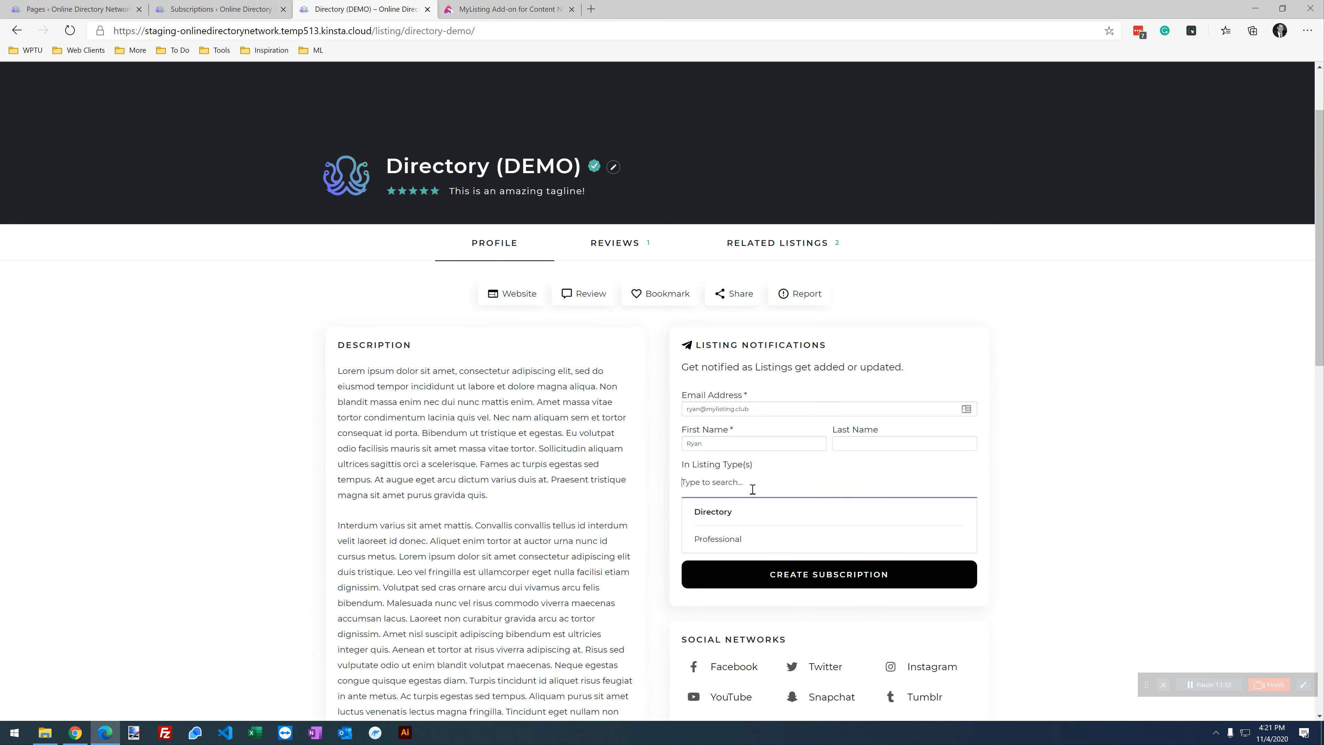
pyautogui.click(716, 512)
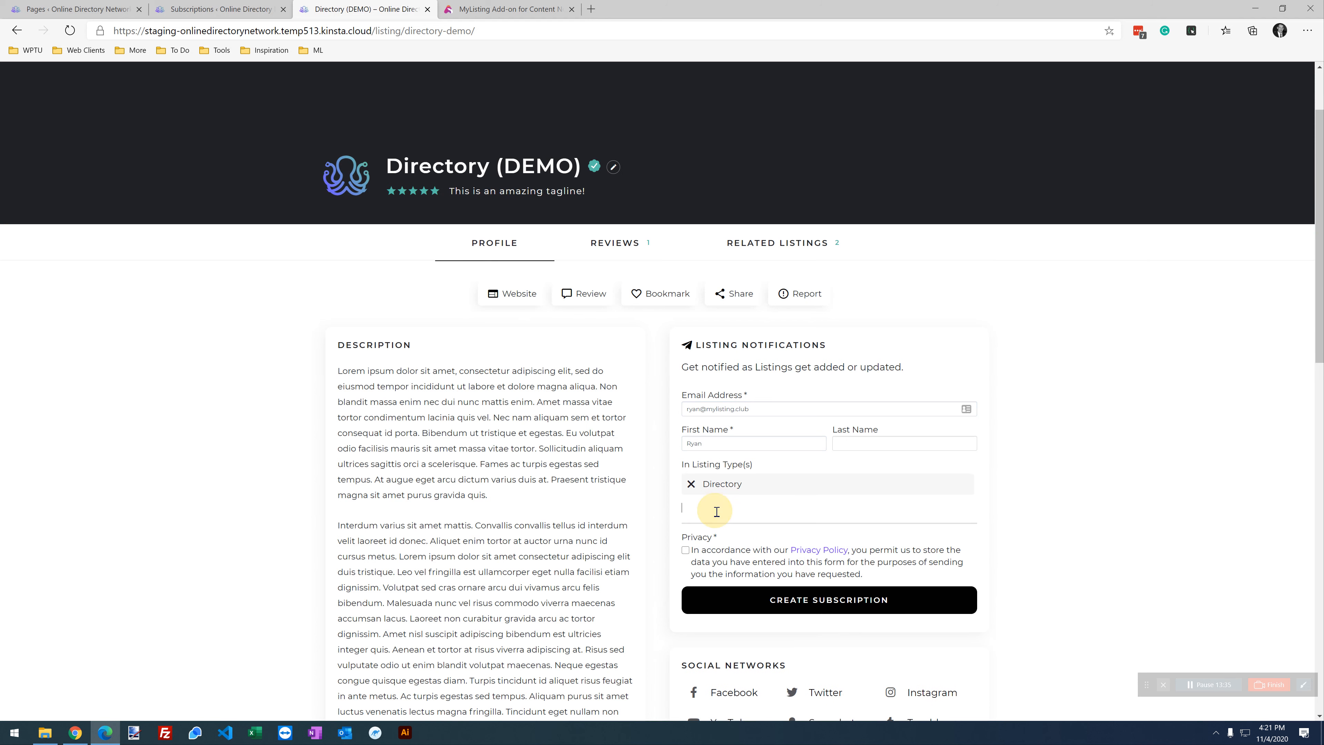
pyautogui.click(685, 549)
pyautogui.scroll(-4, 695, 553)
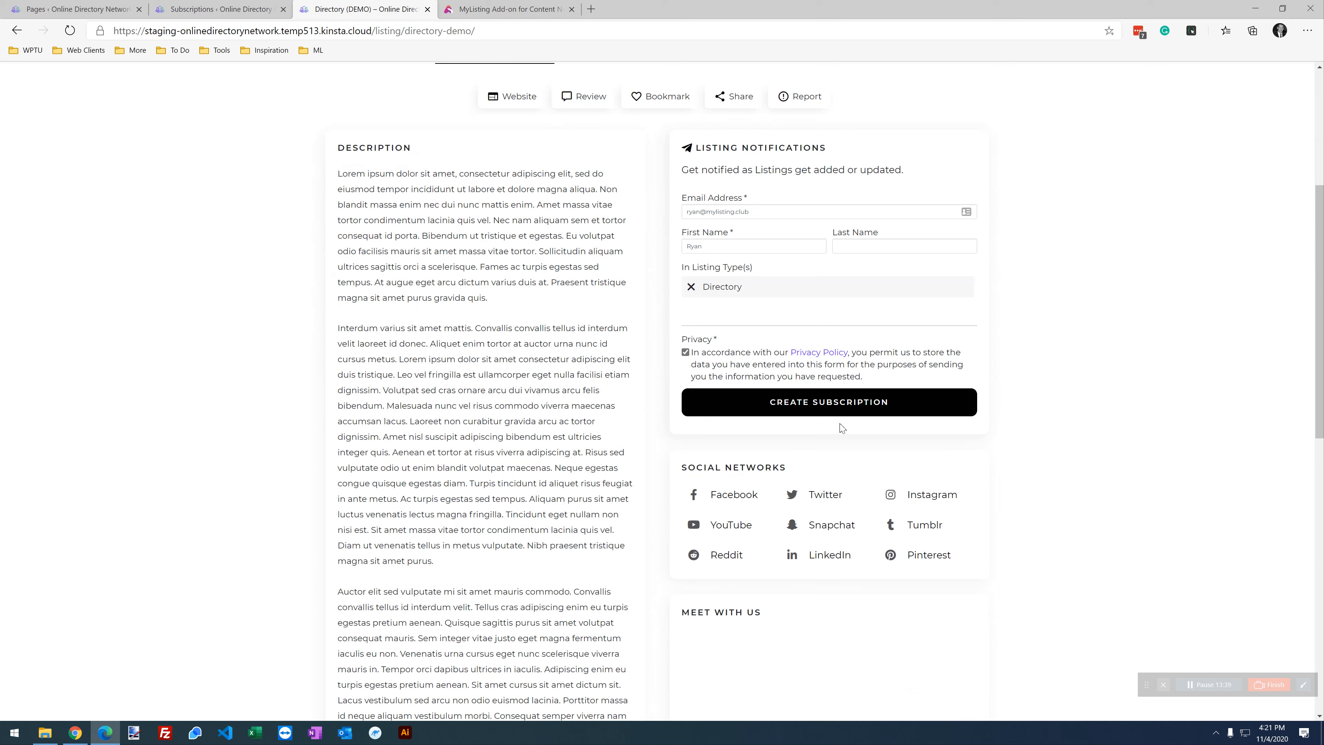
pyautogui.click(798, 408)
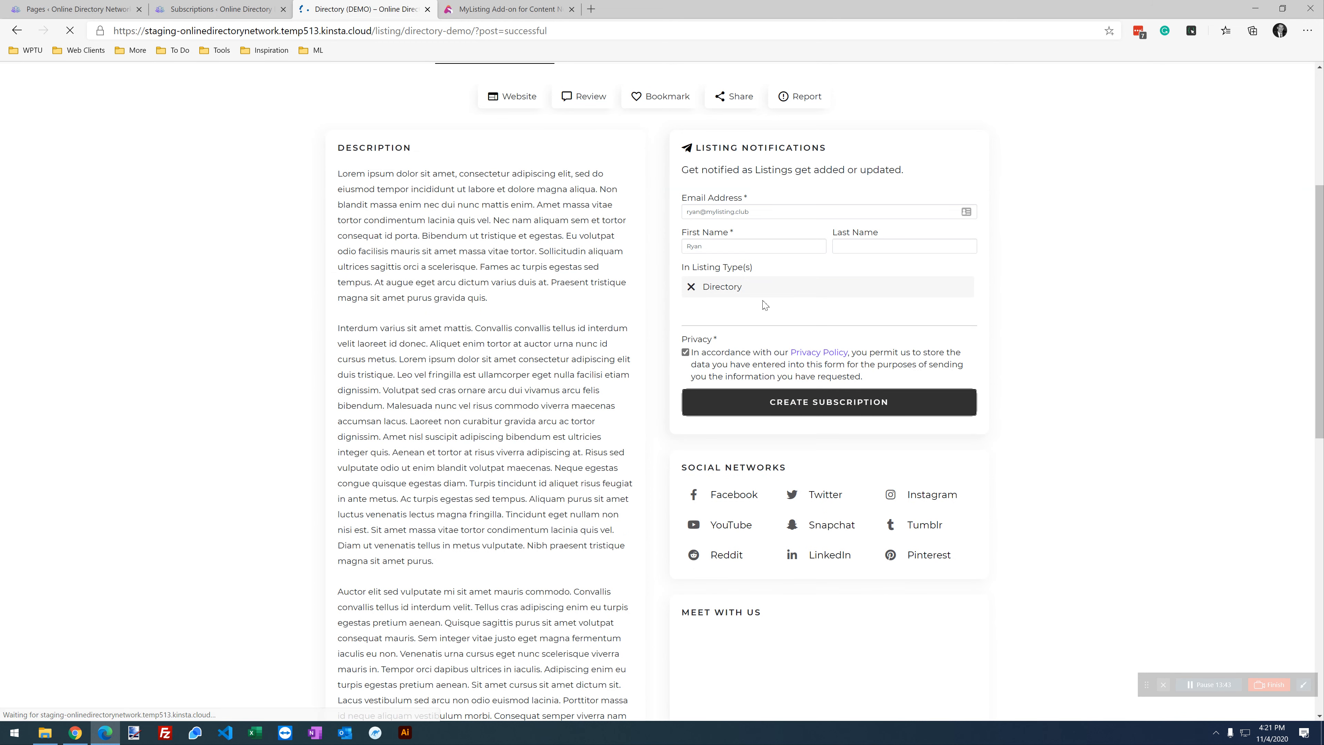
pyautogui.scroll(5, 841, 450)
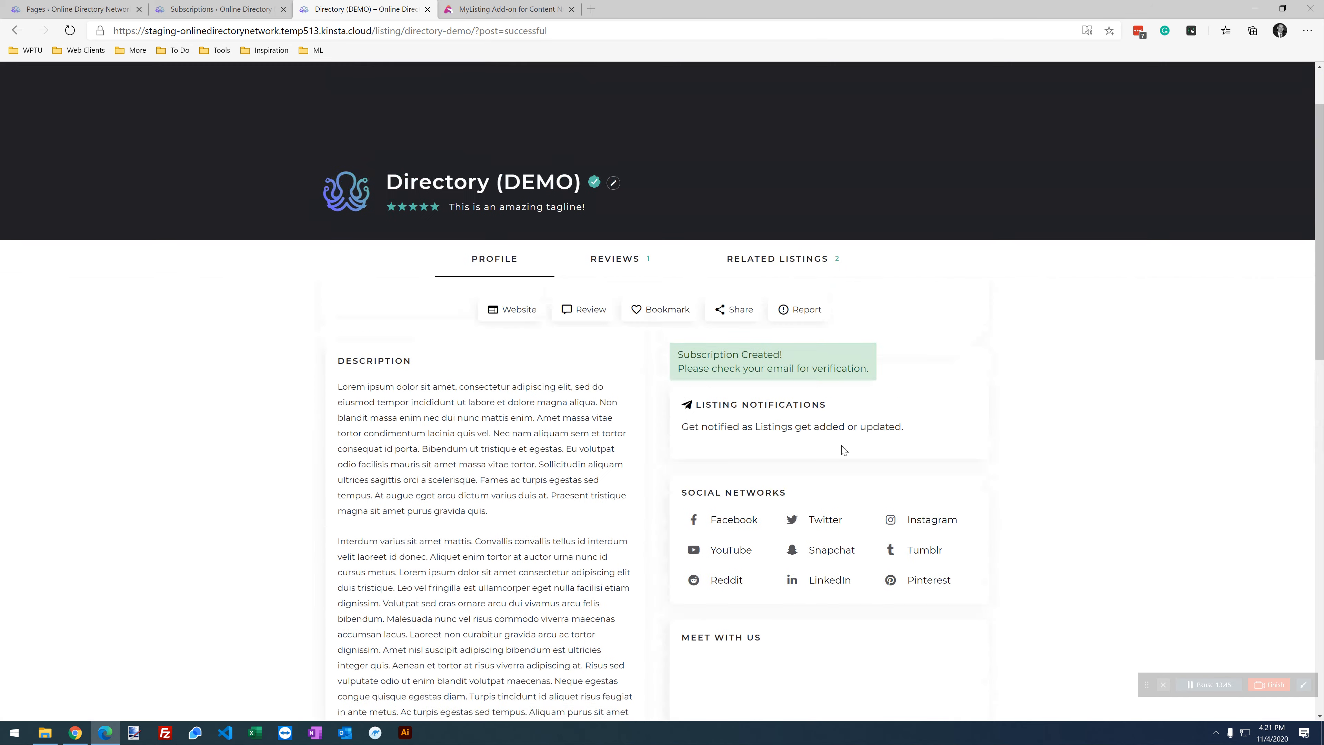
# Switch to the Content Notify guide in Chrome and search it for "css" to check the alignment rule, then return to Edge.
pyautogui.click(473, 5)
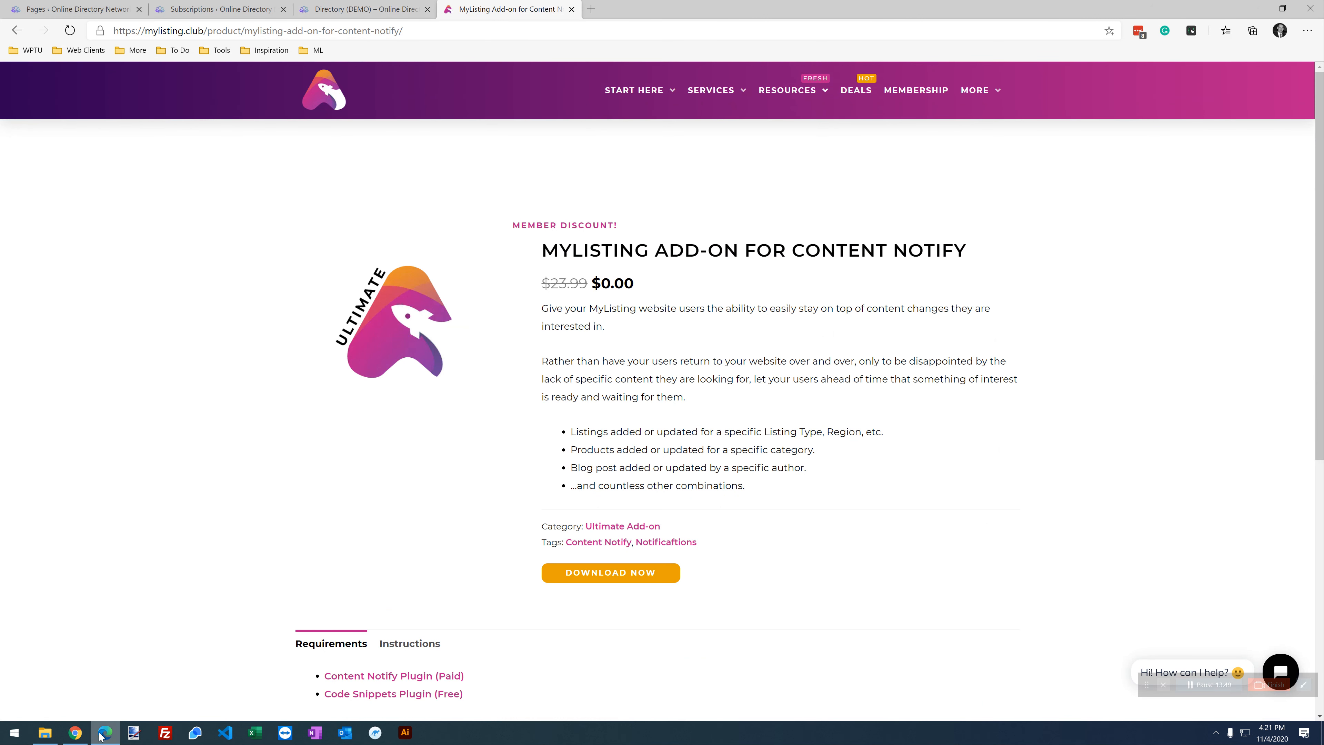
pyautogui.click(75, 732)
pyautogui.click(127, 544)
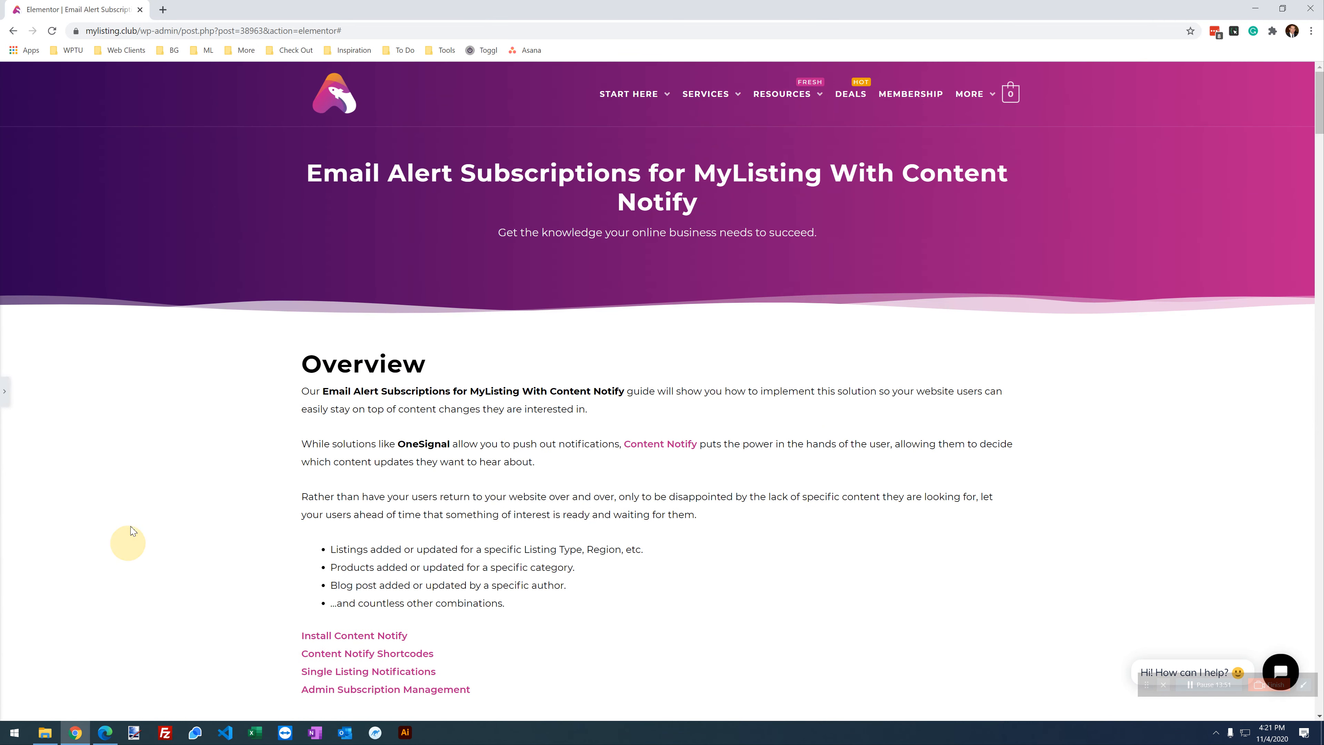
pyautogui.hotkey('ctrl', 'f')
pyautogui.write('css')
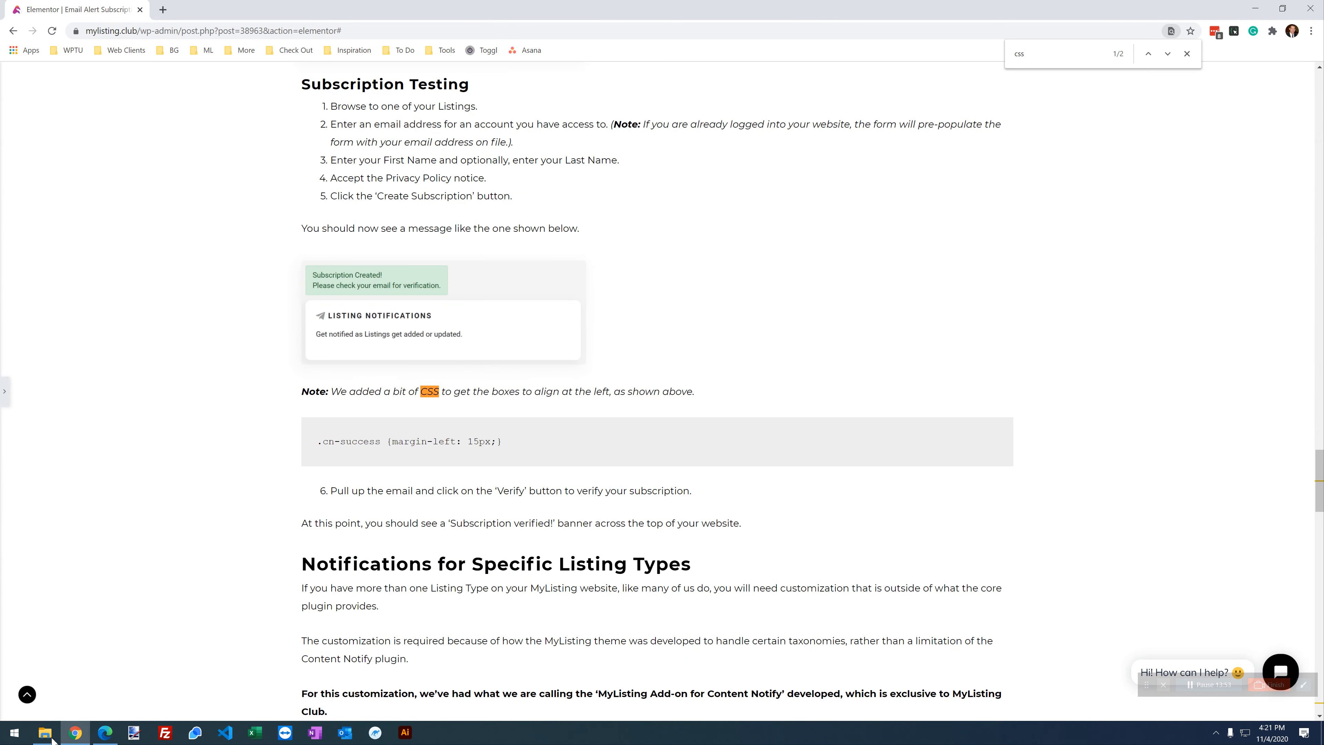
pyautogui.moveTo(524, 461); pyautogui.dragTo(325, 178)
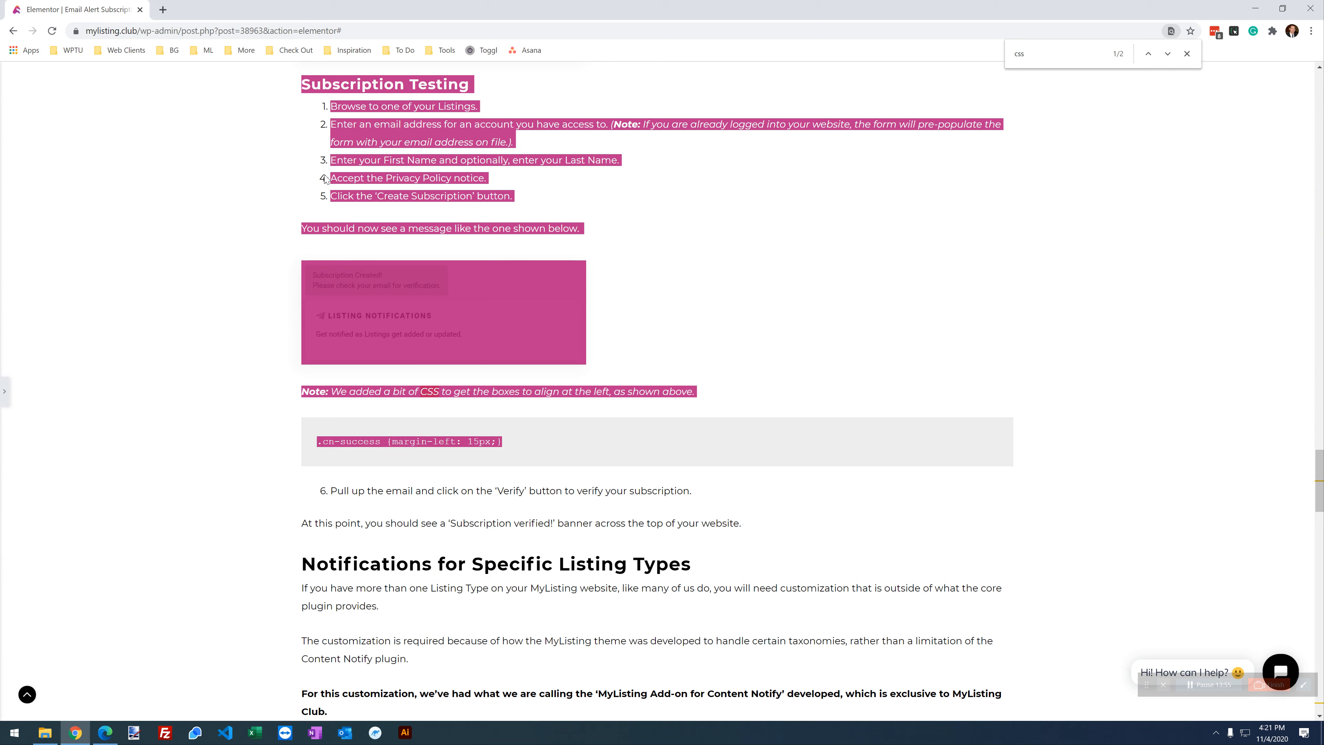
pyautogui.click(568, 448)
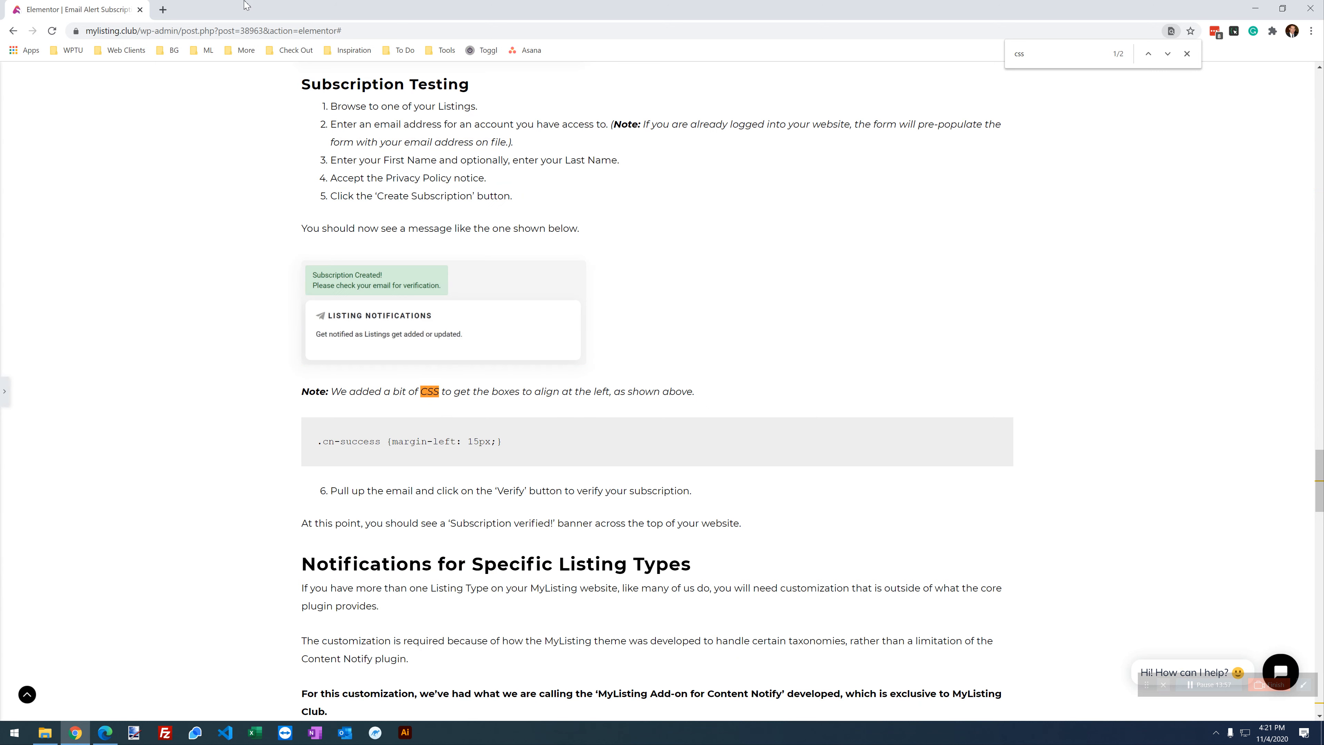
pyautogui.click(1254, 10)
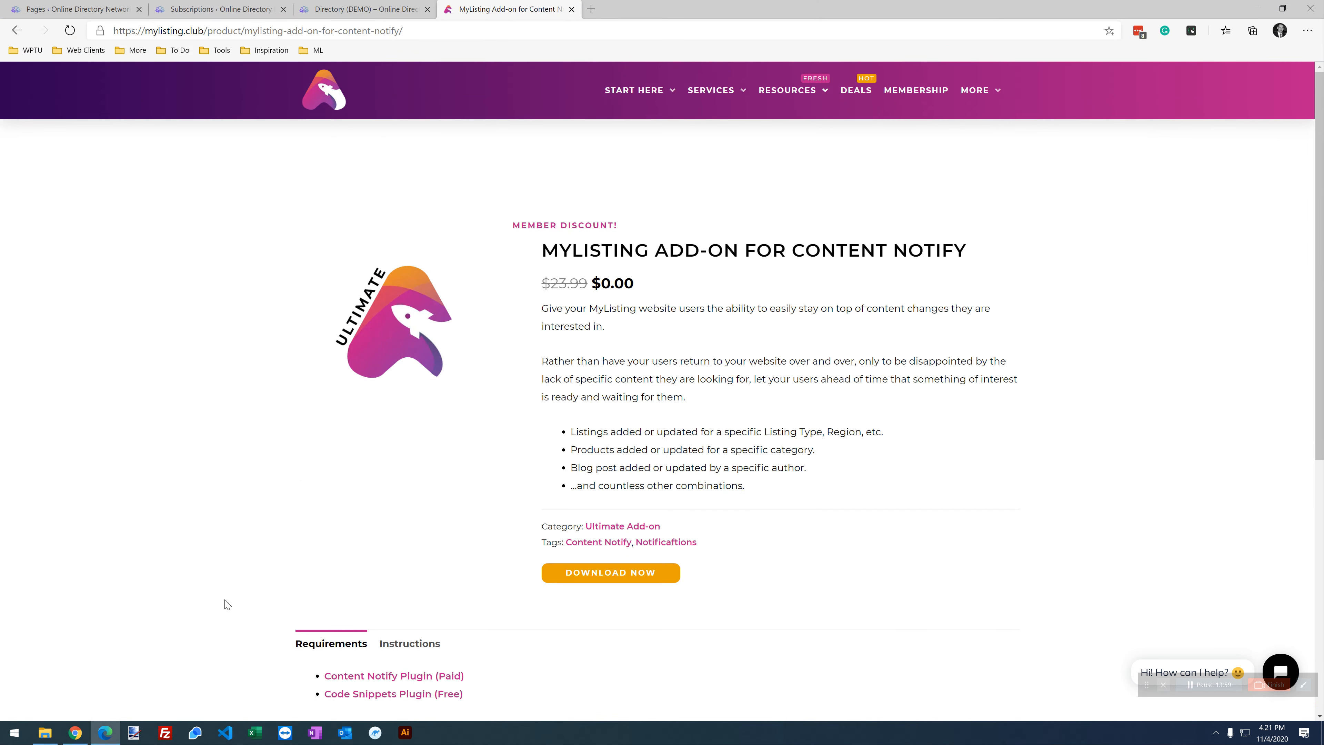
# Return to the Directory (DEMO) listing and examine how the subscription message sits above the Listing Notifications block.
pyautogui.click(278, 6)
pyautogui.click(364, 9)
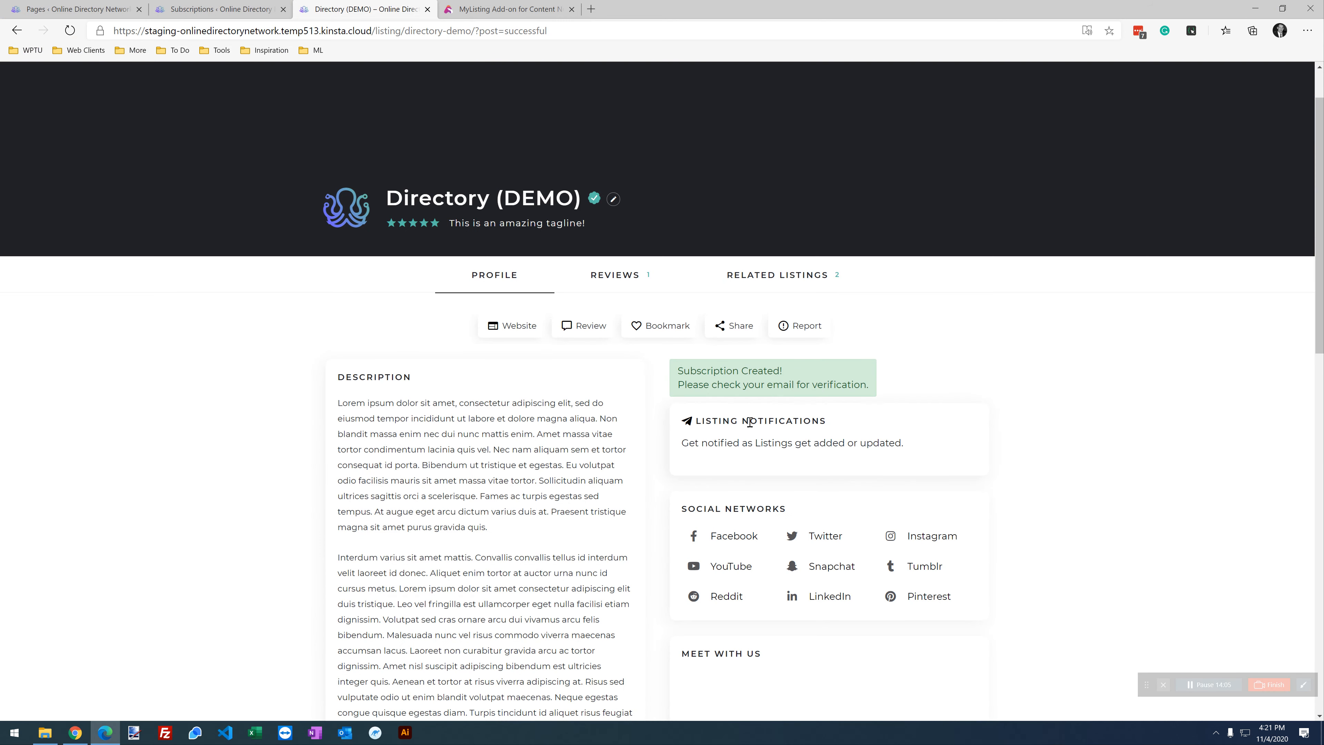
pyautogui.scroll(-2, 549, 415)
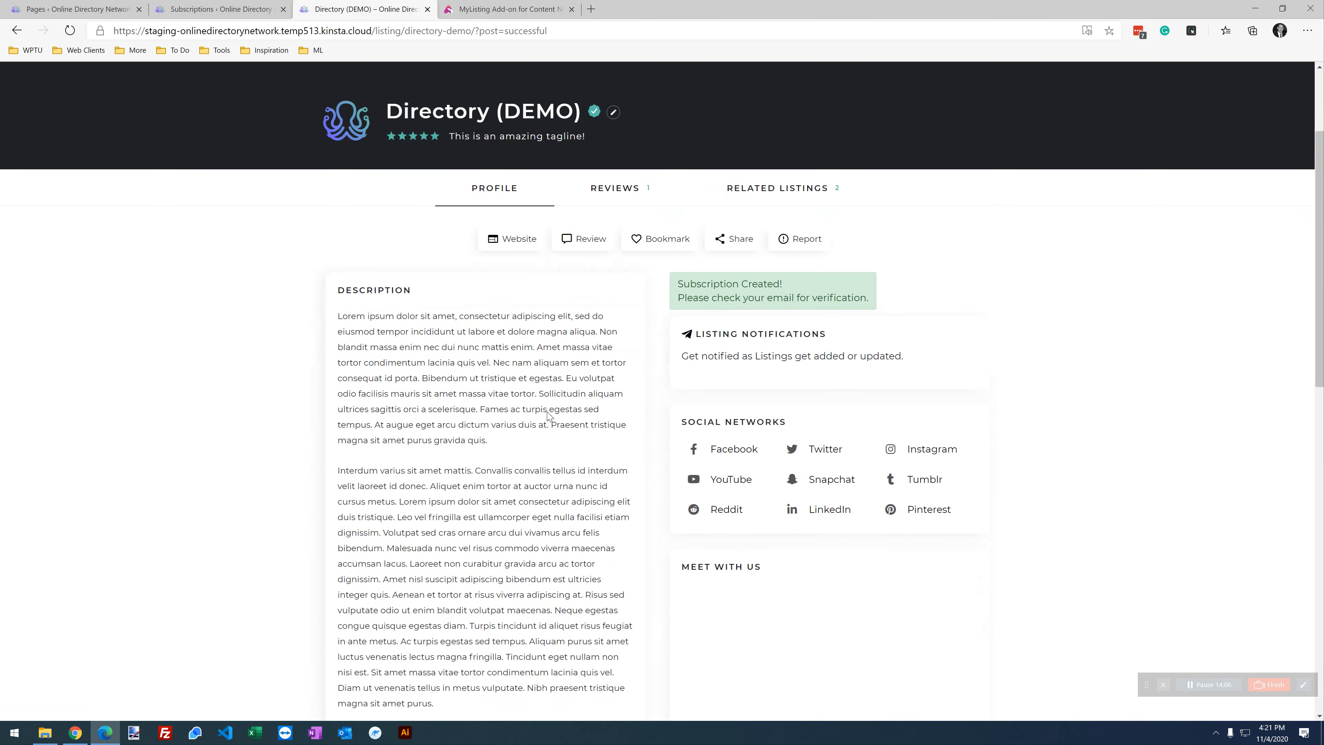
pyautogui.scroll(3, 829, 354)
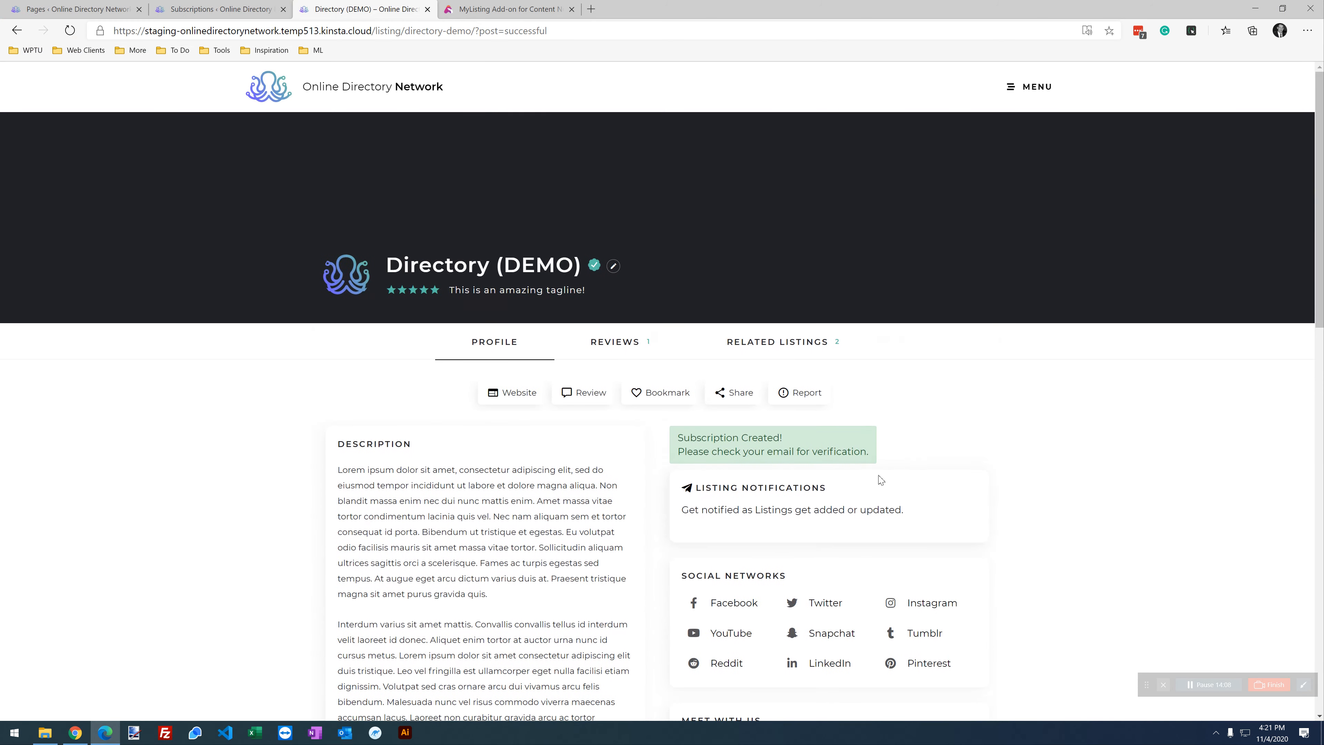
pyautogui.scroll(-15, 865, 456)
pyautogui.scroll(9, 863, 455)
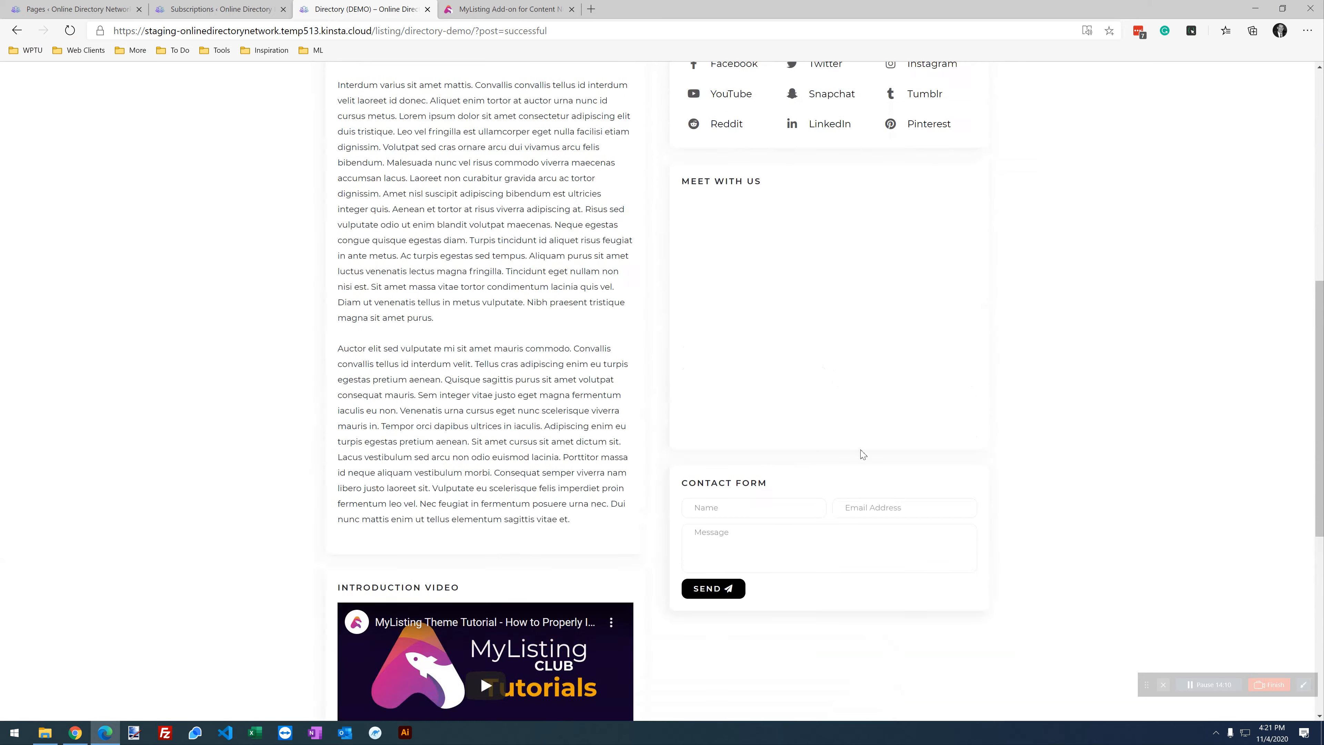
pyautogui.scroll(4, 863, 455)
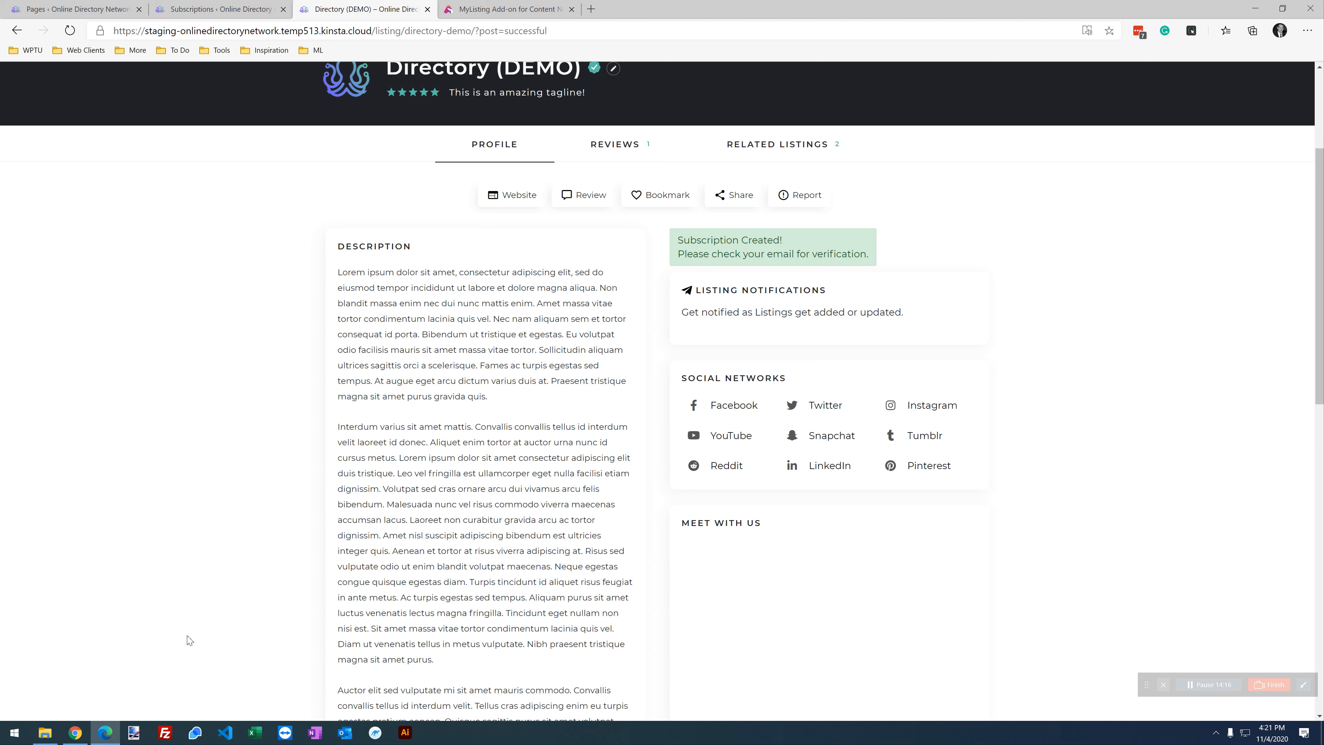
# Switch to Outlook and look for the verification email, opening the Junk Email folder of the account used to subscribe.
pyautogui.click(346, 733)
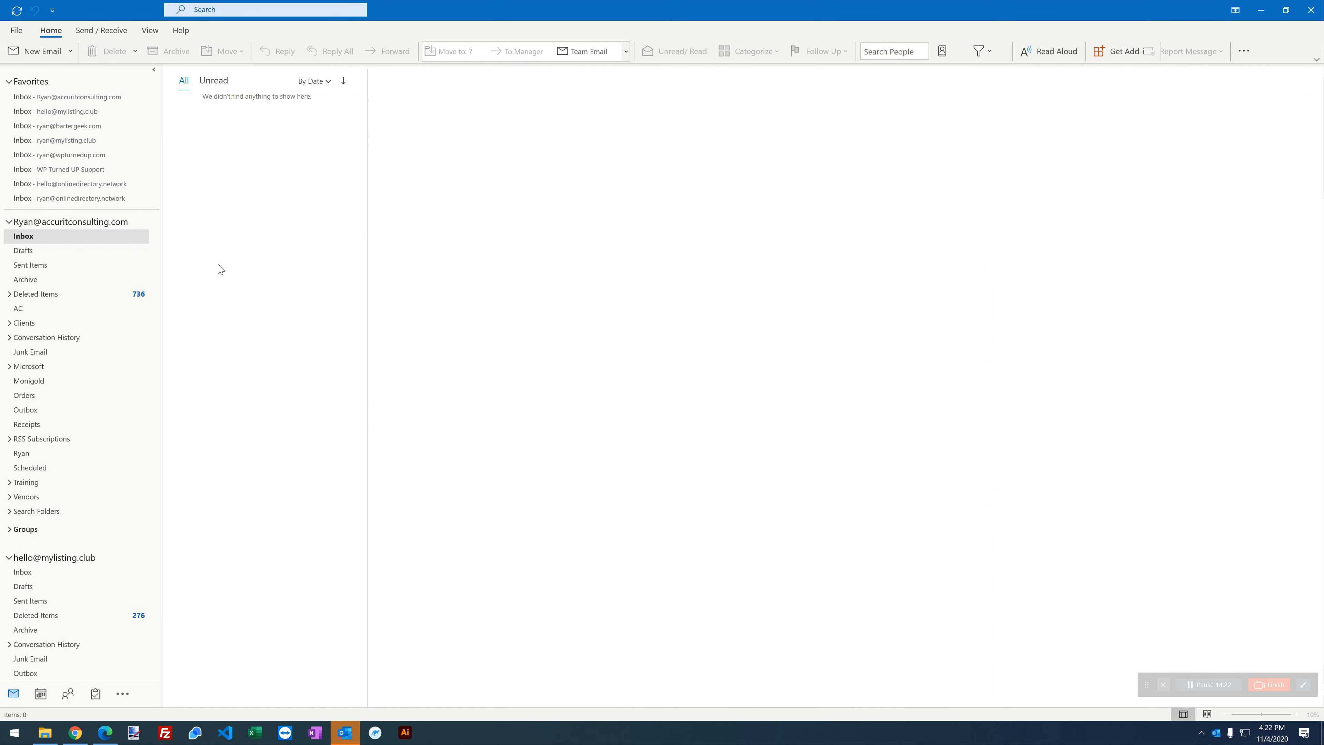
pyautogui.scroll(-5, 82, 516)
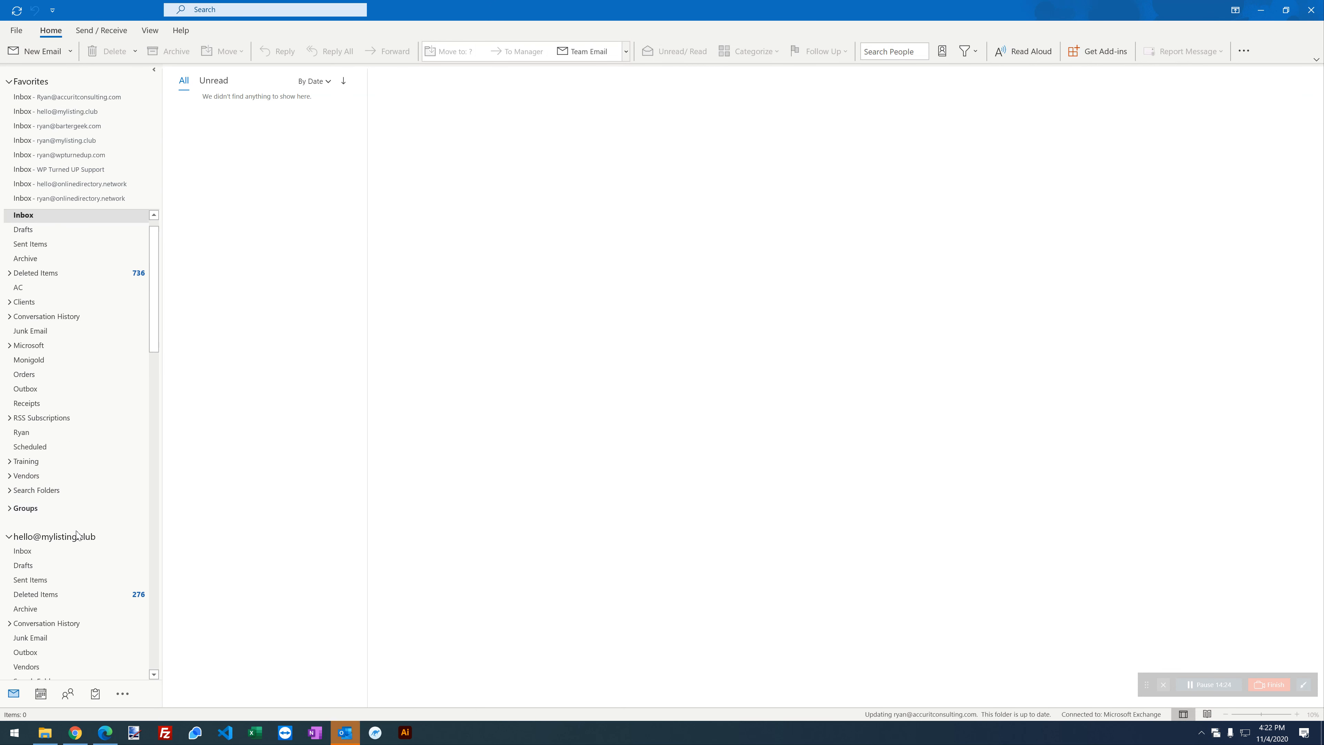
pyautogui.scroll(-9, 54, 558)
pyautogui.scroll(-8, 54, 558)
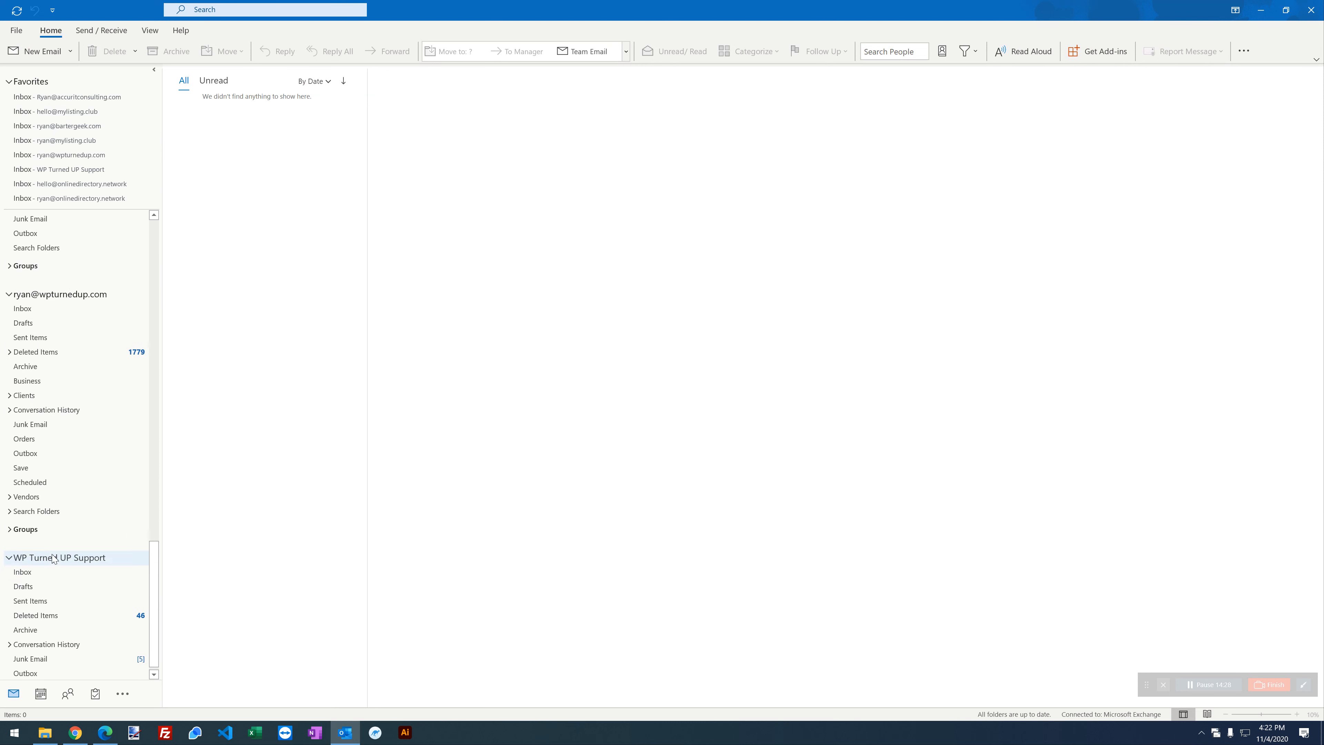
pyautogui.scroll(20, 53, 553)
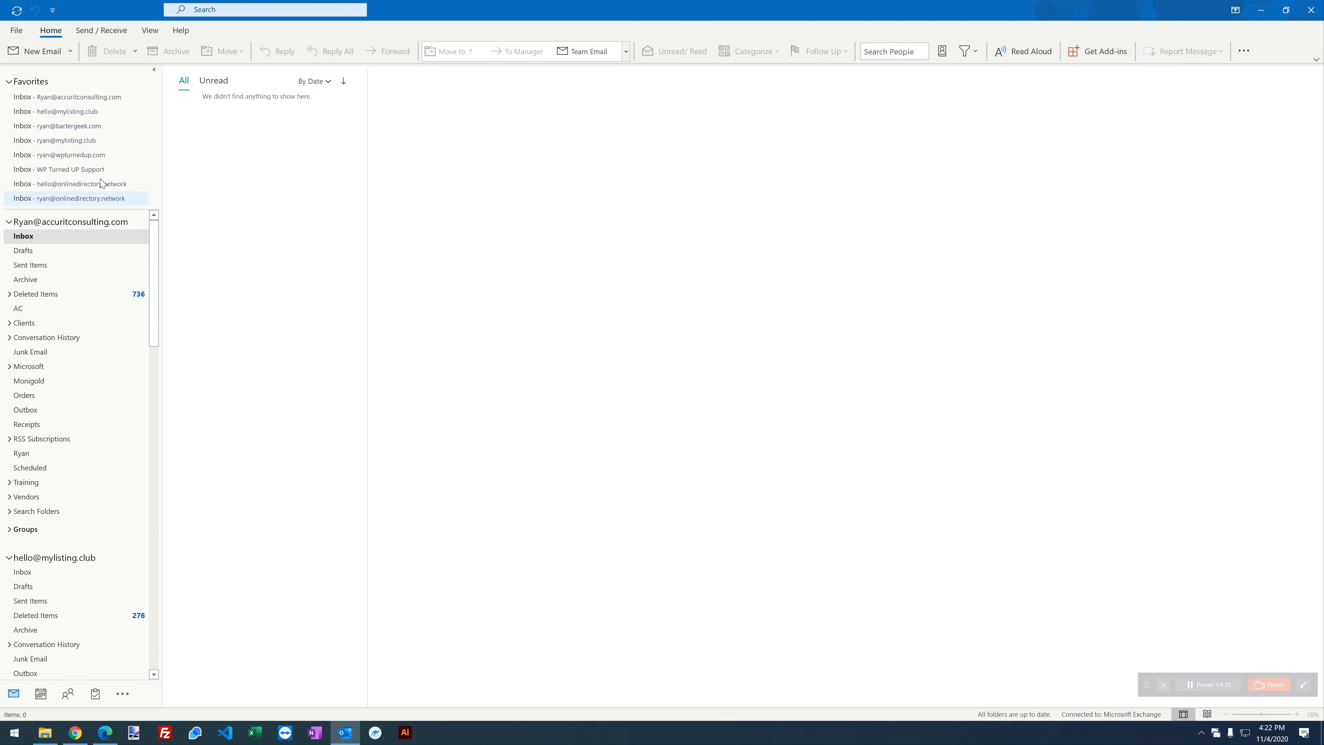
pyautogui.click(85, 143)
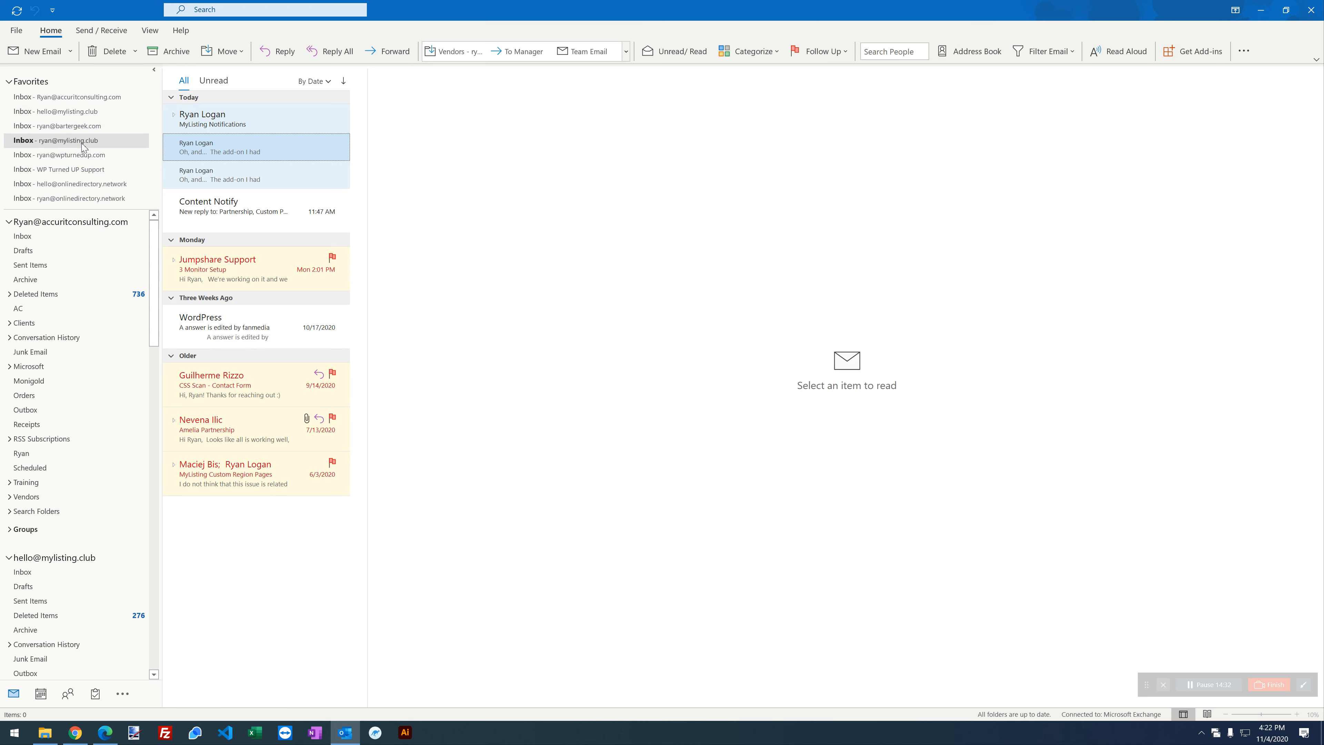
pyautogui.scroll(-8, 50, 458)
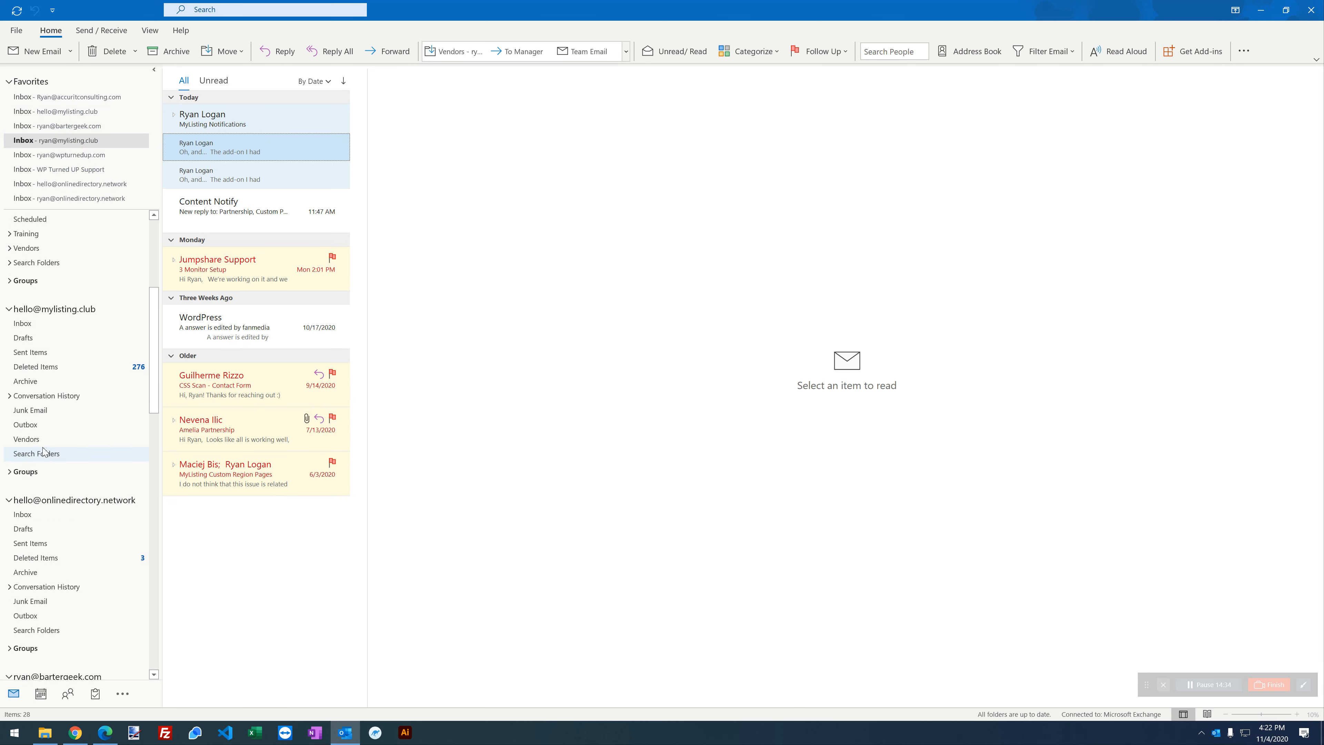
pyautogui.scroll(-1, 38, 446)
pyautogui.scroll(-15, 39, 443)
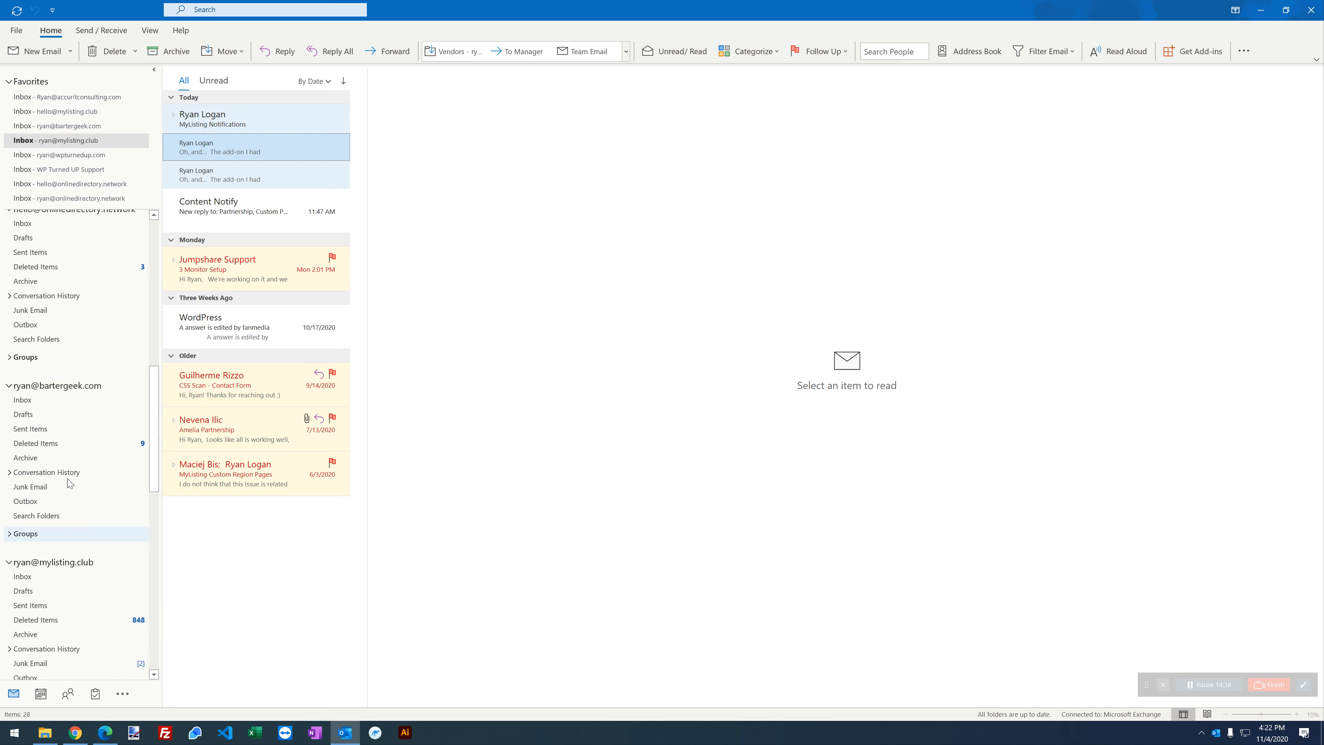
pyautogui.click(63, 247)
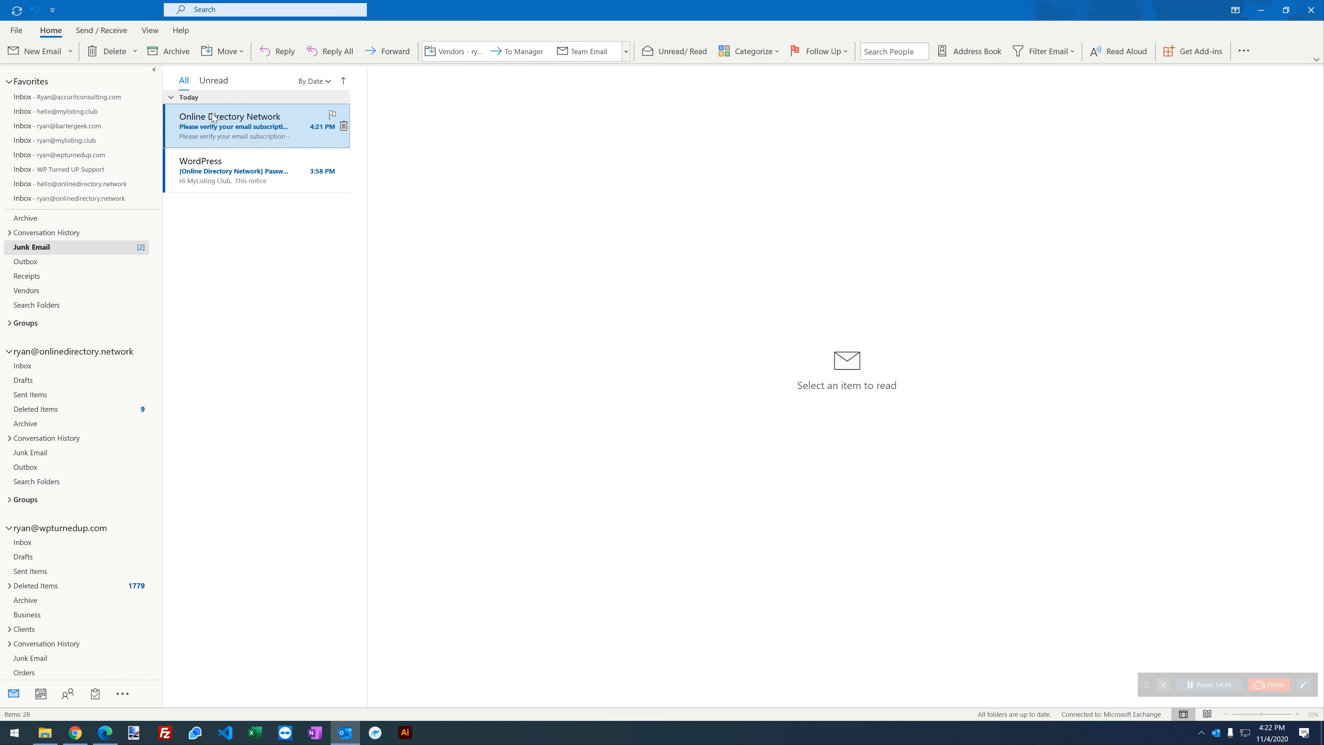
# Mark the Online Directory Network verification email as not junk, confirming its move back to the inbox.
pyautogui.rightClick(251, 125)
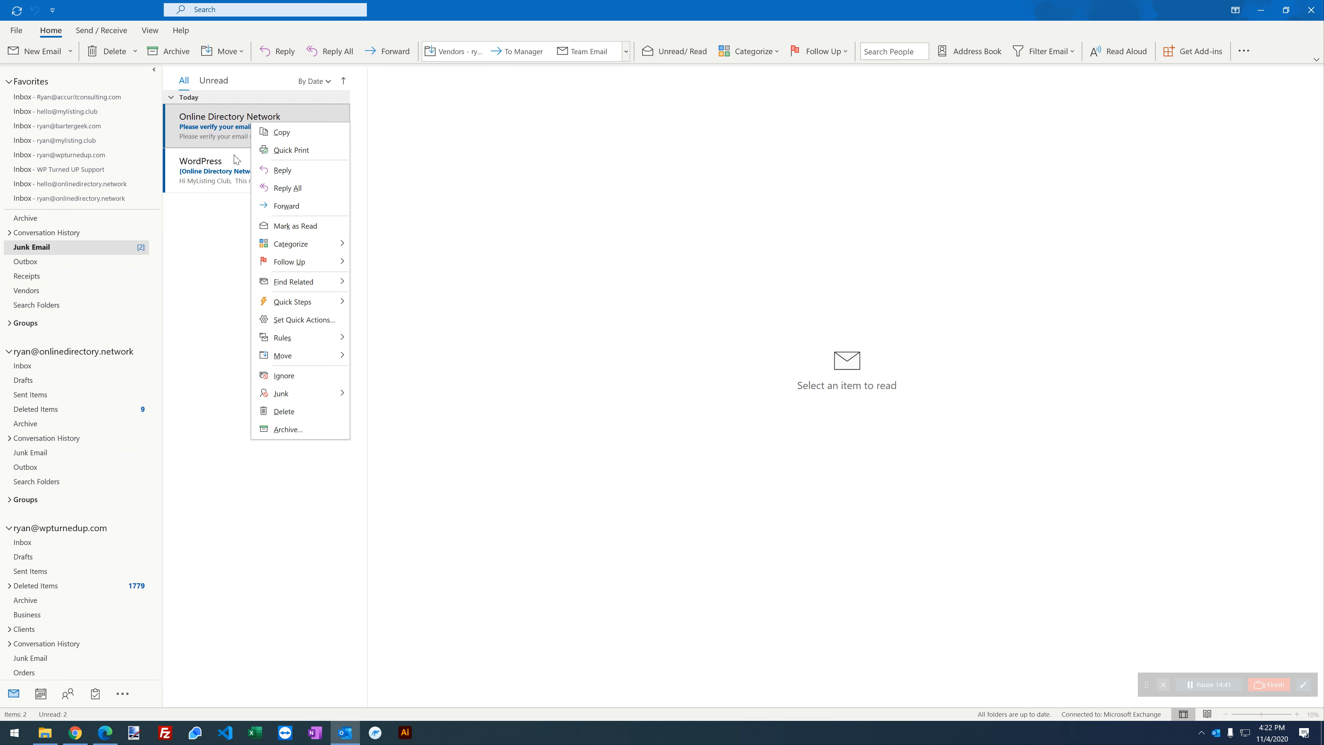
pyautogui.scroll(3, 108, 295)
pyautogui.scroll(-2, 108, 296)
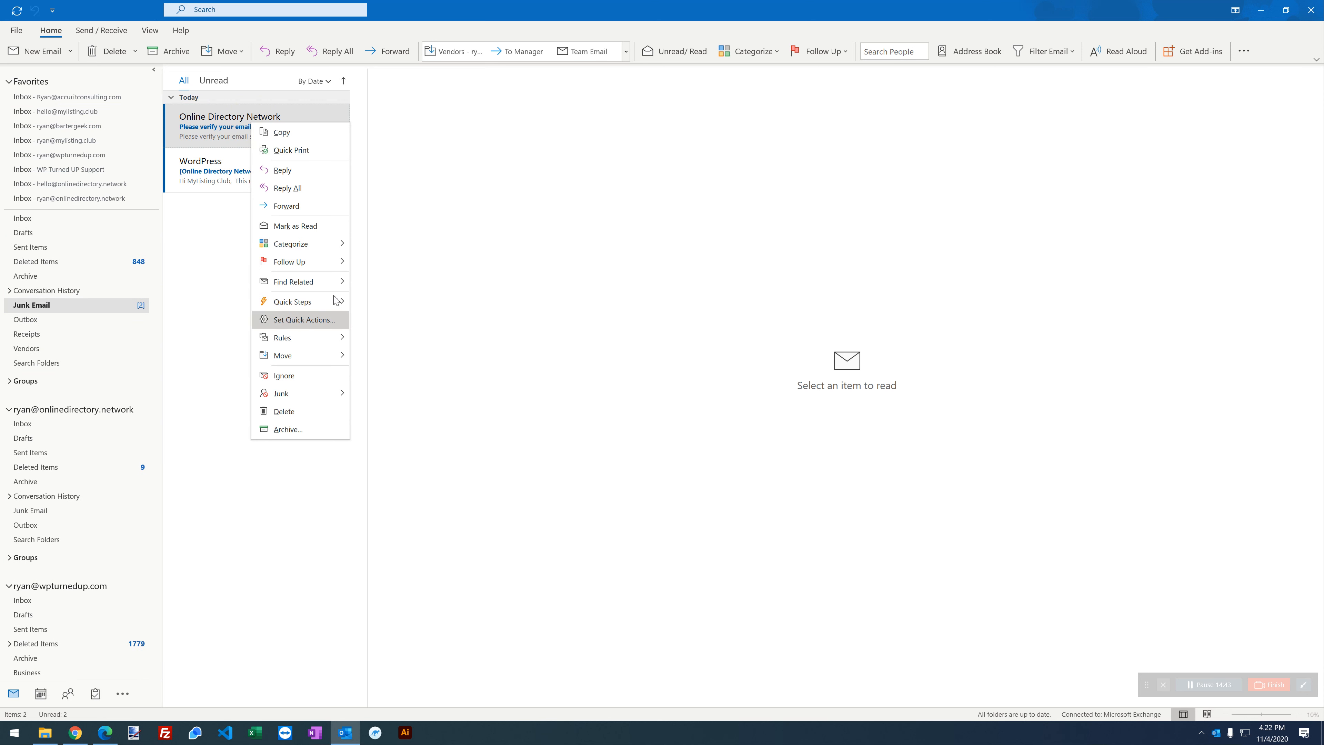
pyautogui.moveTo(303, 393)
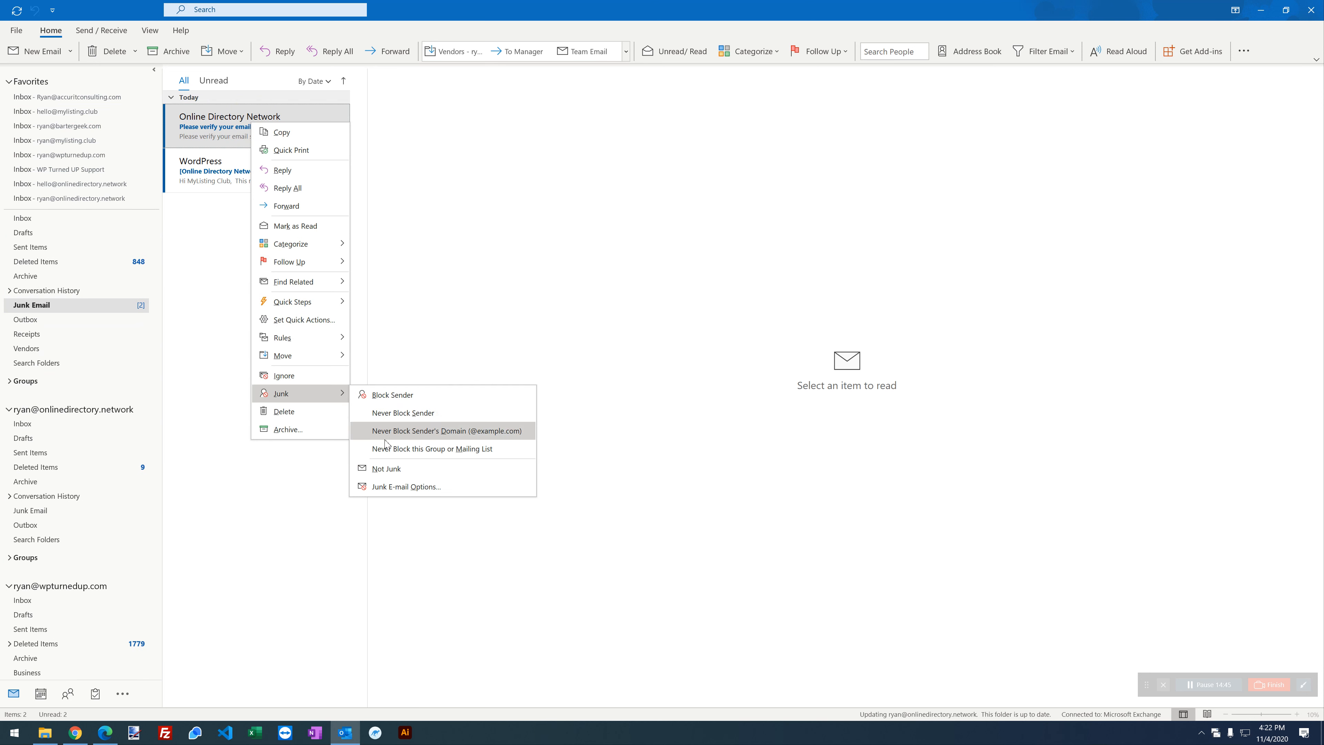
pyautogui.click(415, 469)
pyautogui.click(725, 386)
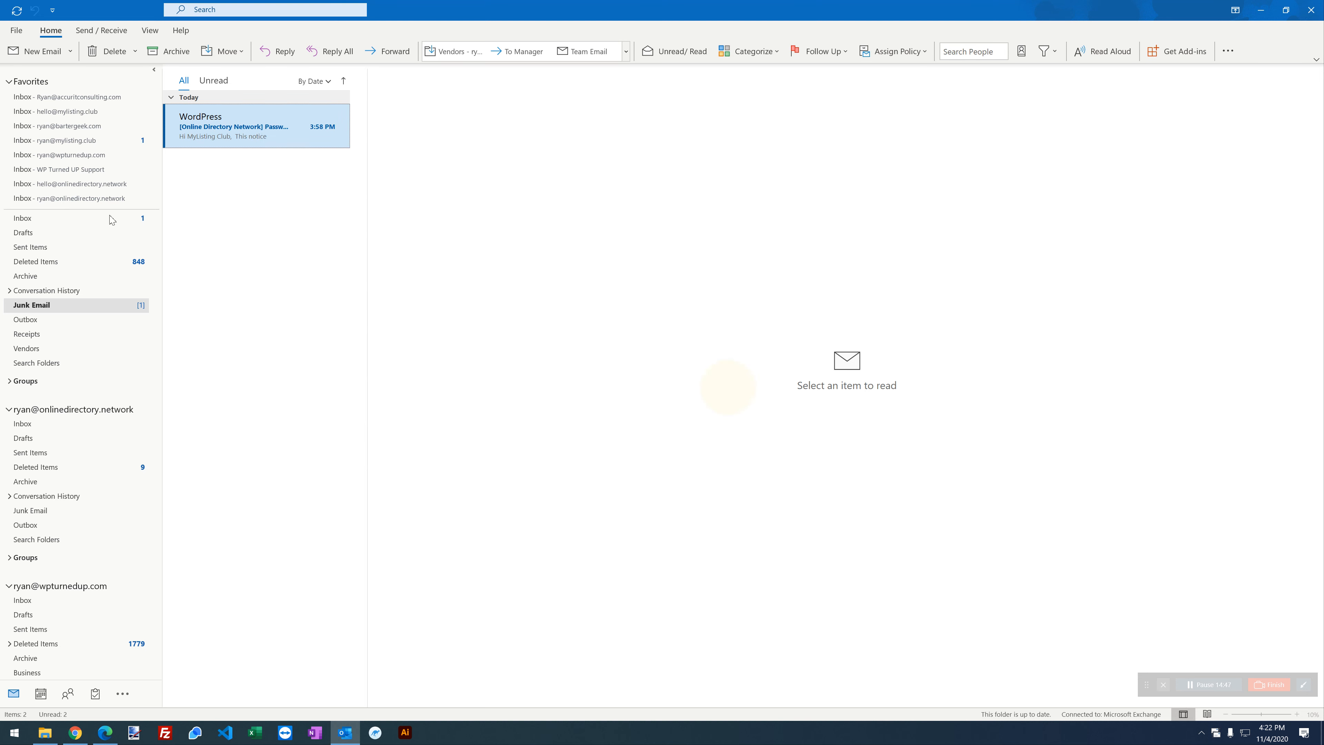
# Open the subscription verification email from the subscriber's inbox and examine its logo, sender notices and subscription details.
pyautogui.click(79, 140)
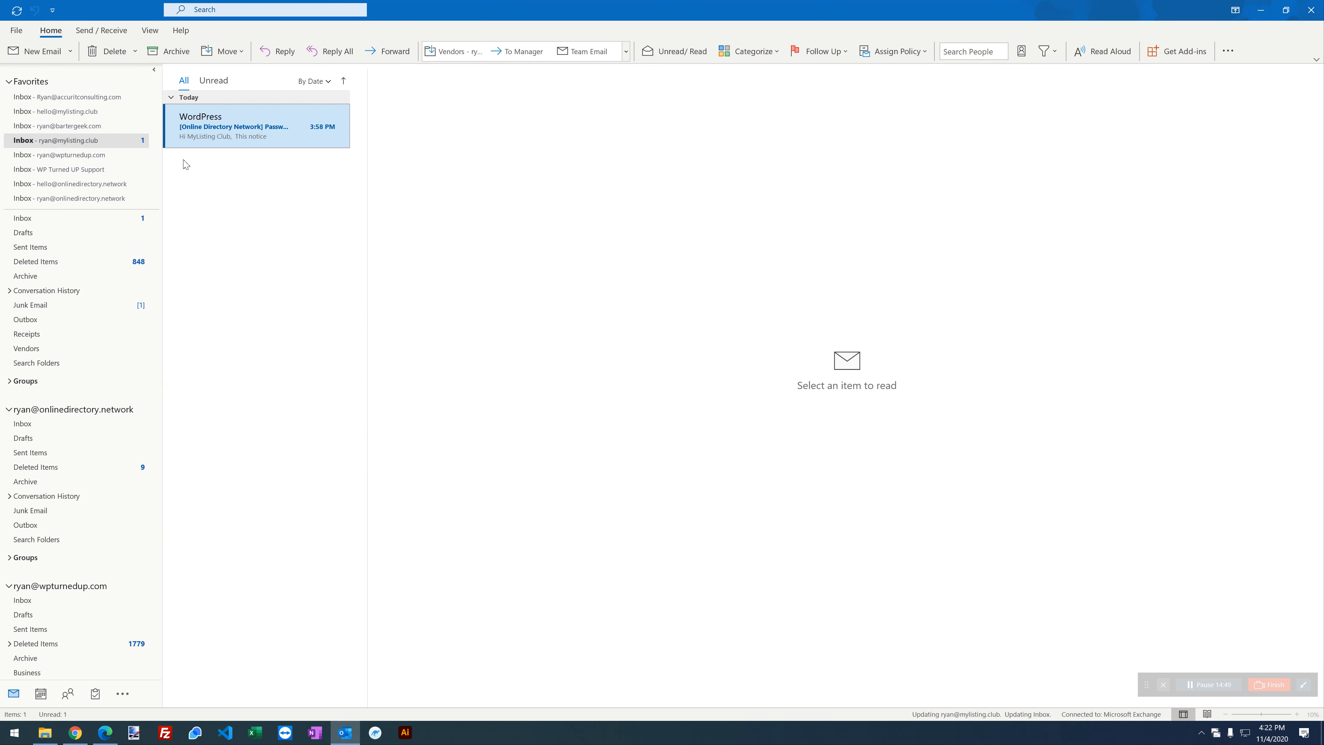
pyautogui.doubleClick(216, 129)
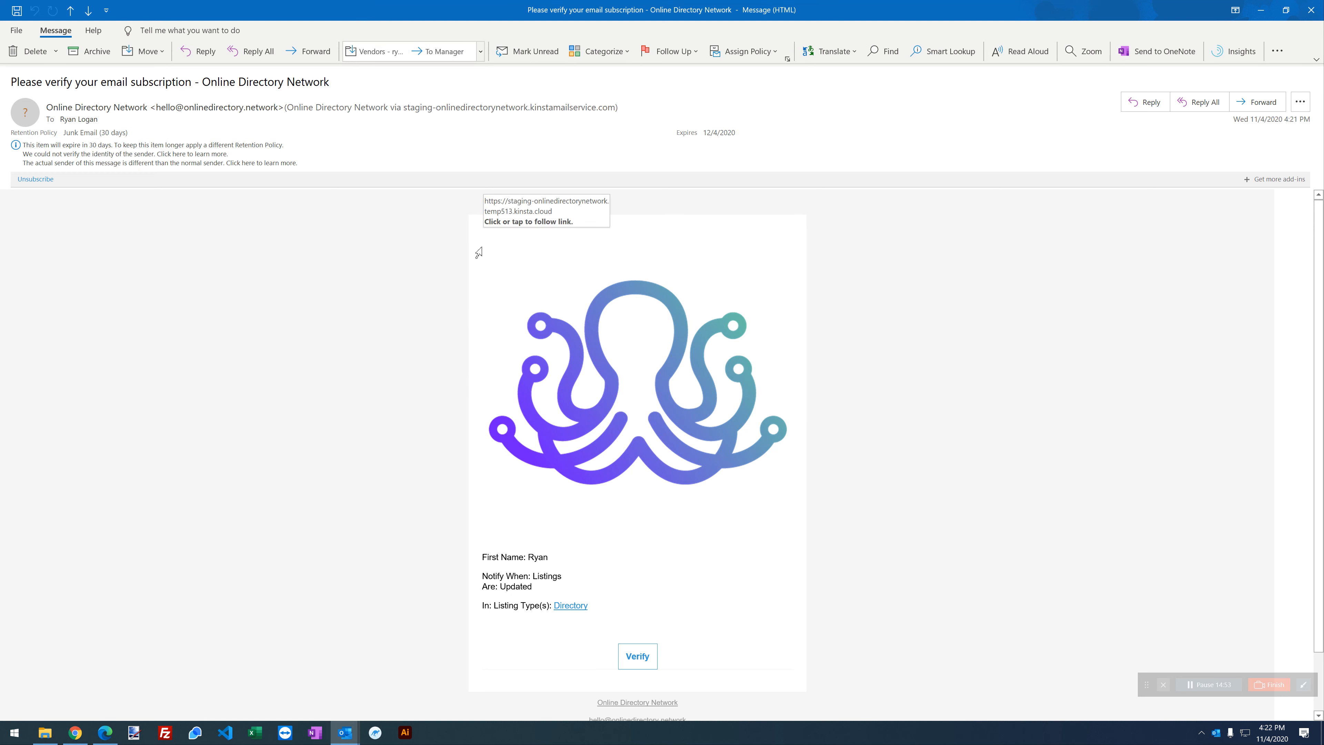
pyautogui.scroll(-1, 307, 378)
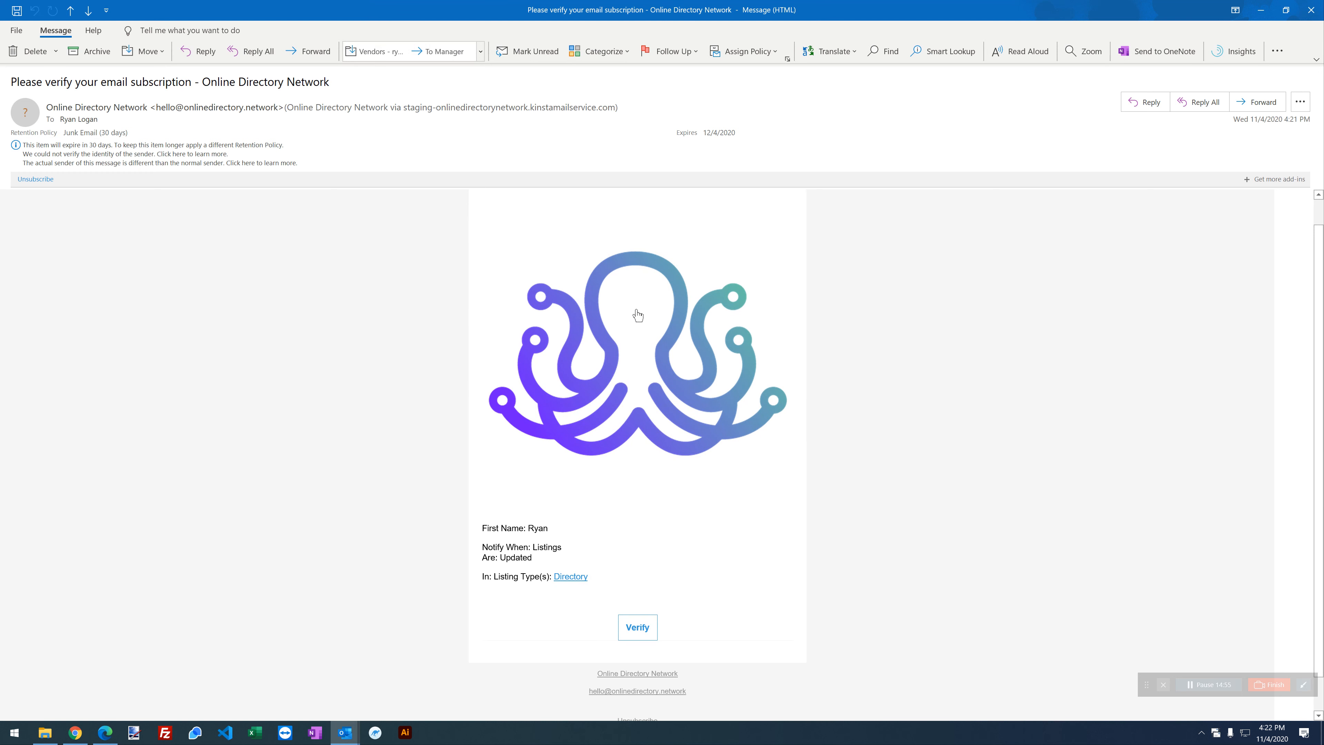
pyautogui.scroll(1, 208, 388)
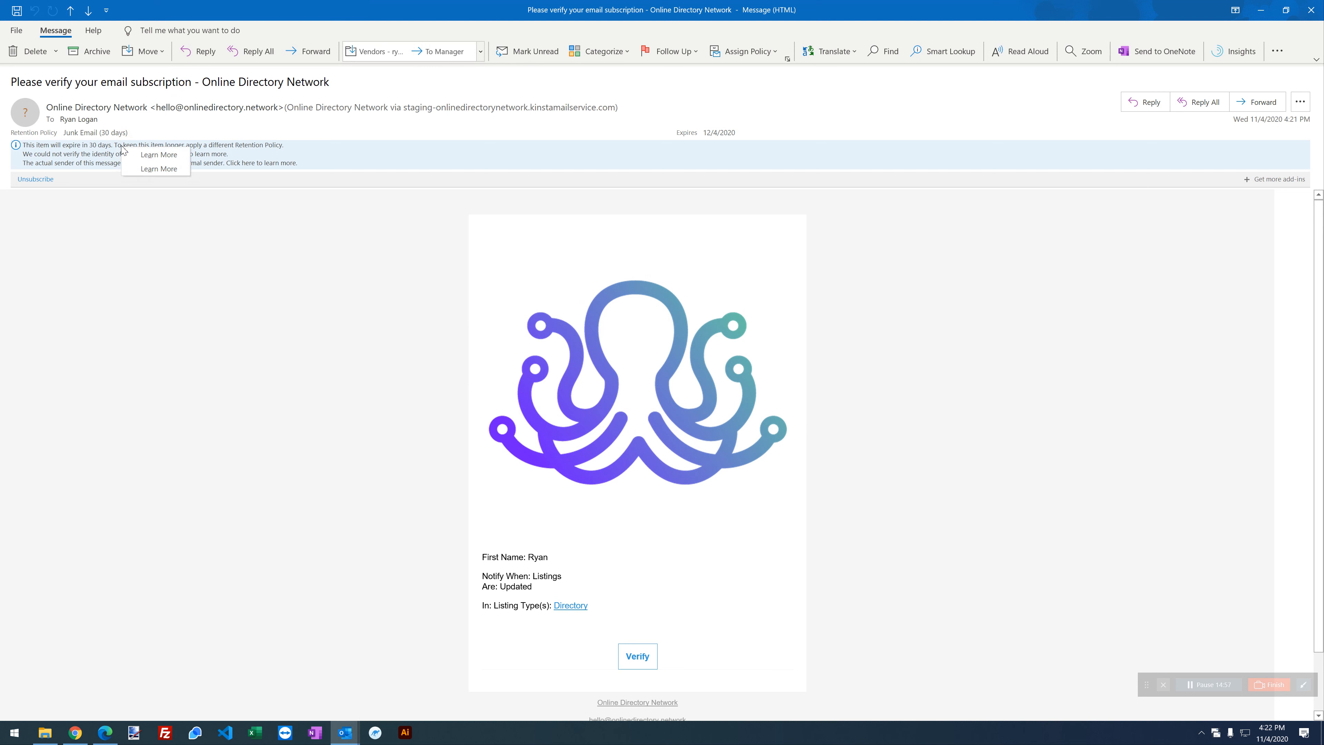
pyautogui.click(163, 320)
pyautogui.scroll(-1, 547, 514)
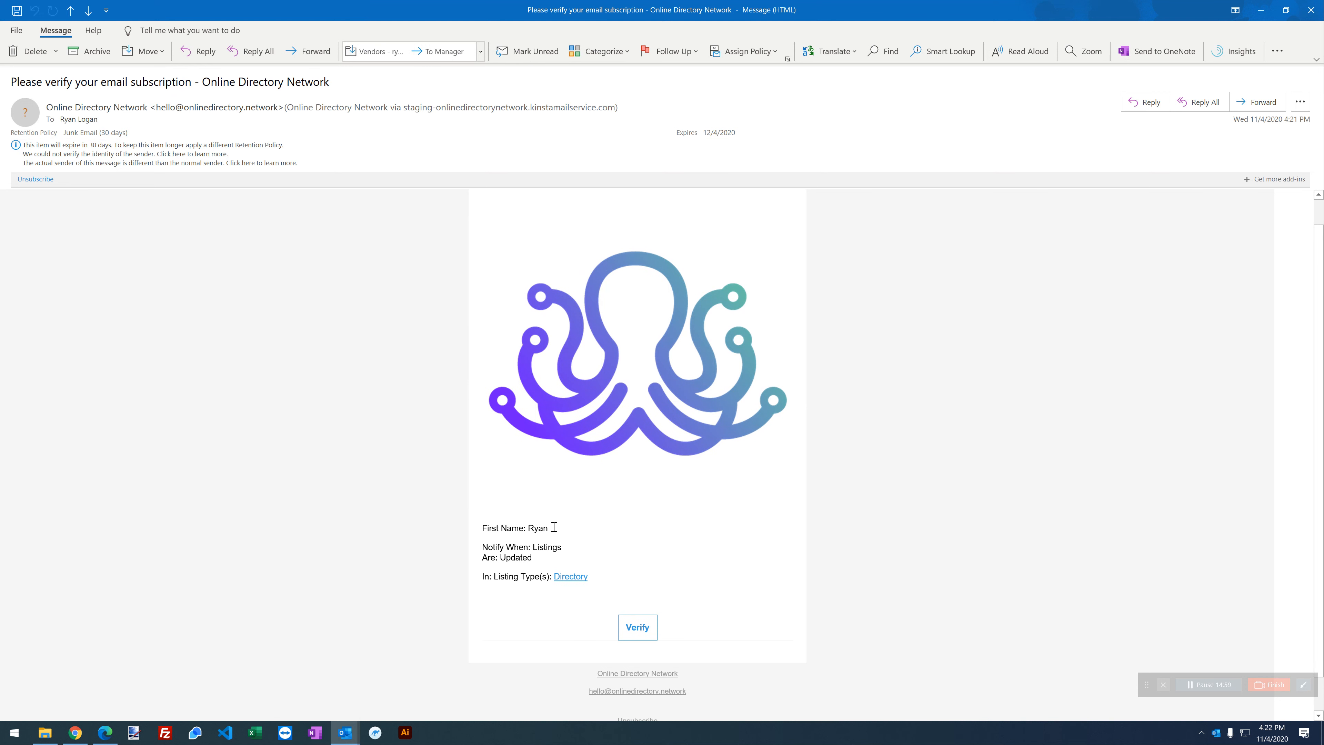
# Review the first name, notification settings and listing type in the verification email, and follow its Verify link.
pyautogui.moveTo(554, 527); pyautogui.dragTo(469, 524)
pyautogui.moveTo(567, 547); pyautogui.dragTo(458, 570)
pyautogui.click(602, 584)
pyautogui.click(695, 550)
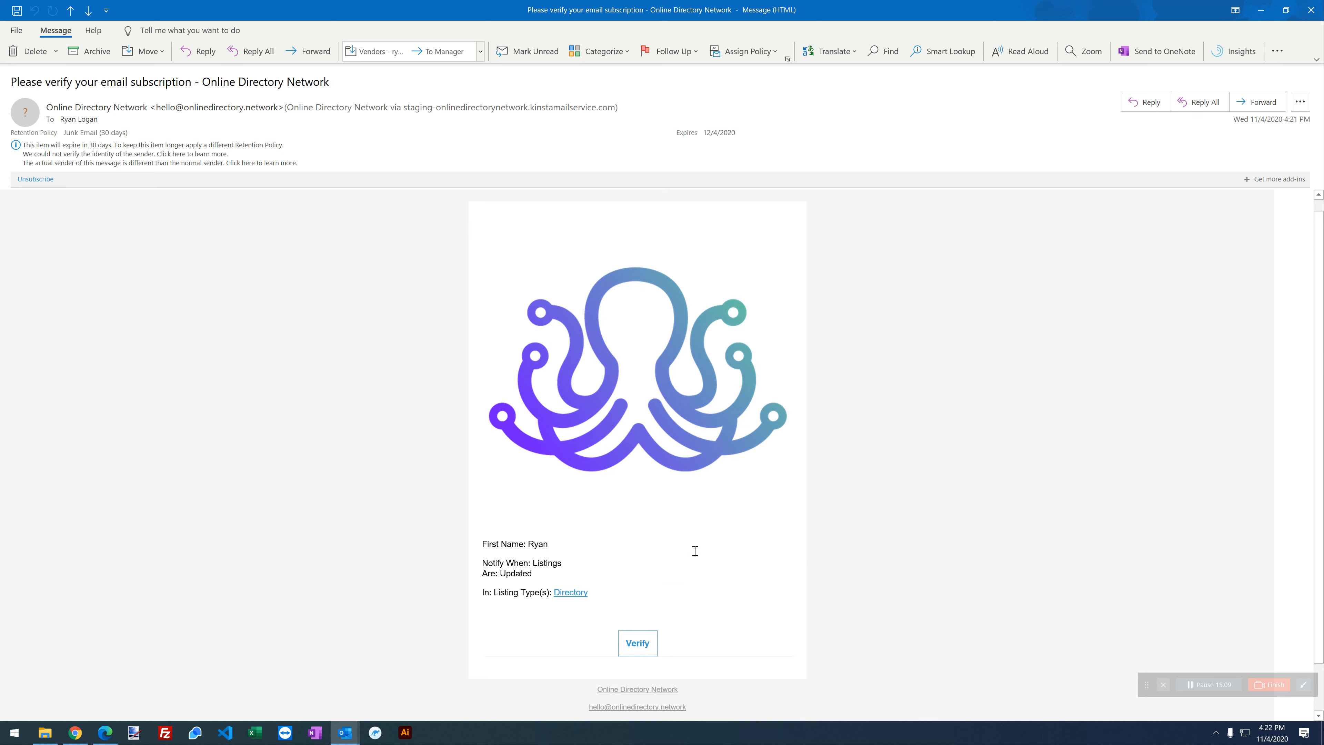
pyautogui.scroll(-1, 385, 448)
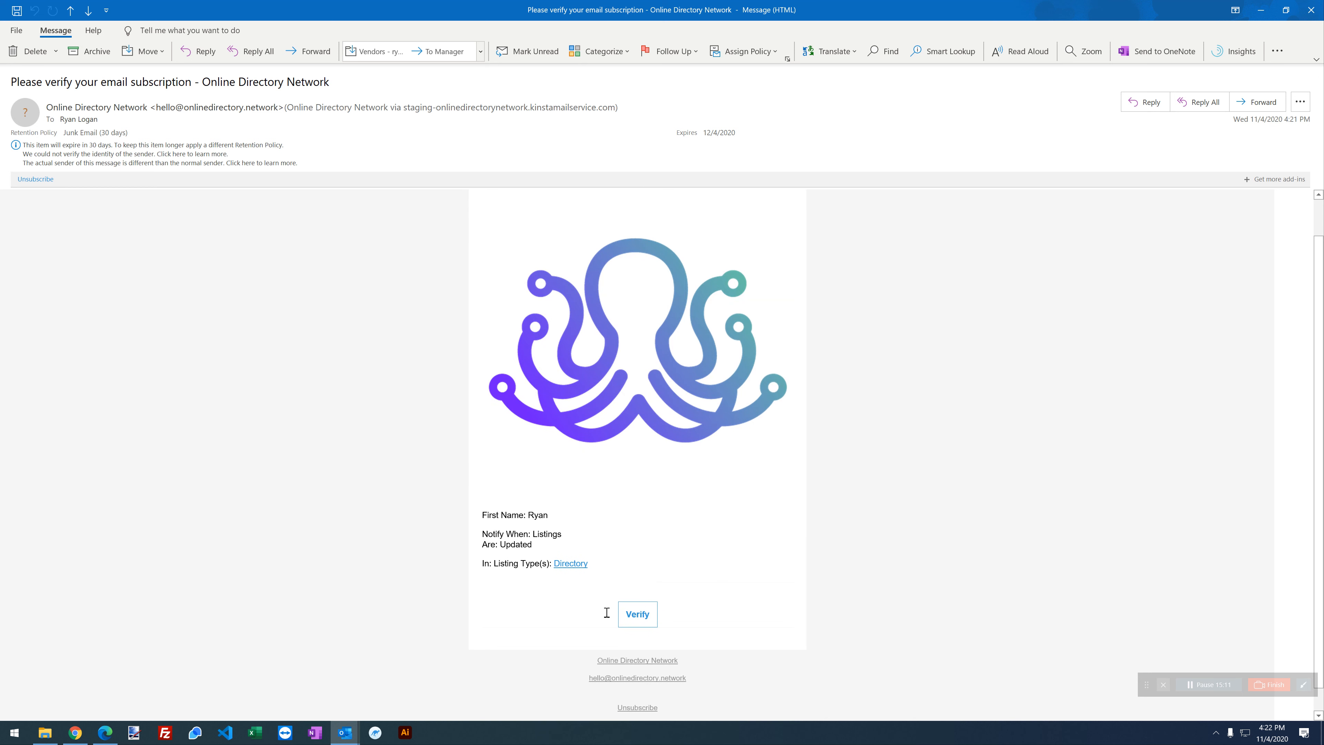
pyautogui.click(638, 614)
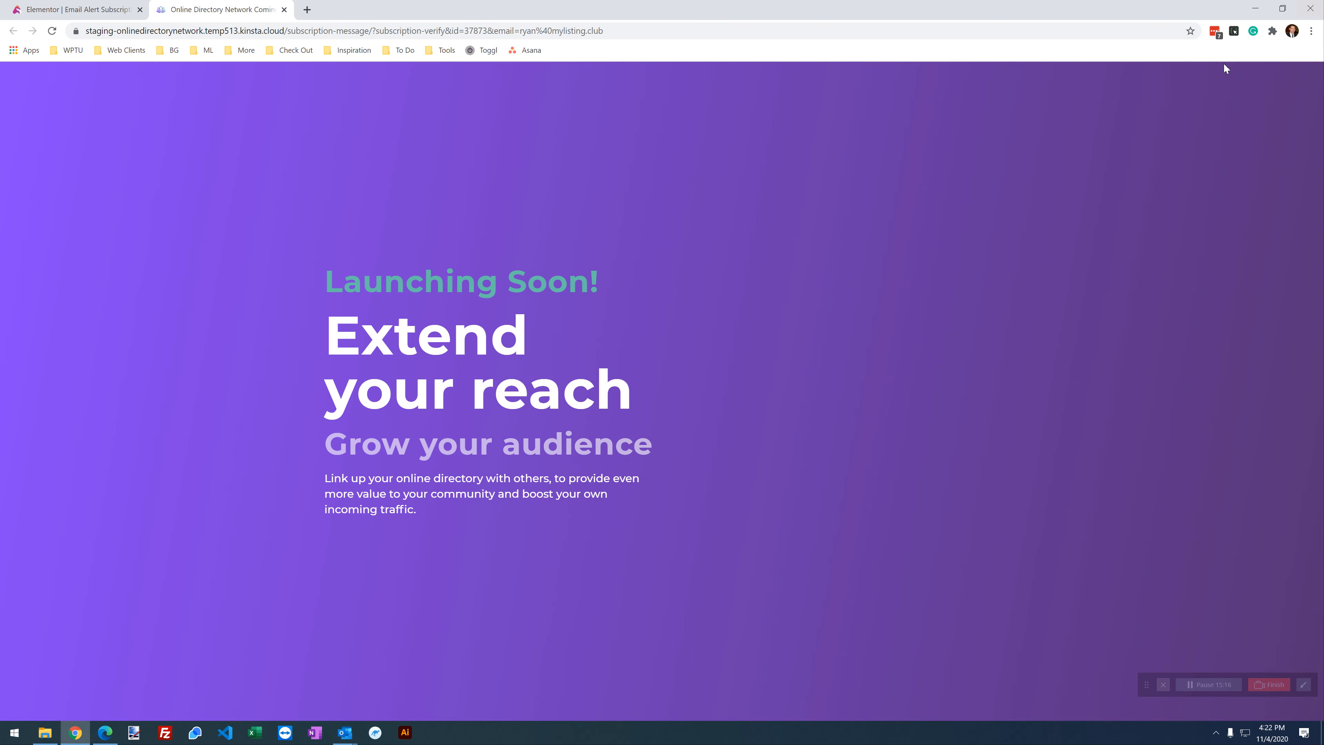
# Close the Online Directory Network coming-soon page and copy the Verify link's address from the email in Outlook.
pyautogui.click(112, 9)
pyautogui.click(209, 10)
pyautogui.click(284, 9)
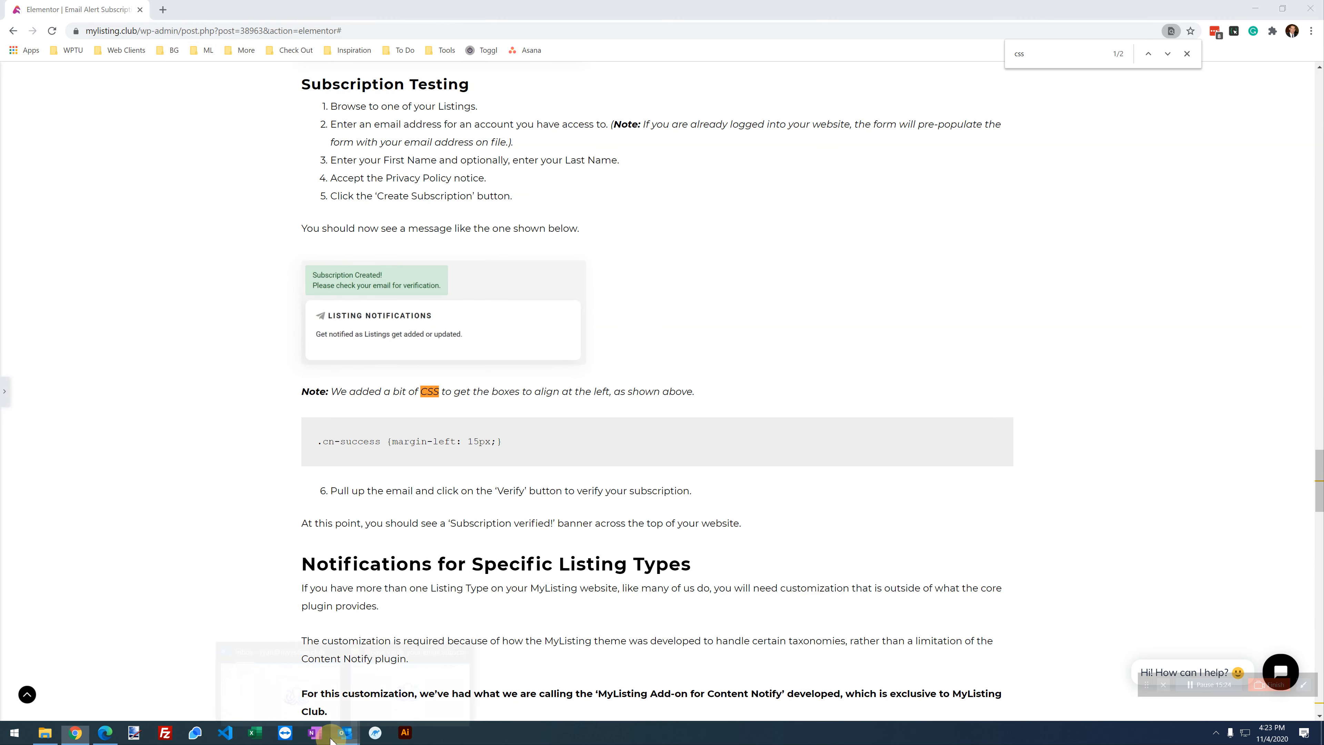
pyautogui.moveTo(345, 733)
pyautogui.click(375, 684)
pyautogui.rightClick(628, 626)
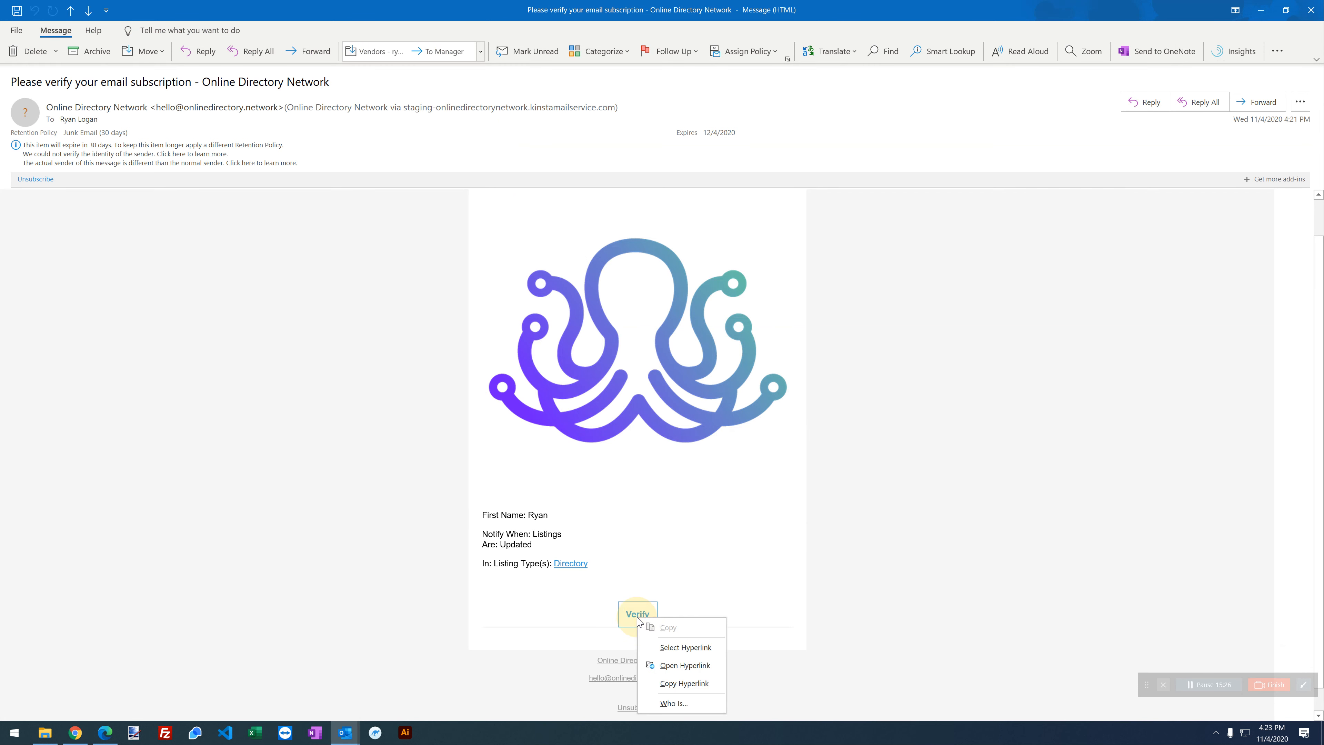
pyautogui.click(673, 682)
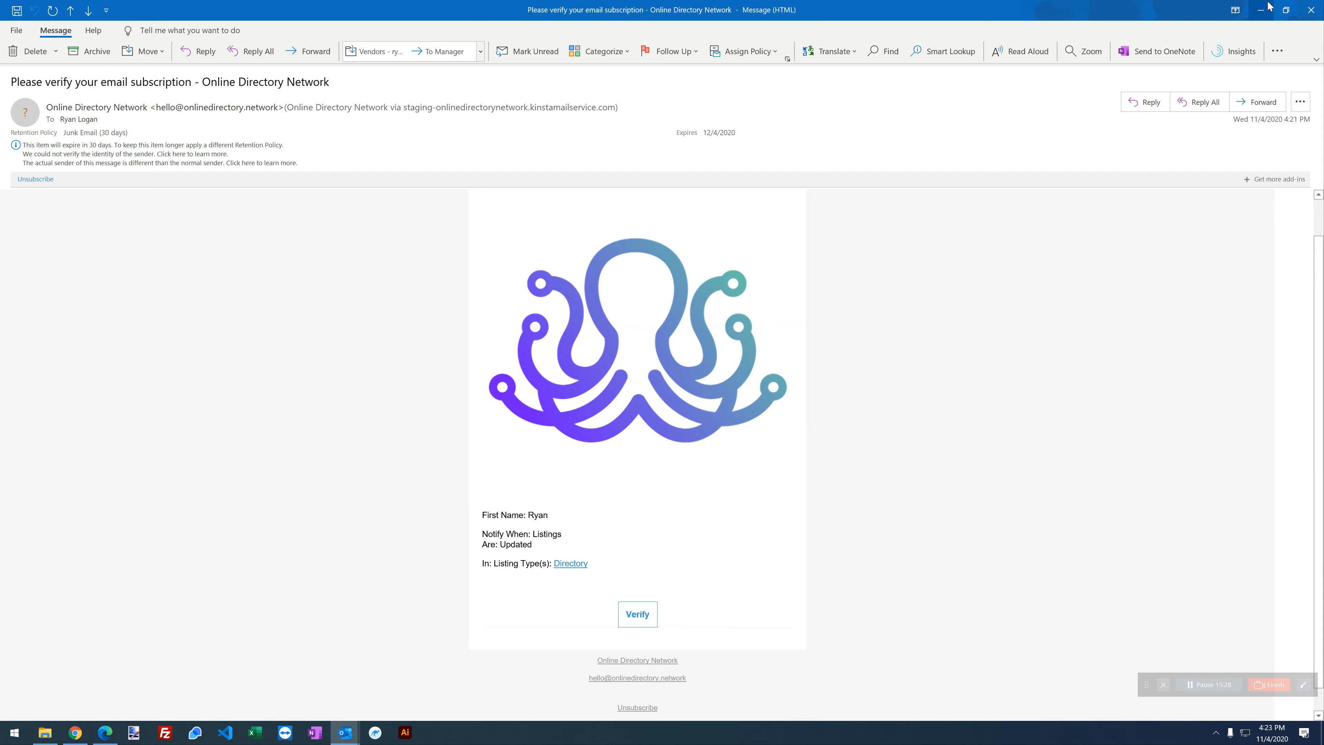
# Switch to Edge, where the site is logged in, and open the copied verification link in the empty new tab.
pyautogui.click(1260, 10)
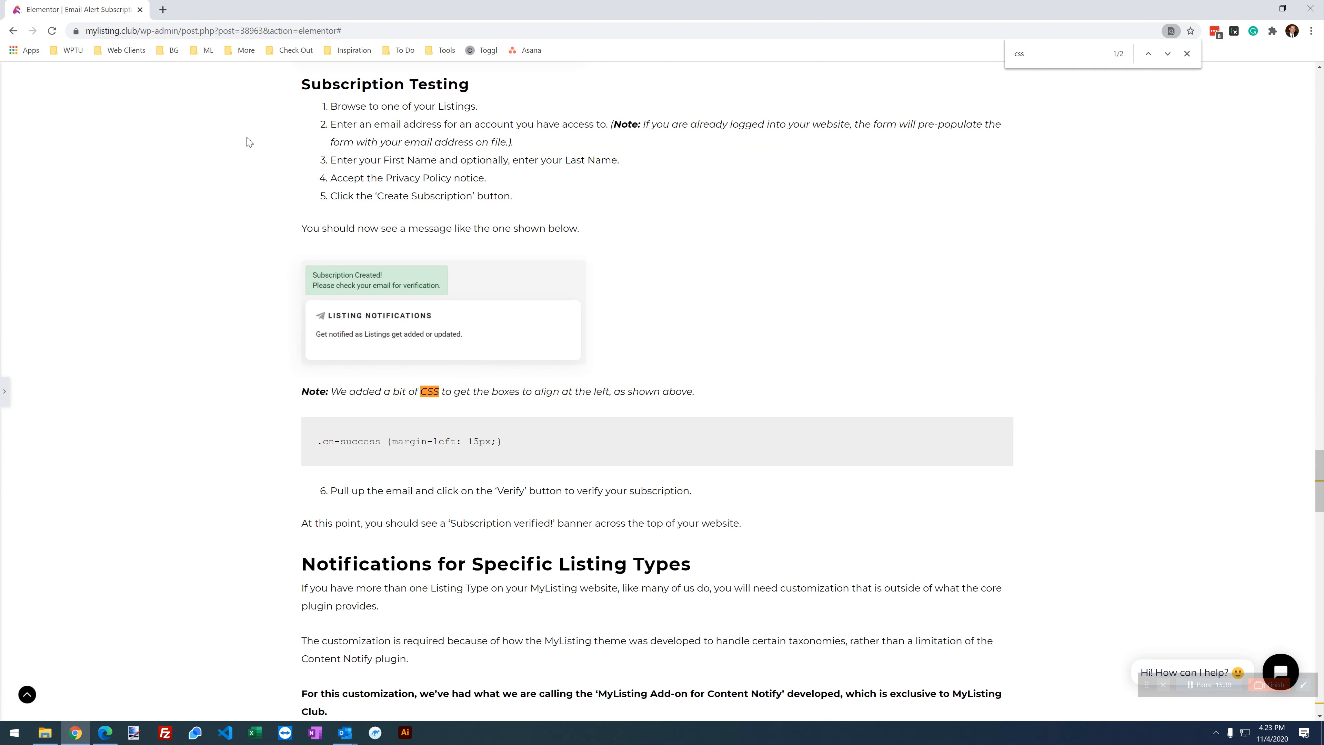
pyautogui.click(1255, 8)
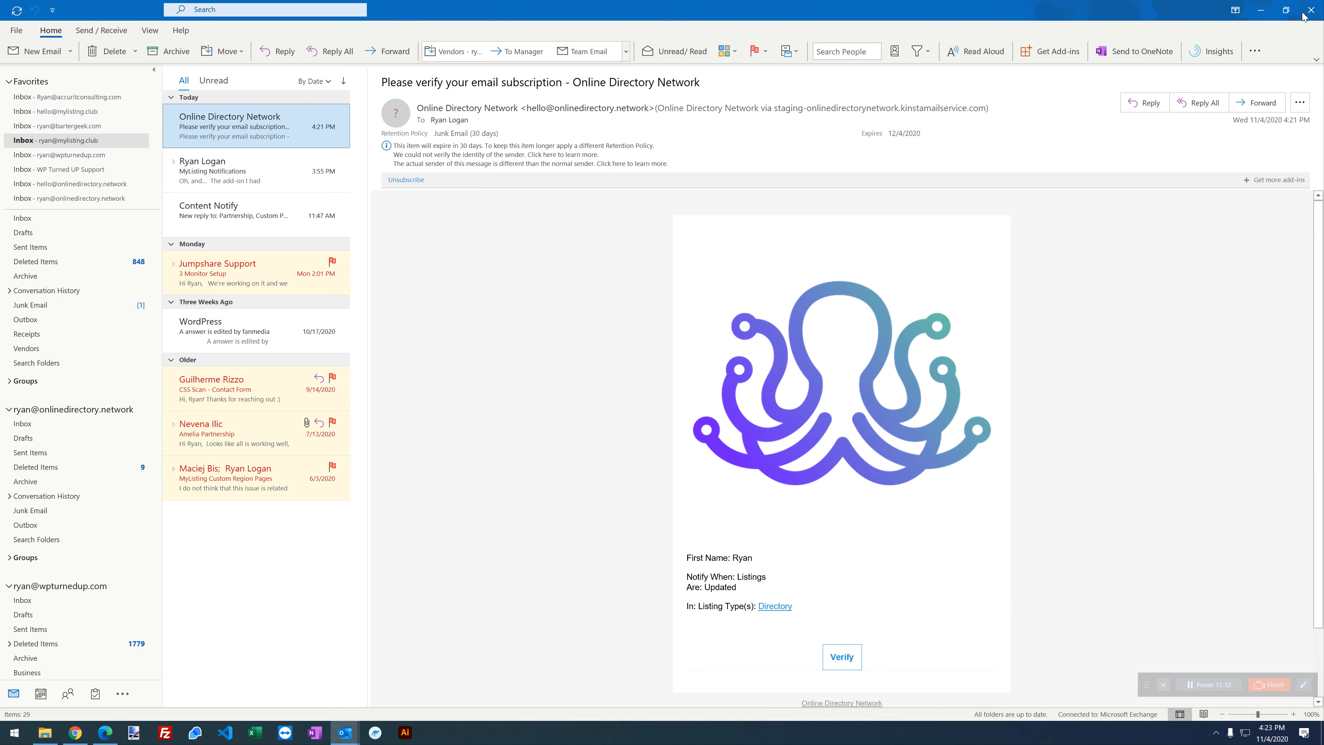
pyautogui.click(1268, 10)
pyautogui.click(590, 9)
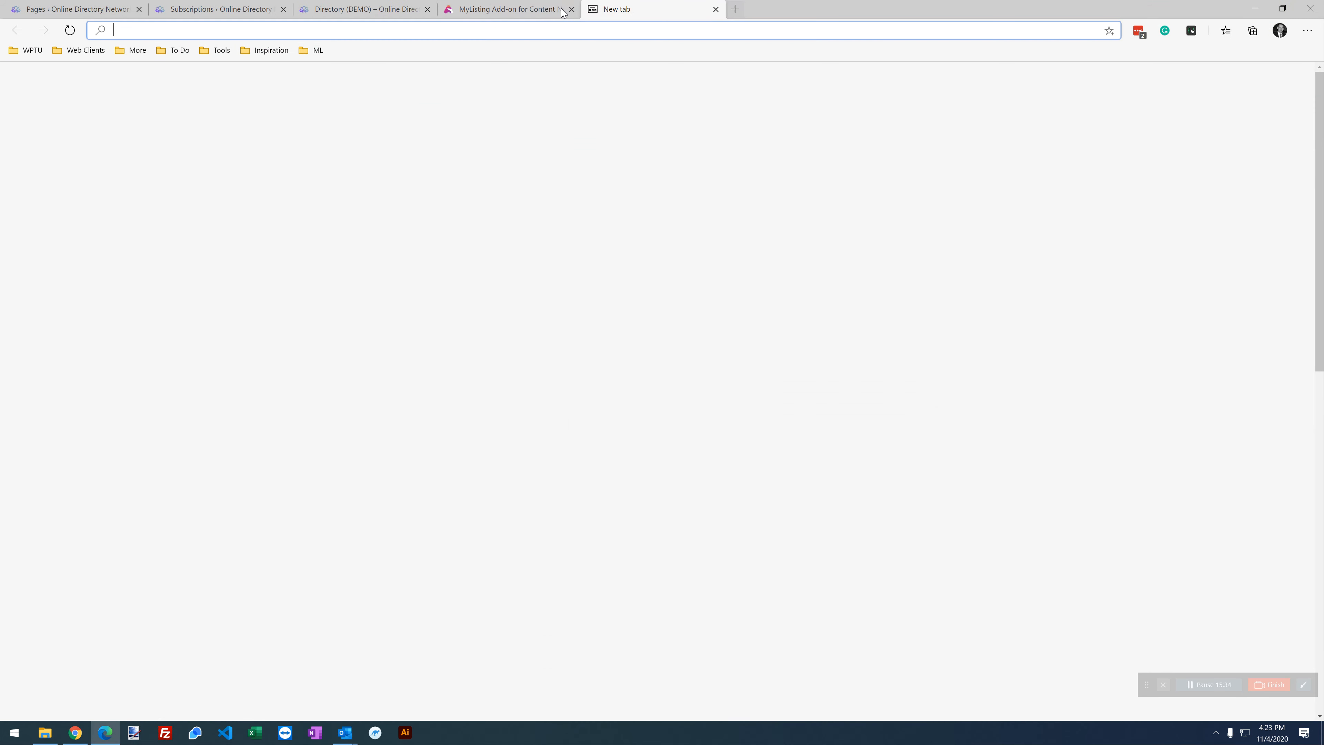
pyautogui.rightClick(444, 31)
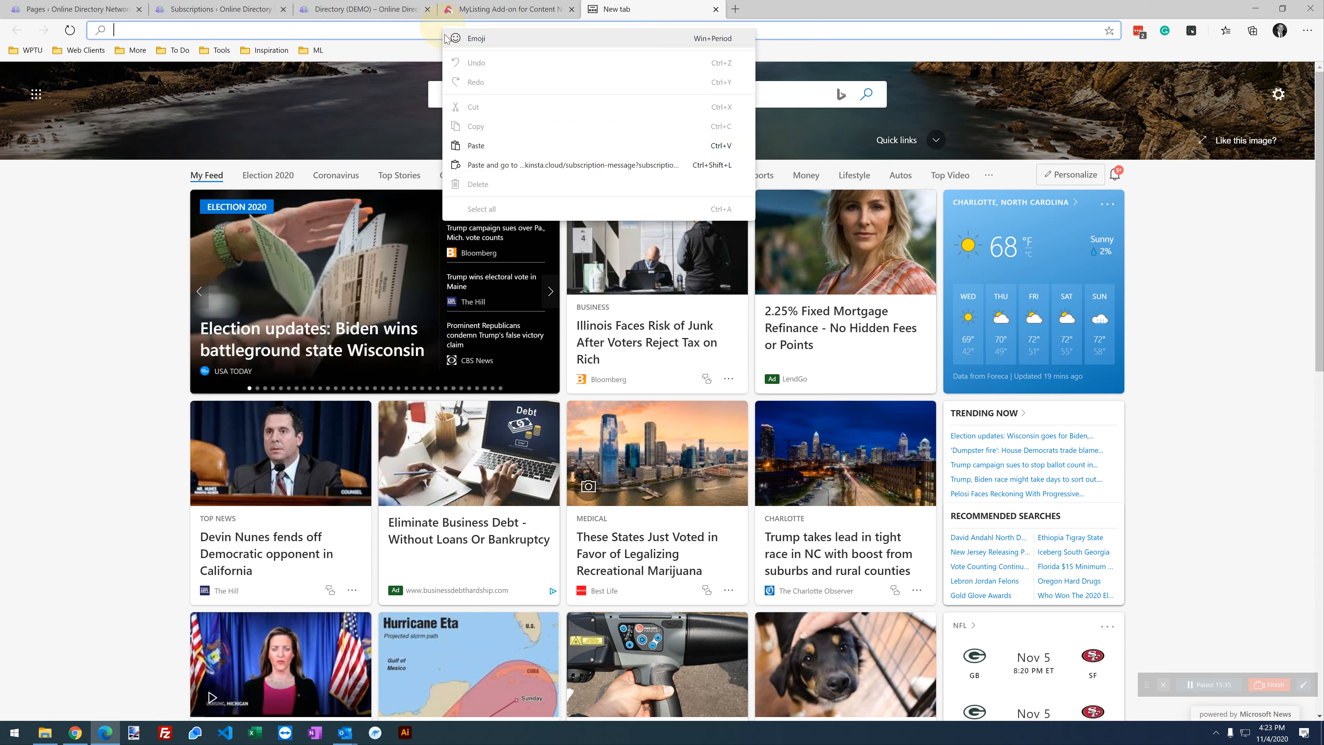
pyautogui.click(471, 164)
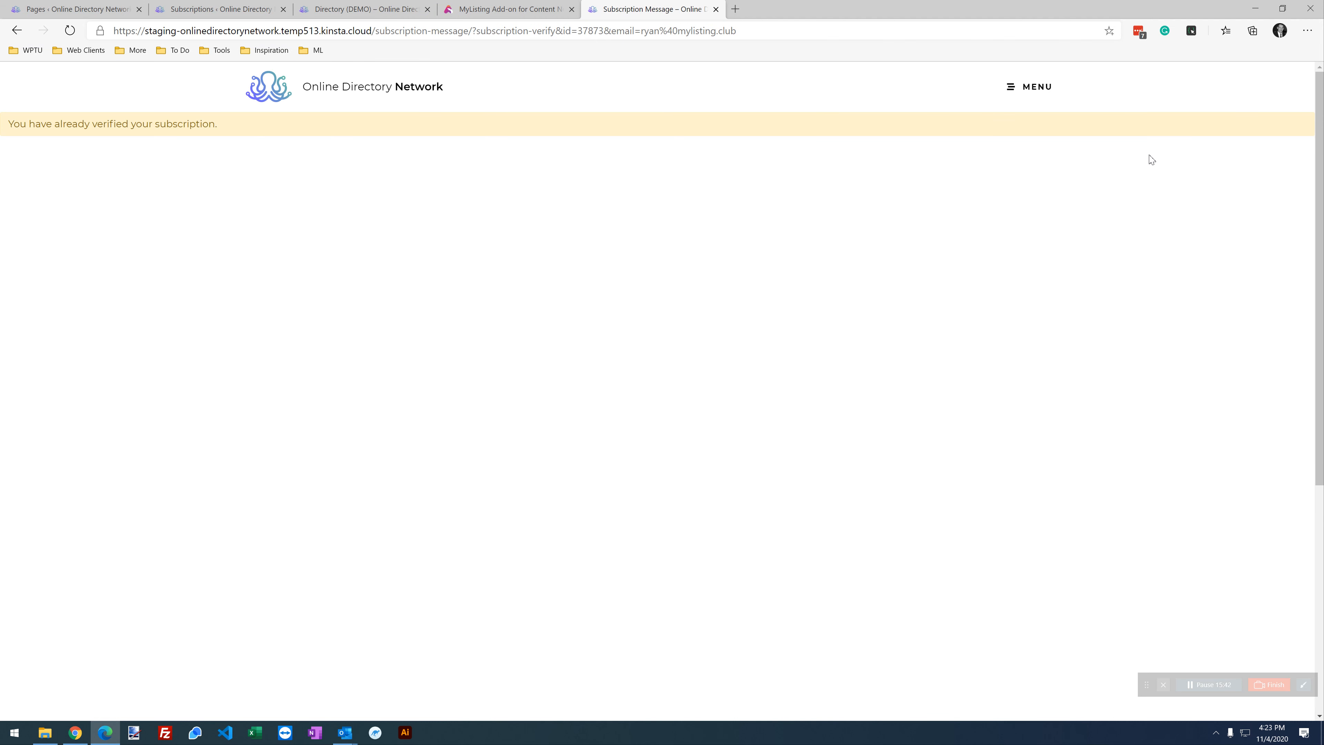
# Place the Subscription Message page beside the Directory (DEMO) page and compare the messages on both.
pyautogui.click(498, 7)
pyautogui.moveTo(607, 2); pyautogui.dragTo(468, 1)
pyautogui.click(341, 2)
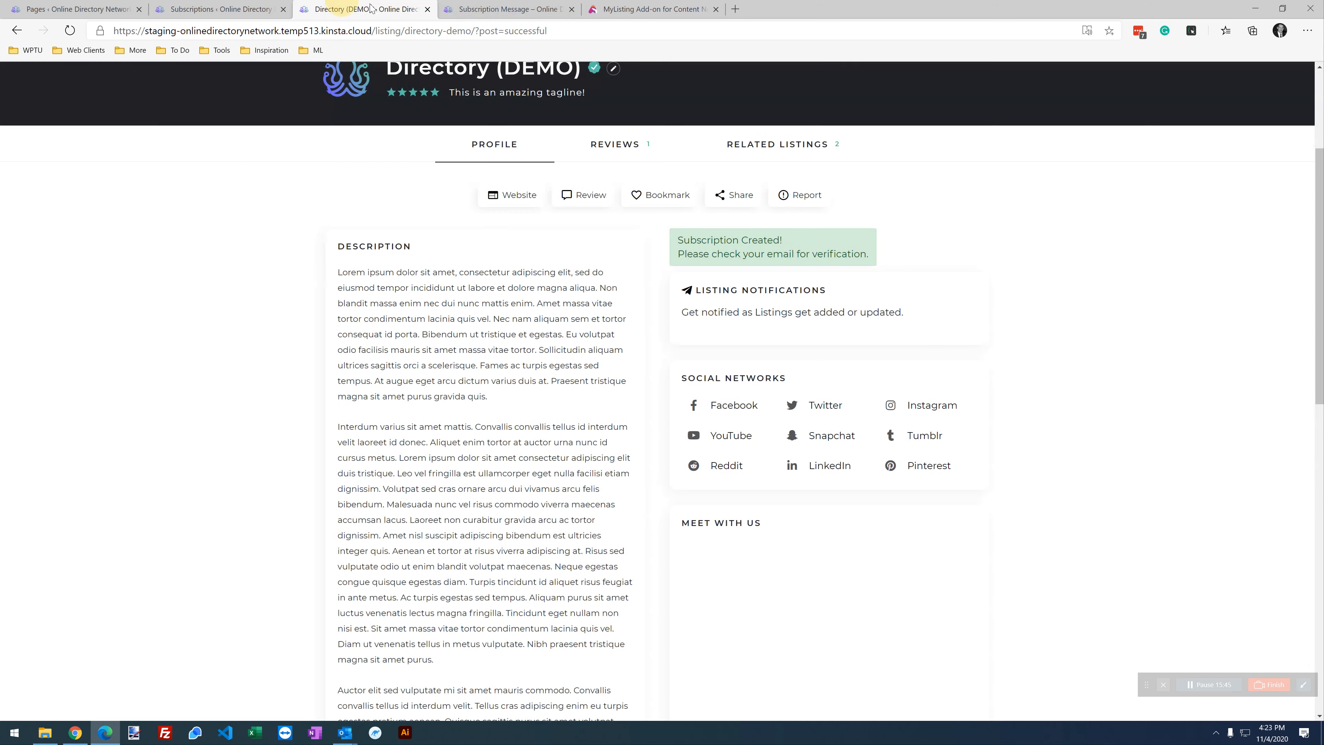
pyautogui.click(462, 2)
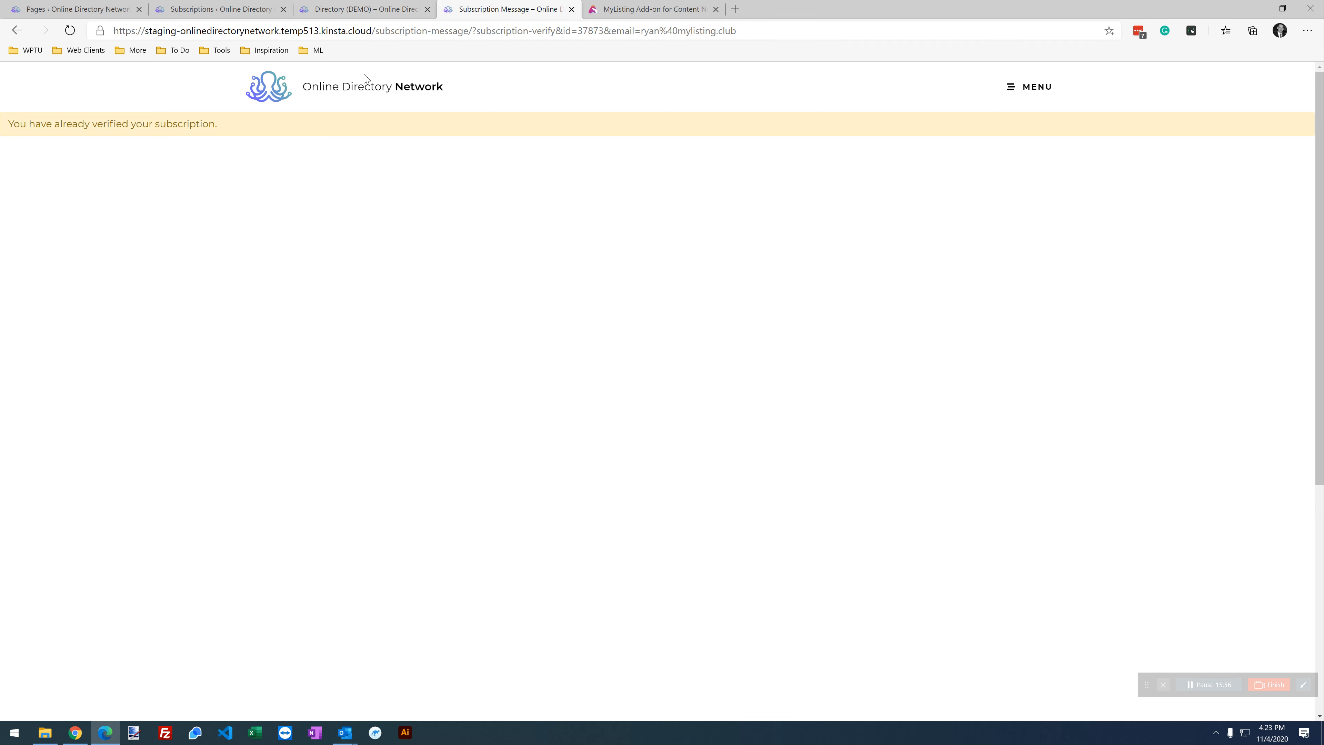
# Reload the Subscriptions list, filter it to Subscribed, examine the verification columns and open the test subscription's details.
pyautogui.click(208, 4)
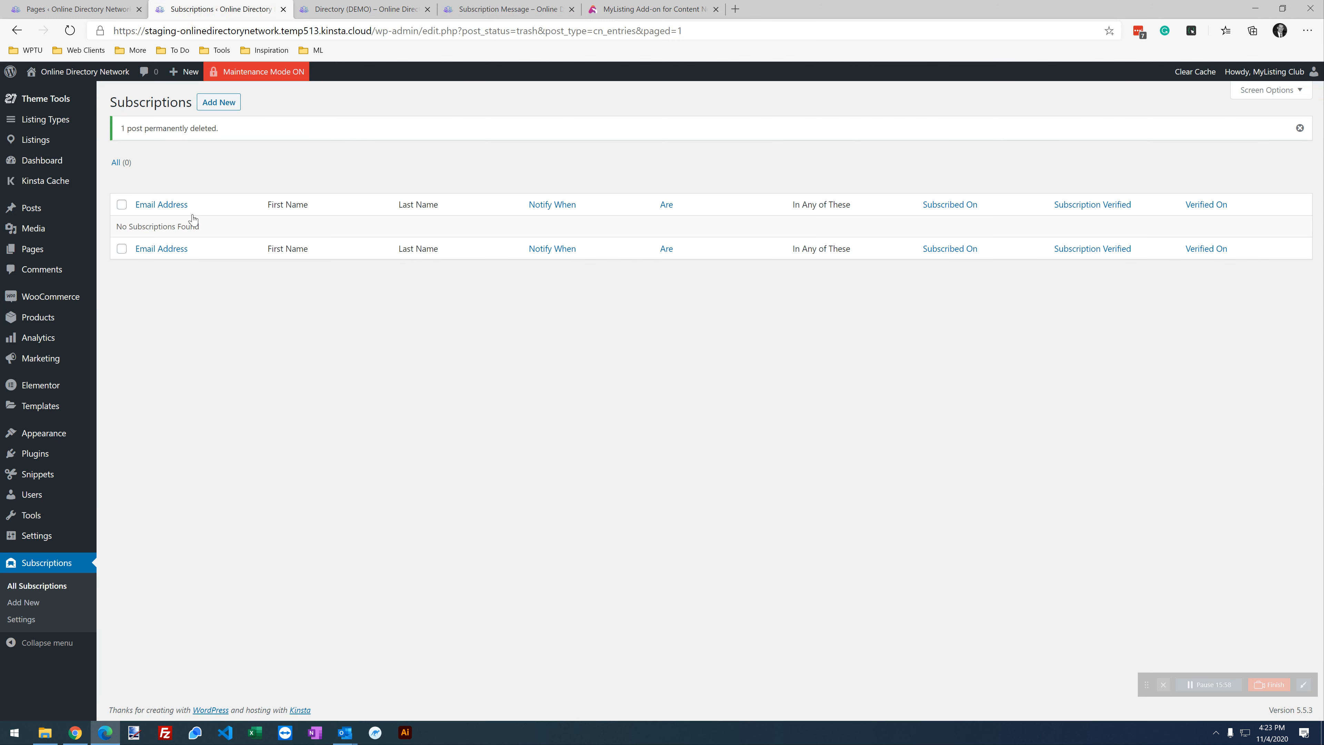
pyautogui.click(60, 31)
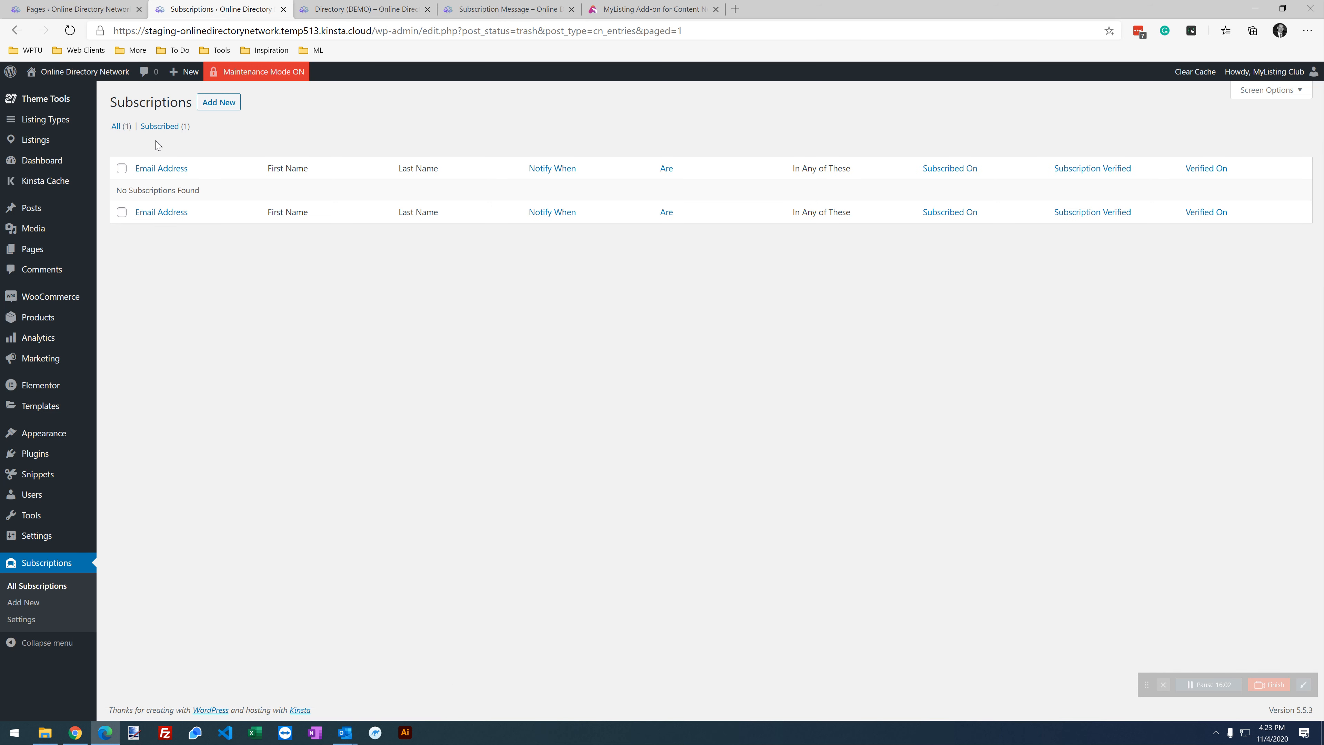
pyautogui.click(163, 128)
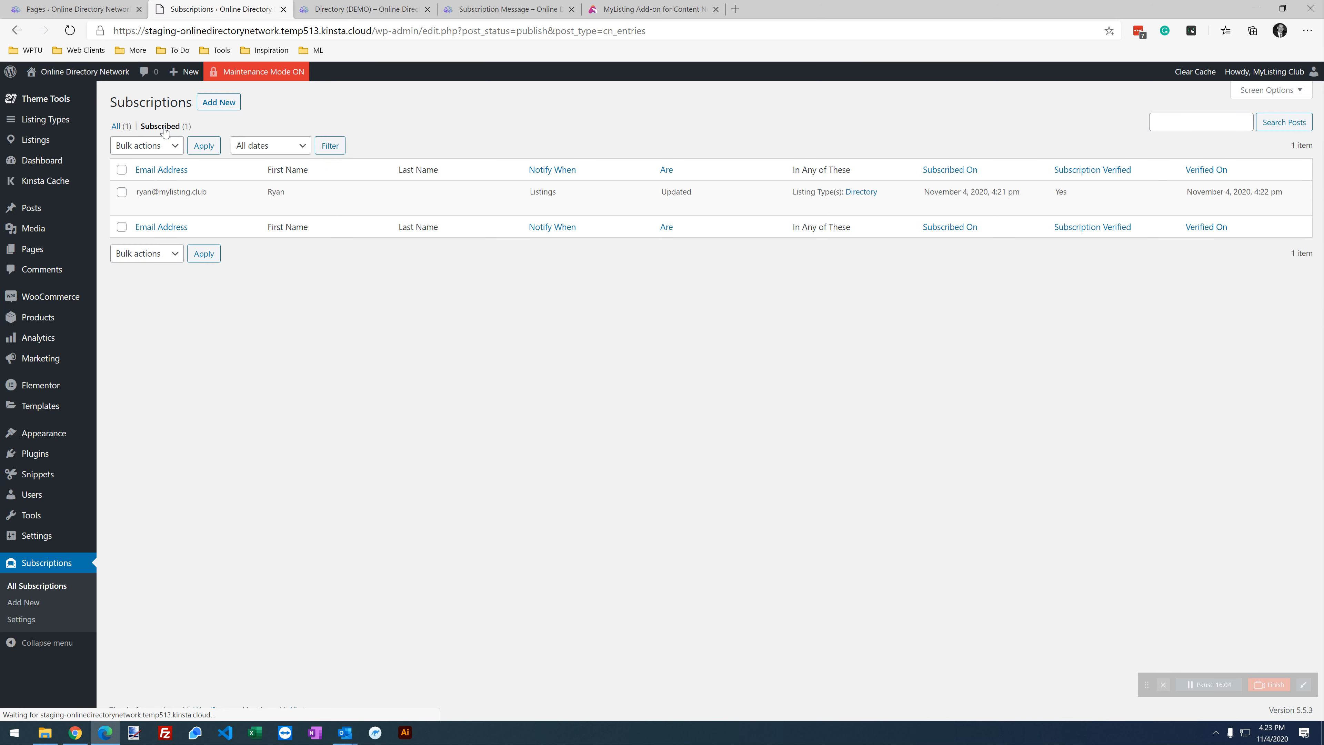
pyautogui.moveTo(496, 201)
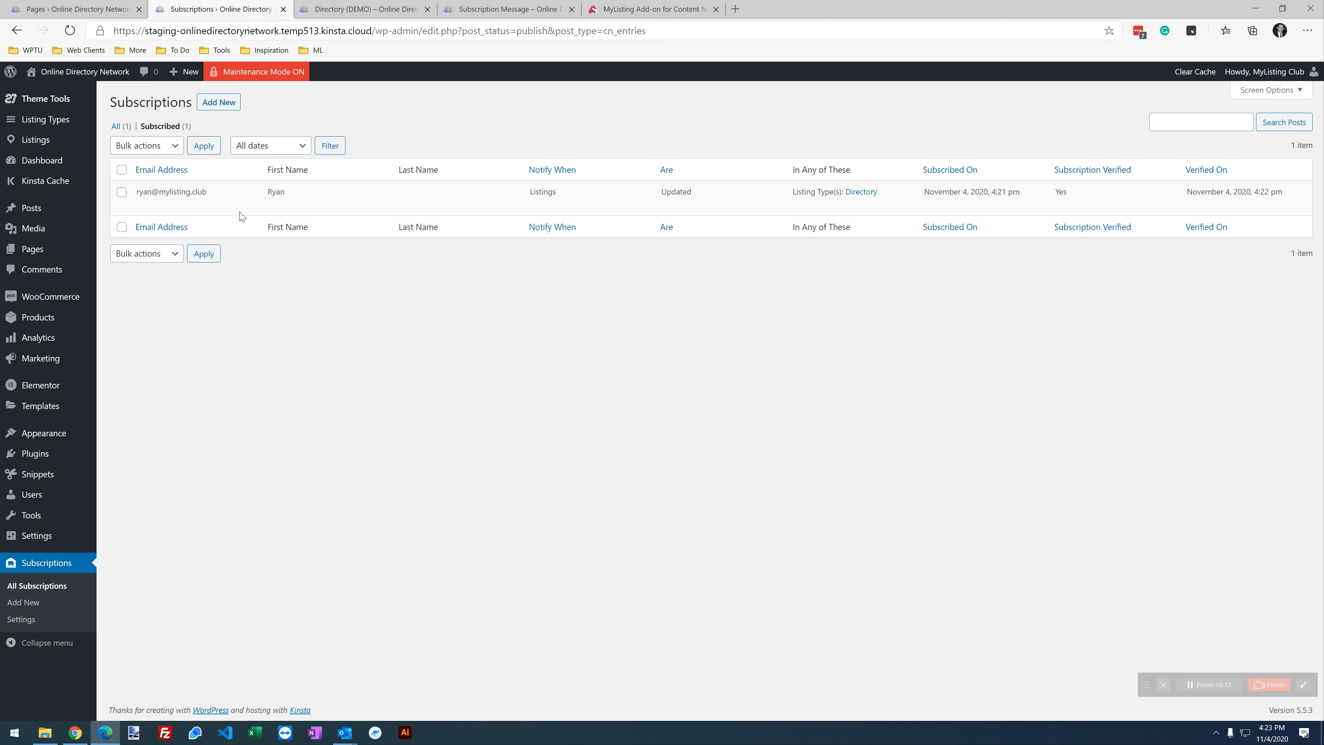
pyautogui.moveTo(144, 211)
pyautogui.click(143, 205)
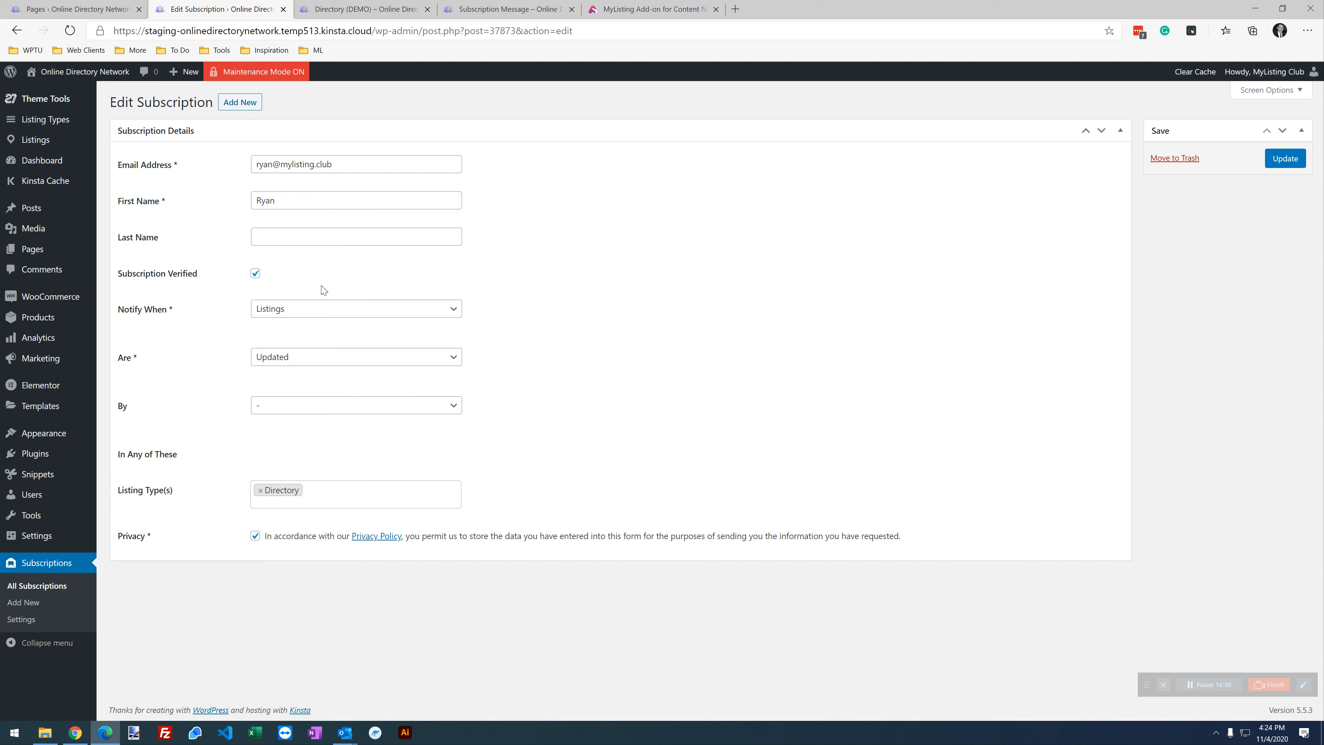
# Start a new subscription with an email address and Subscription Verified enabled, and abandon it by returning to All Subscriptions.
pyautogui.click(239, 102)
pyautogui.click(293, 162)
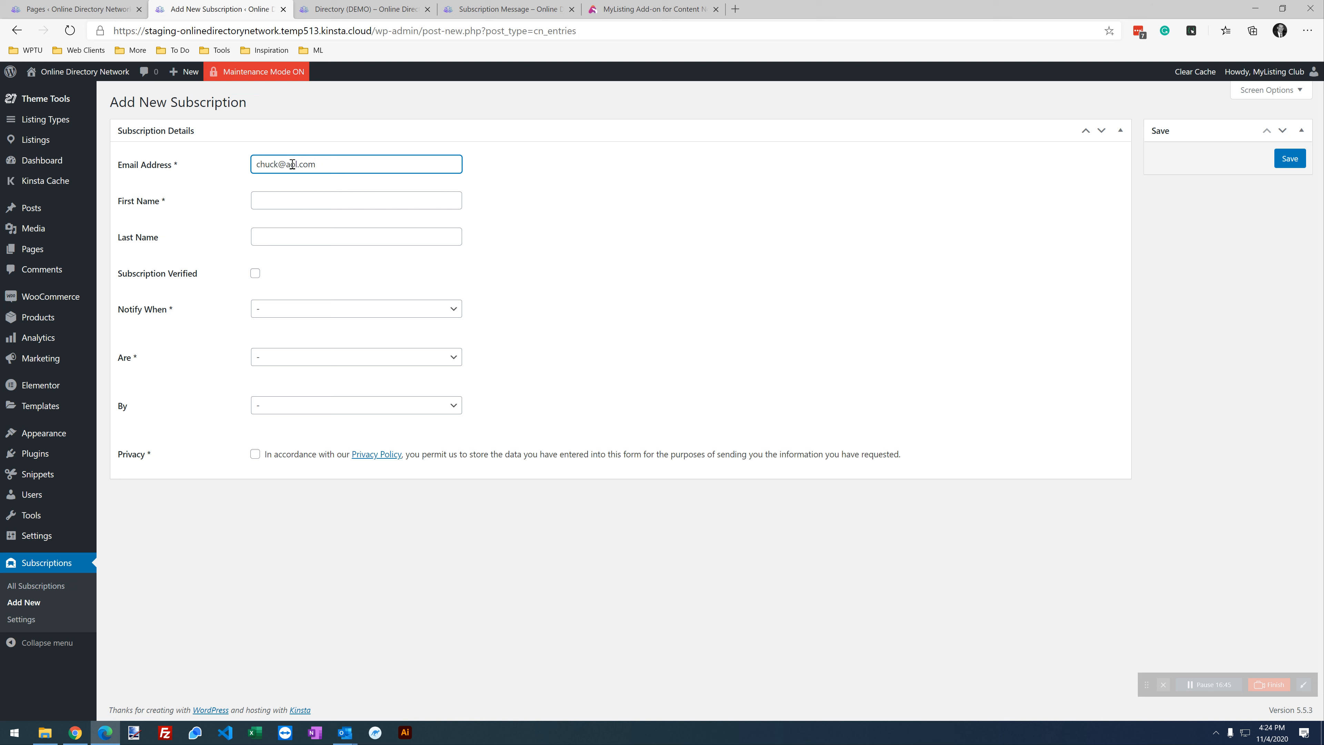
pyautogui.click(281, 203)
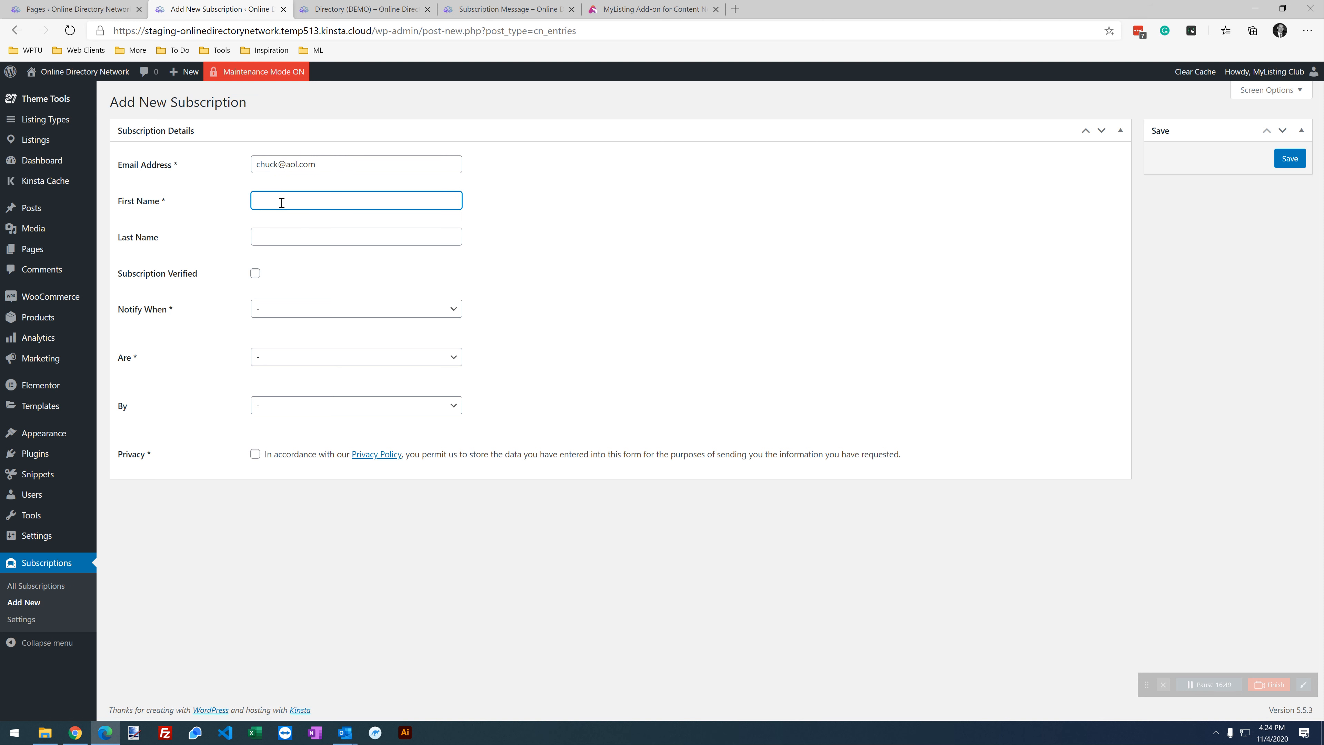
pyautogui.click(254, 272)
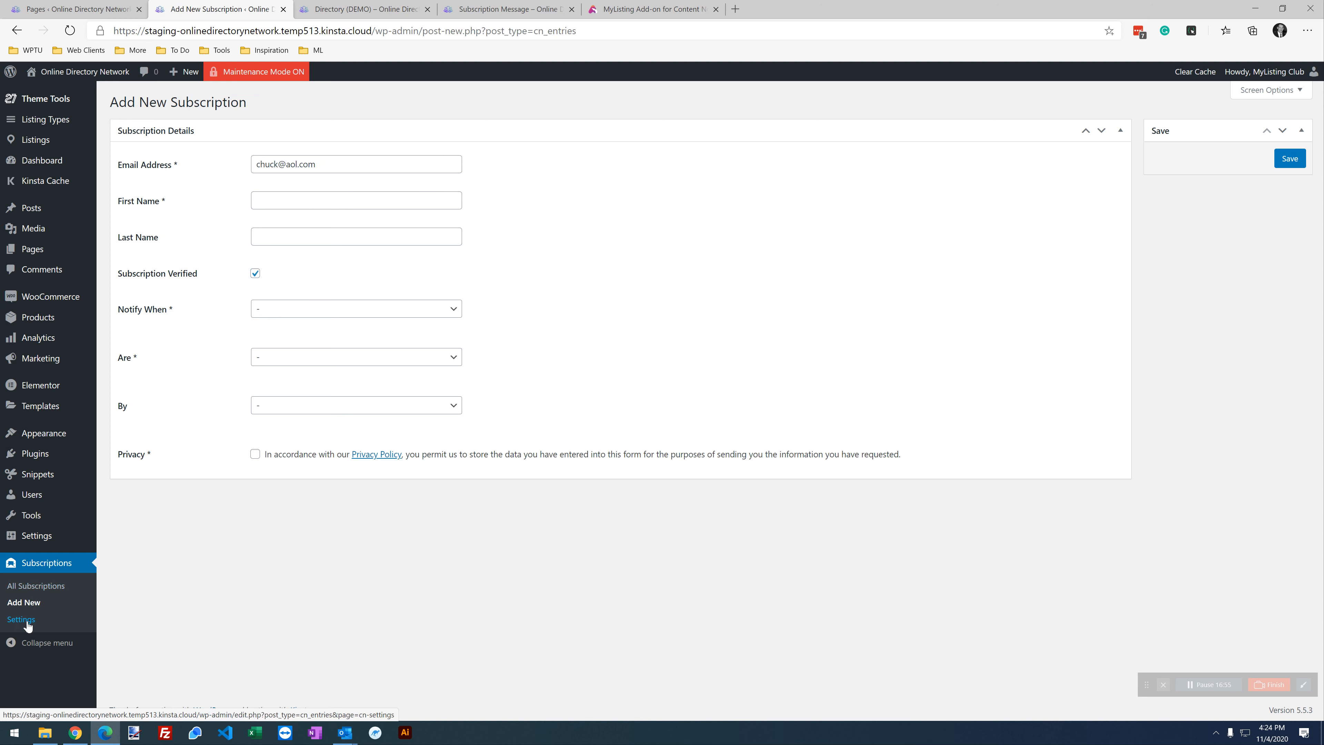
pyautogui.click(45, 585)
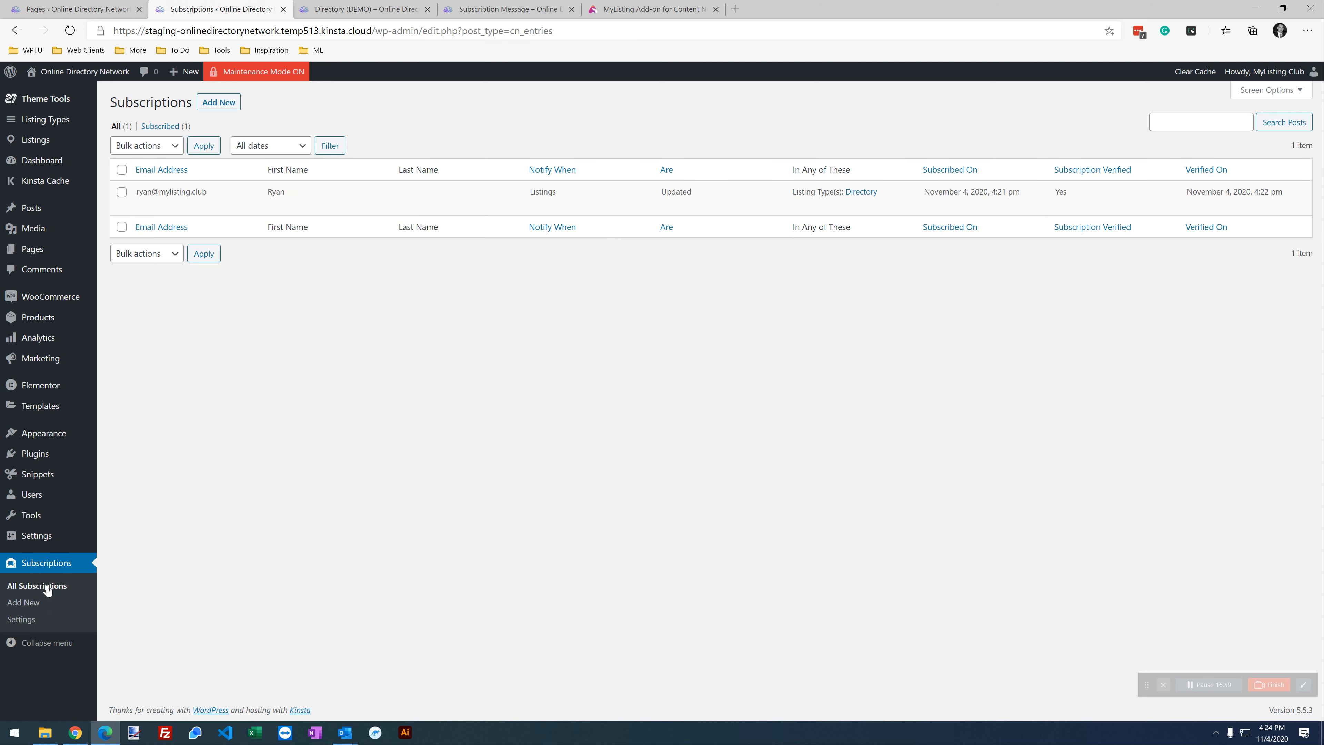
# Open the Snippets list and locate the MyListing Add-on for Content Notify snippet.
pyautogui.click(402, 407)
pyautogui.moveTo(34, 458)
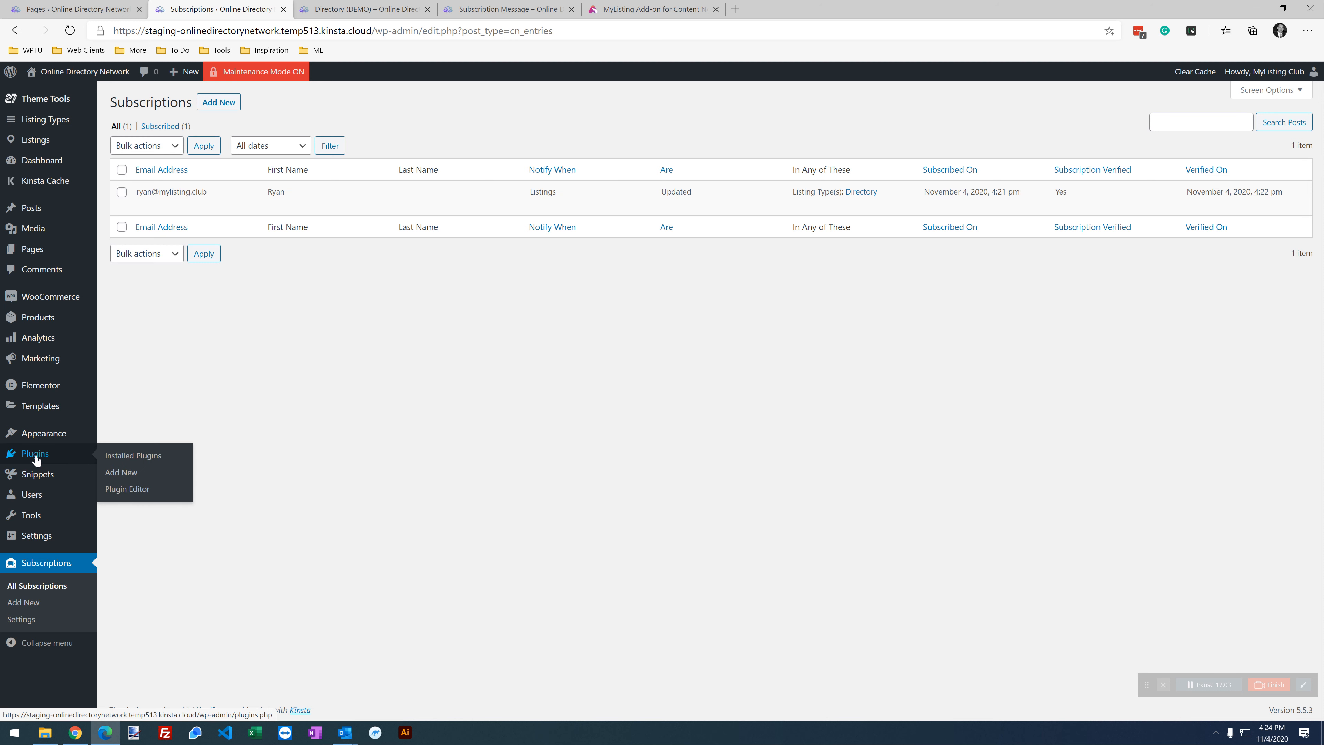
pyautogui.click(35, 476)
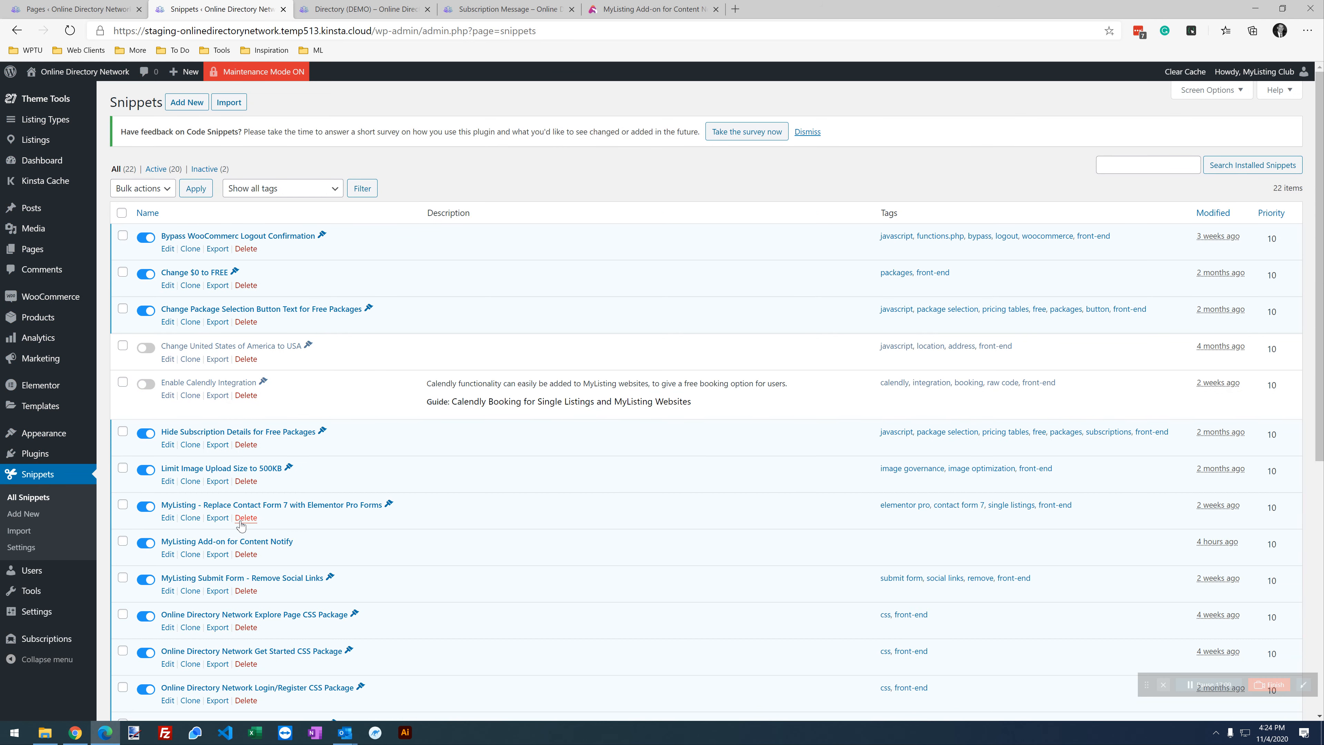
pyautogui.scroll(-3, 240, 522)
pyautogui.scroll(-3, 238, 240)
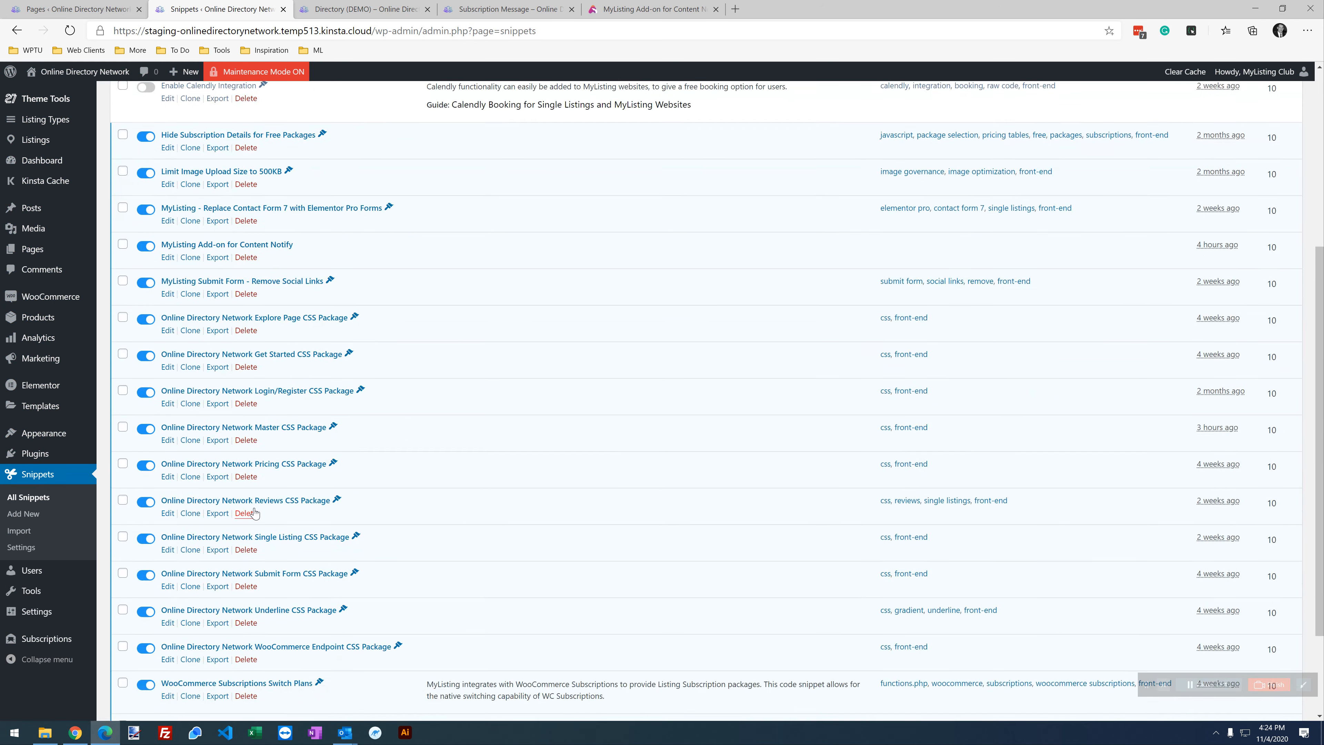
pyautogui.scroll(2, 246, 462)
pyautogui.moveTo(294, 343); pyautogui.dragTo(165, 339)
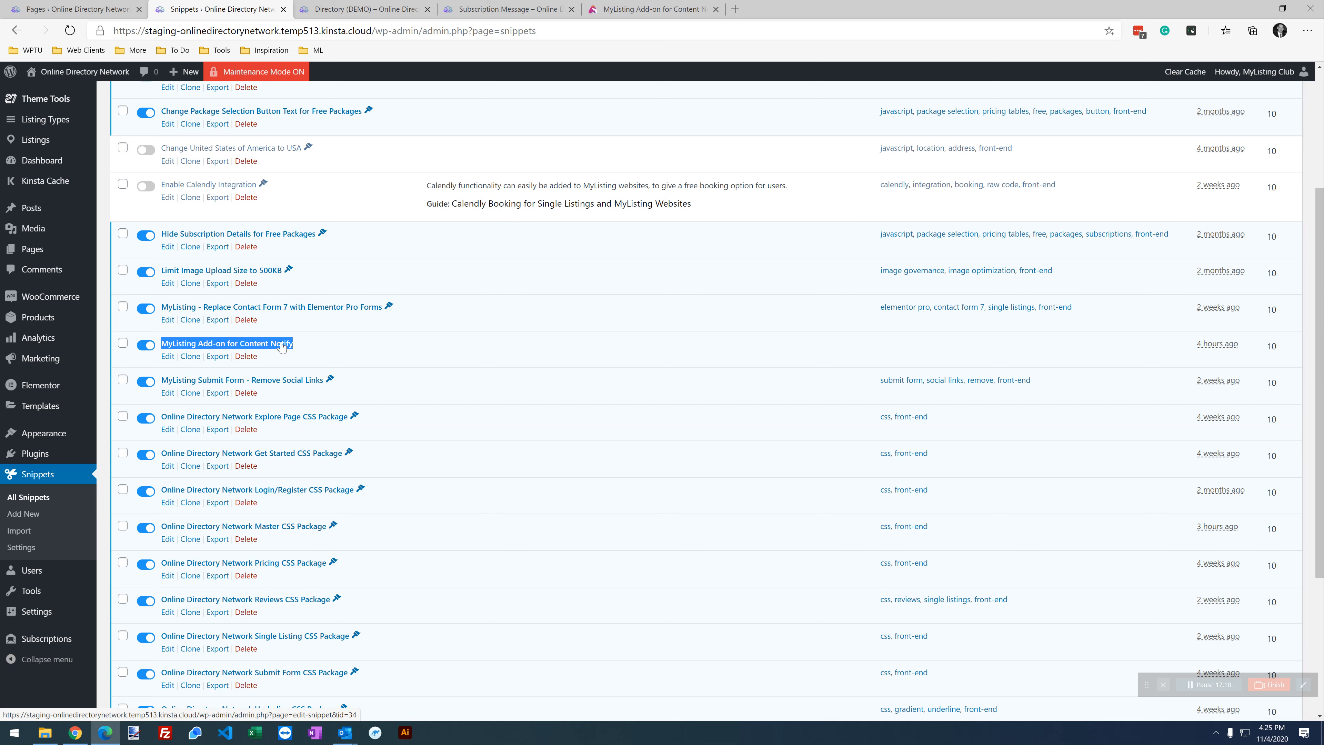
# View the MyListing Add-on for Content Notify product page and its download option.
pyautogui.click(651, 9)
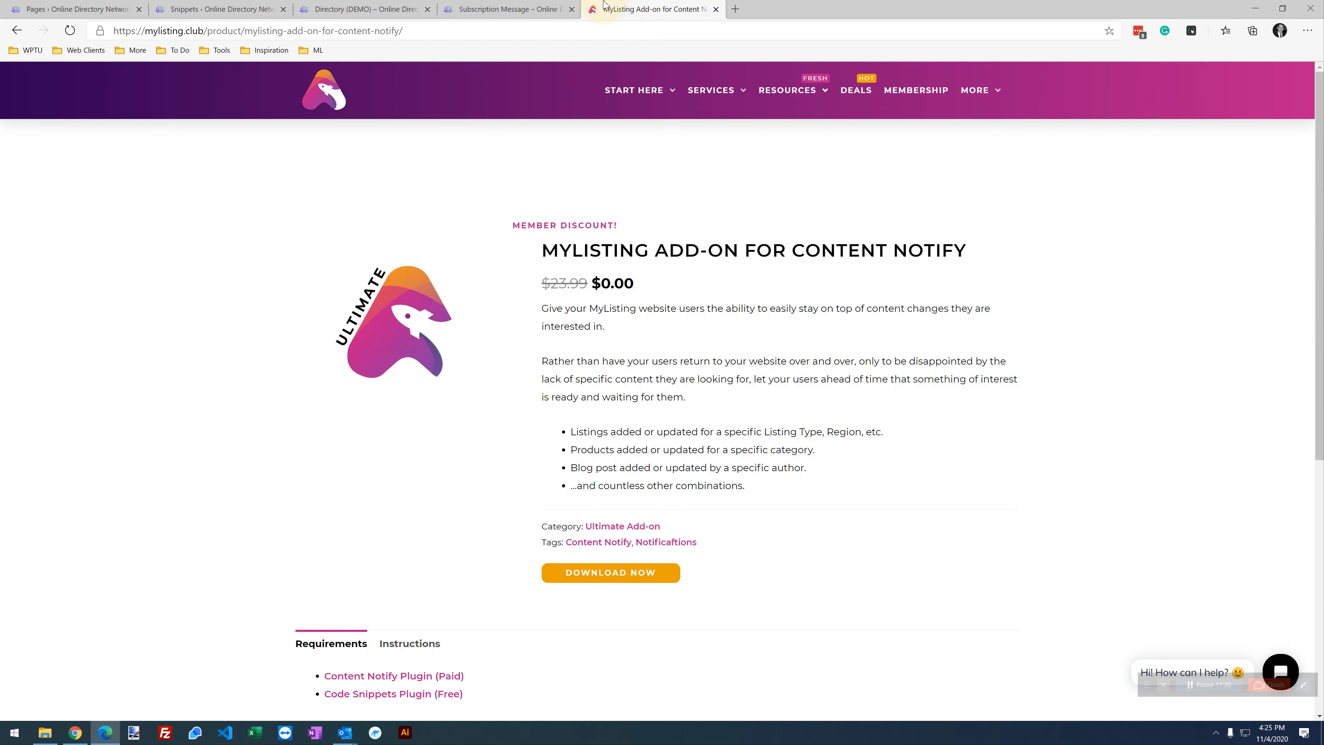
pyautogui.moveTo(967, 251); pyautogui.dragTo(599, 251)
pyautogui.click(915, 366)
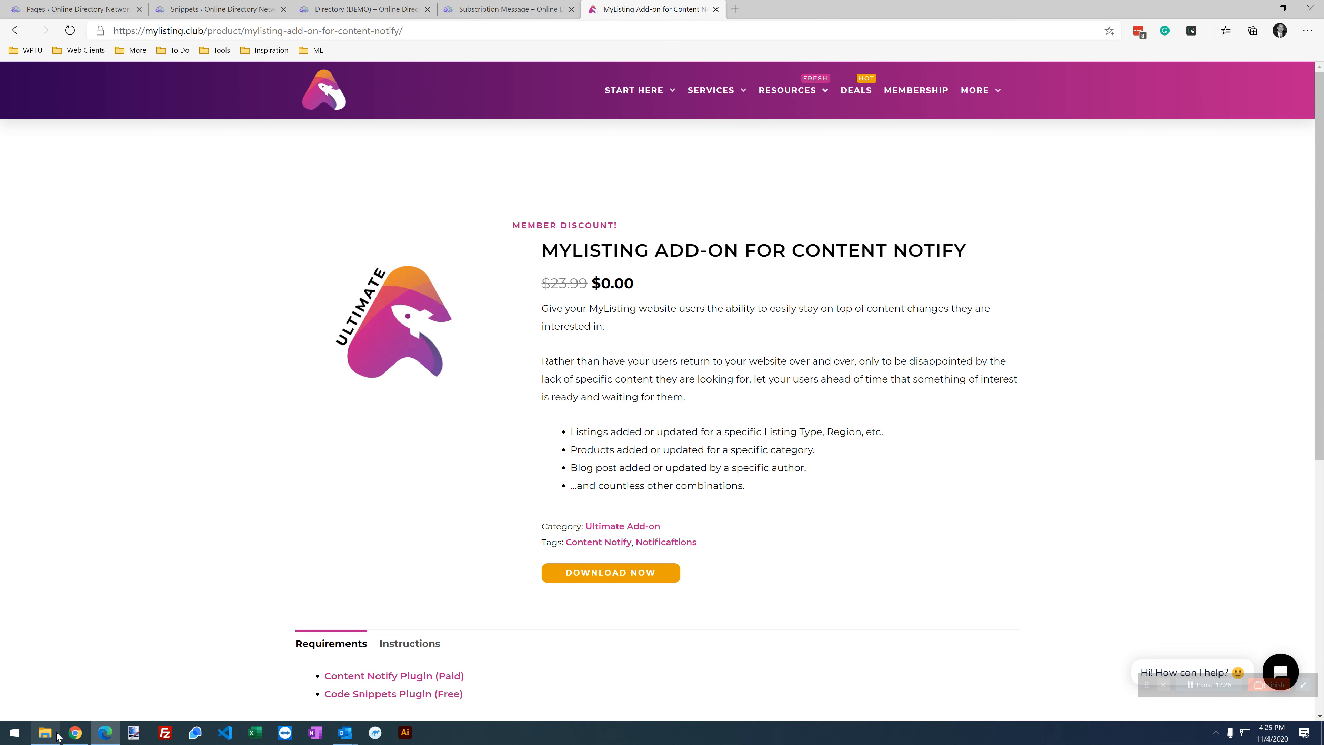
# Import the MyListing+Add-on+for+Content+Notify.json file from Downloads into Snippets, keeping the option to ignore duplicate snippets.
pyautogui.click(194, 4)
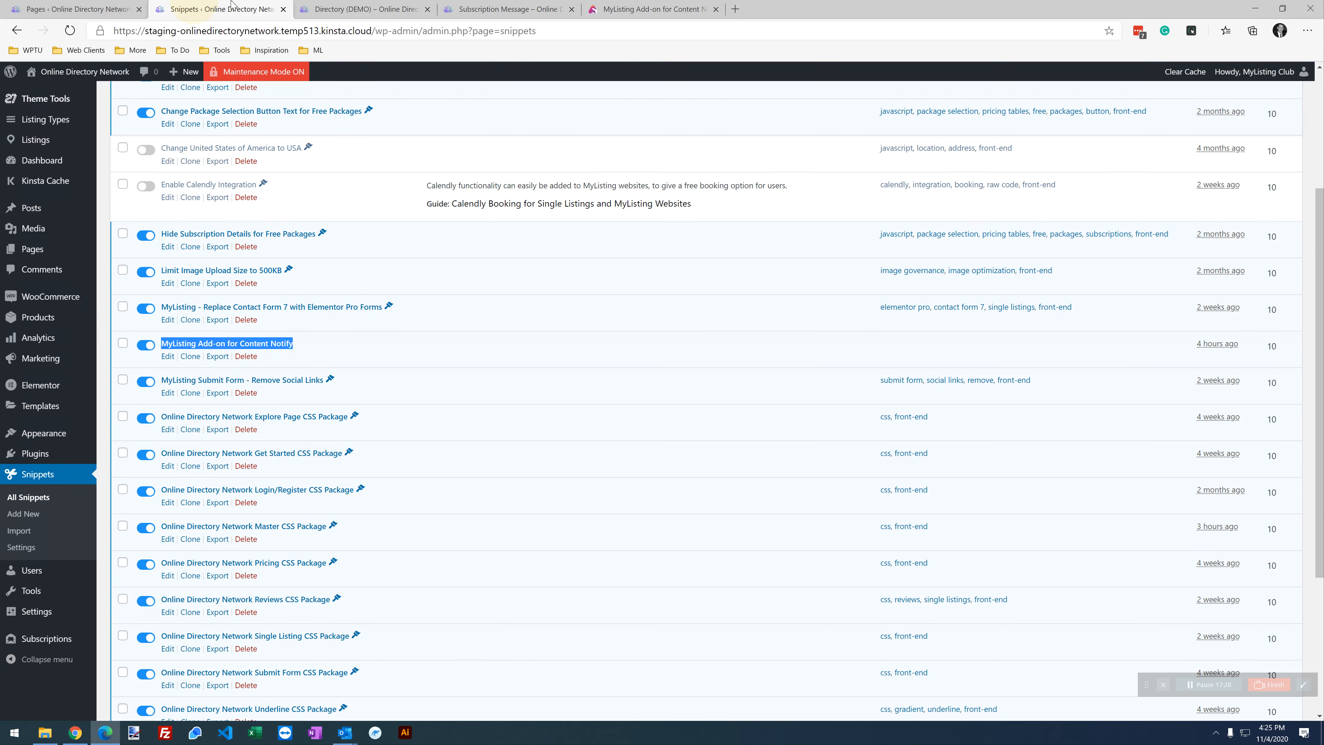
pyautogui.scroll(4, 228, 425)
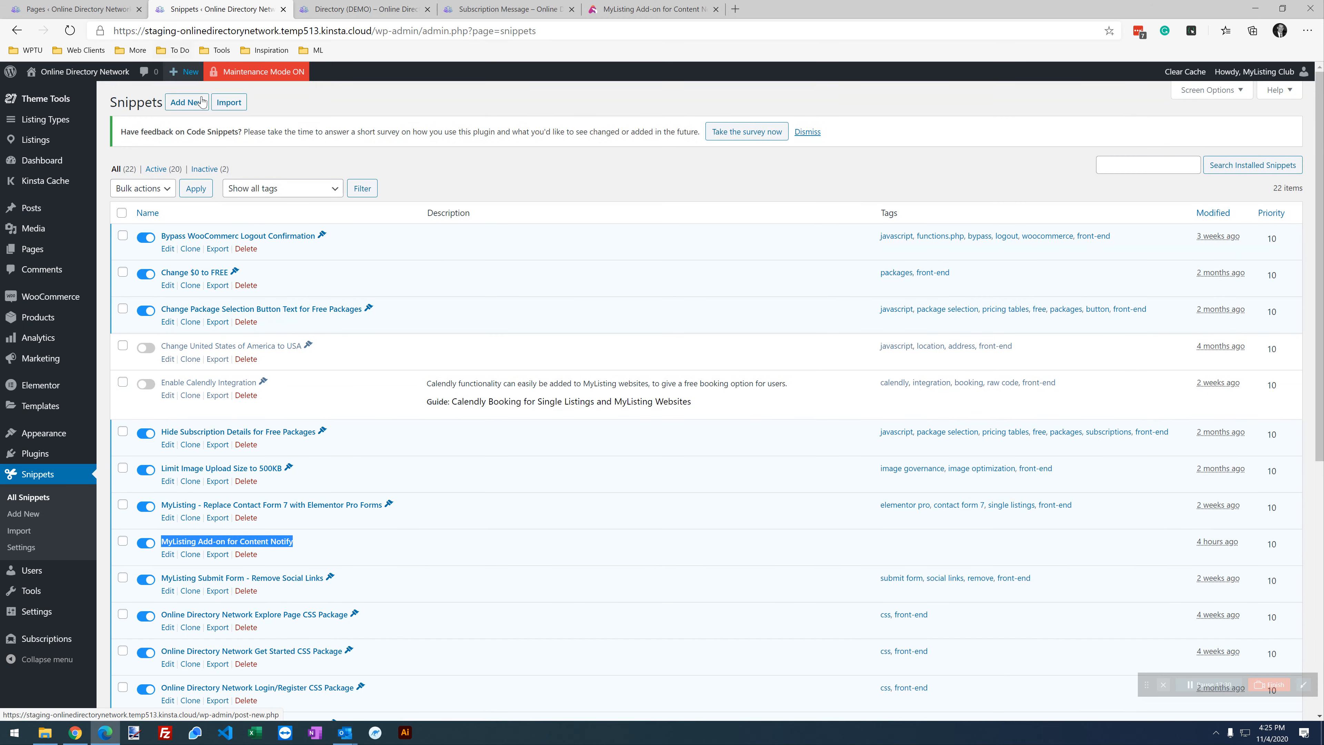
pyautogui.click(237, 104)
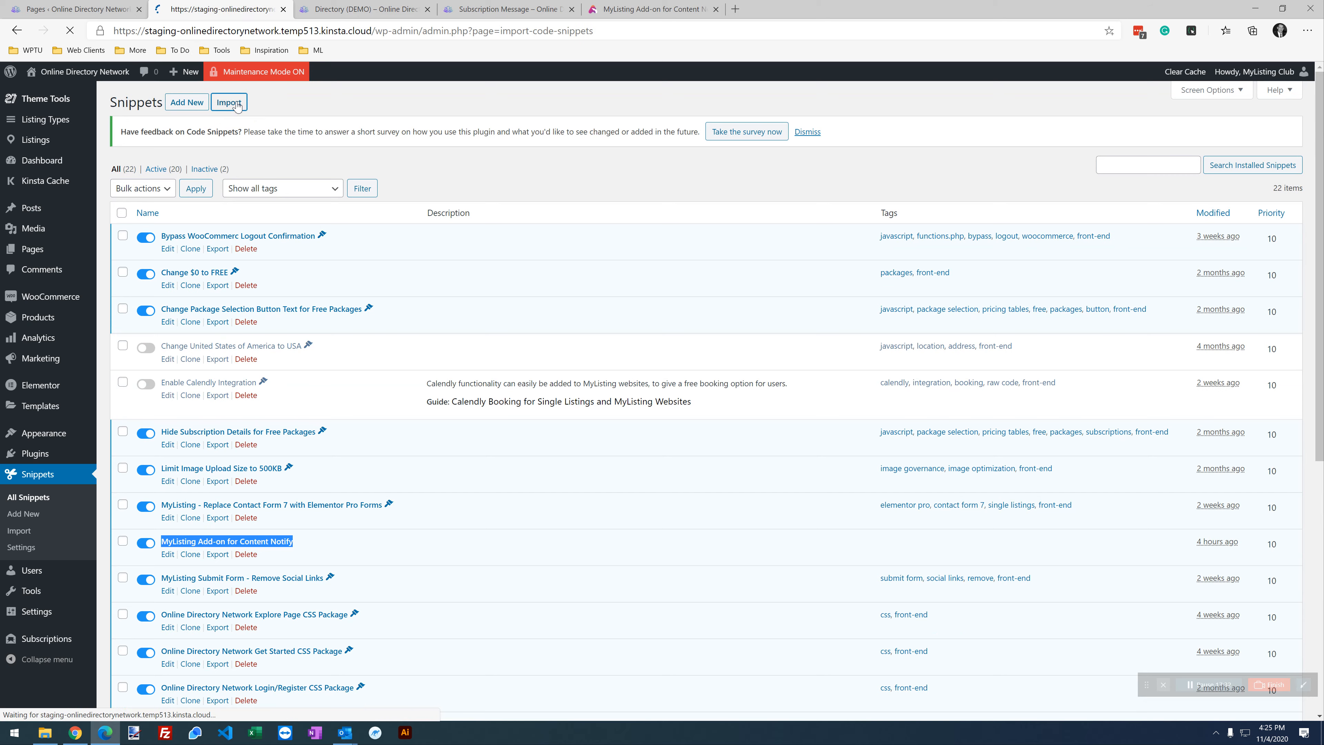
pyautogui.click(344, 329)
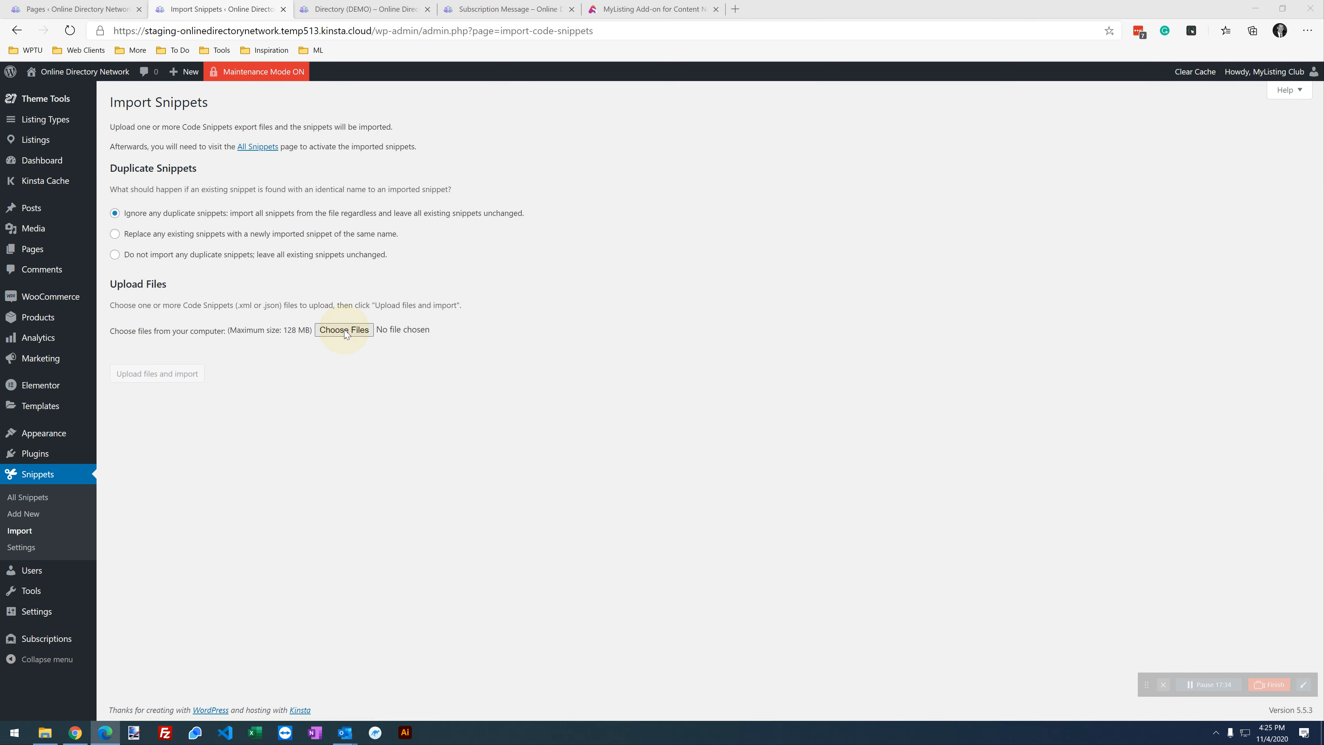
pyautogui.click(140, 126)
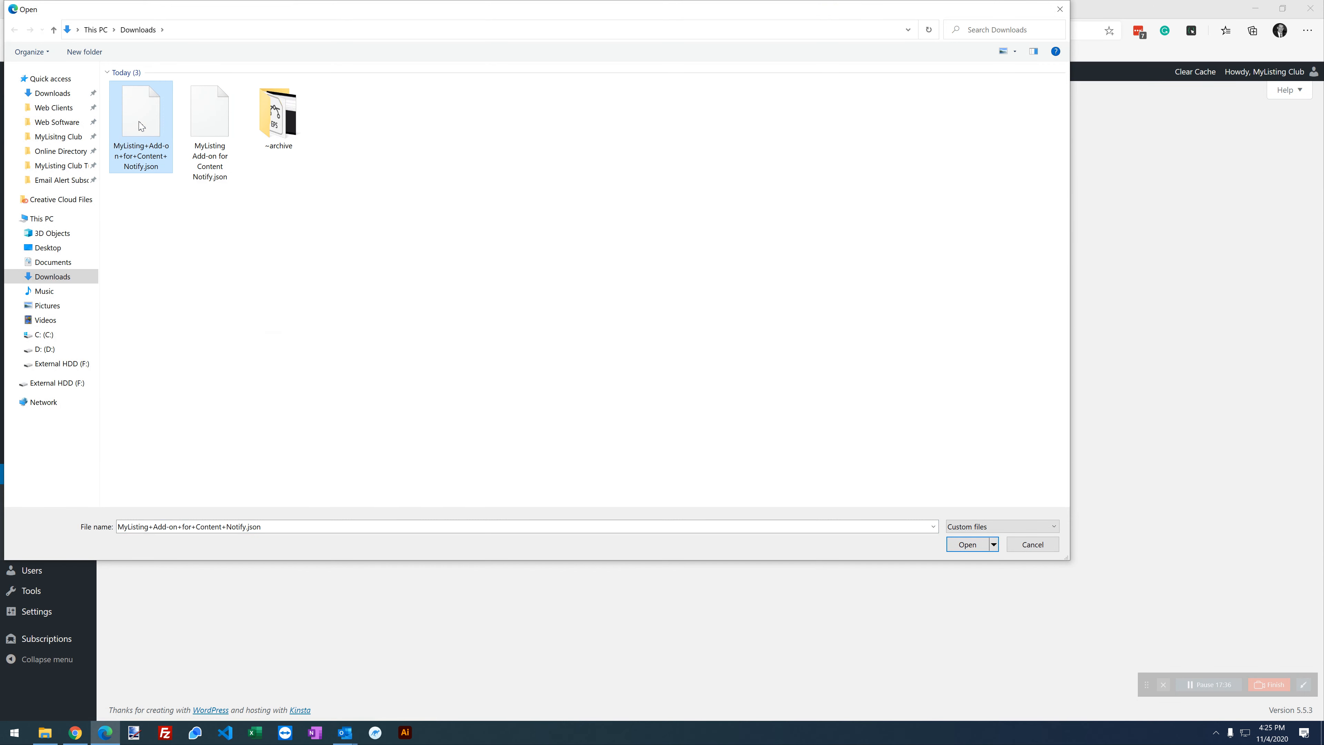
pyautogui.doubleClick(150, 102)
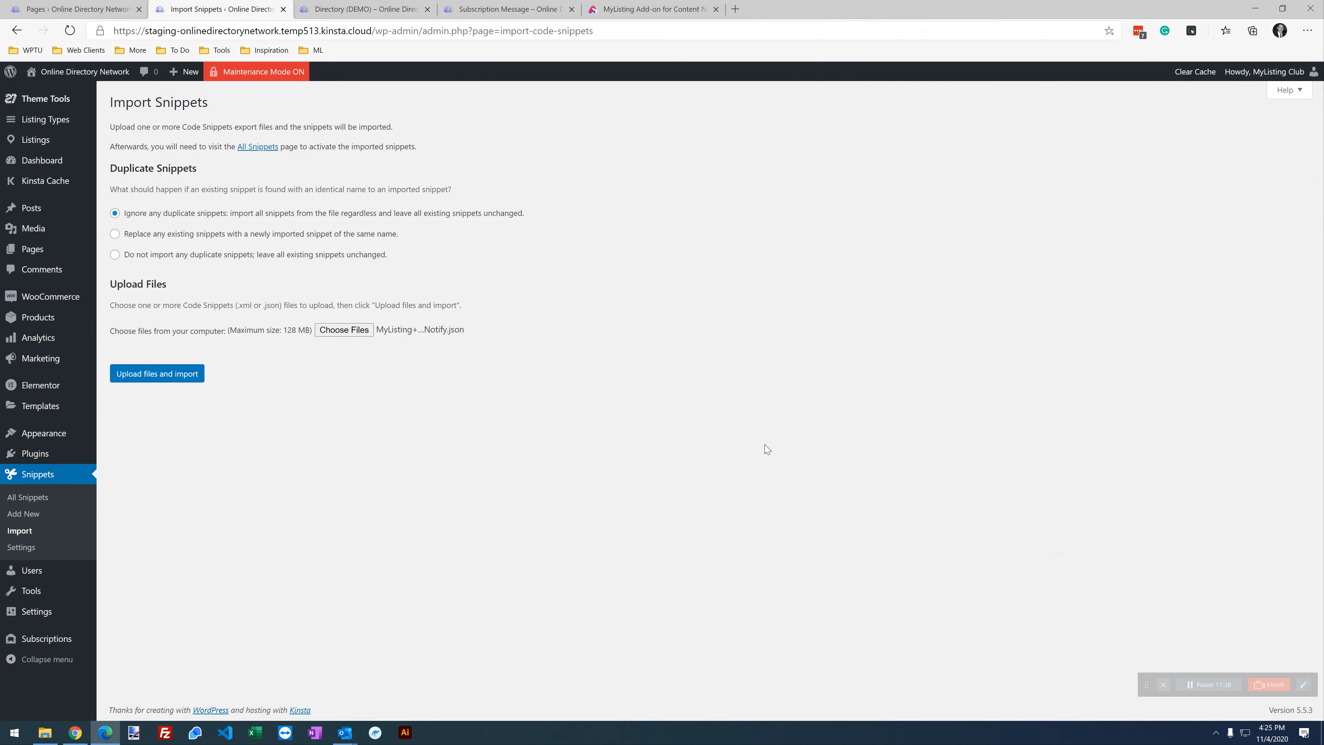
pyautogui.click(176, 373)
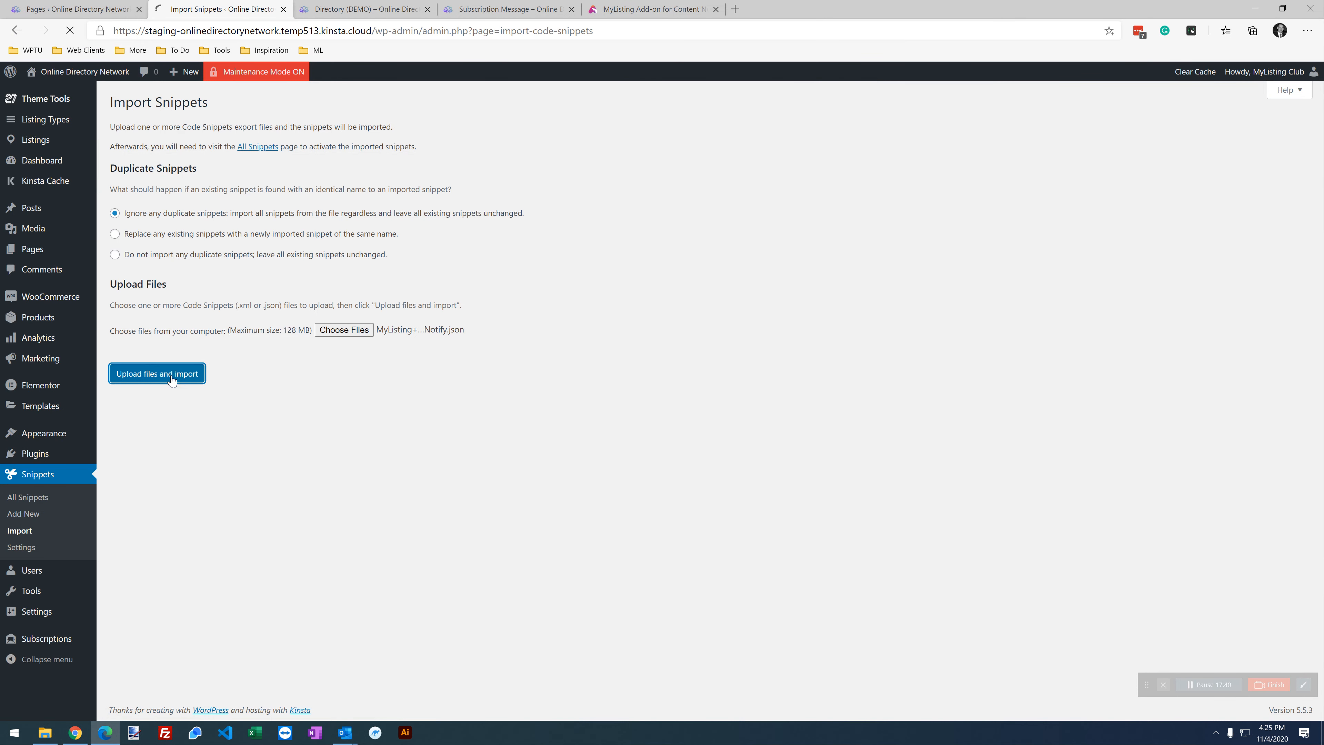
# Open the full snippets list and compare the imported MyListing Add-on for Content Notify snippet with the existing active one.
pyautogui.click(243, 130)
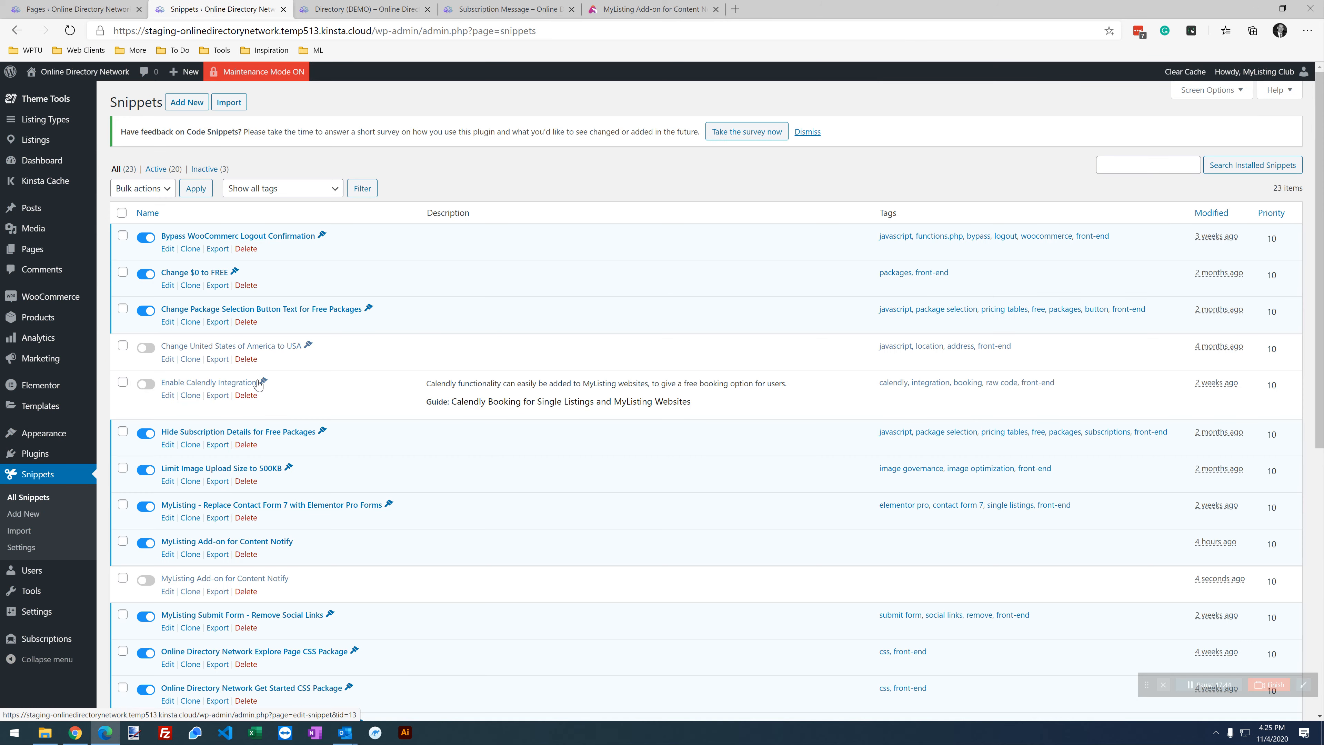
pyautogui.scroll(-3, 276, 508)
pyautogui.moveTo(295, 378); pyautogui.dragTo(146, 381)
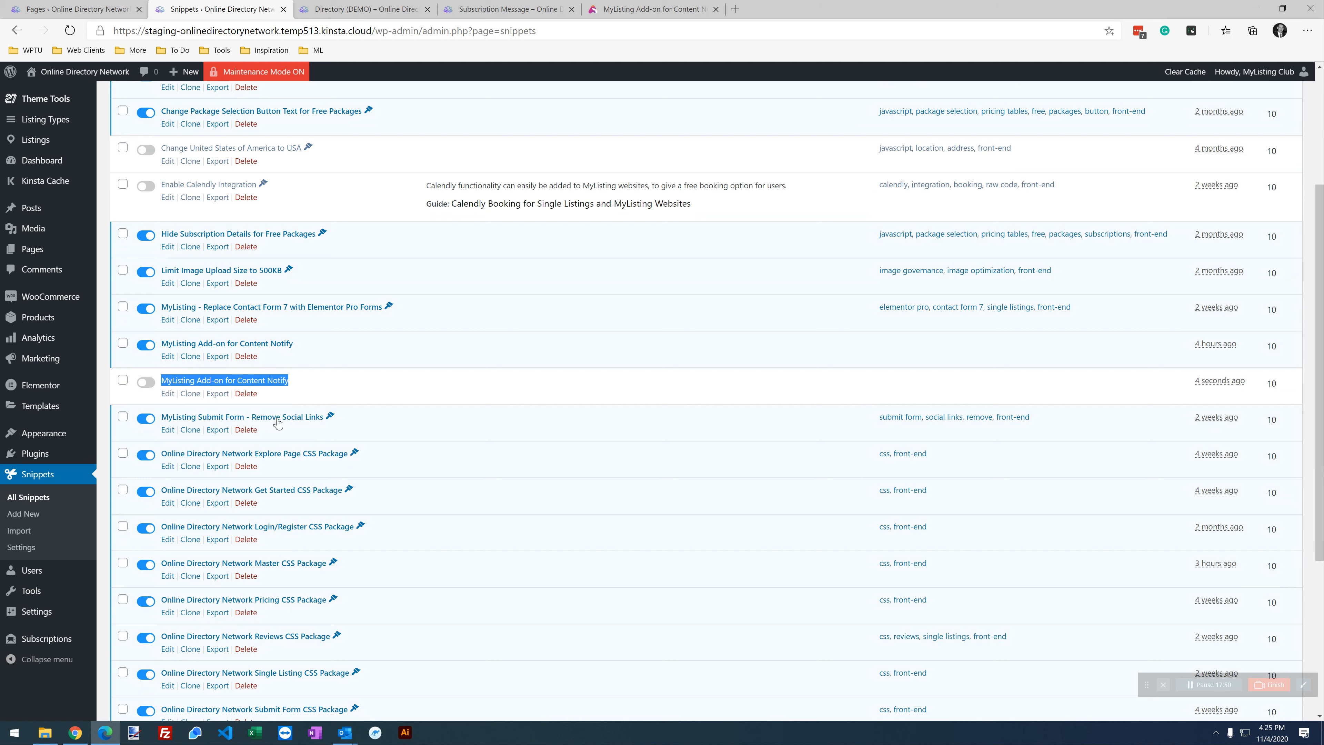
pyautogui.moveTo(295, 343); pyautogui.dragTo(159, 343)
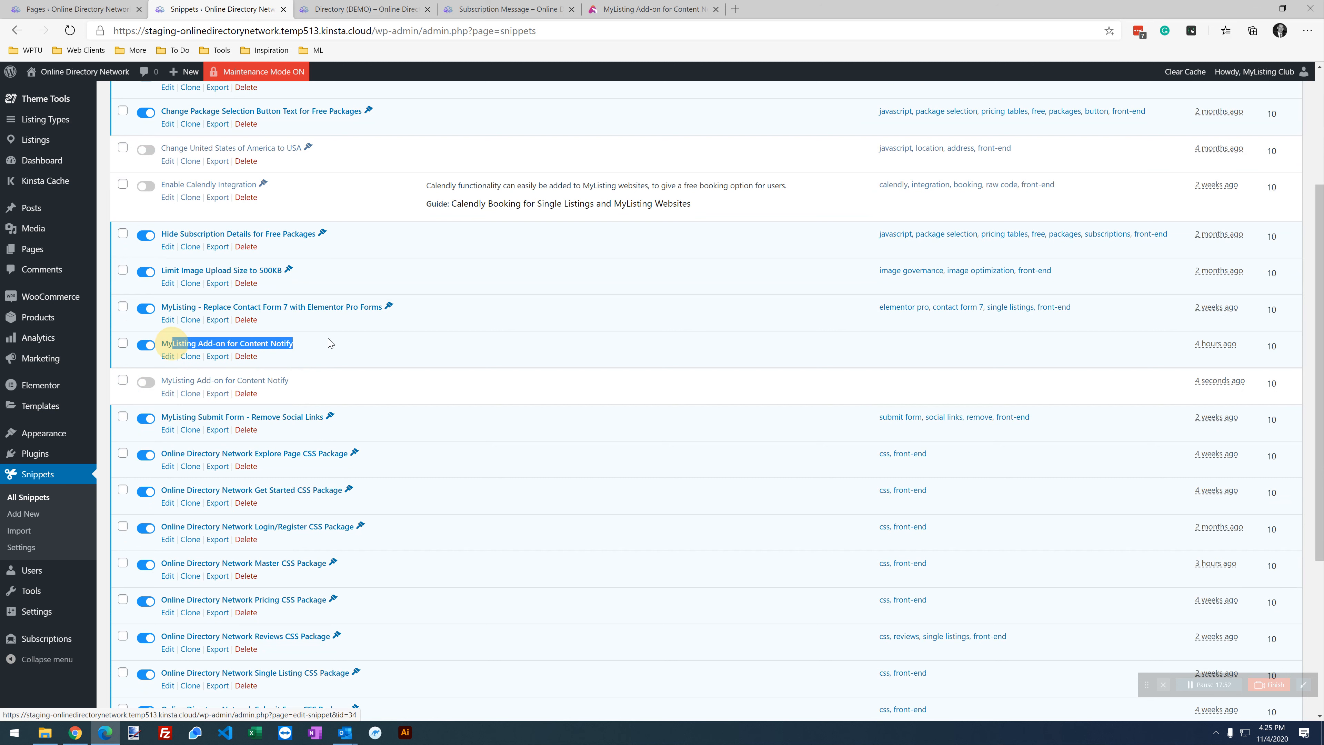
pyautogui.click(354, 348)
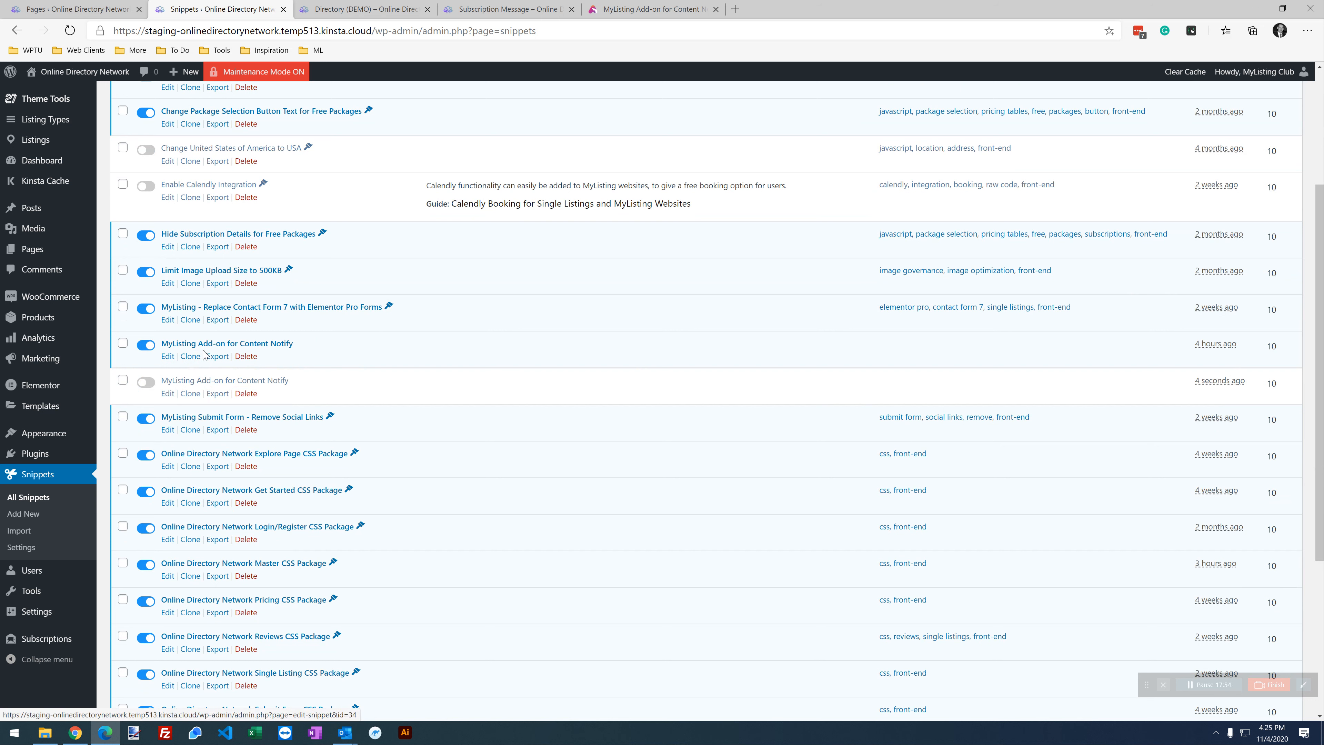
# Try to activate the inactive duplicate of MyListing Add-on for Content Notify, and delete that duplicate snippet.
pyautogui.click(153, 384)
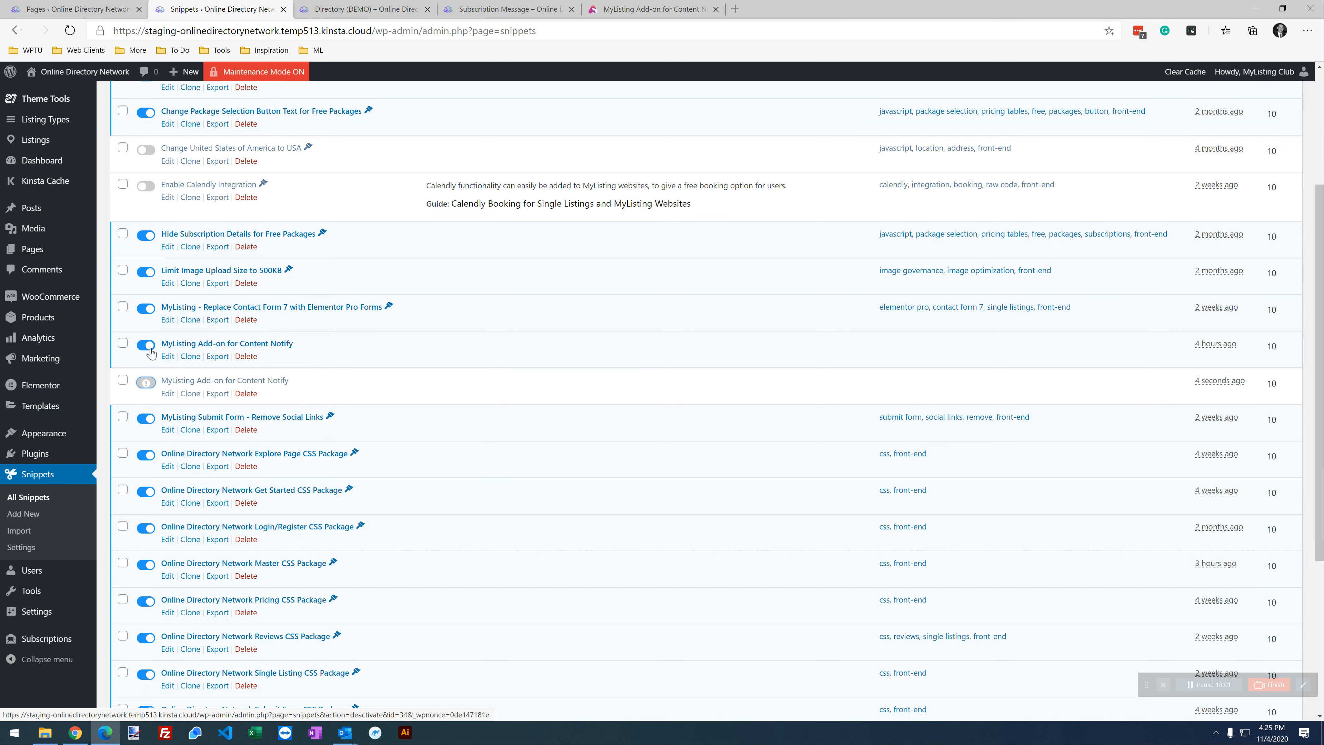
pyautogui.click(144, 384)
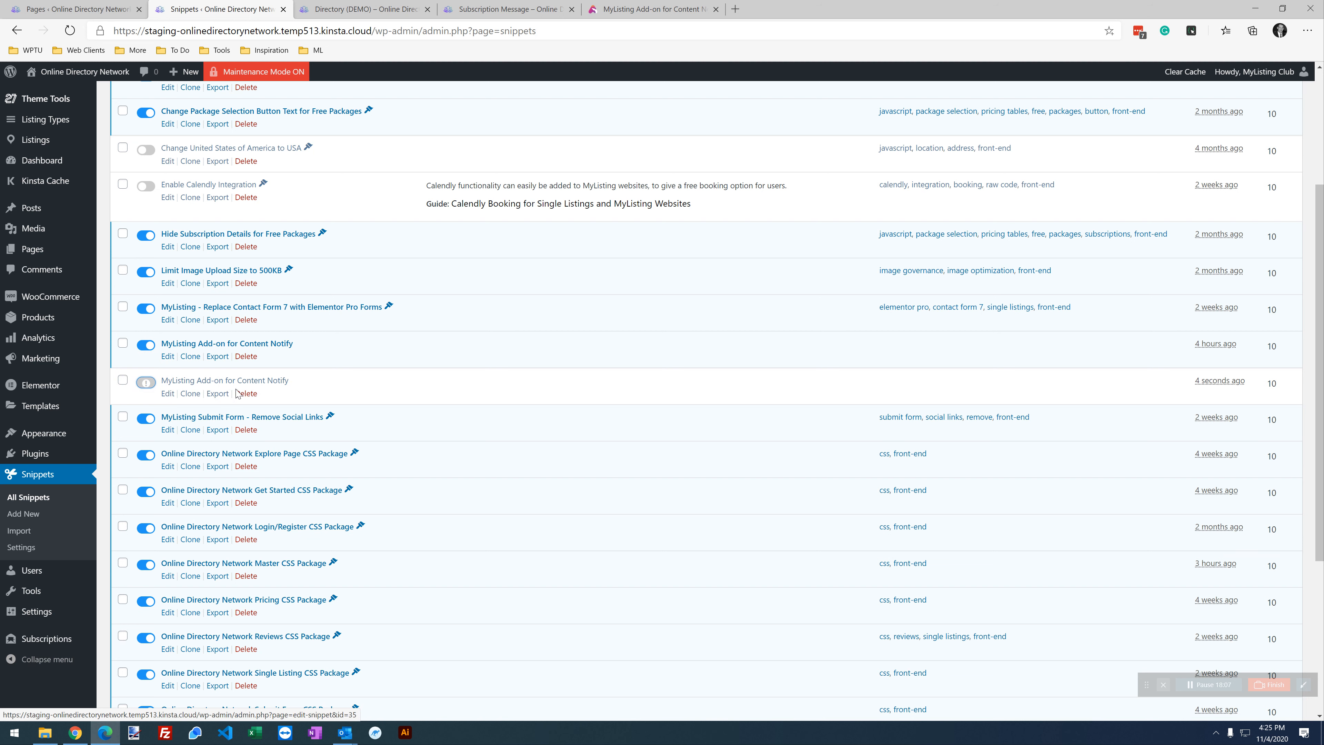
pyautogui.click(246, 394)
pyautogui.click(713, 114)
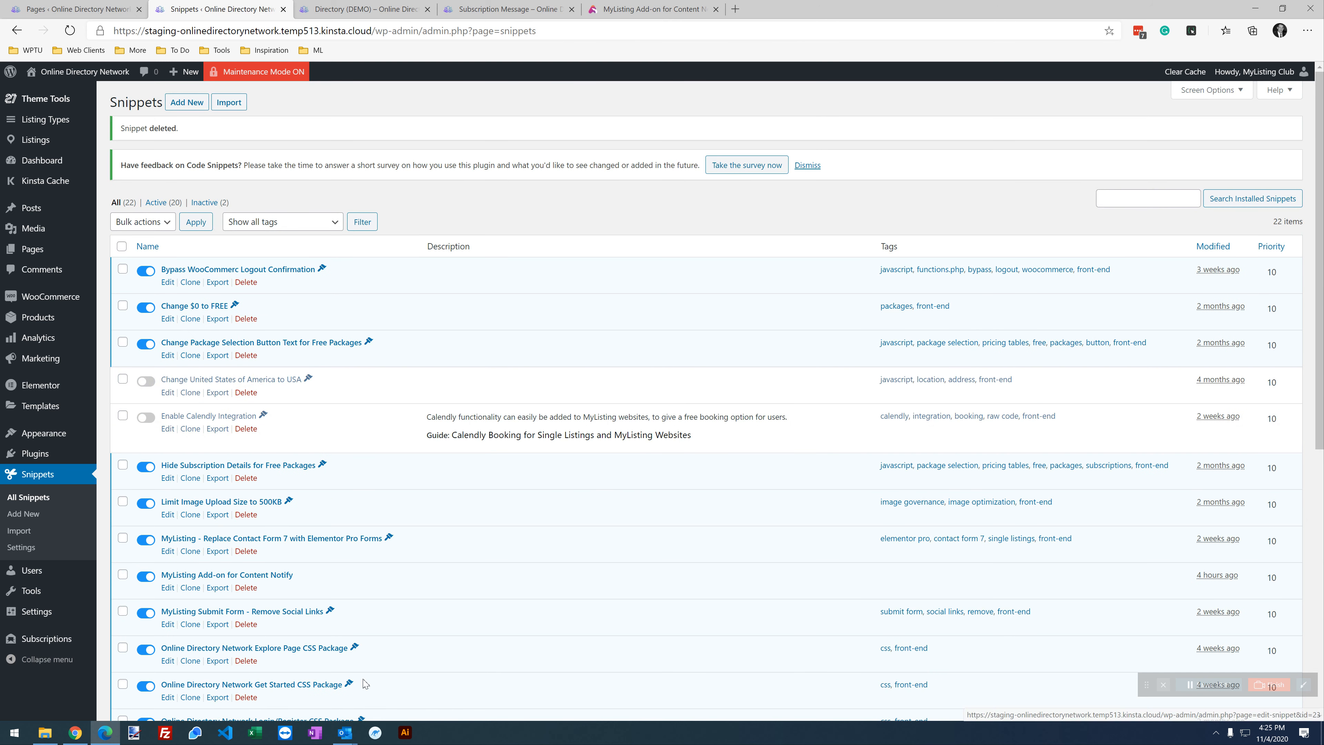
# Open the remaining MyListing Add-on for Content Notify snippet for editing and review its PHP code.
pyautogui.scroll(-2, 173, 475)
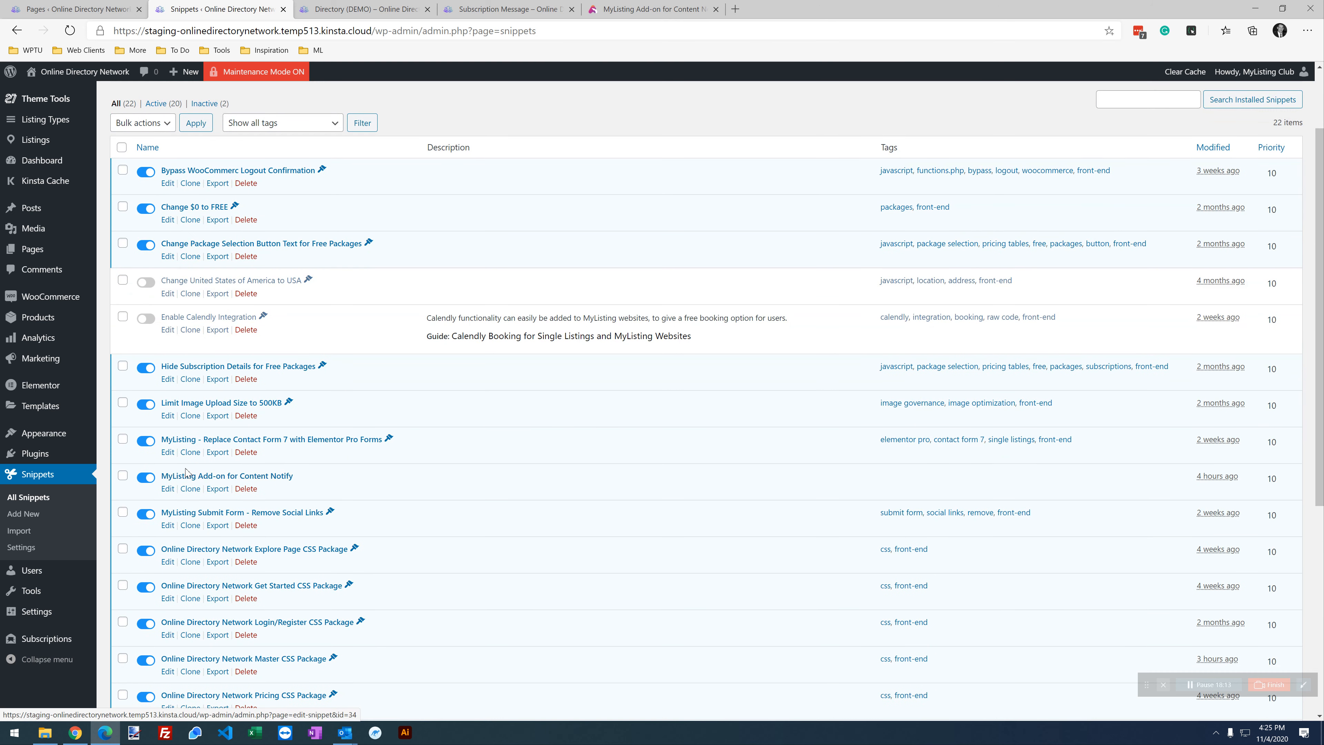
pyautogui.click(167, 488)
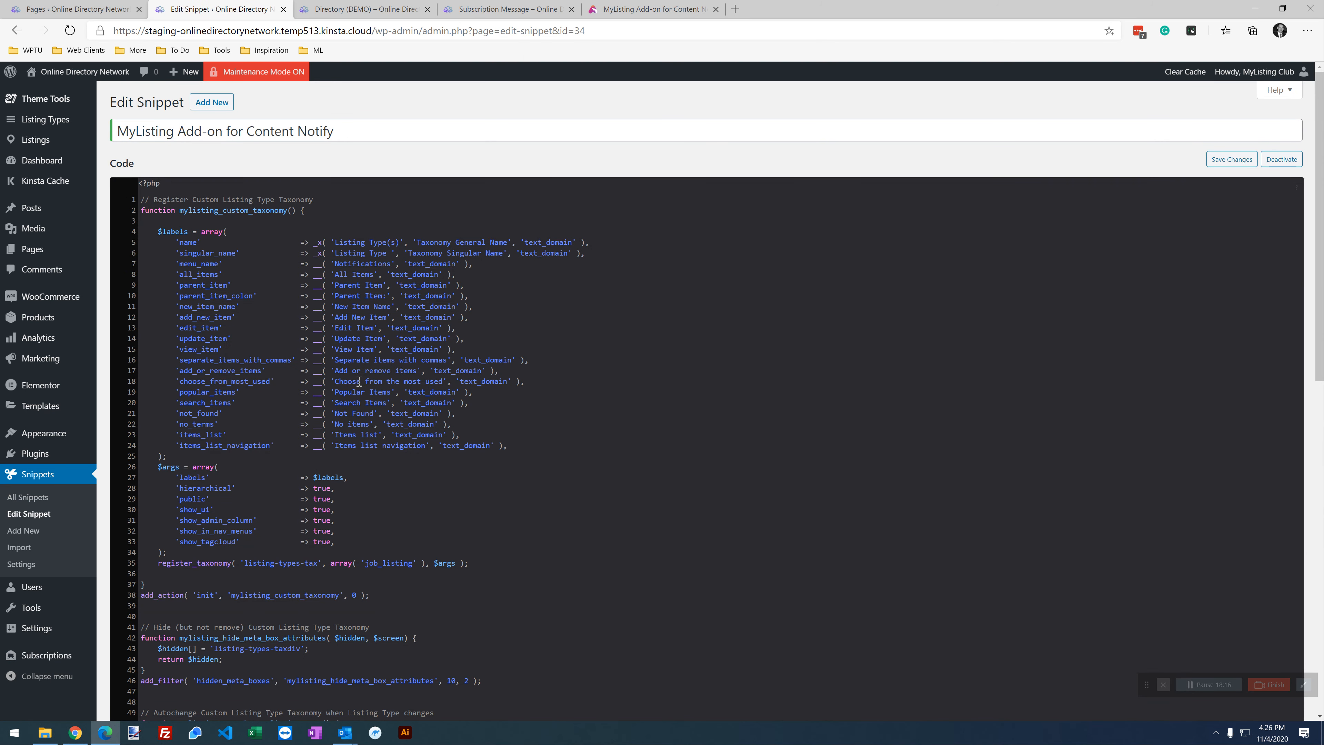
pyautogui.scroll(-5, 359, 381)
pyautogui.scroll(5, 359, 381)
pyautogui.scroll(-2, 359, 380)
pyautogui.scroll(-6, 360, 379)
pyautogui.scroll(8, 357, 383)
pyautogui.scroll(-5, 355, 388)
pyautogui.scroll(5, 355, 388)
pyautogui.scroll(-5, 355, 389)
pyautogui.scroll(5, 359, 389)
pyautogui.scroll(-2, 293, 412)
pyautogui.scroll(-2, 293, 412)
pyautogui.scroll(4, 293, 412)
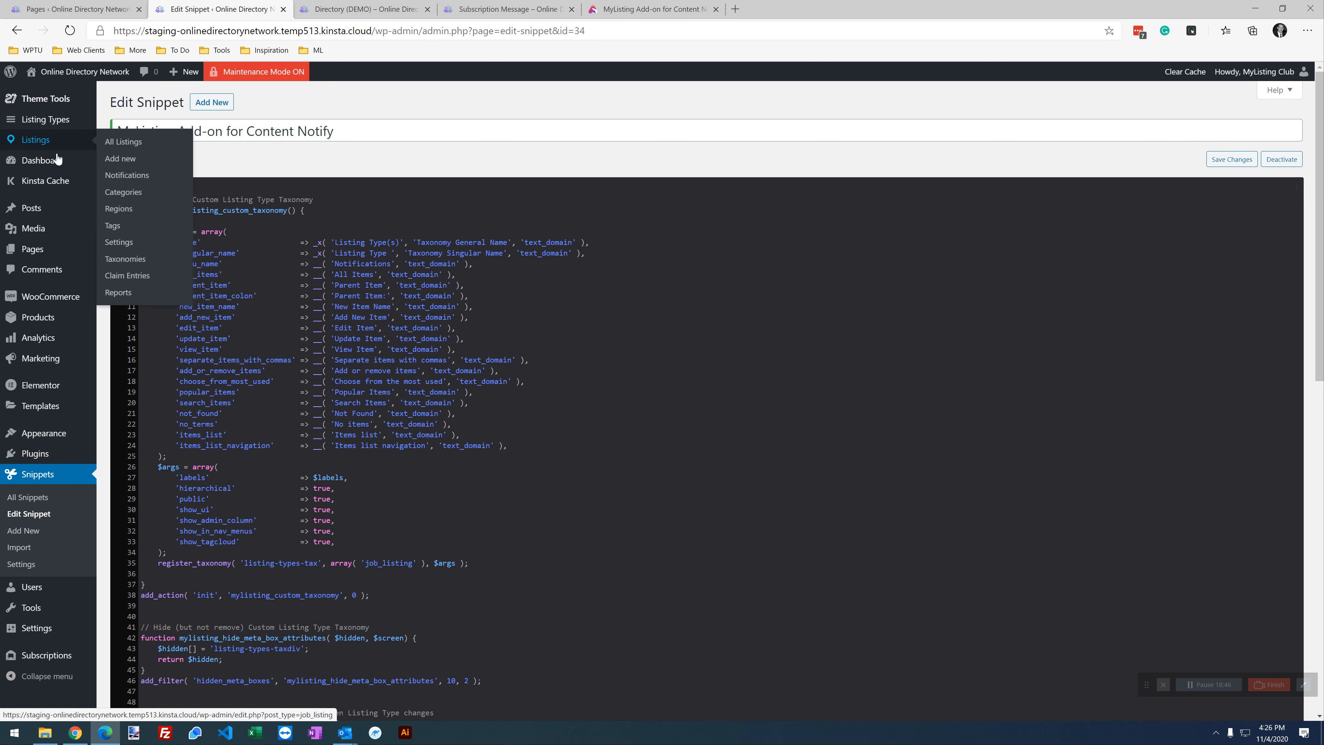
# Open the Notifications terms of Listings, and open Listing Types in a separate browser tab placed just before it.
pyautogui.moveTo(45, 142)
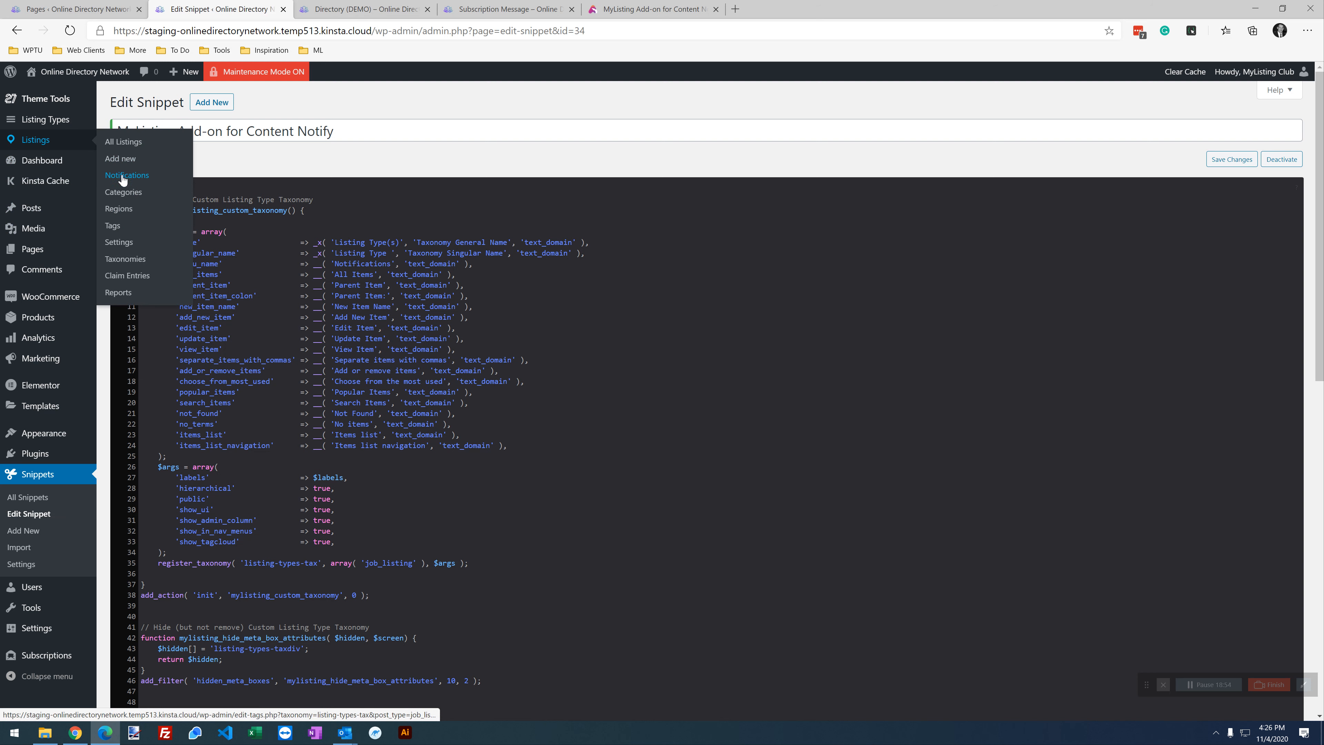
pyautogui.click(121, 175)
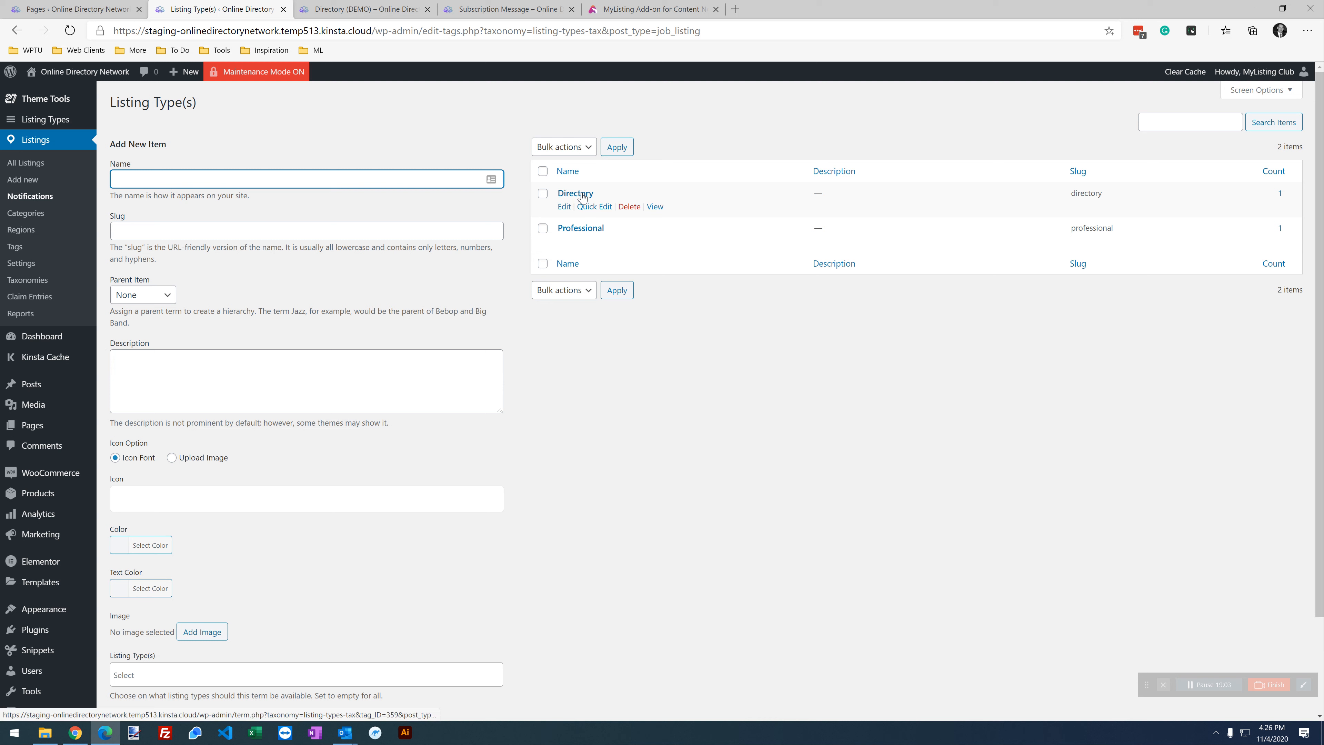
pyautogui.rightClick(47, 123)
pyautogui.click(62, 131)
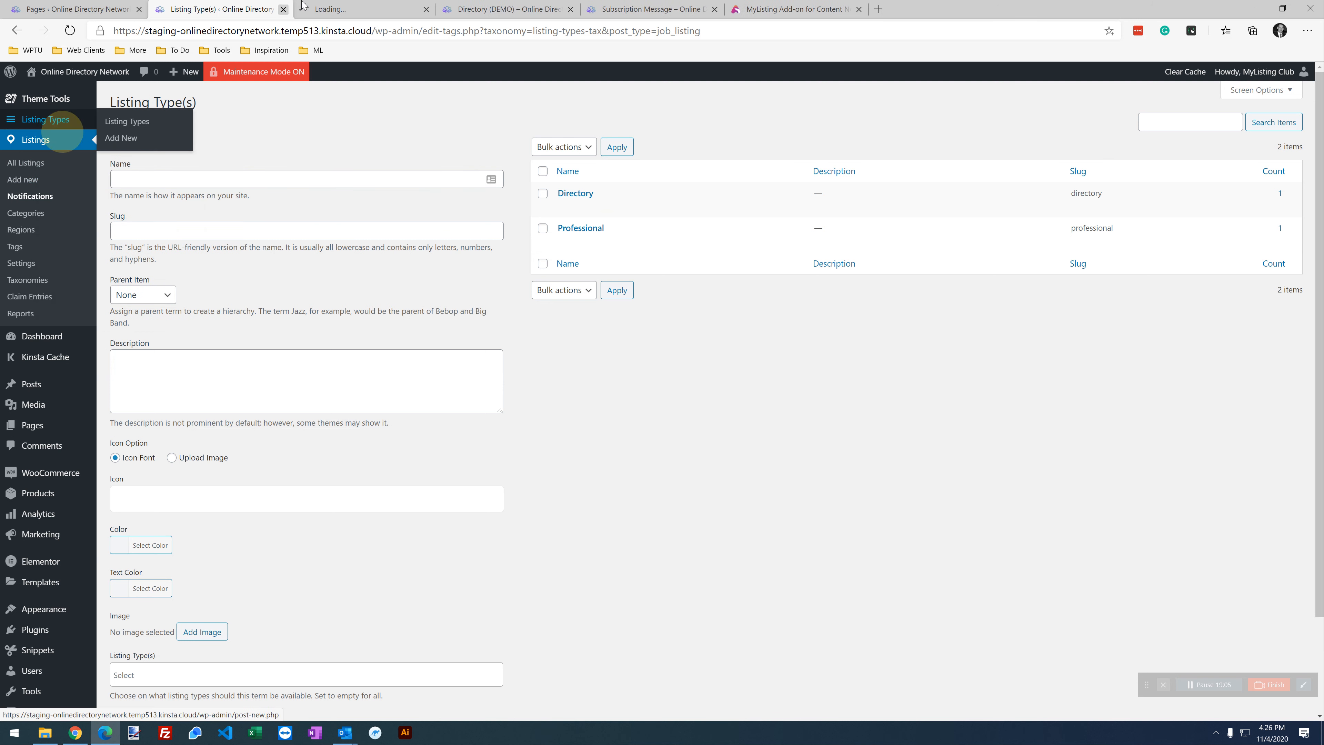
pyautogui.moveTo(334, 8); pyautogui.dragTo(209, 8)
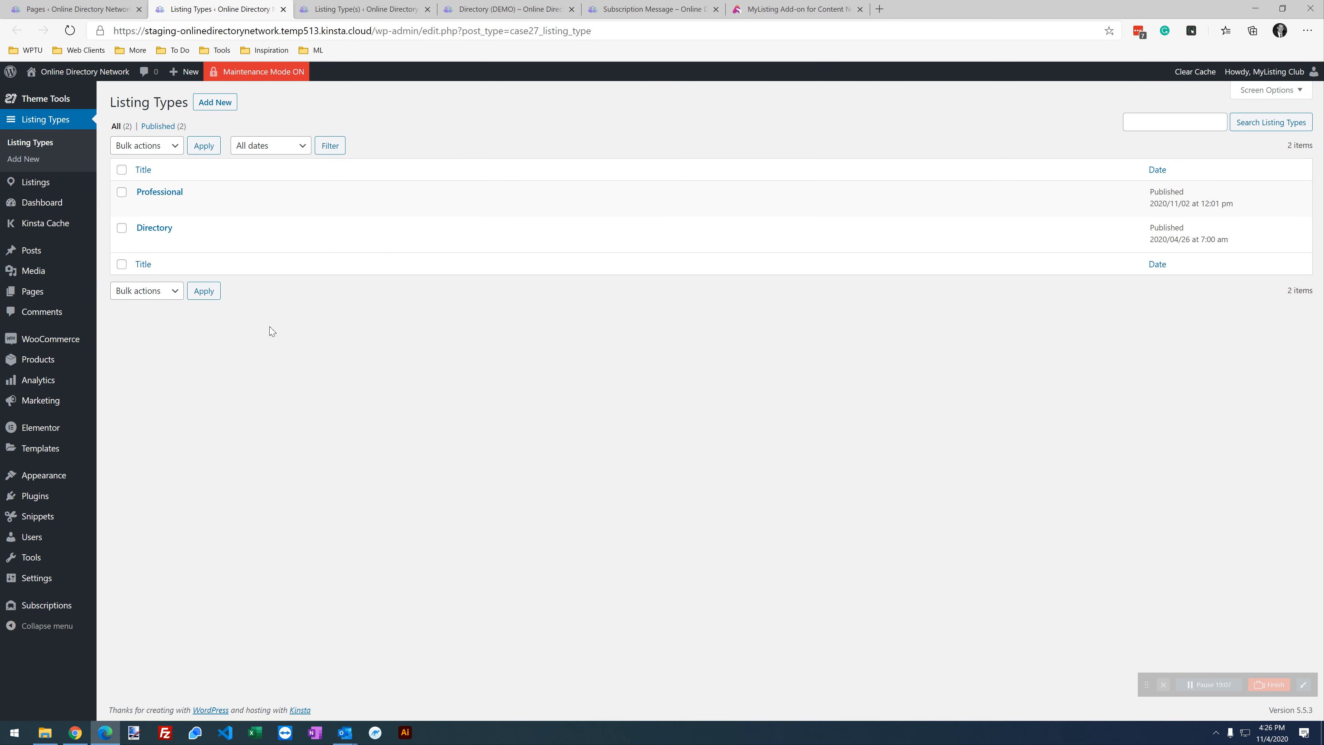
# Compare the Directory and Professional listing types with the matching terms on the Notifications page.
pyautogui.click(375, 7)
pyautogui.click(225, 4)
pyautogui.click(344, 7)
pyautogui.click(245, 8)
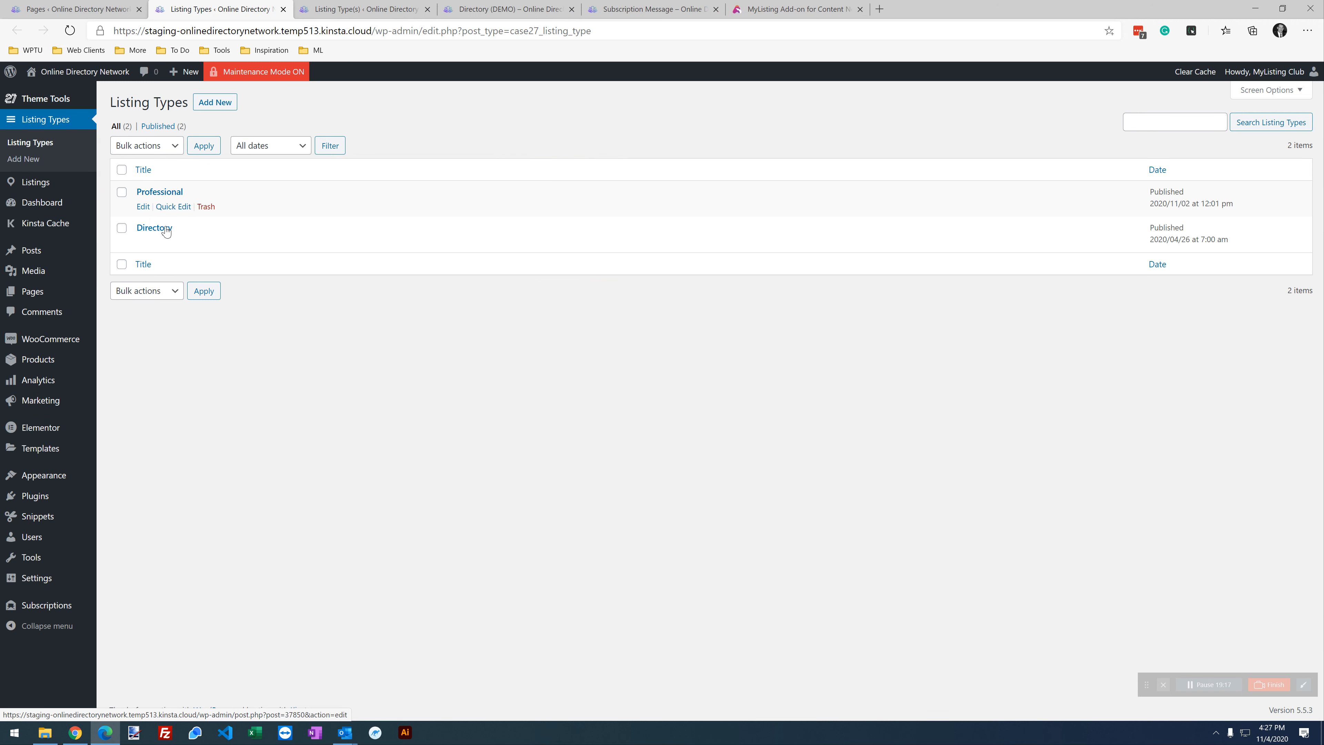
pyautogui.click(365, 9)
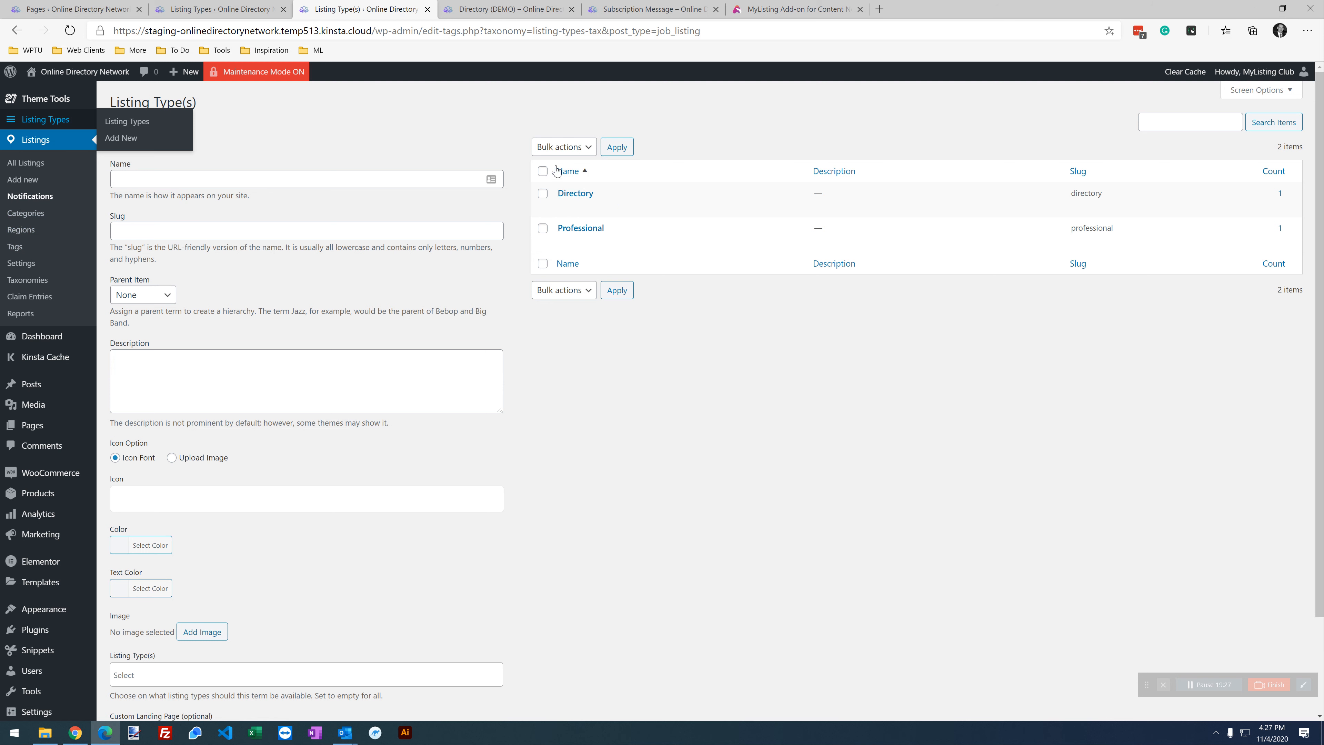
pyautogui.click(271, 9)
pyautogui.hotkey('ctrl', 'Tab')
pyautogui.click(727, 398)
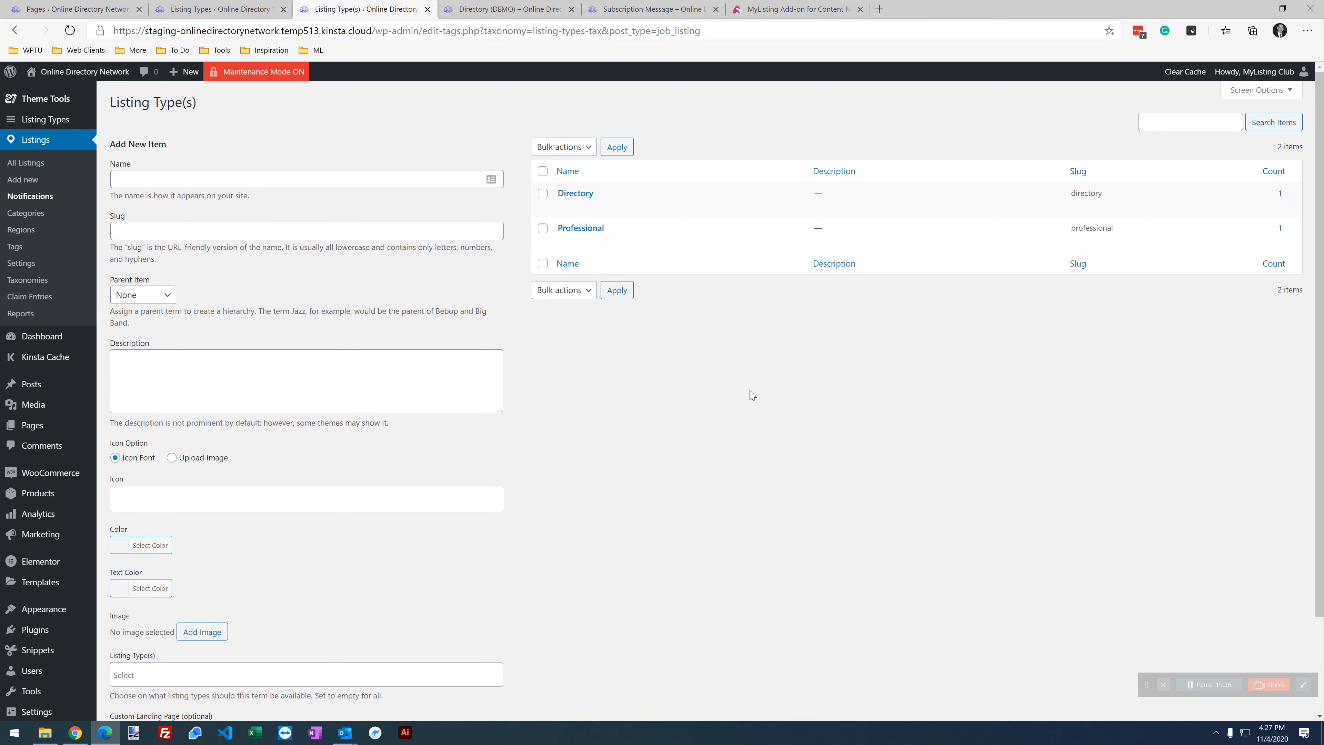
# Switch to the Directory (DEMO) listing page and view its Listing Notifications section.
pyautogui.click(642, 8)
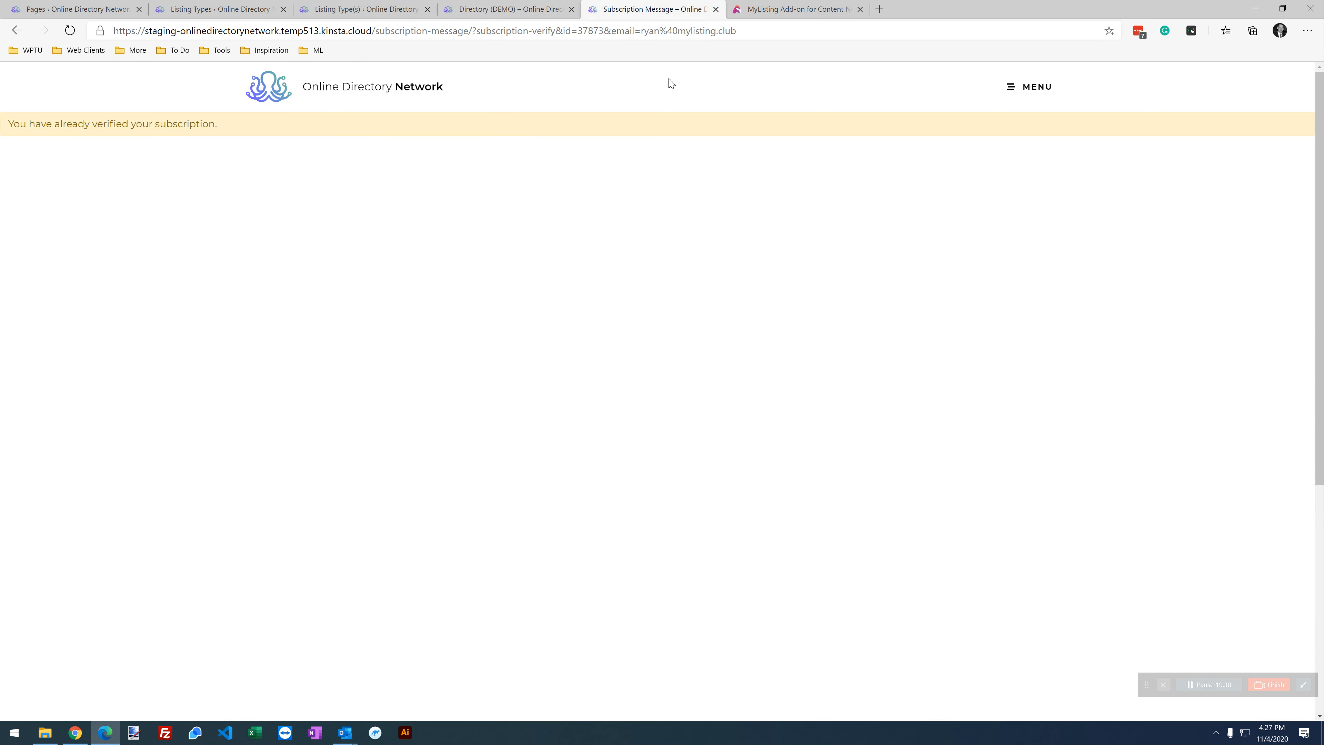
pyautogui.click(490, 9)
pyautogui.click(263, 386)
pyautogui.scroll(3, 142, 359)
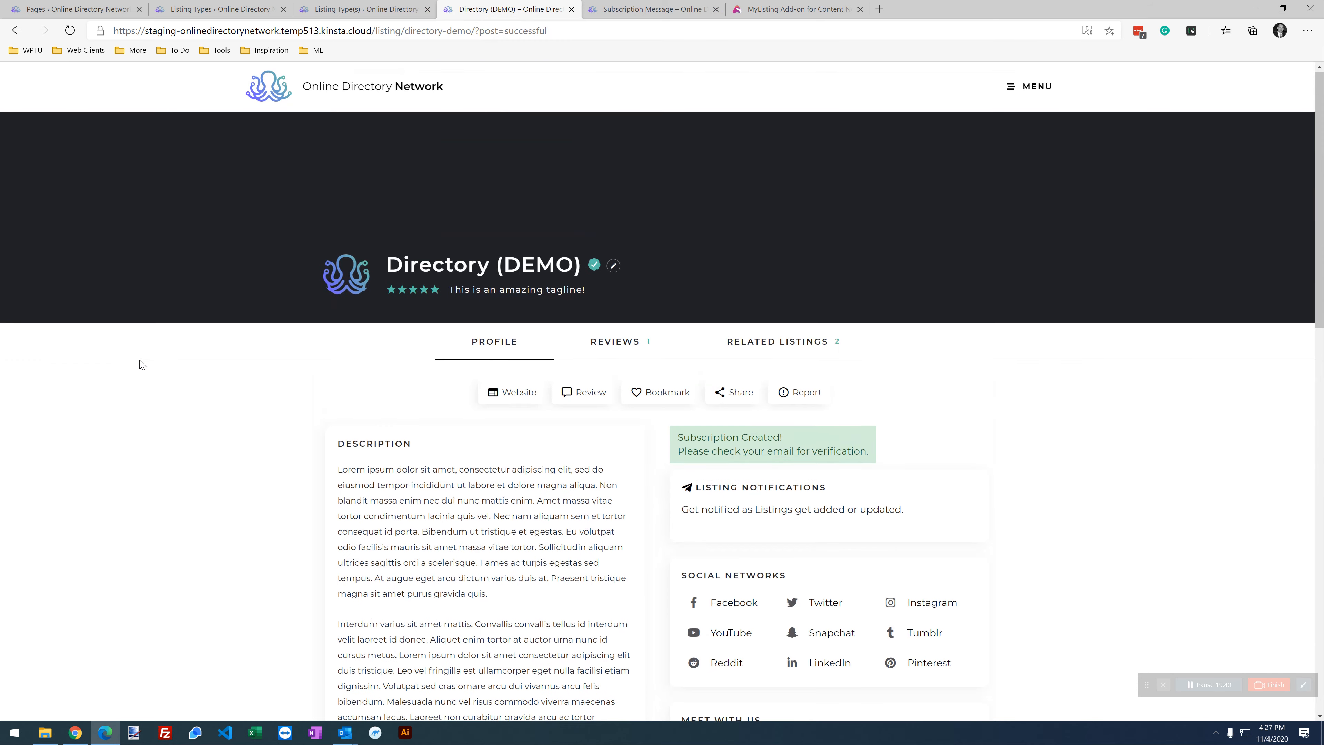
pyautogui.scroll(-2, 141, 362)
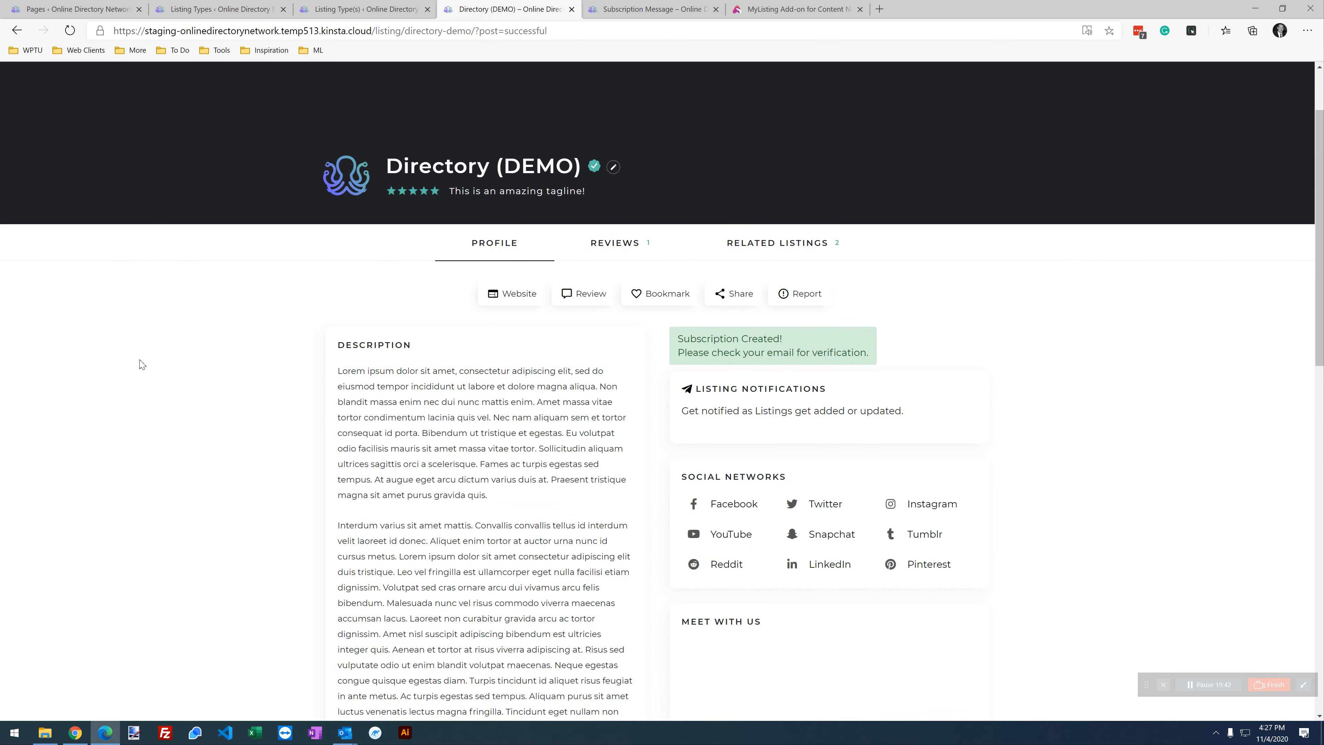